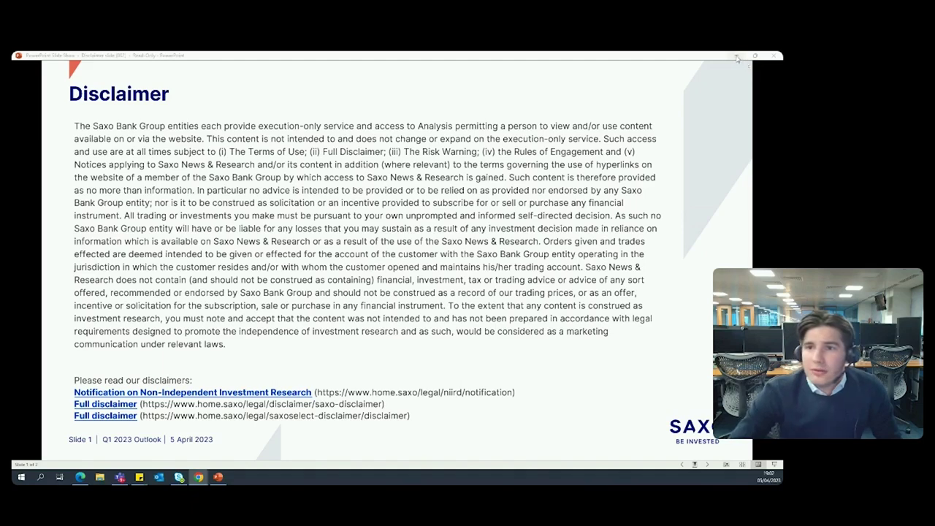
Switch from the disclaimer slide to SaxoTraderGO's trading page and create a watchlist named with the owner's first name followed by "Watchlist"
click(738, 57)
click(358, 103)
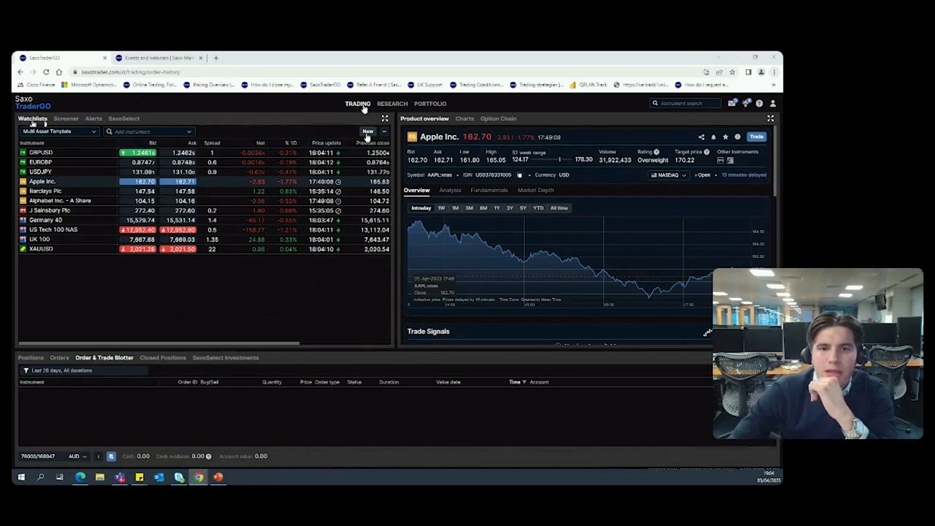
click(368, 131)
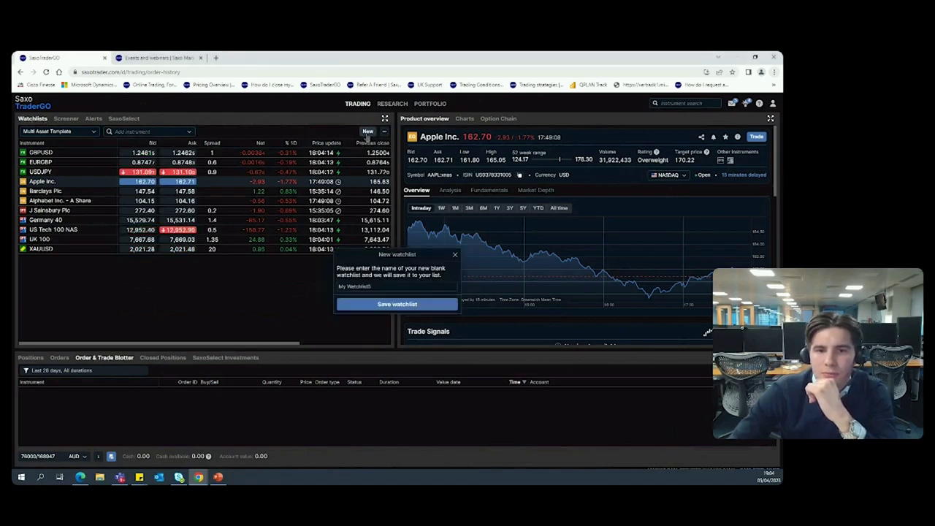
click(388, 286)
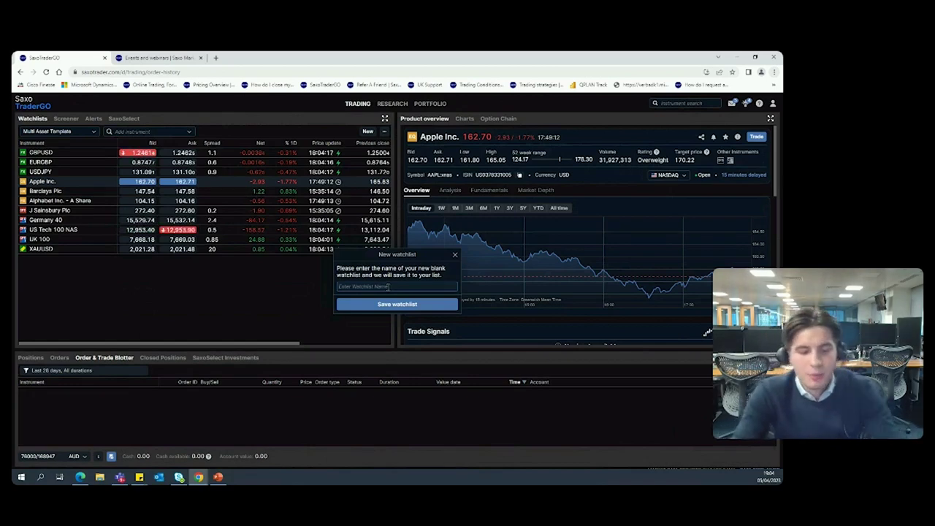
text(t)
text(ech)
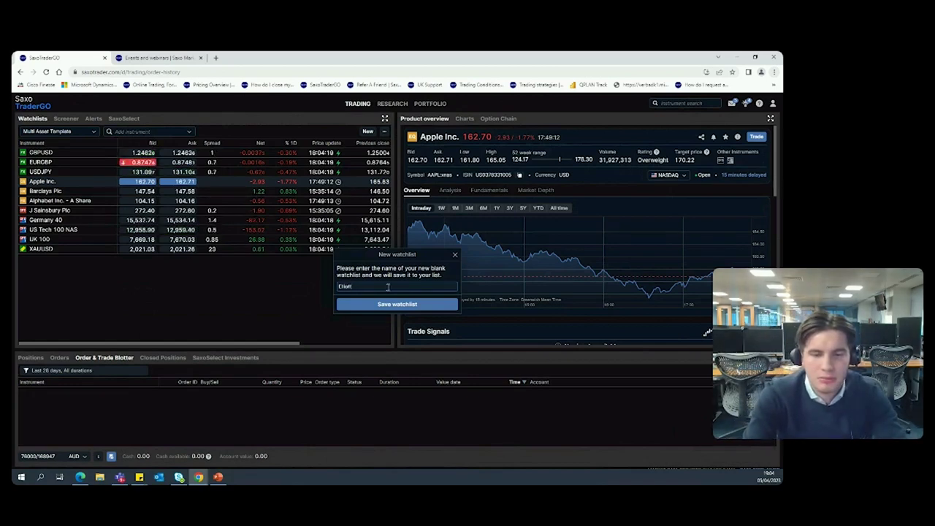
text(Watc)
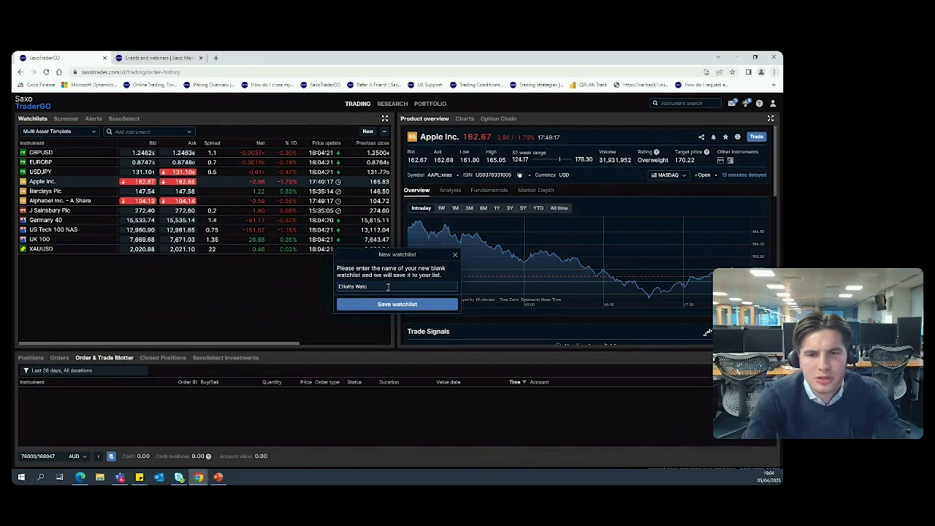
text(hlist)
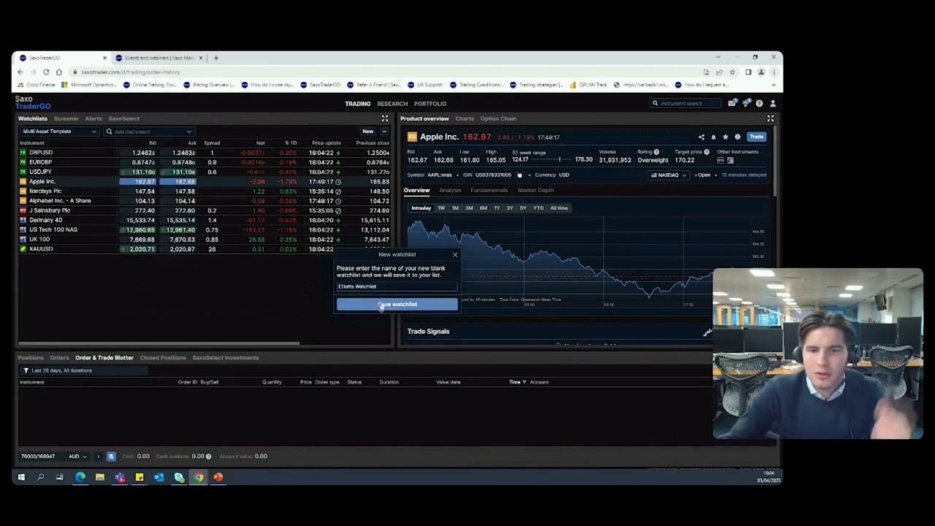
click(379, 303)
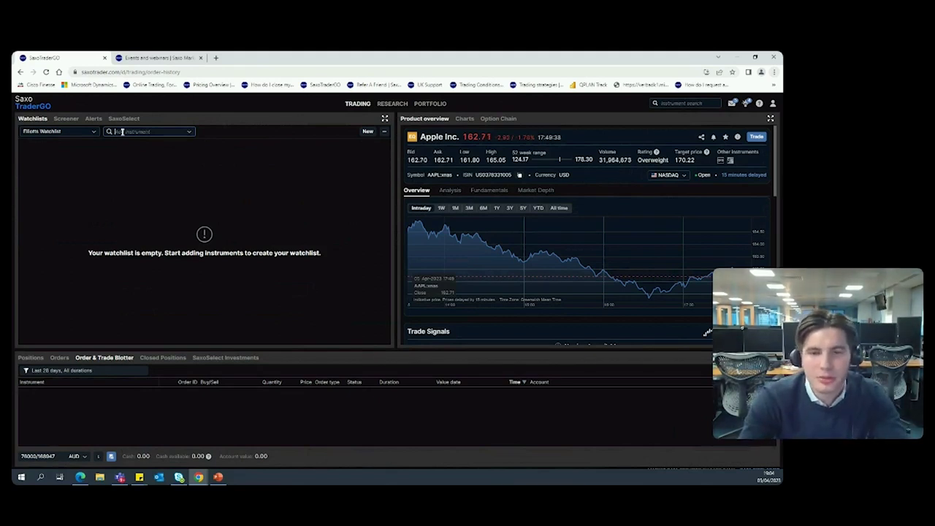
Add the Apple Inc. stock (AAPL:xnas) and the Tesco Plc stock (TSCO:xlon) to the new watchlist
text(apple)
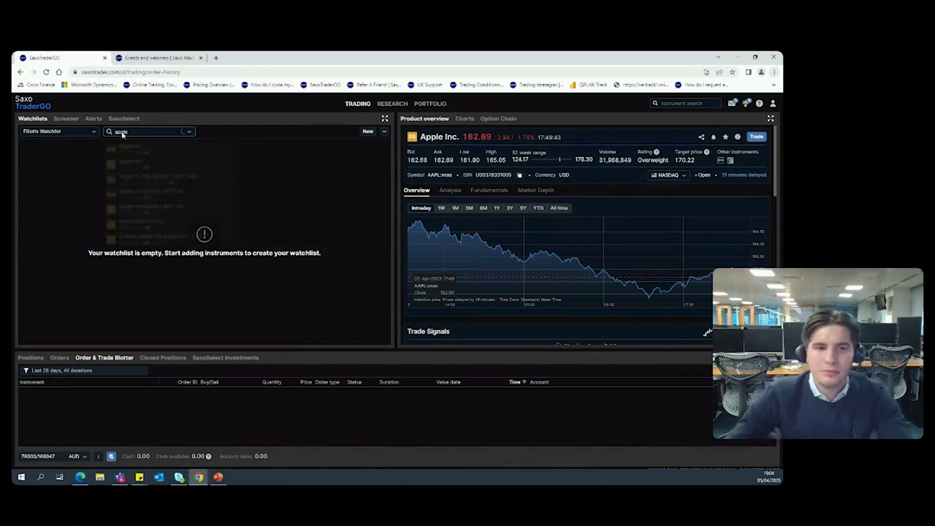
click(126, 143)
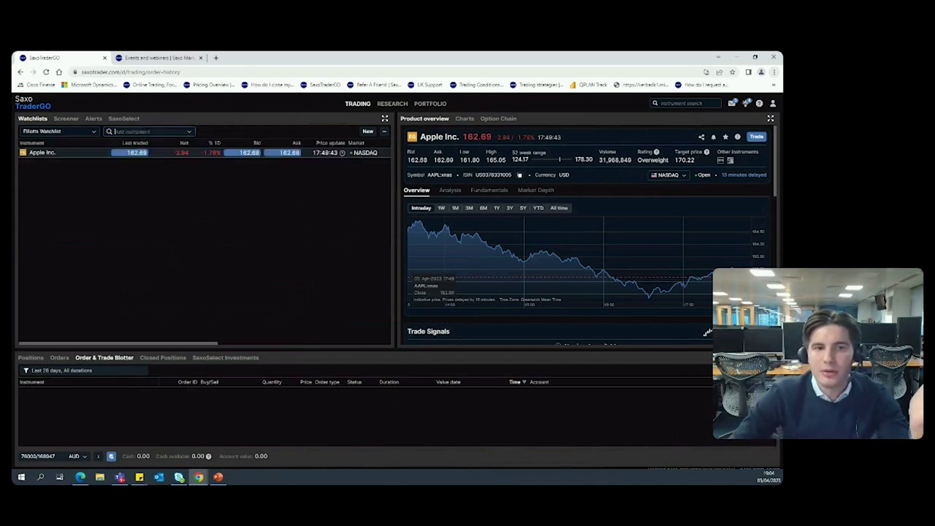
text(apple)
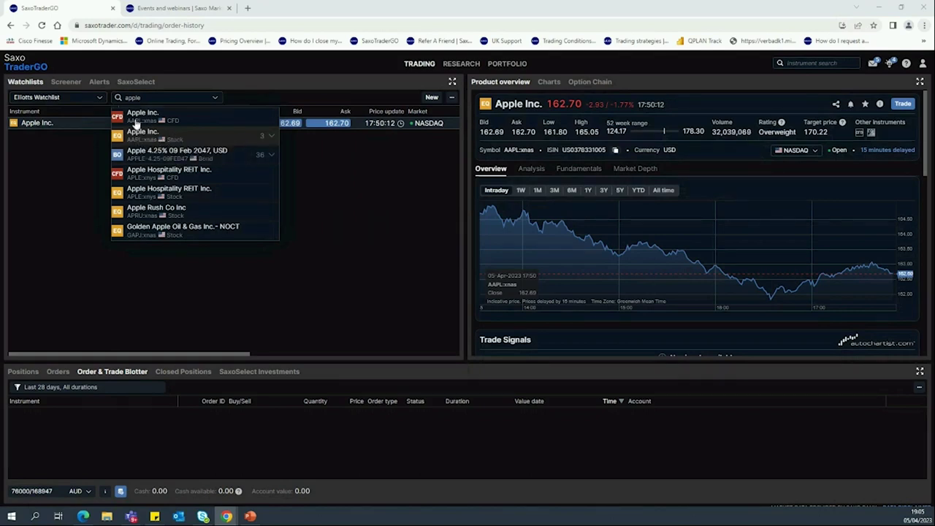
click(156, 98)
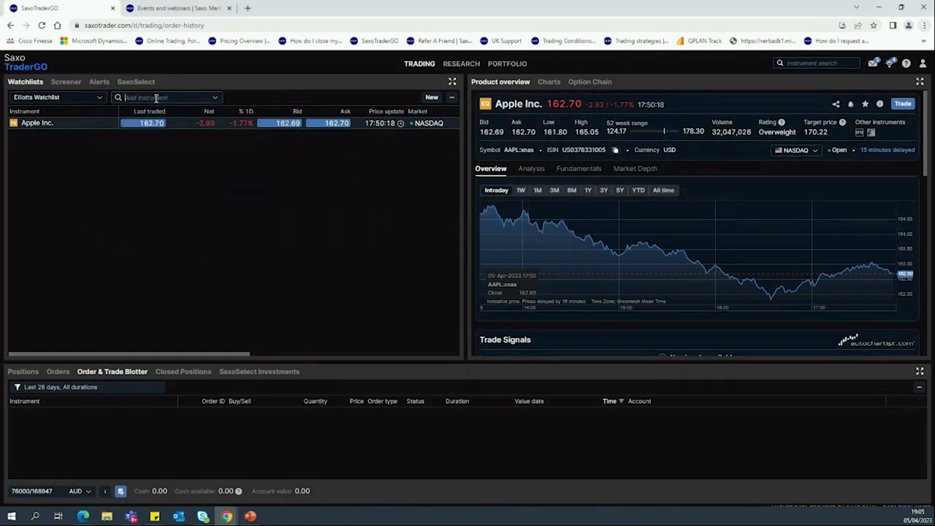
text(tesco)
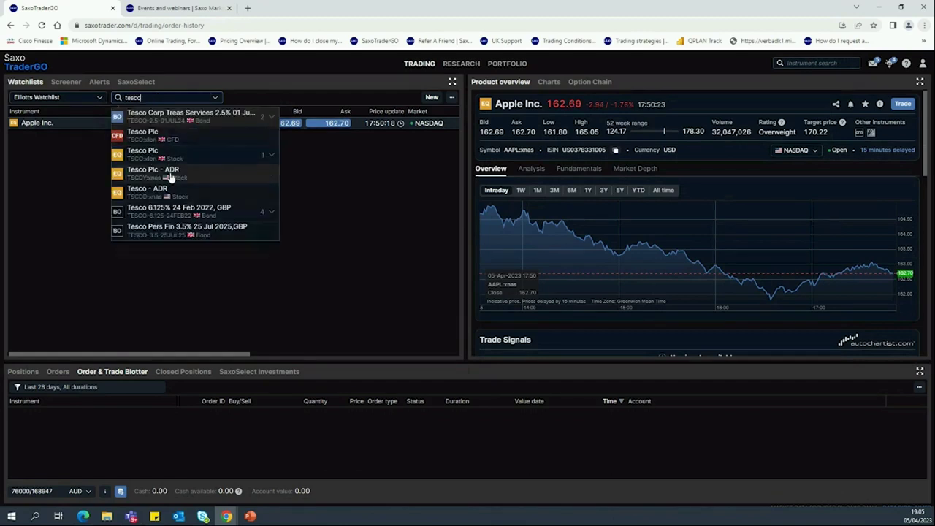
click(165, 155)
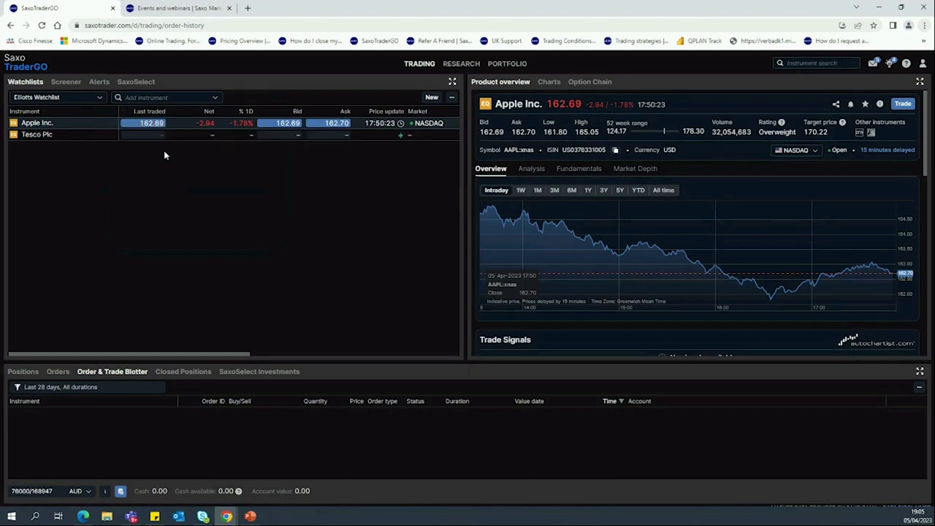
Show the product overviews of Tesco Plc and Apple Inc., and examine Apple's news, quotes, returns and upcoming events
click(82, 134)
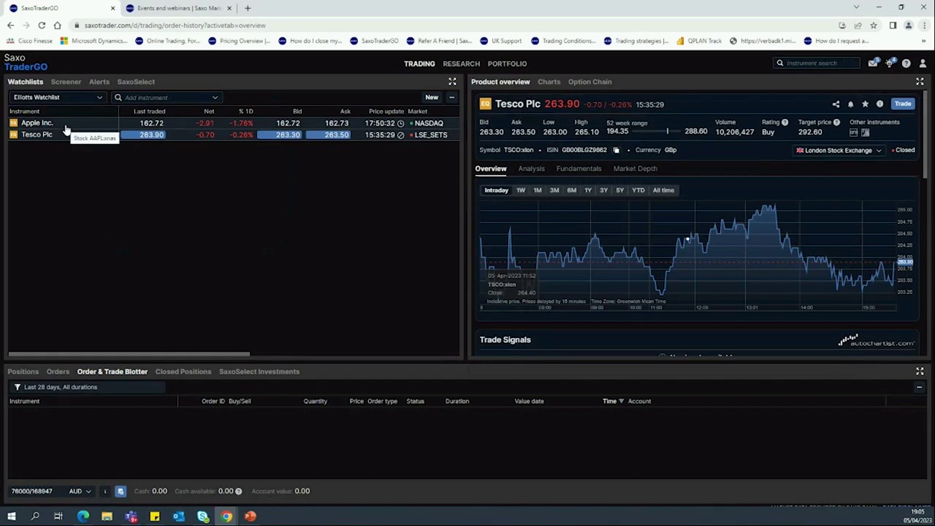
click(65, 128)
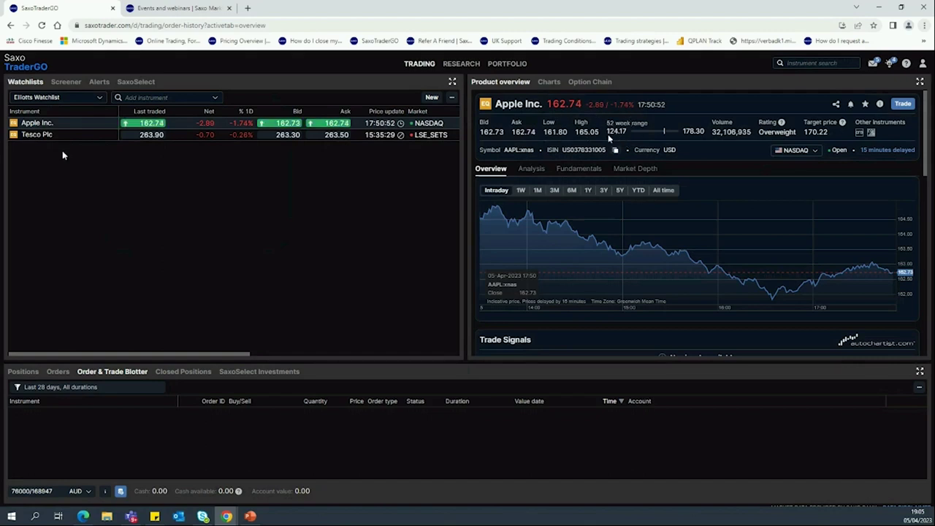
scroll(621, 237, down, 2)
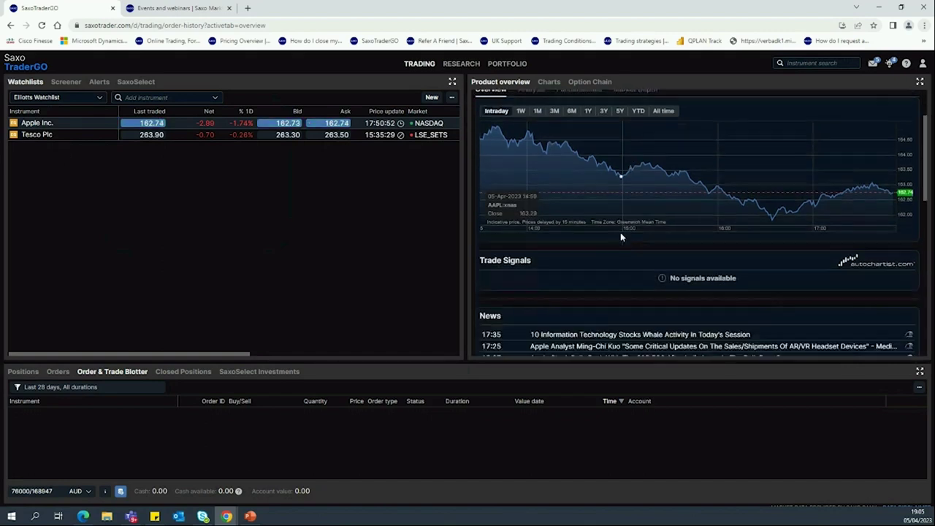
scroll(622, 237, down, 1)
scroll(611, 223, down, 2)
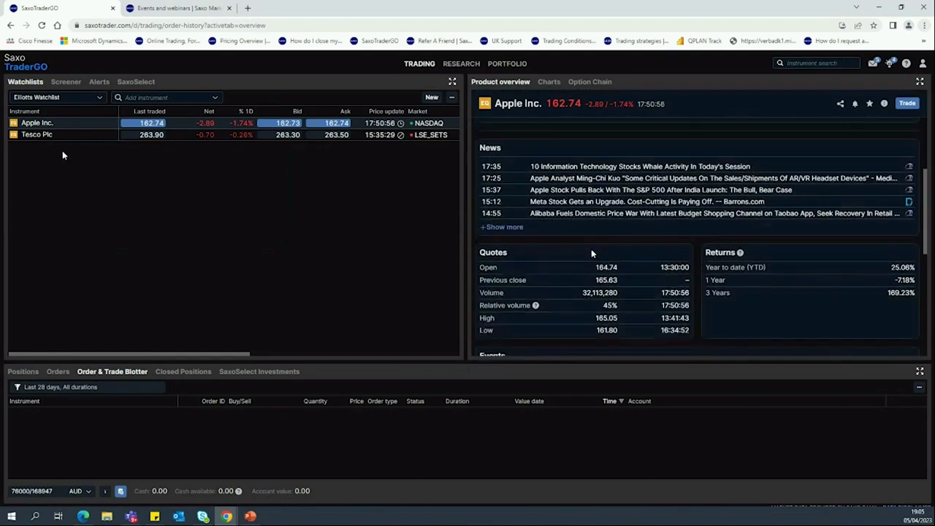
scroll(591, 253, down, 1)
scroll(607, 285, down, 4)
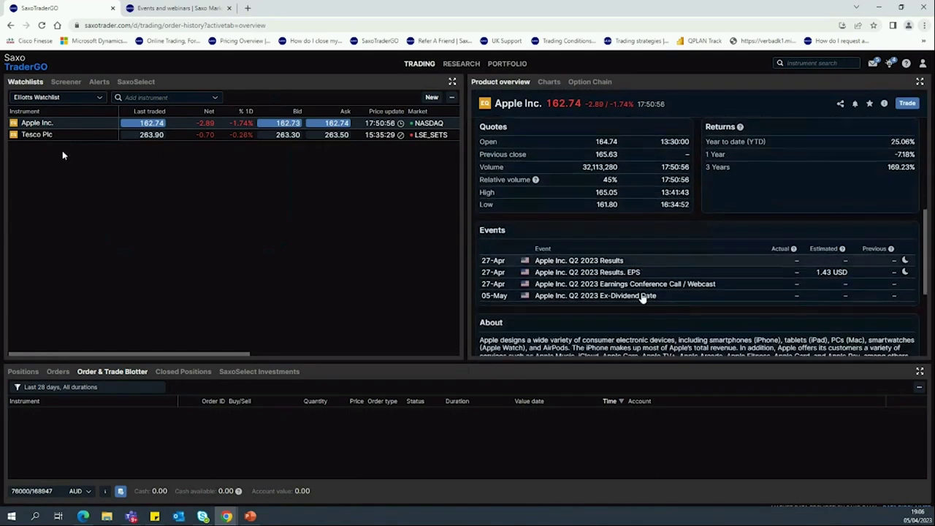
scroll(638, 298, up, 4)
scroll(638, 298, up, 3)
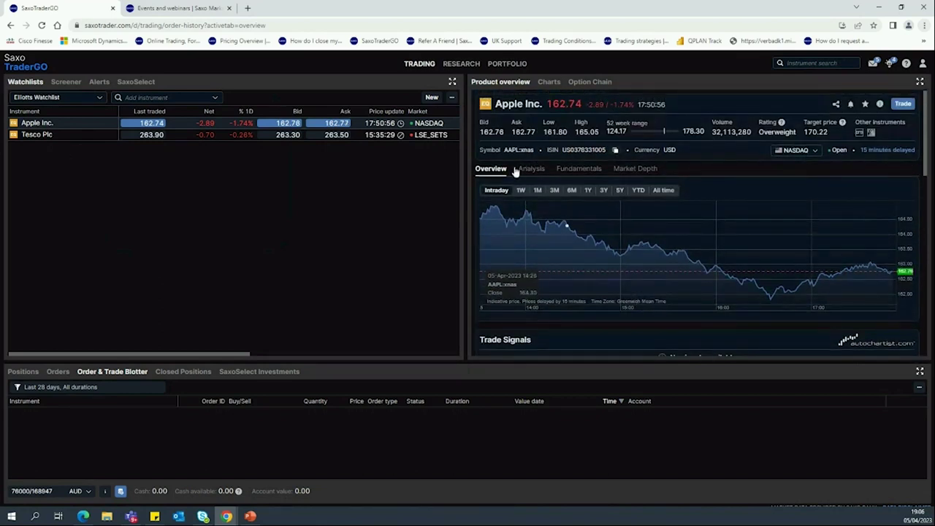
View Apple's price chart over the 1W, 1M, 3M and 6M periods, finishing on 1Y
click(528, 194)
click(538, 193)
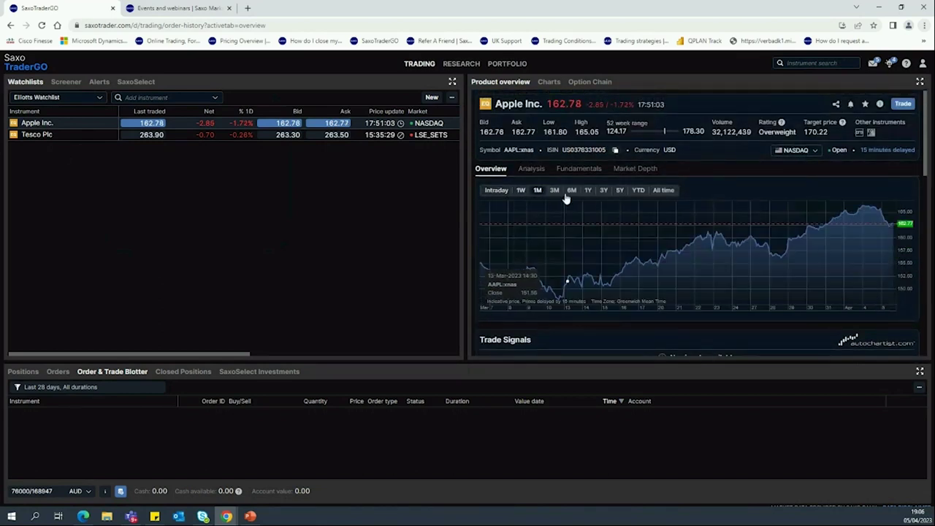
click(554, 193)
click(570, 193)
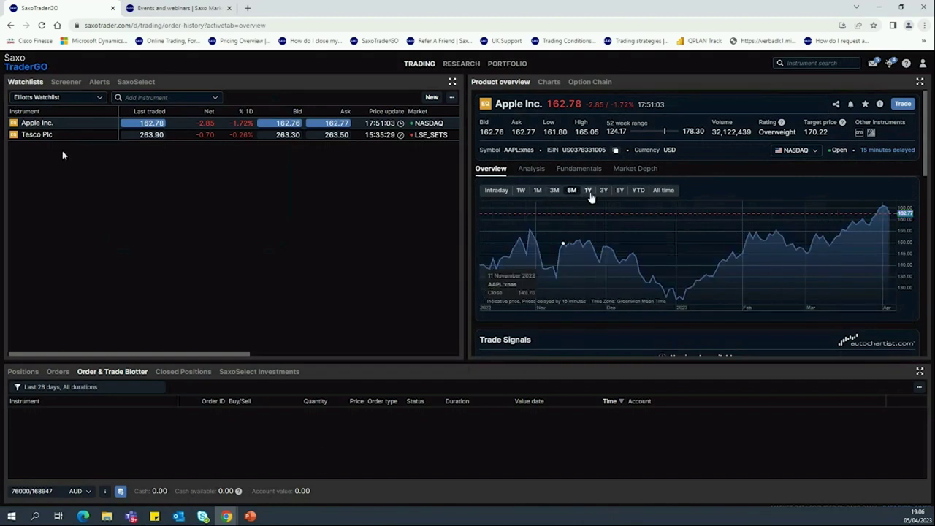
click(588, 193)
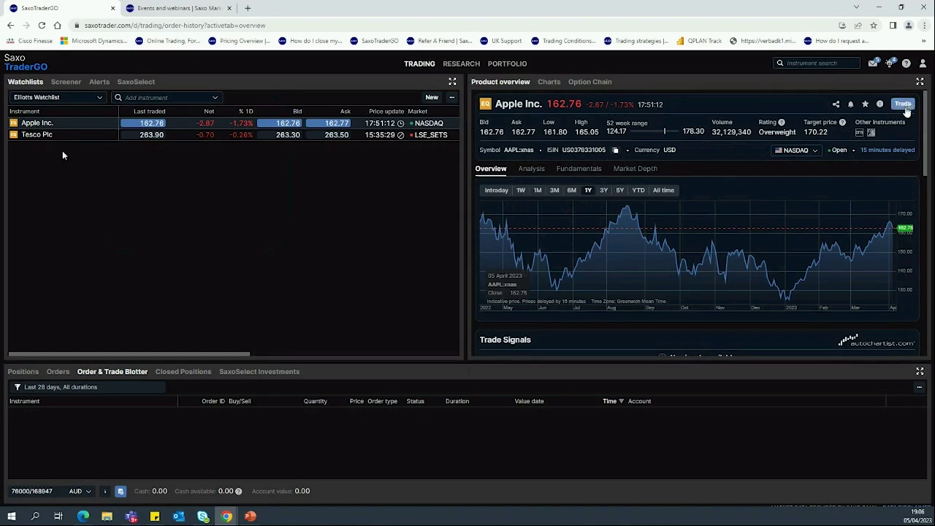
Open a trade ticket for Apple Inc. and set the order type to Market
click(903, 105)
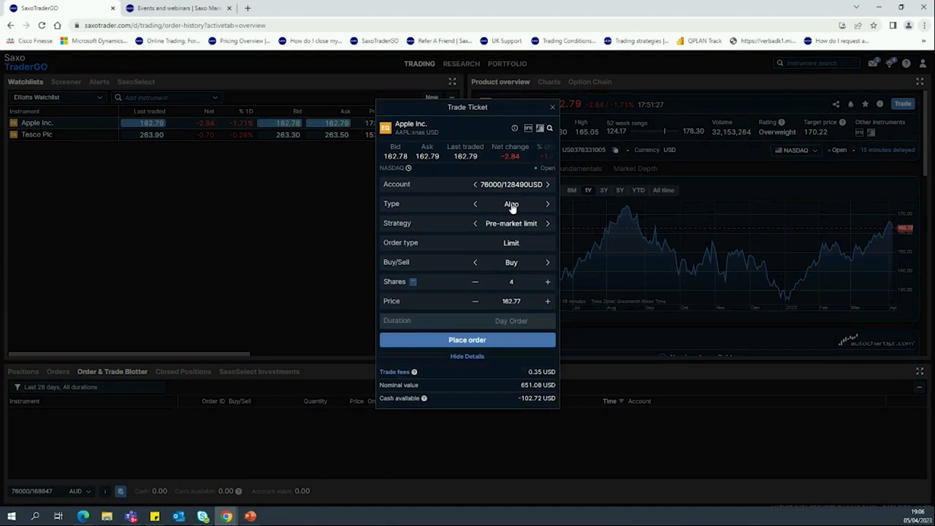
click(511, 205)
click(468, 347)
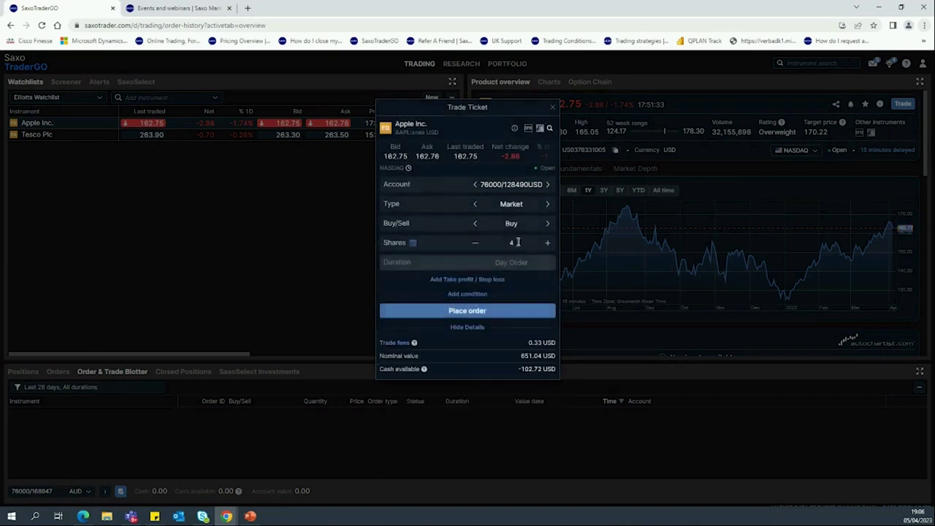
Review the simple and advanced order types available in the ticket, returning to simple orders with Market selected
click(515, 208)
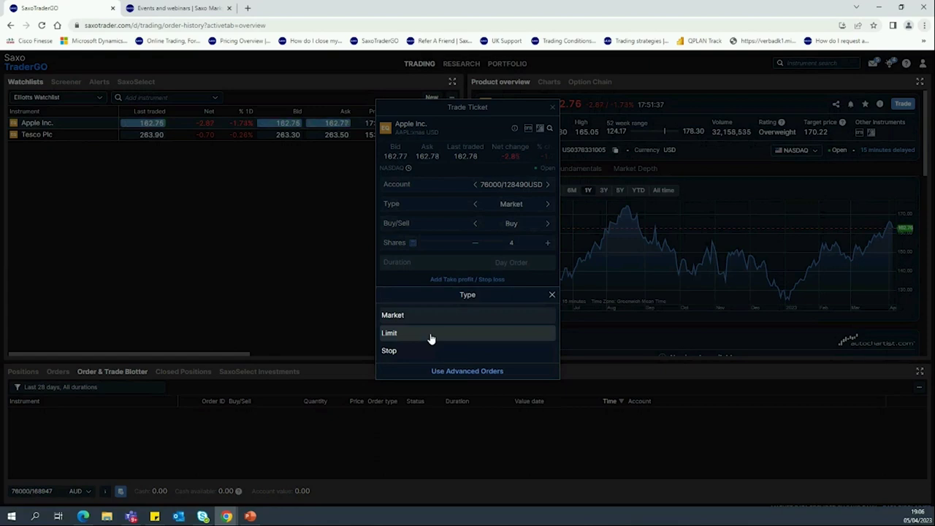
click(444, 371)
click(461, 374)
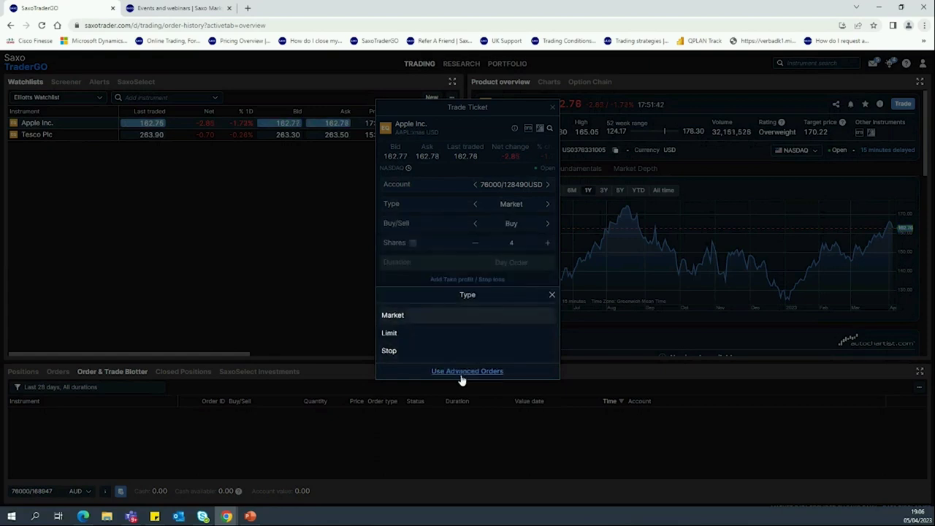
click(461, 374)
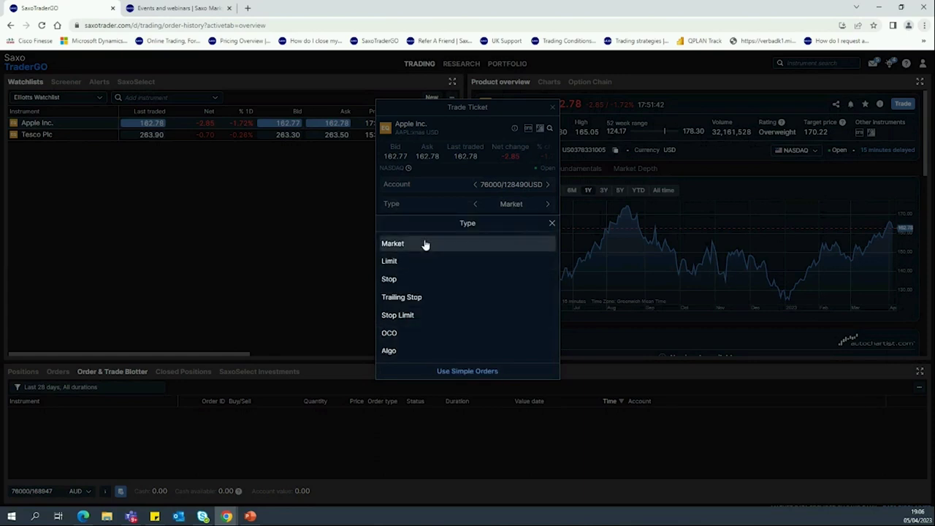
click(454, 372)
click(401, 316)
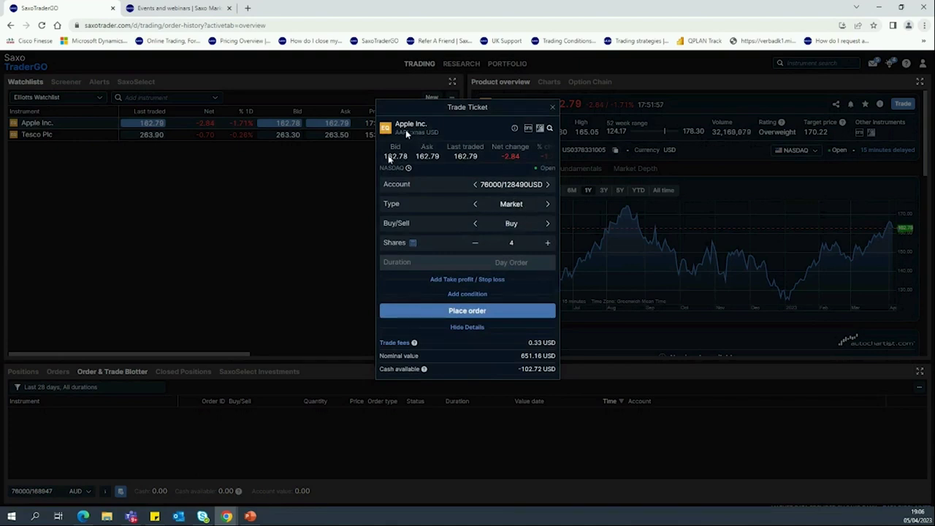
Set the number of Apple shares to buy to 10
click(518, 244)
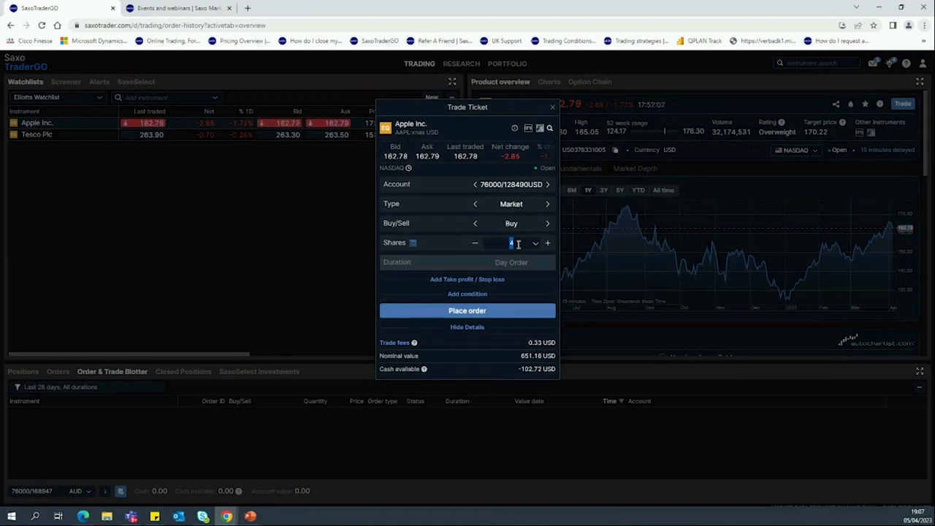
text(10)
click(522, 290)
Change the Apple order type to Limit
click(512, 205)
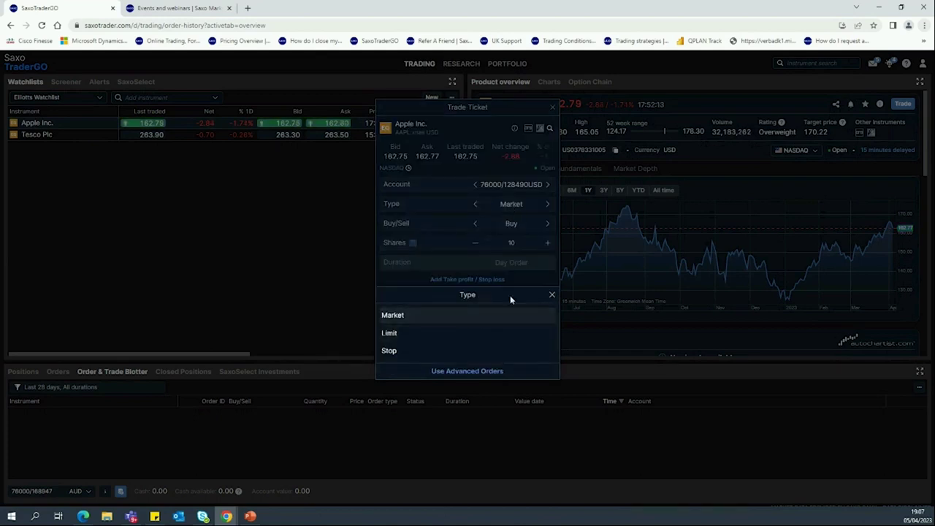
click(522, 207)
click(518, 209)
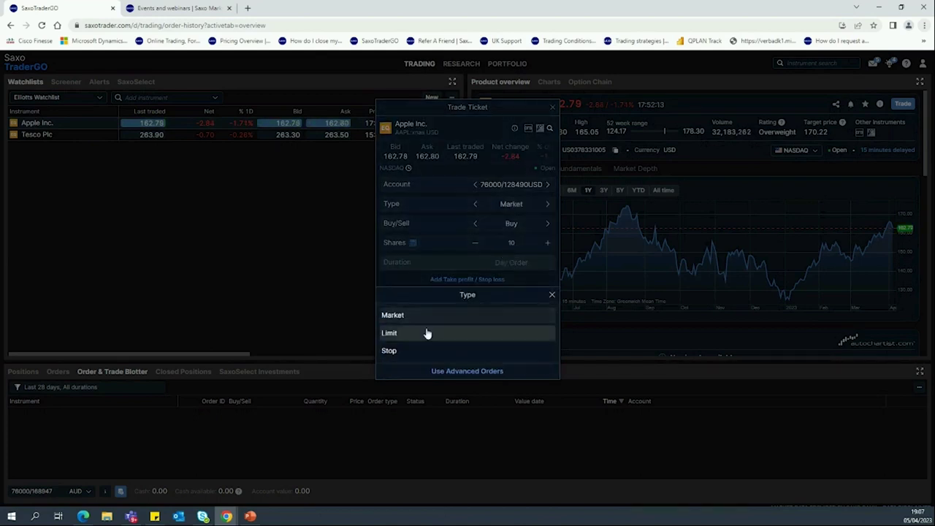
click(427, 332)
Cycle the ticket's order type between Market and Limit, finishing on Limit
click(548, 203)
click(475, 203)
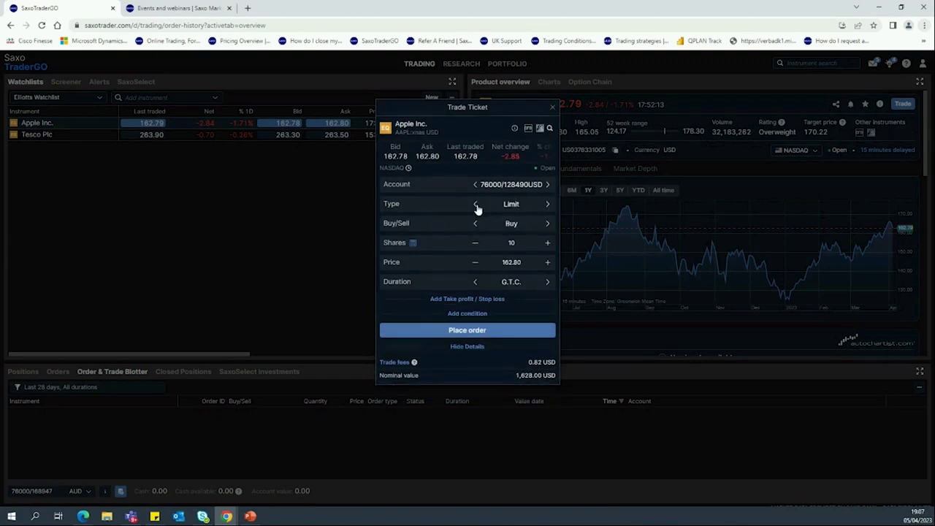
click(474, 204)
click(548, 204)
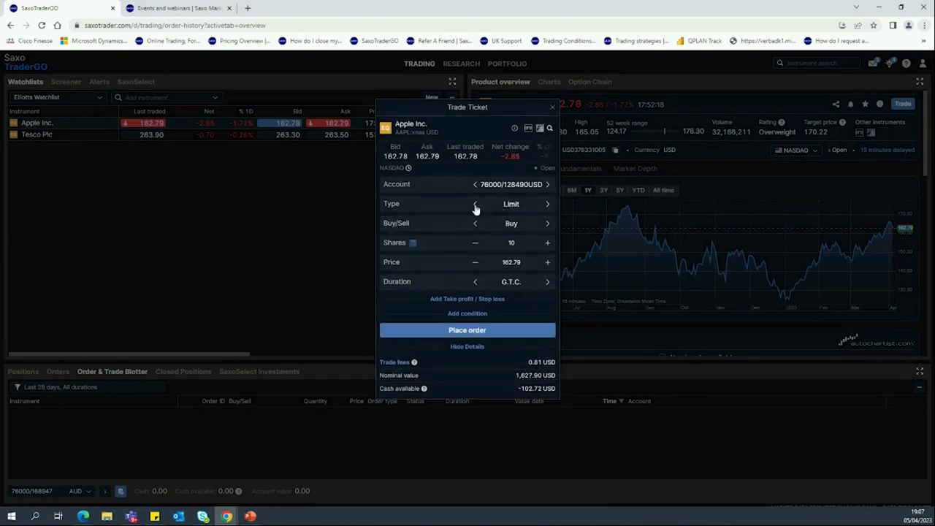
click(475, 204)
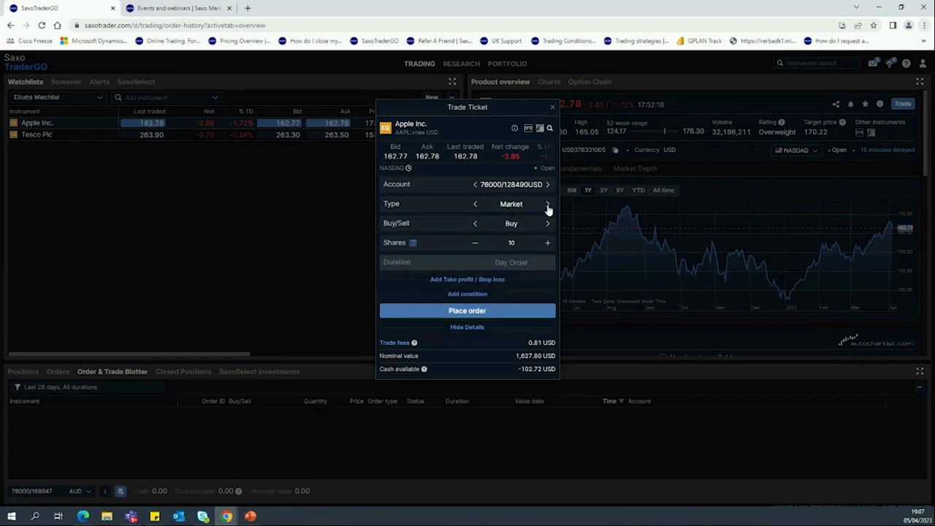
click(547, 206)
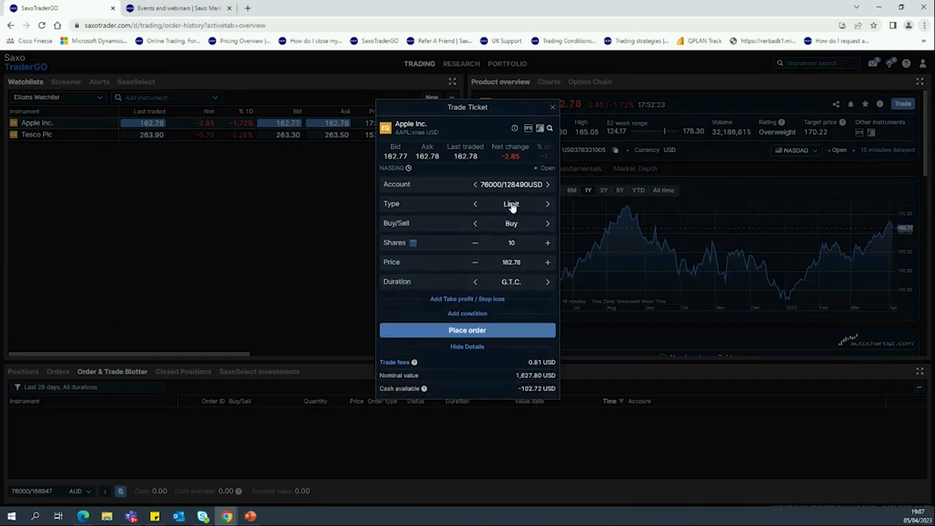
Set the limit price of the Apple buy order to 160.00
click(507, 262)
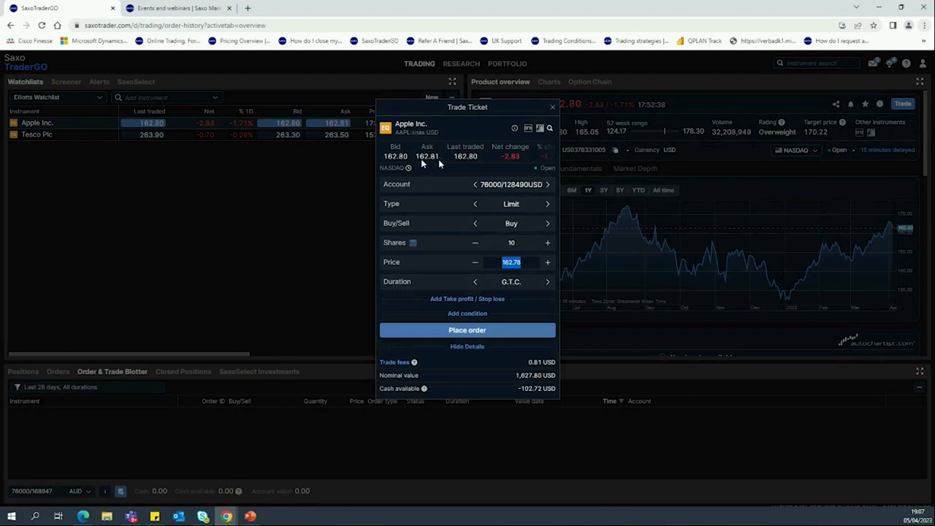
click(519, 265)
key(BackSpace)
key(BackSpace)
key(BackSpace)
key(BackSpace)
text(0)
key(Tab)
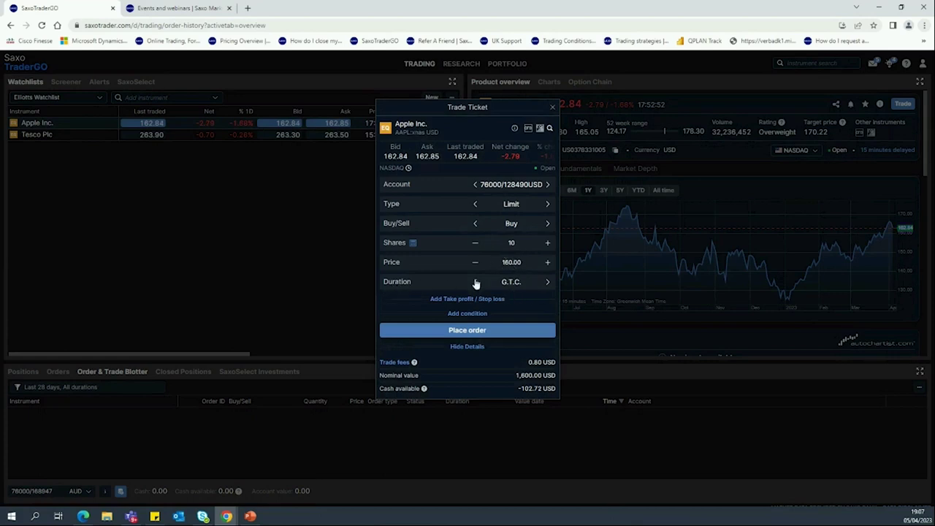
Review the duration options available for the limit order, keeping G.T.C. selected
click(508, 284)
click(499, 263)
click(514, 283)
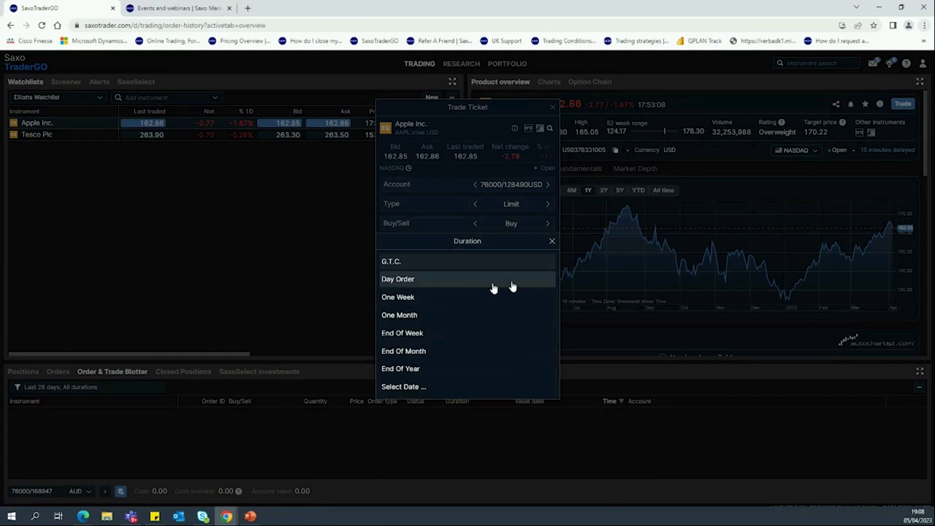
click(497, 261)
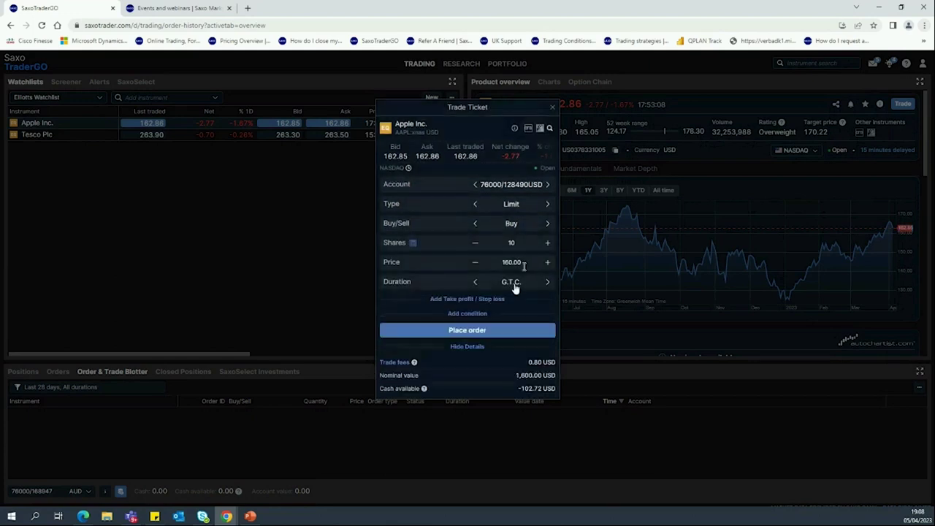
click(513, 285)
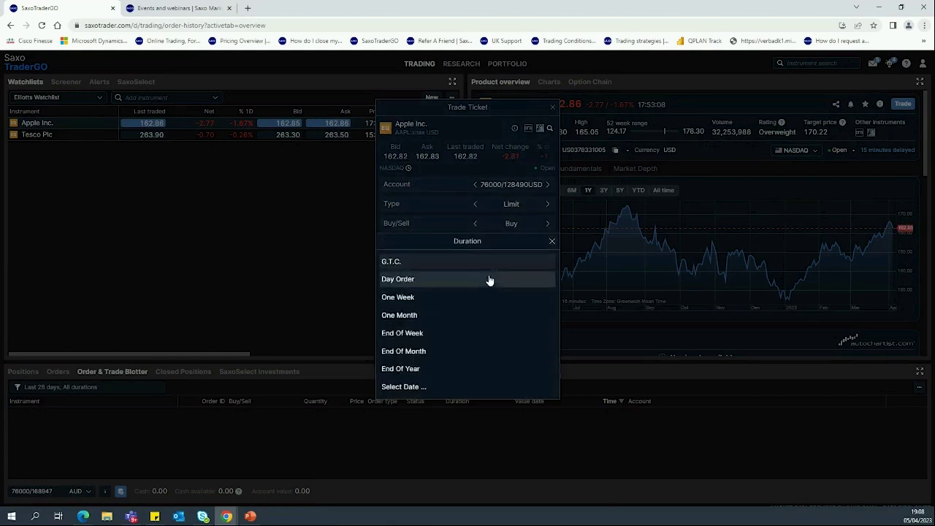
click(493, 209)
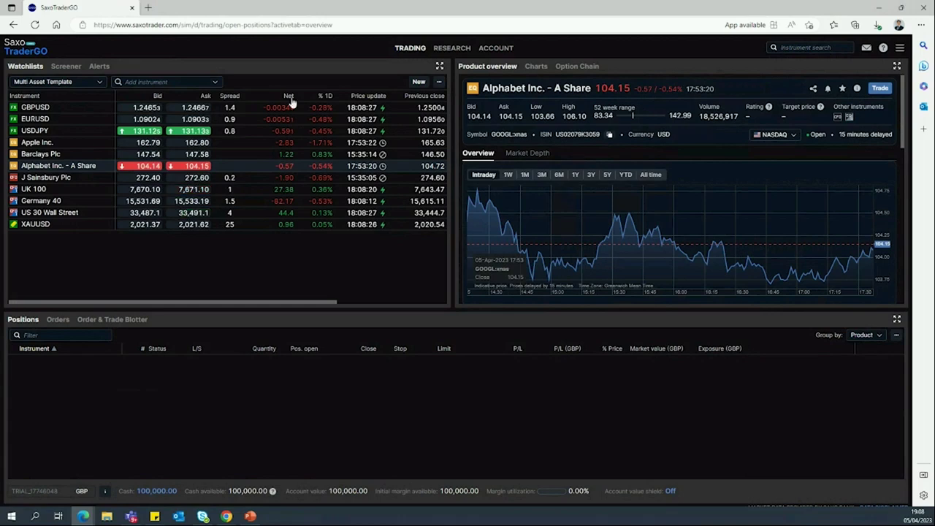
Open a trade ticket for Apple Inc. from the Multi Asset Template watchlist and set the order type to Market
click(36, 143)
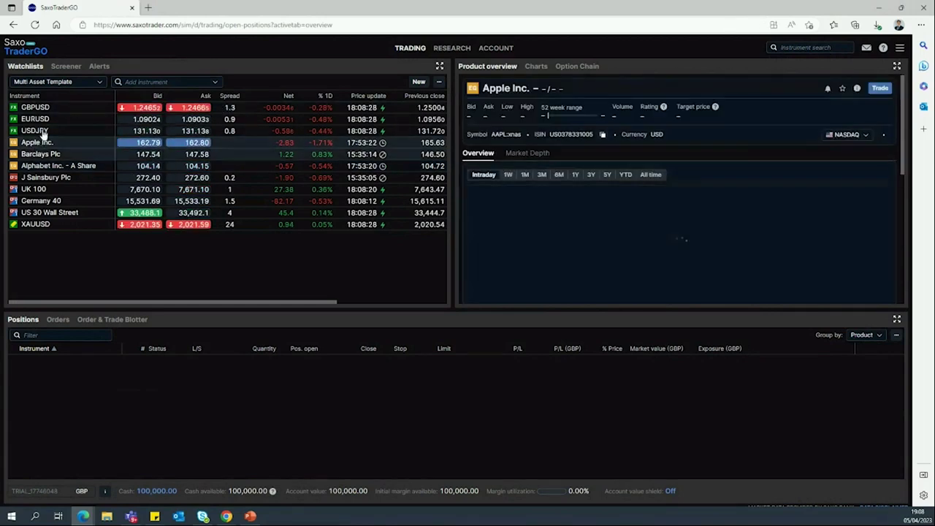
click(880, 88)
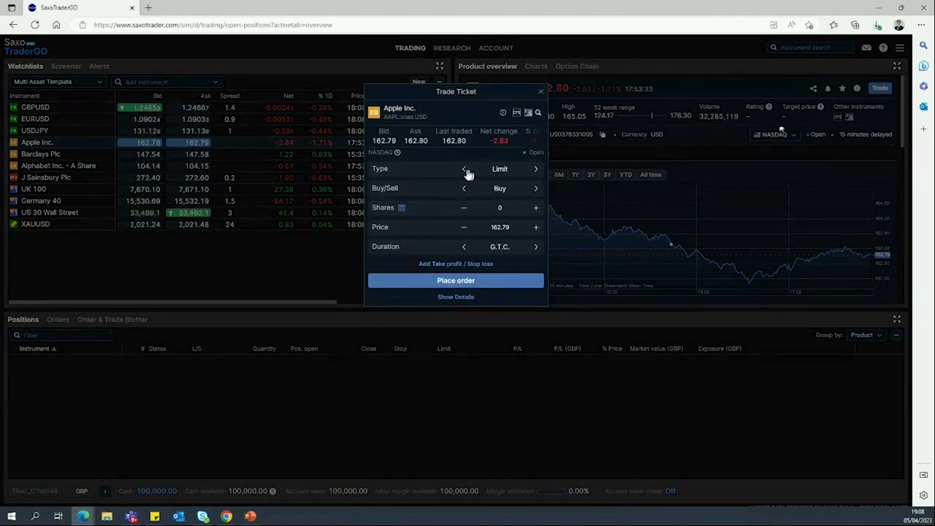
click(464, 170)
click(539, 170)
click(463, 169)
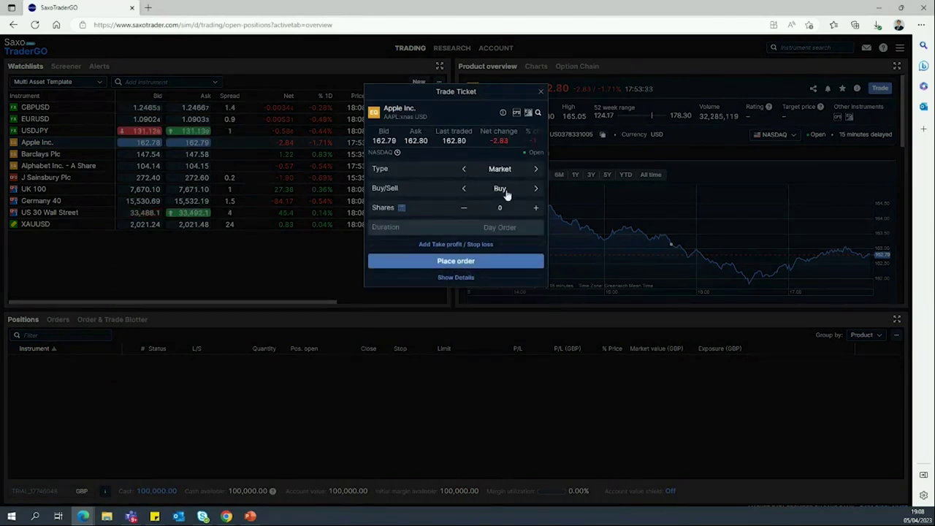
Set the market order to 10 shares and show the order's cost details
click(504, 208)
text(10)
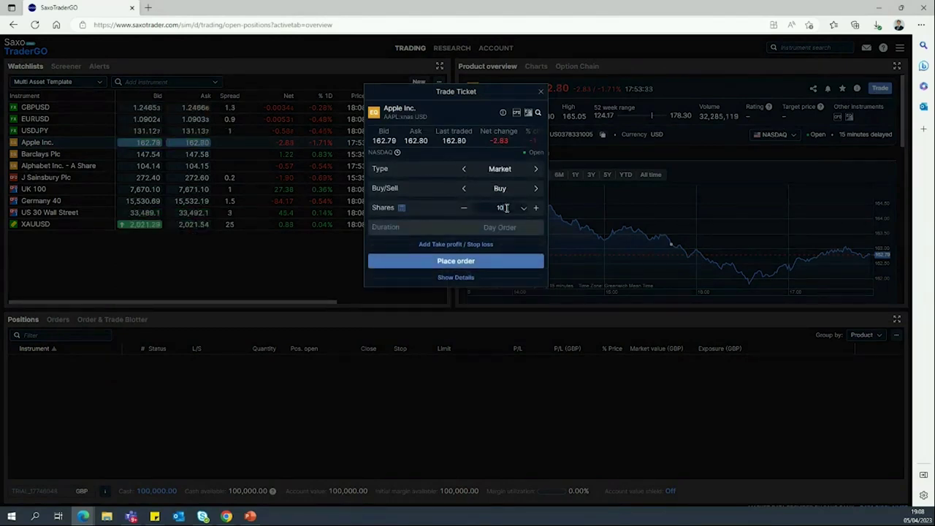
click(509, 231)
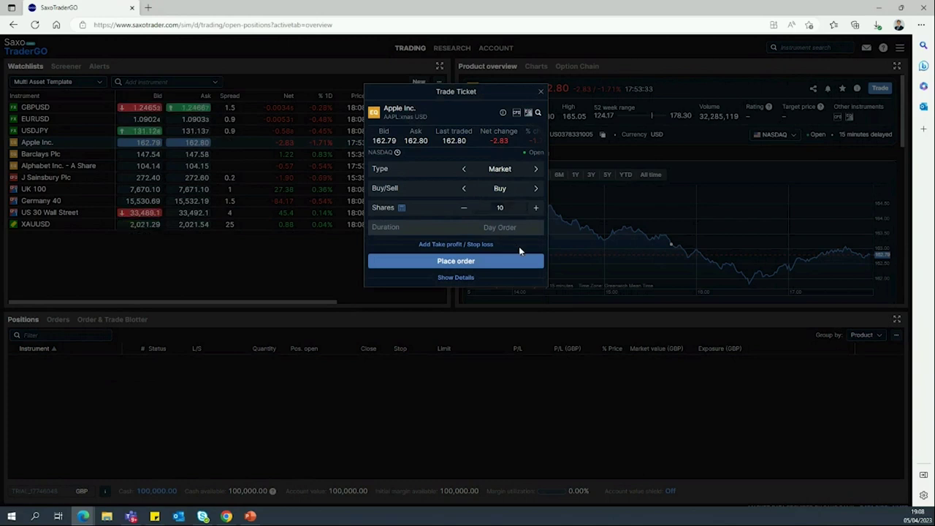
click(456, 279)
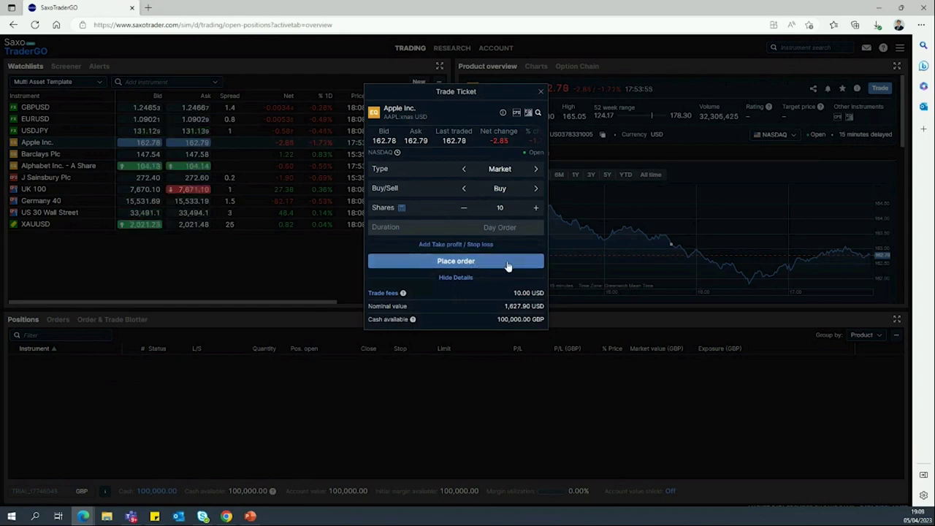
Add a take profit to the Apple order as a limit measured in percent, set to 5.00%
click(444, 245)
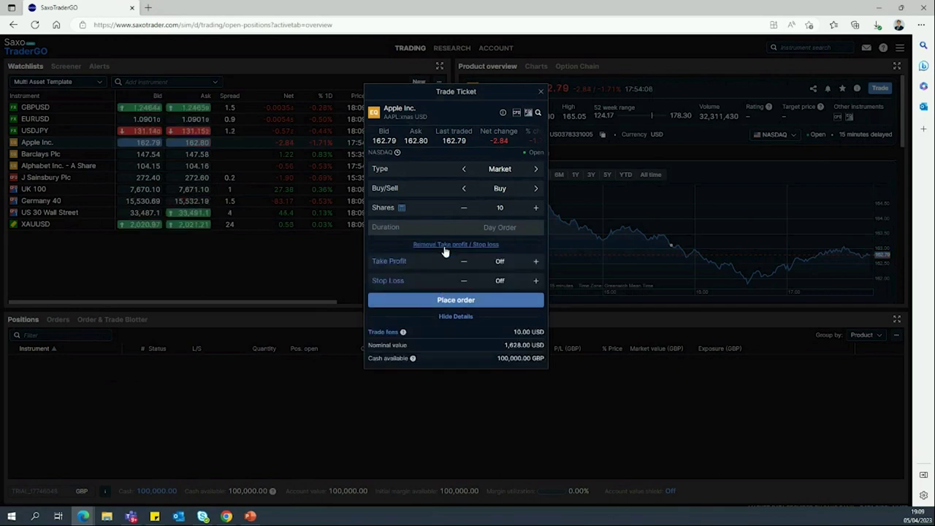
click(444, 246)
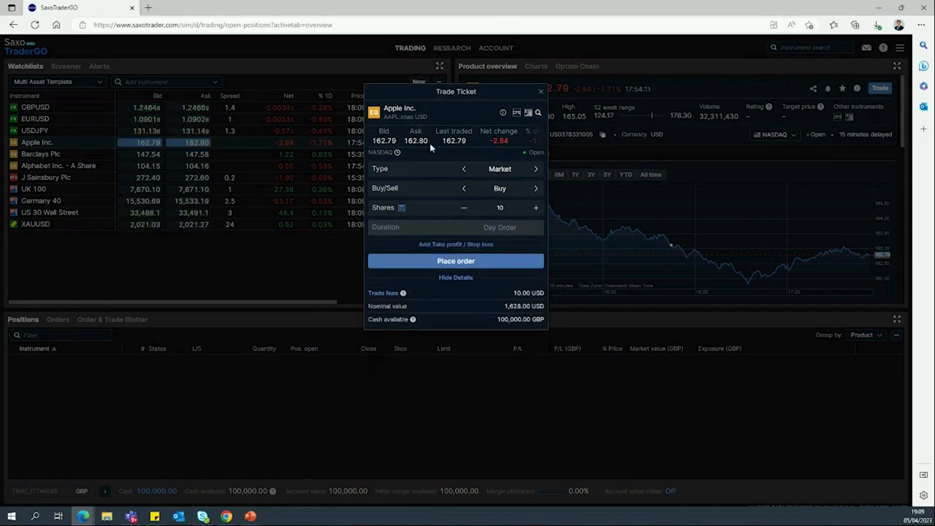
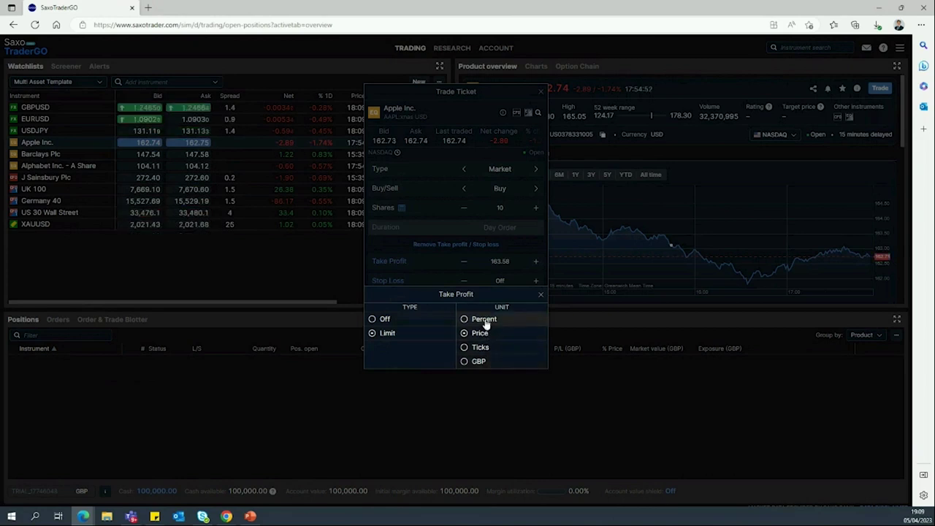
click(540, 296)
click(498, 260)
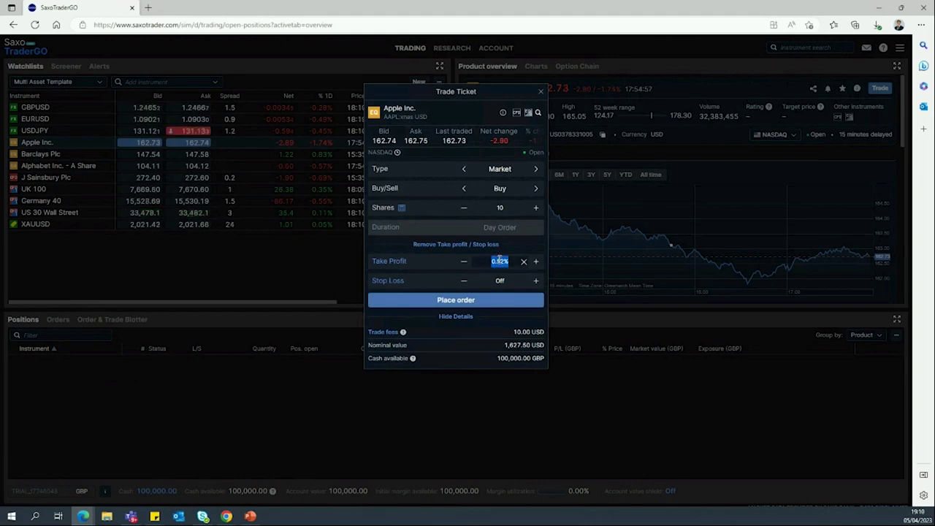
key(BackSpace)
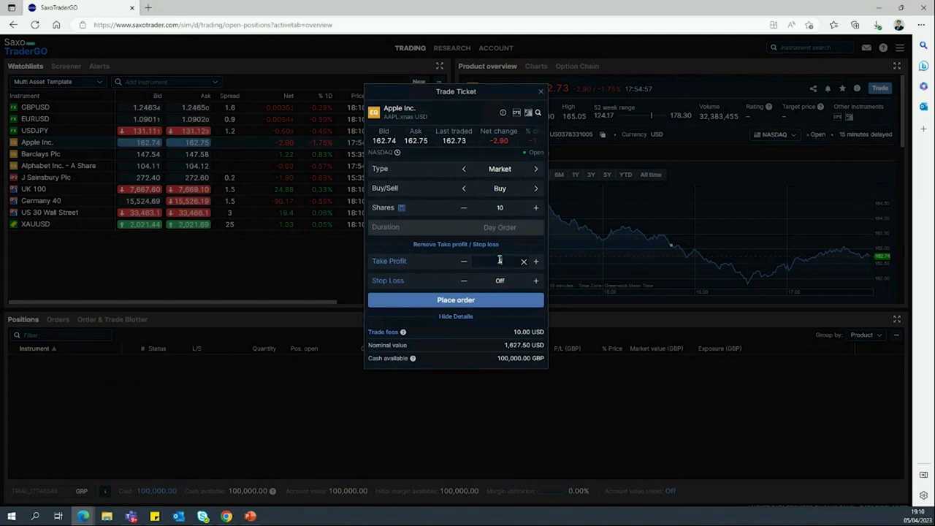
text(5)
key(Tab)
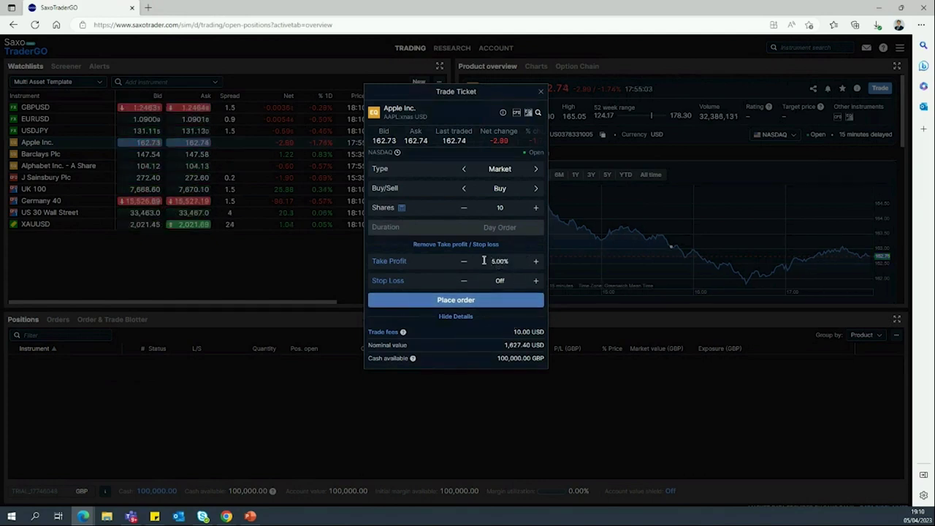
Set the order's stop loss to type Stop with the unit Percent and a value of 10.00%
click(397, 281)
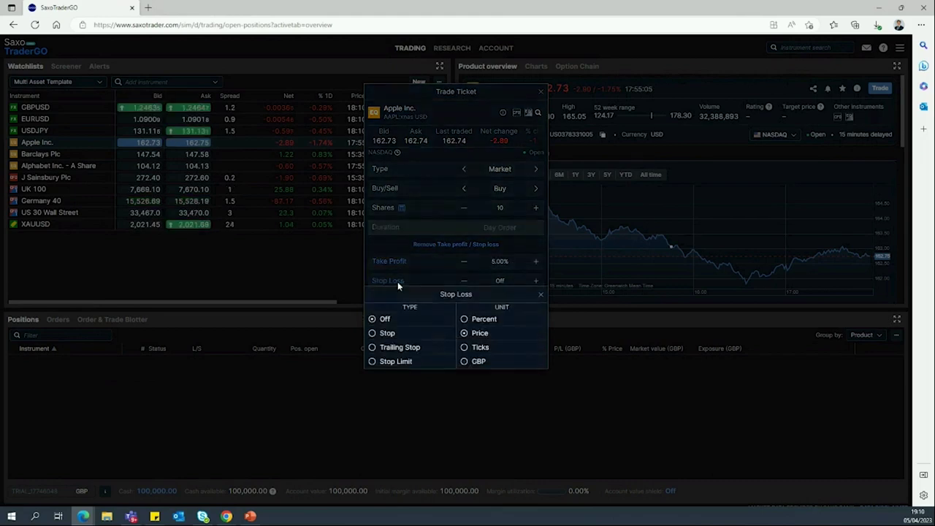
click(386, 334)
click(488, 320)
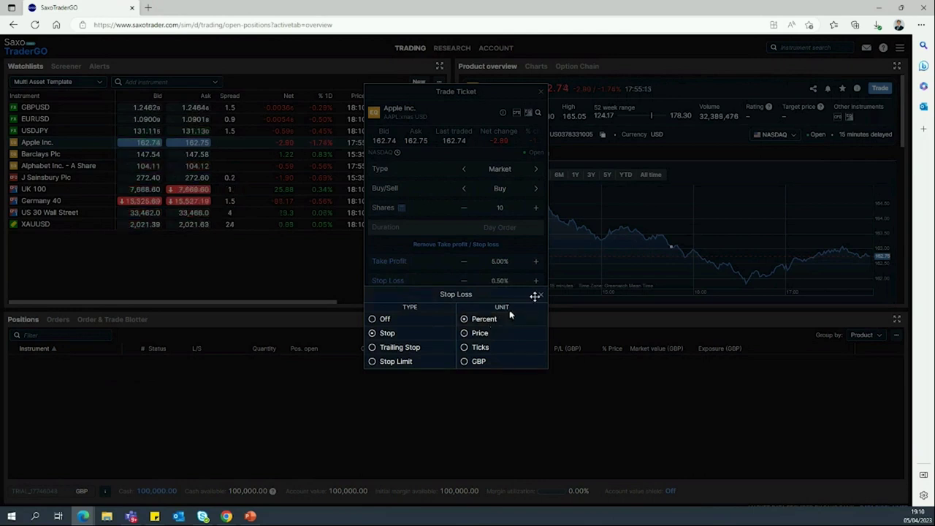
click(540, 295)
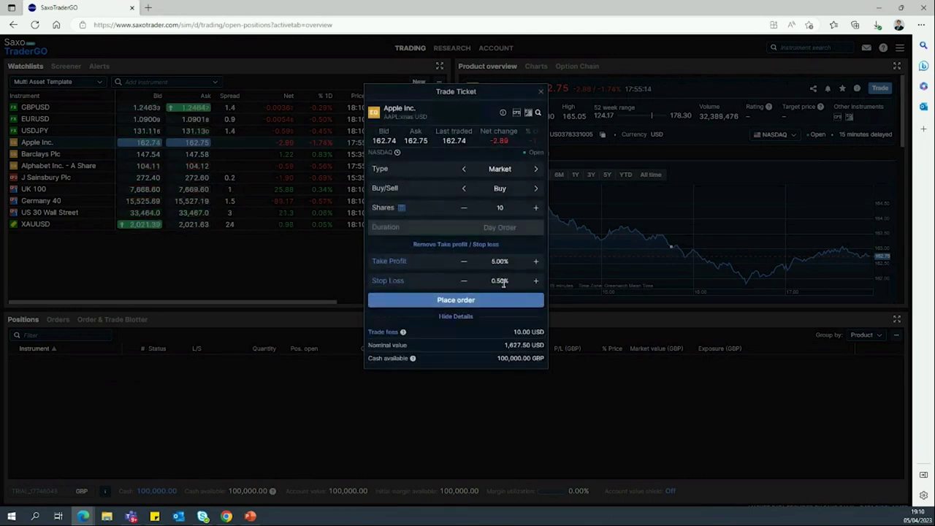
click(503, 281)
key(BackSpace)
text(1)
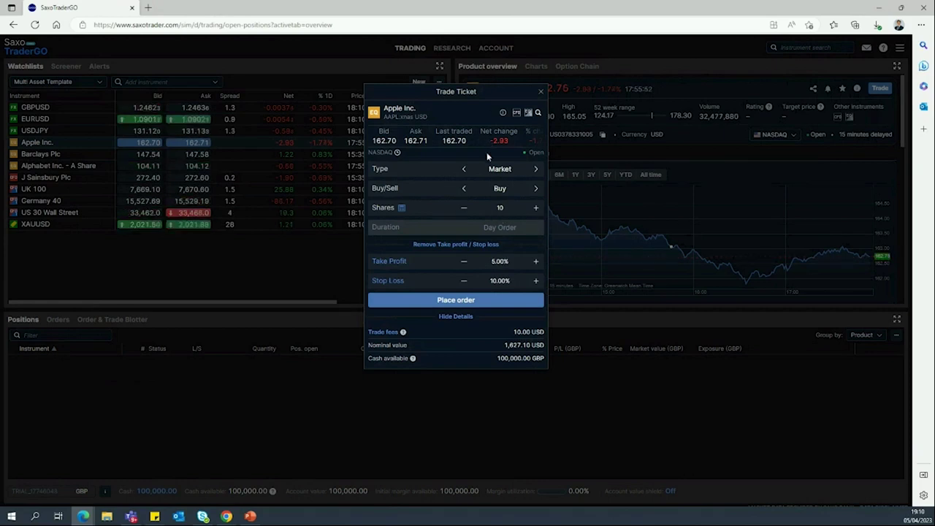
Place and confirm the market buy order for 10 Apple shares, and acknowledge the resulting notifications
click(453, 301)
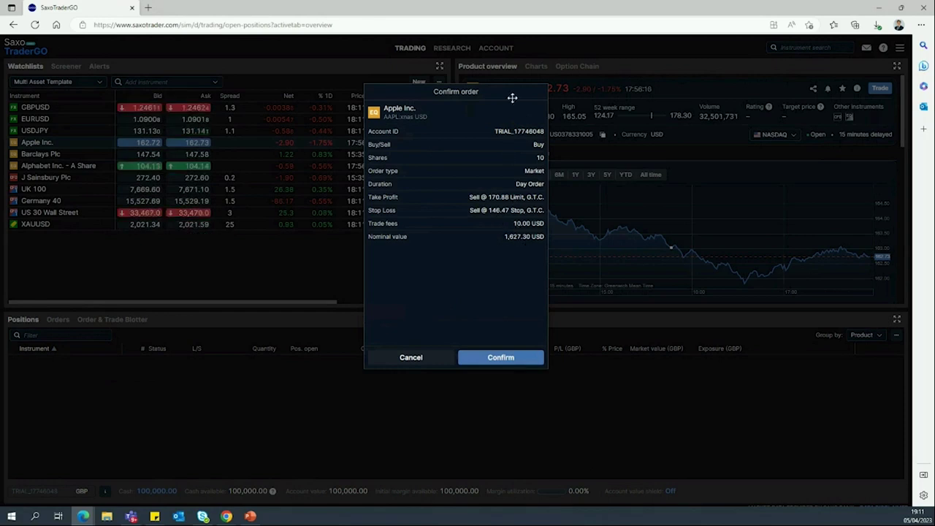
click(490, 355)
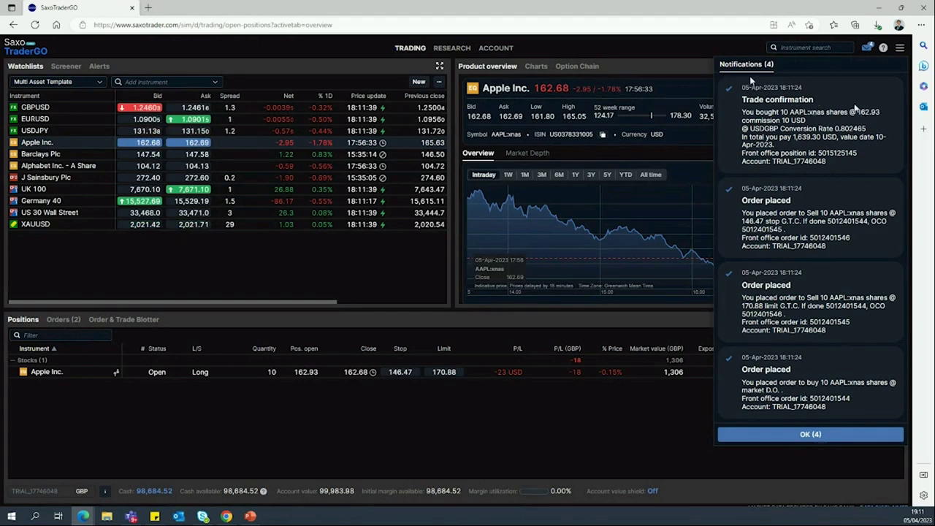
click(815, 436)
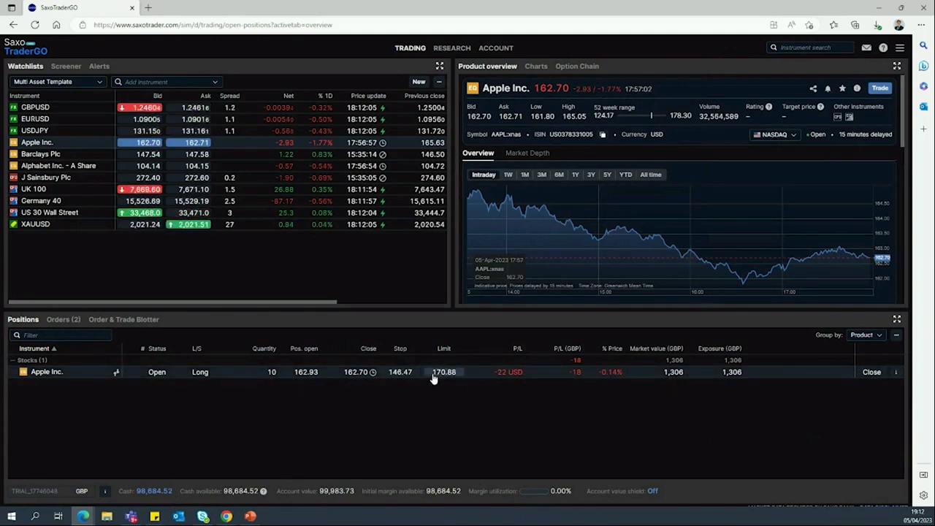
Examine the details of the open Apple position, including its costs and profit or loss, and dismiss them
click(896, 372)
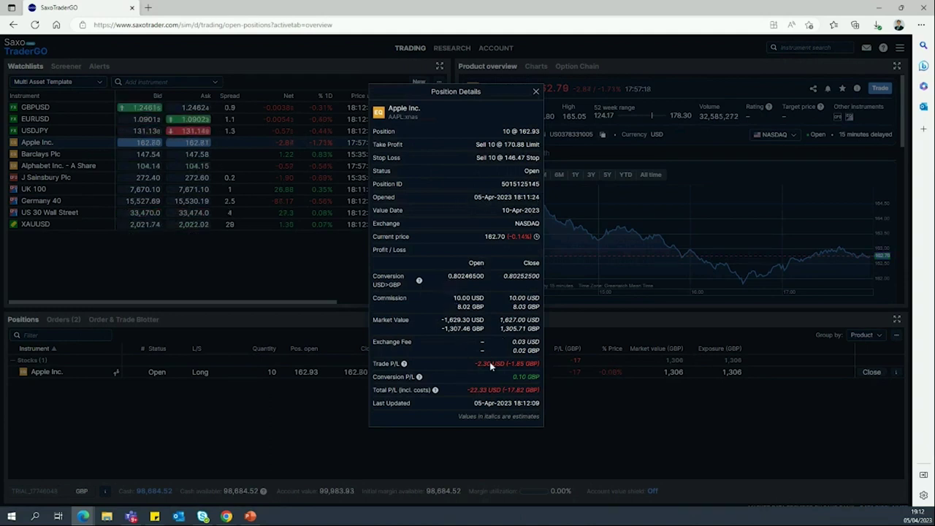
click(696, 421)
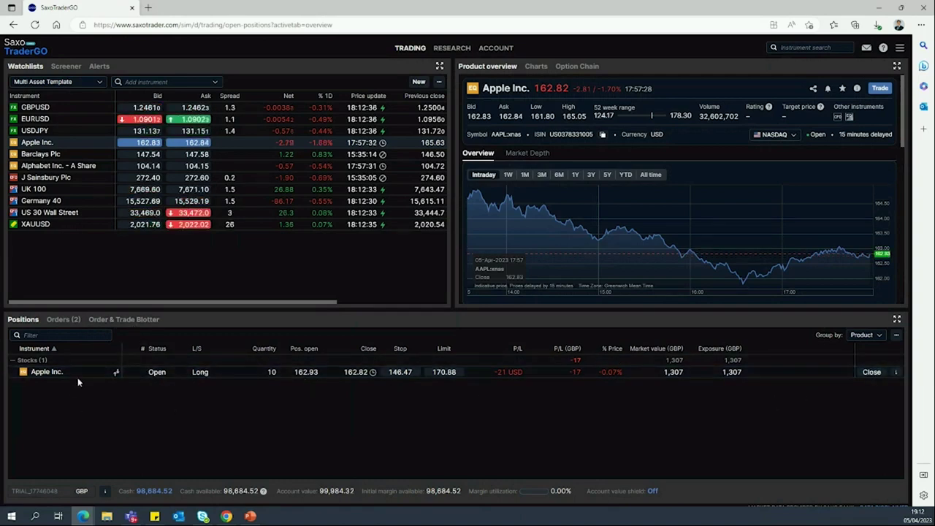
Open the ticket for closing the Apple position and set it to a Limit order at a price of 170.00
click(872, 373)
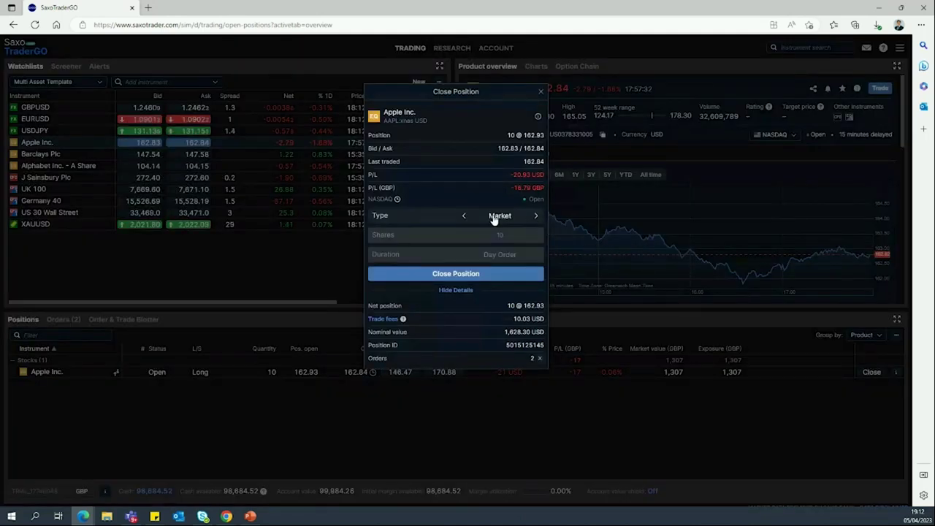
click(464, 216)
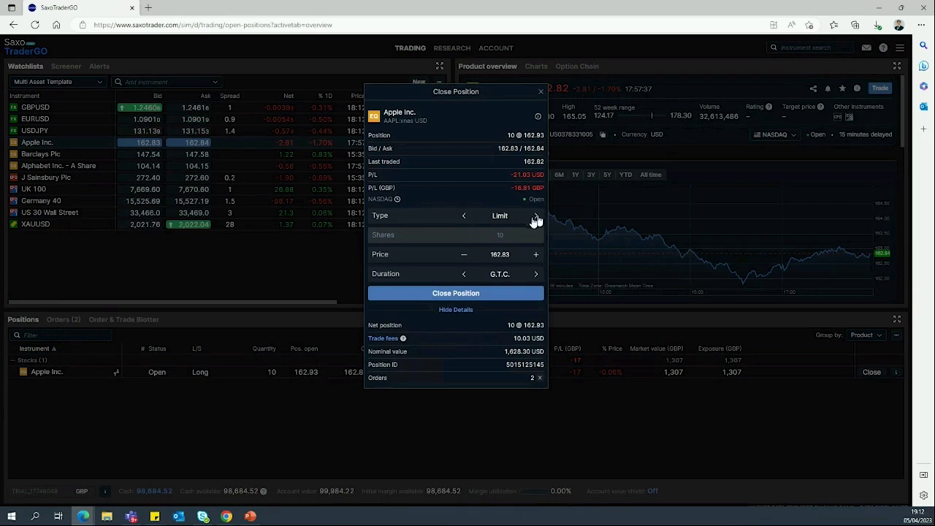
double_click(506, 253)
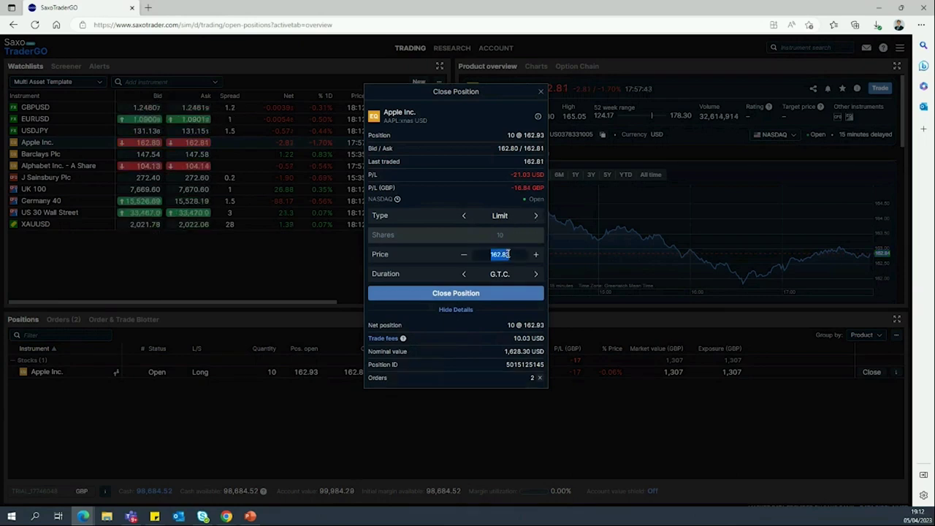
text(170)
click(490, 356)
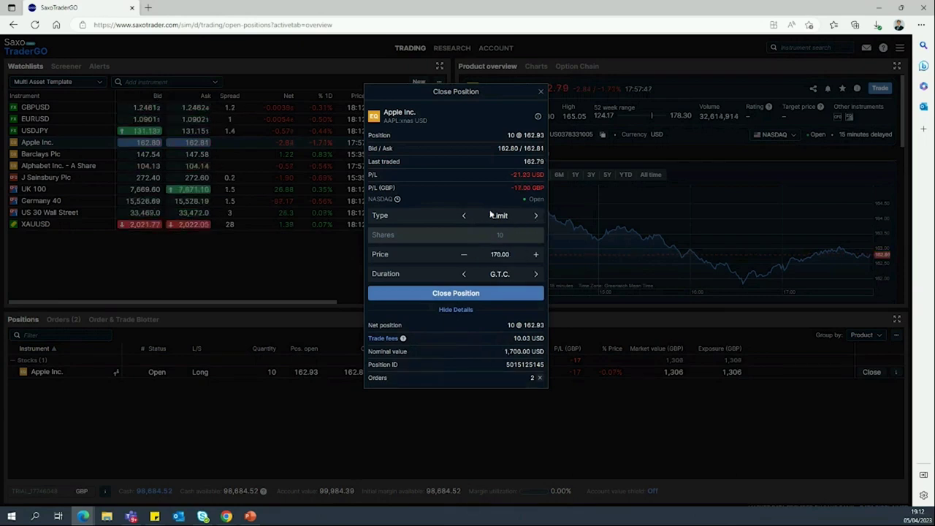
Switch the closing order to Market, submit and confirm the sale of 10 Apple shares, and acknowledge the notifications
click(534, 217)
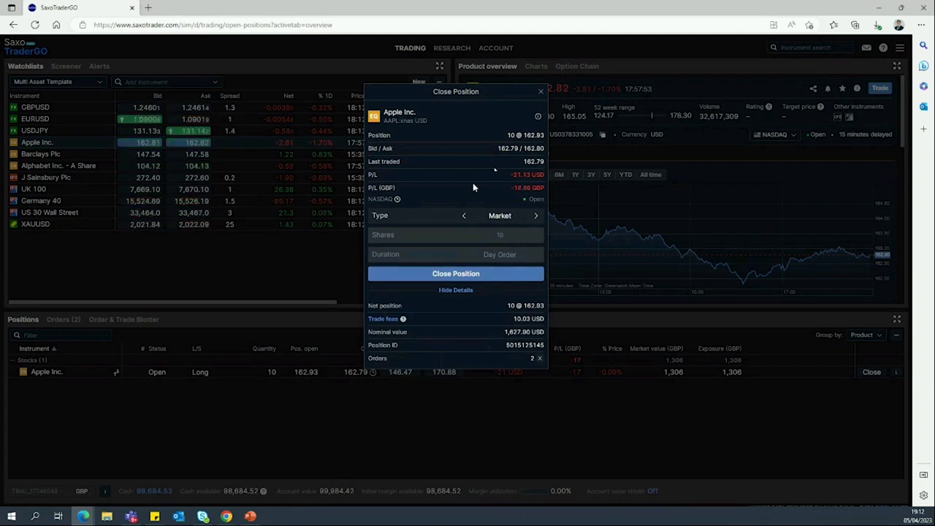
click(468, 273)
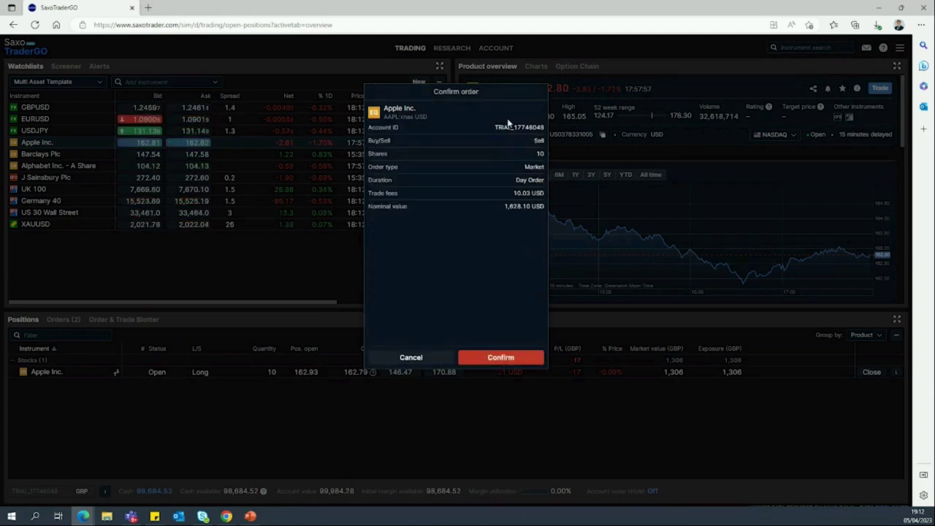
click(500, 357)
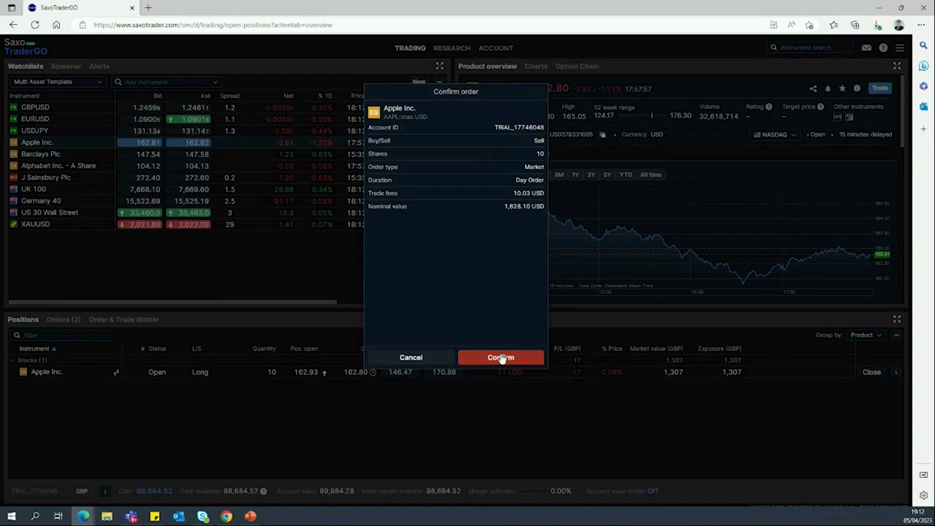
click(768, 243)
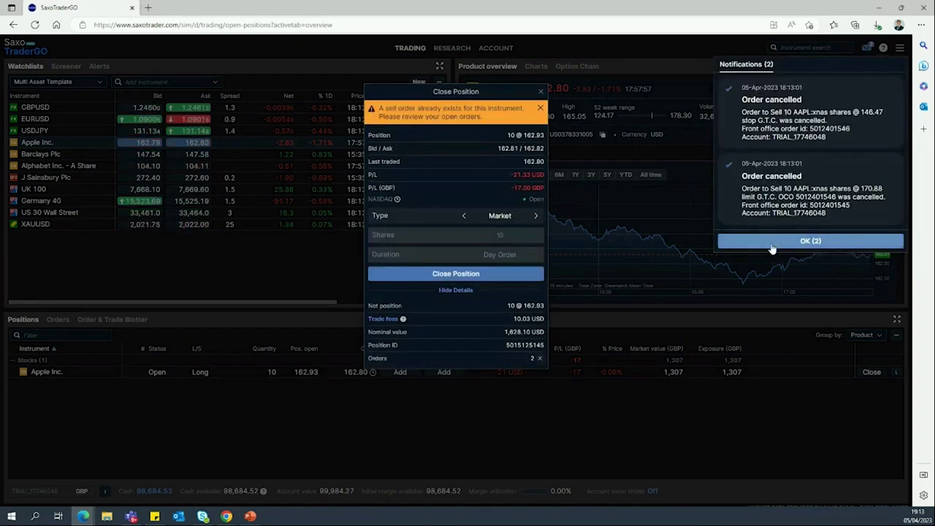
Close the 10-share Apple position with a fresh market sell order, confirm it, and acknowledge the trade notifications
click(653, 411)
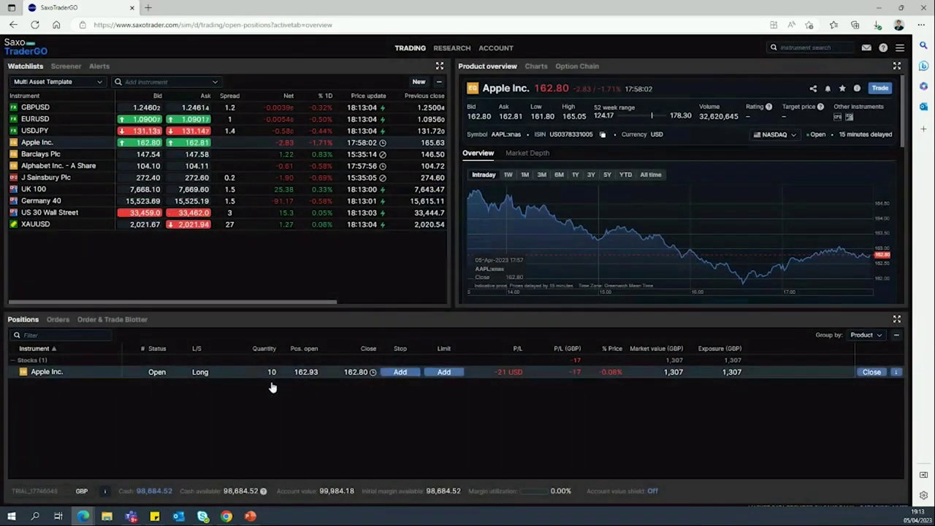
click(871, 371)
click(494, 274)
click(507, 358)
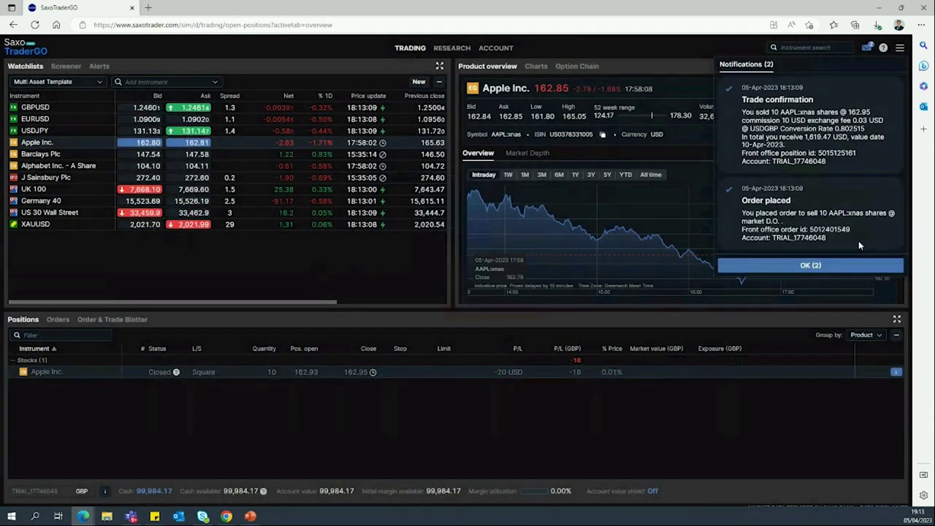
click(828, 266)
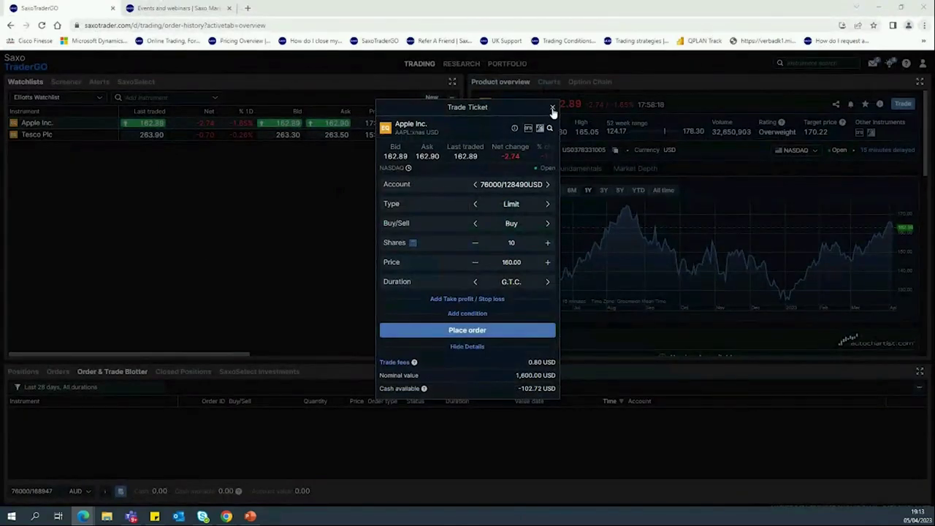
Dismiss the Apple trade ticket, show the open positions, and bring up the stock screener
click(552, 107)
click(23, 371)
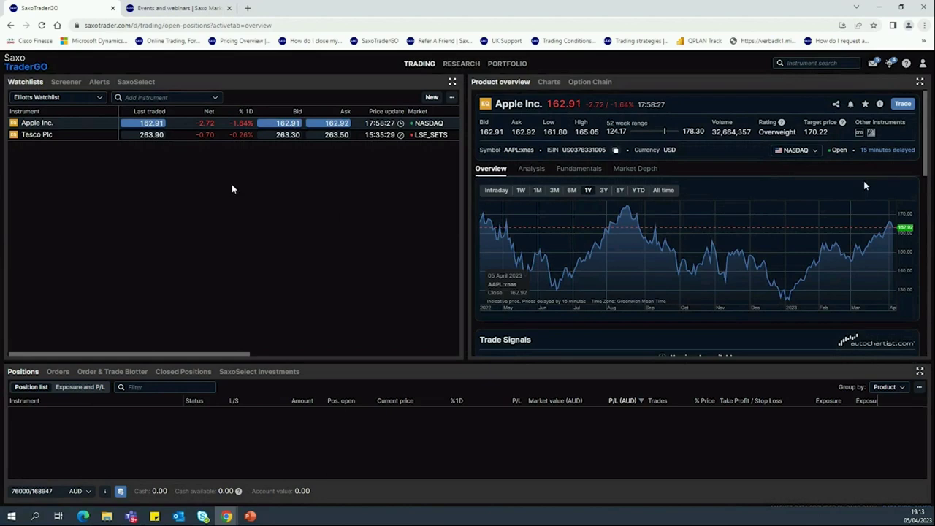
click(69, 84)
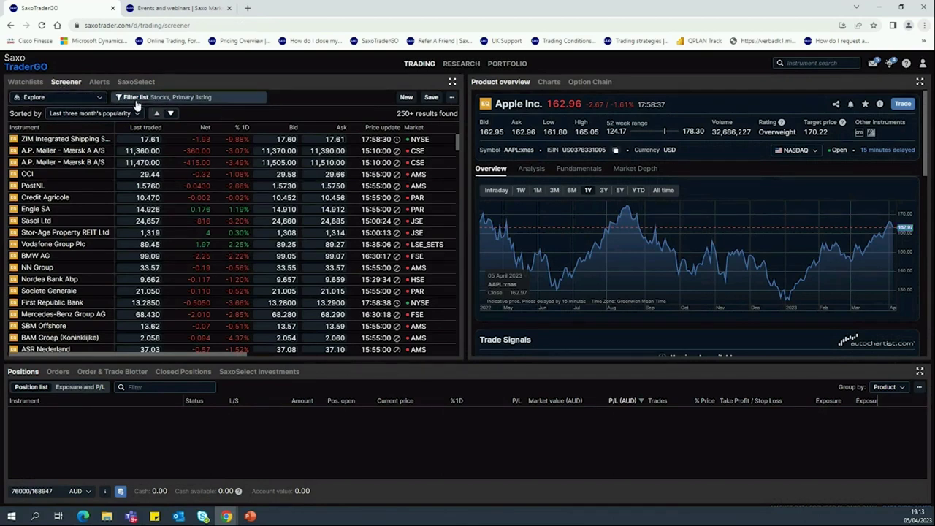
Restrict the screener's stocks to the United Kingdom as country or region
click(136, 105)
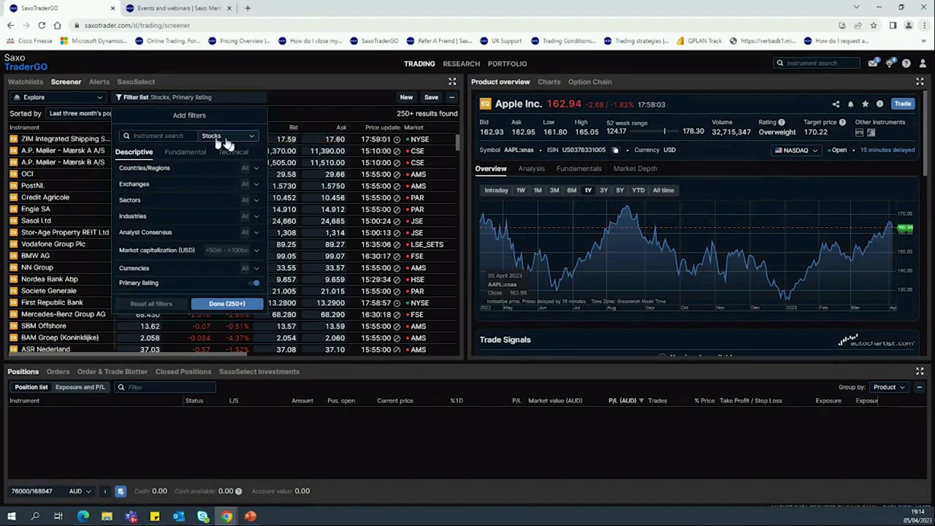
click(169, 169)
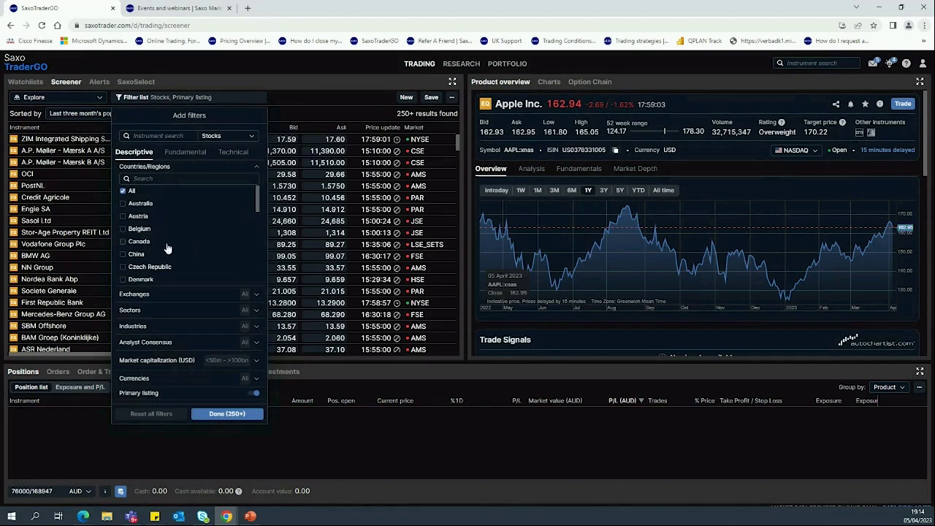
text(unit)
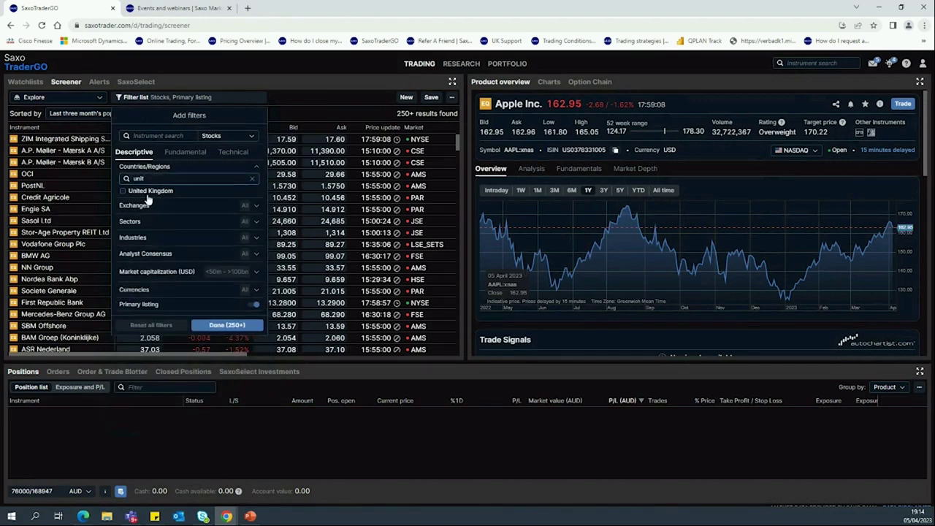
click(149, 193)
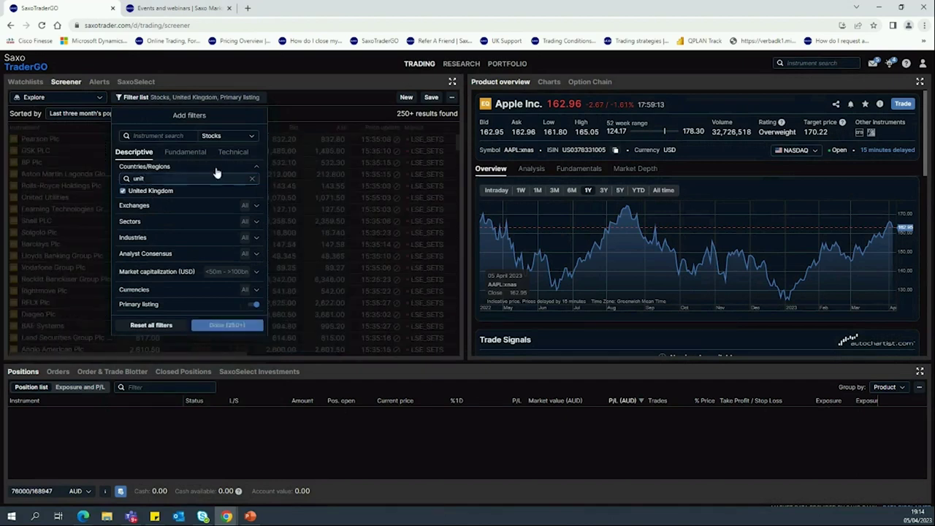
click(250, 170)
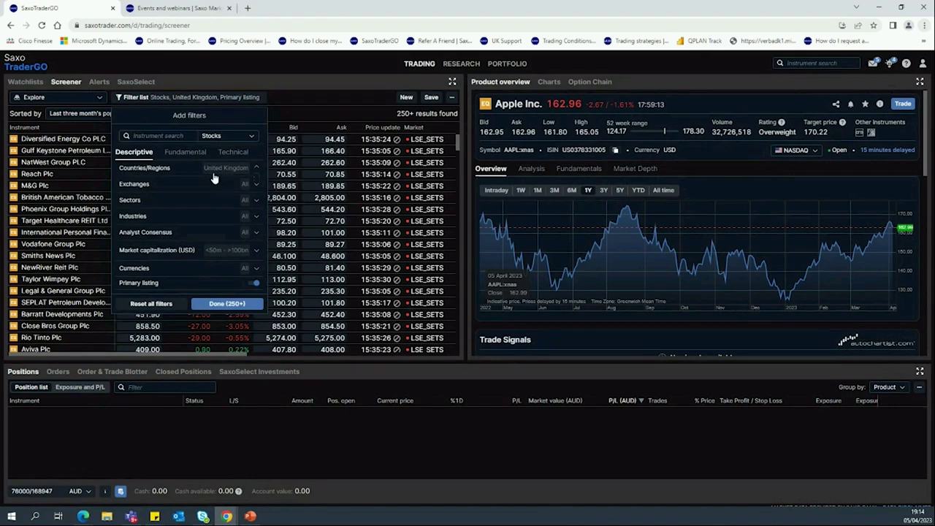
Limit the screener to the Energy sector with a minimum market capitalization of 500,000,000 USD
click(213, 200)
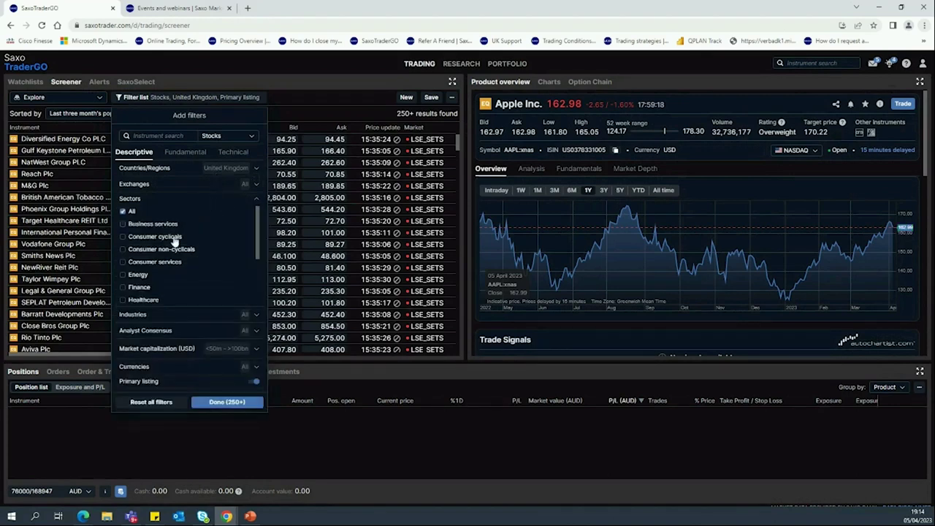
click(137, 276)
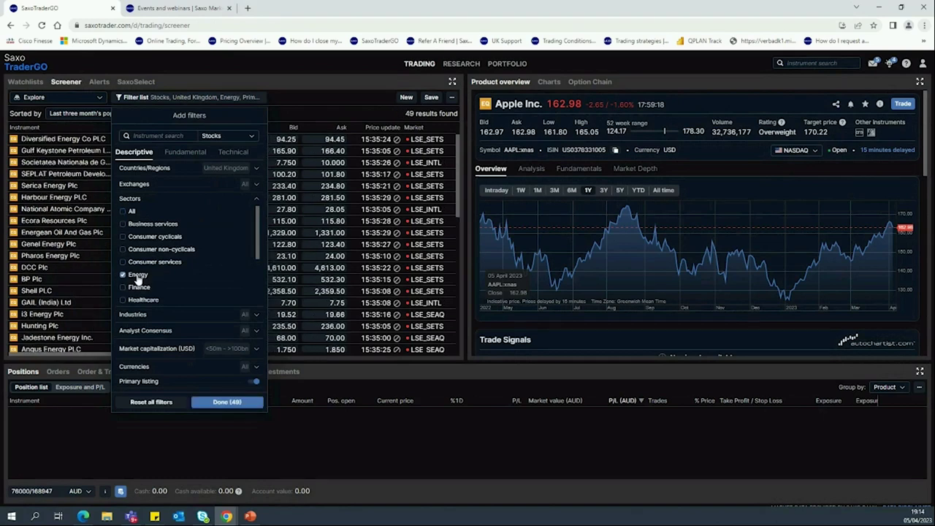
click(243, 201)
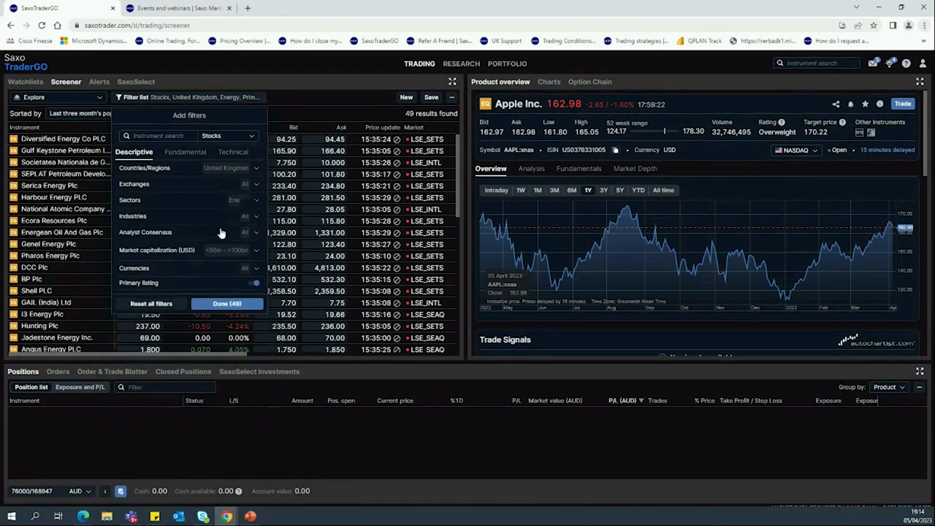
click(207, 251)
drag(125, 281, 166, 281)
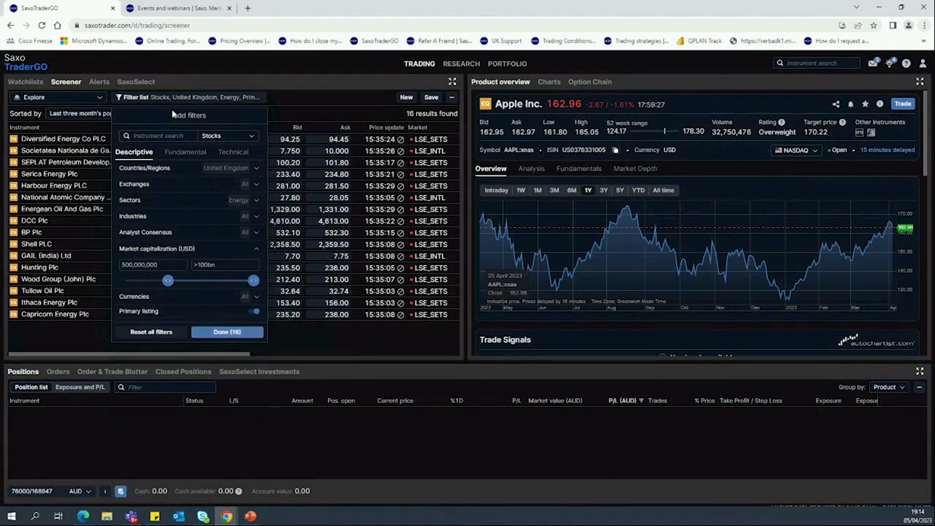
Review the screener's fundamental and technical filter criteria and the remaining sector and exchange options
click(185, 153)
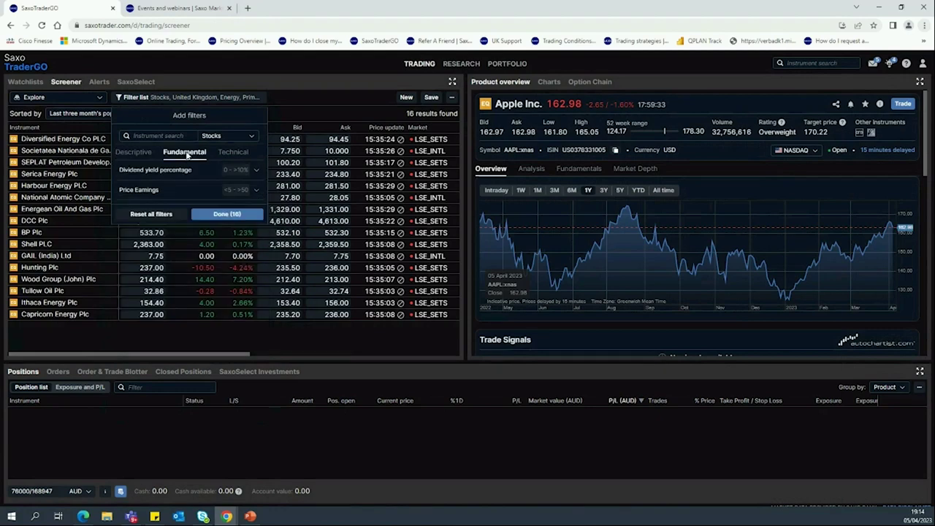
click(237, 153)
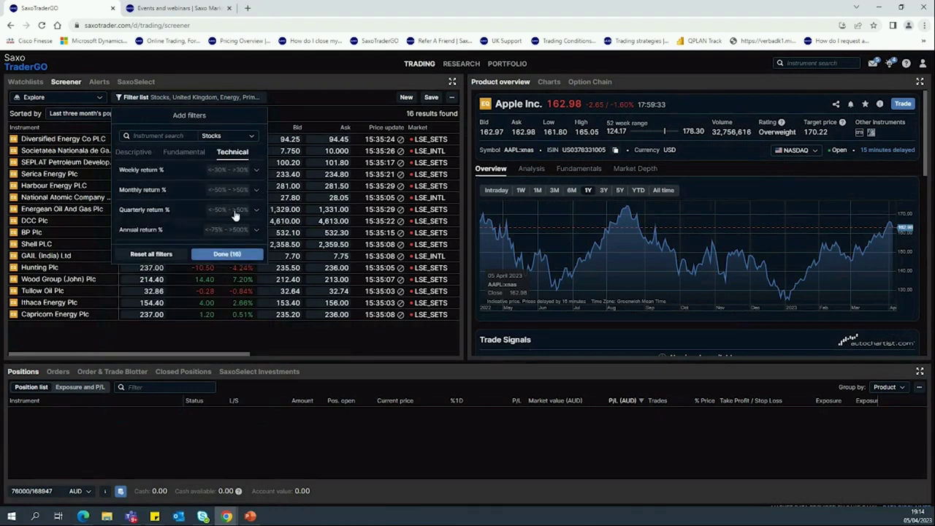
click(138, 154)
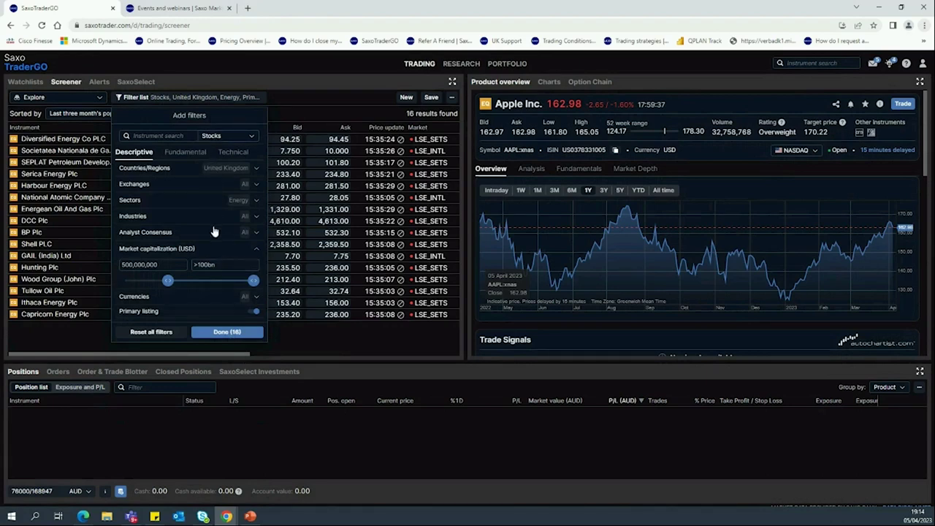
click(179, 200)
scroll(198, 247, down, 4)
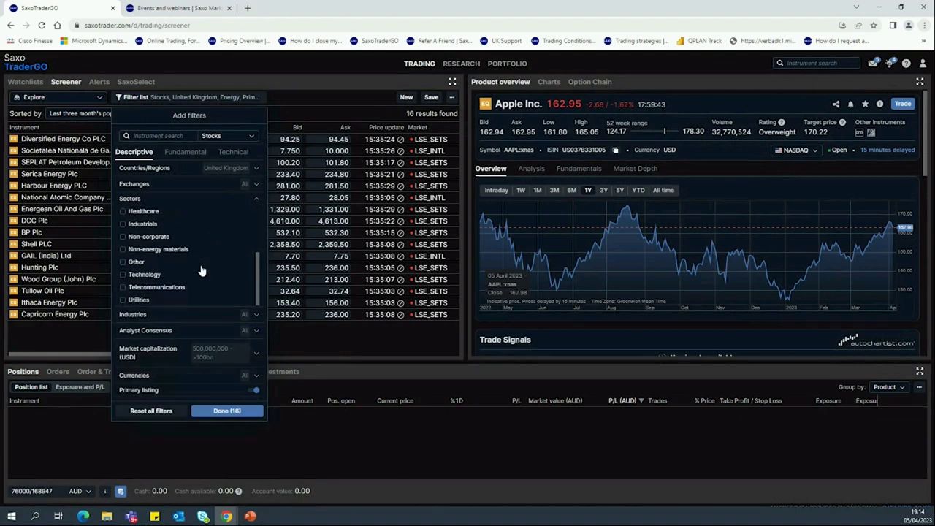
click(183, 187)
click(183, 187)
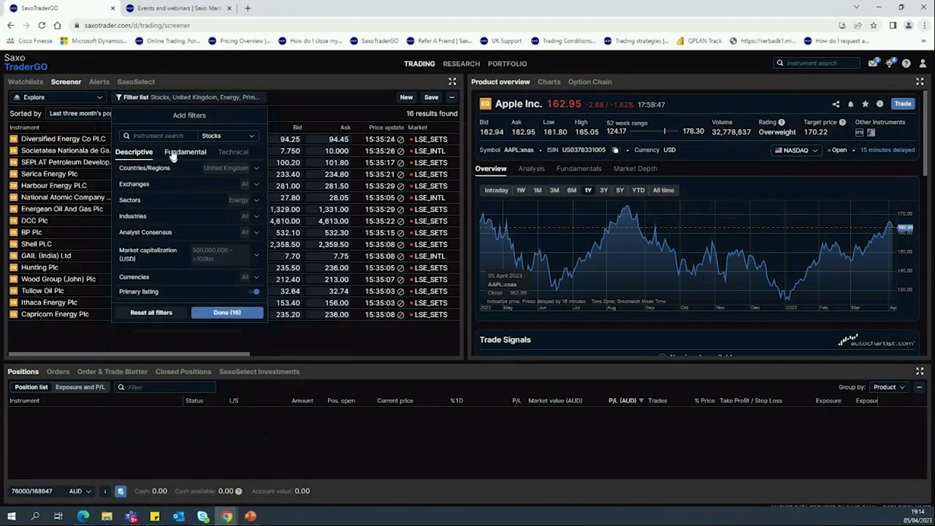
Finish the filter selection and sort the screener results by Dividend Yield
click(219, 313)
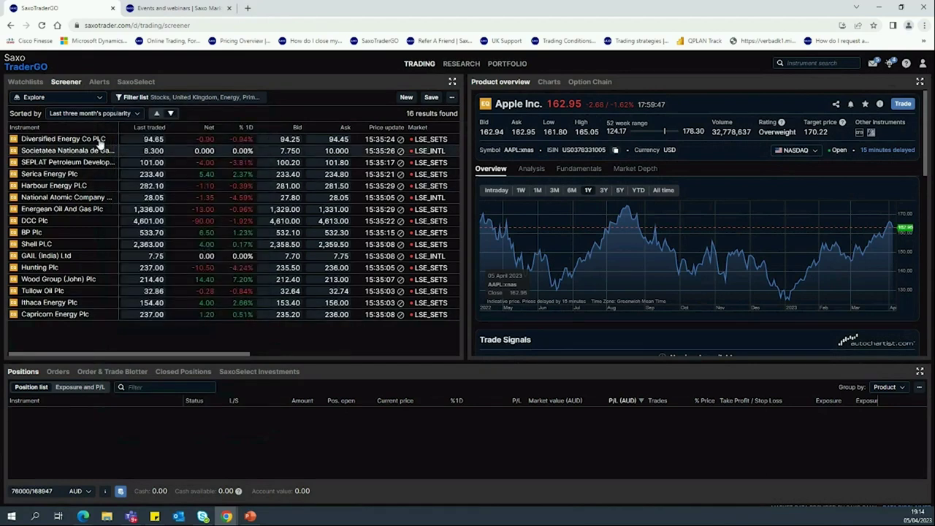
click(117, 114)
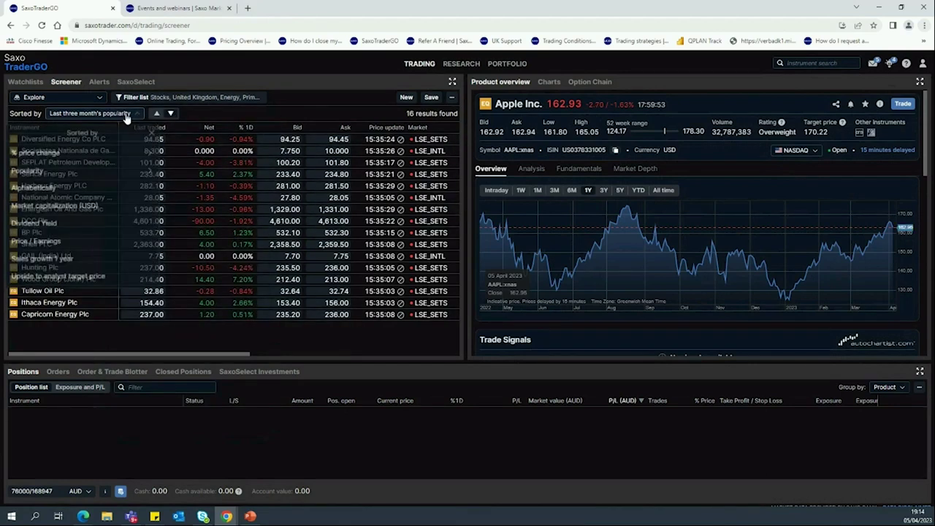
click(62, 228)
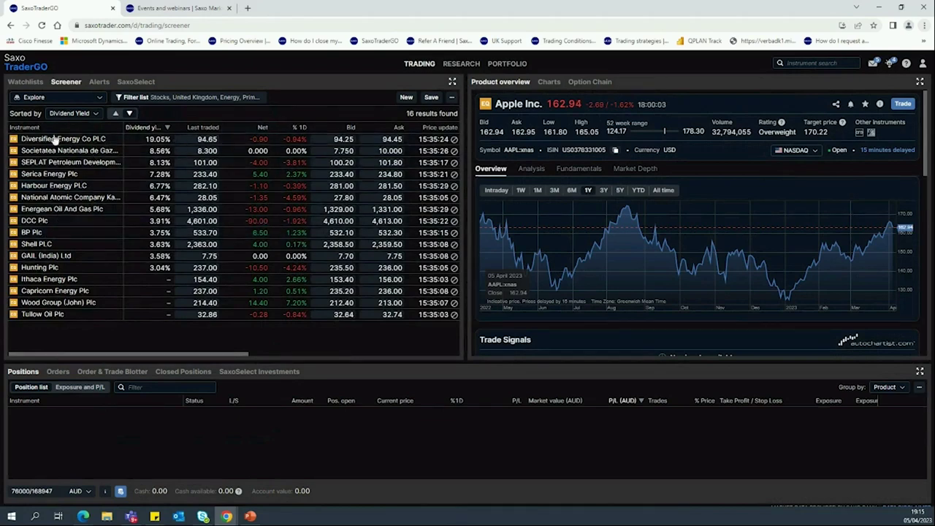
Save the filtered screener under the name 123 and load it from the saved screeners
click(431, 99)
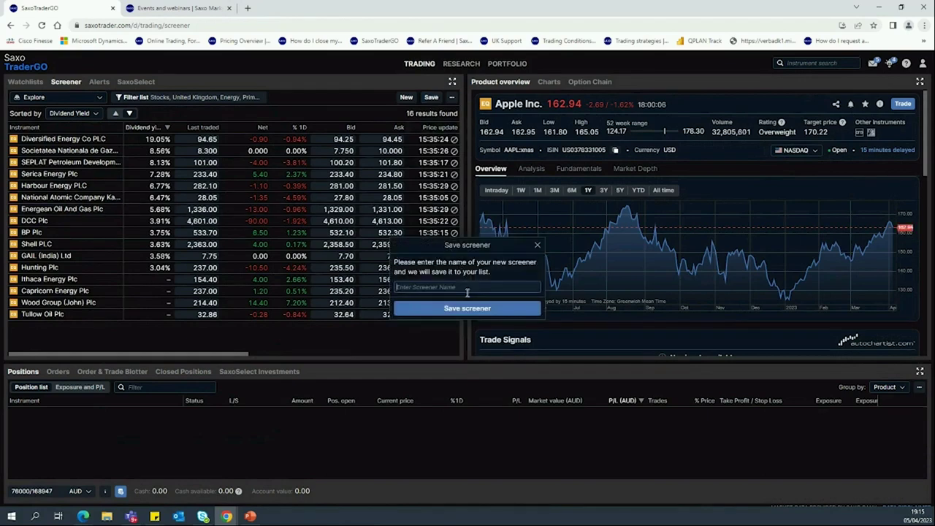
text(123)
click(460, 309)
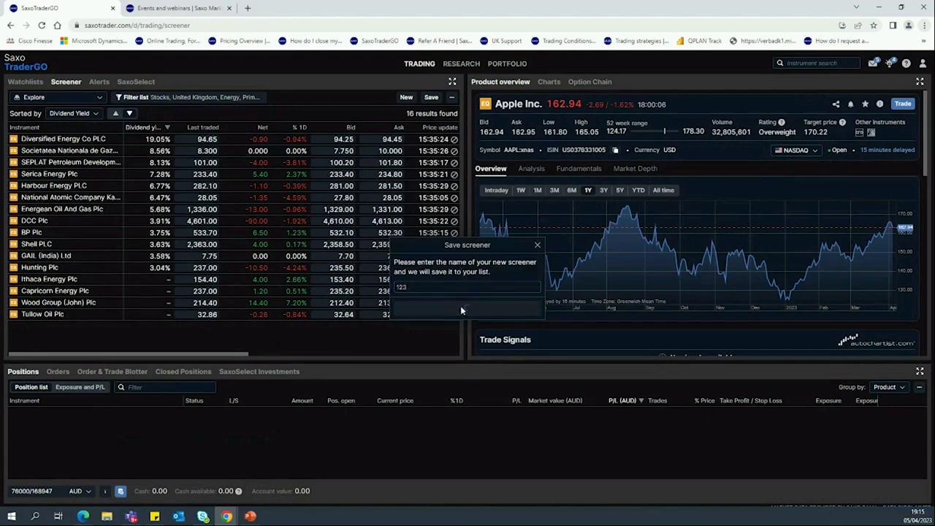
click(38, 101)
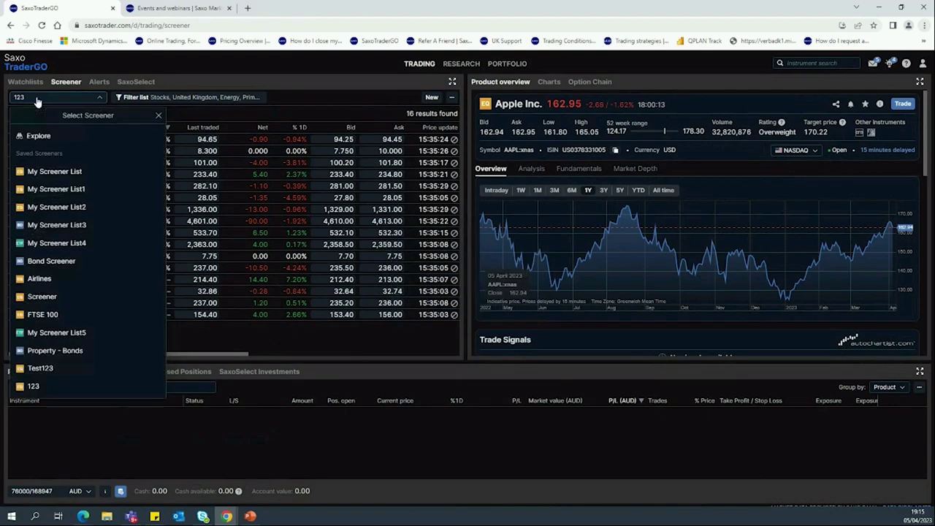
click(35, 385)
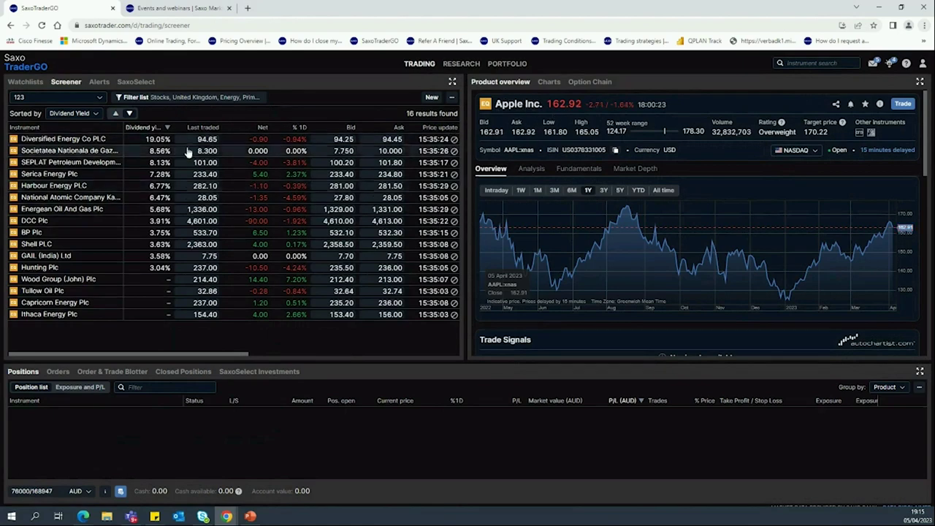
Examine the overview, analyst consensus and fundamentals of SEPLAT Petroleum Development Company, and dismiss its trade ticket
click(73, 164)
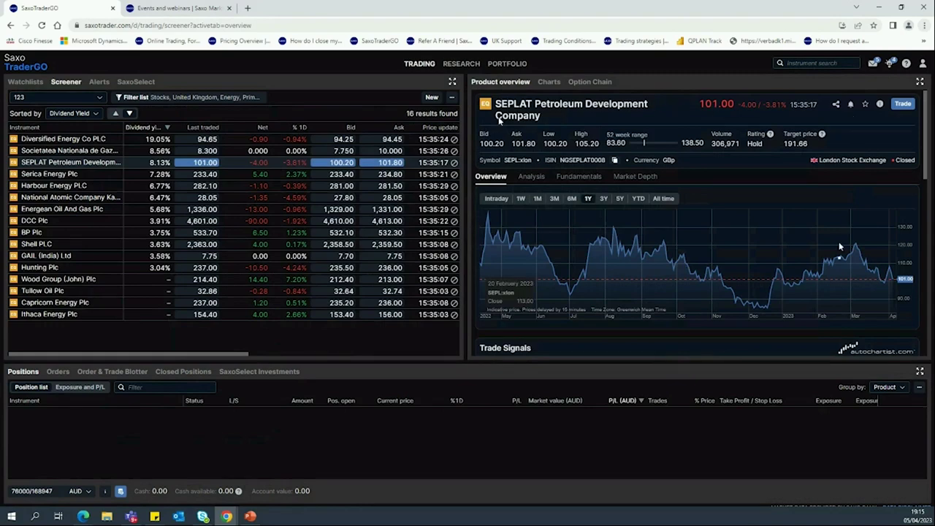
scroll(689, 267, down, 1)
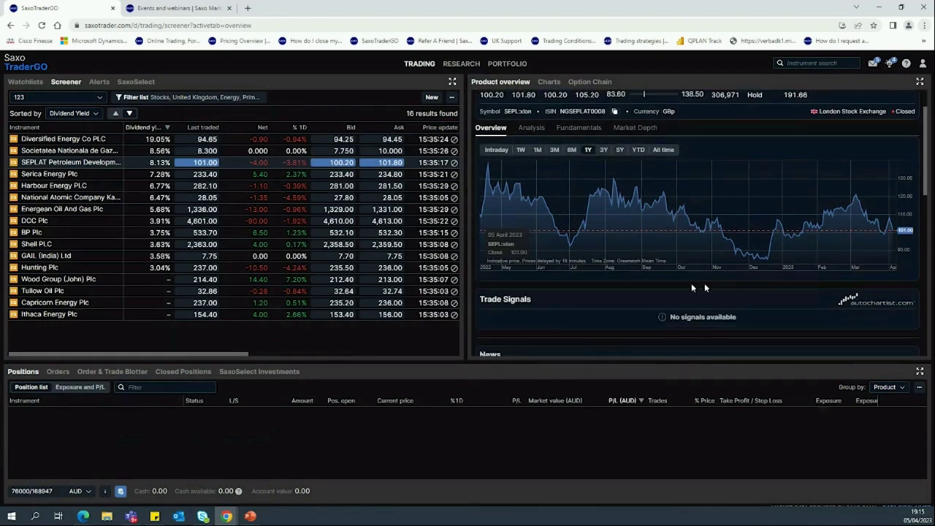
scroll(701, 282, up, 1)
click(535, 178)
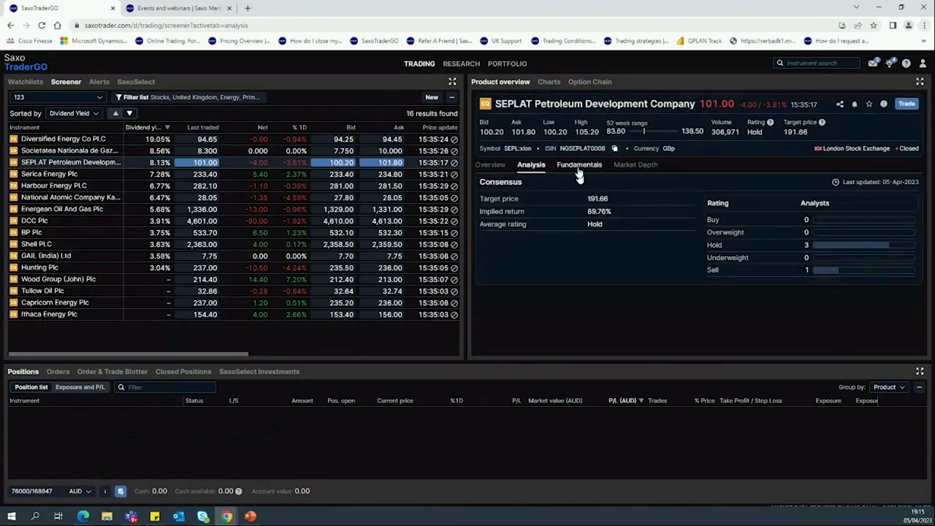
click(579, 170)
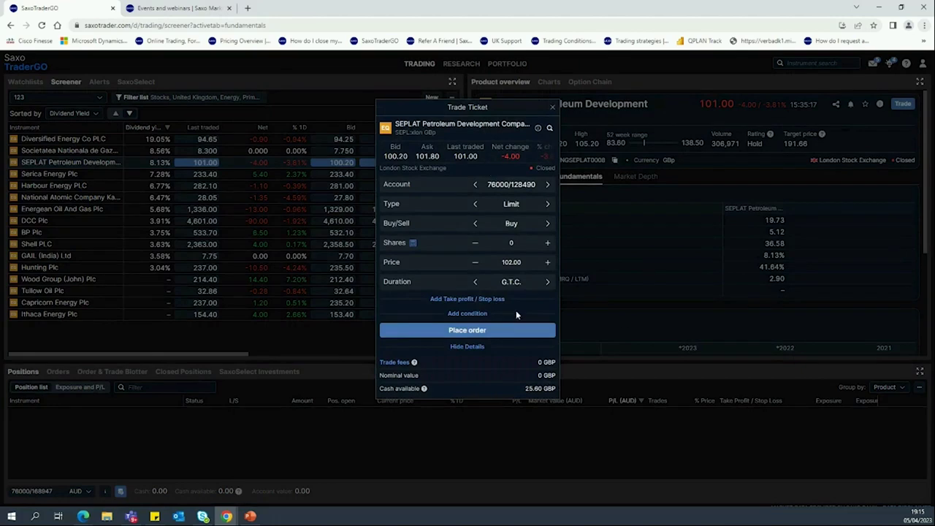
click(620, 317)
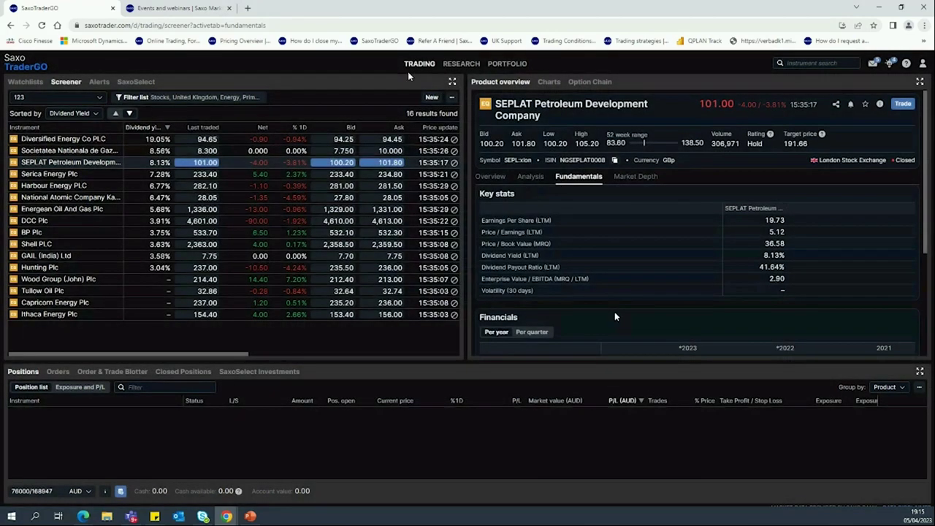
Start a new price alert for the Apple Inc. stock (AAPL:xnas) by searching for apple
click(96, 82)
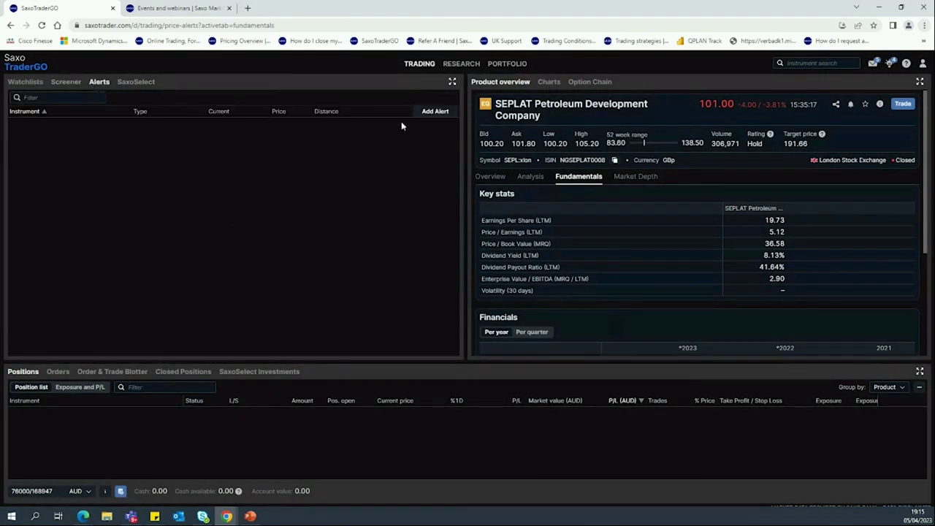
click(420, 113)
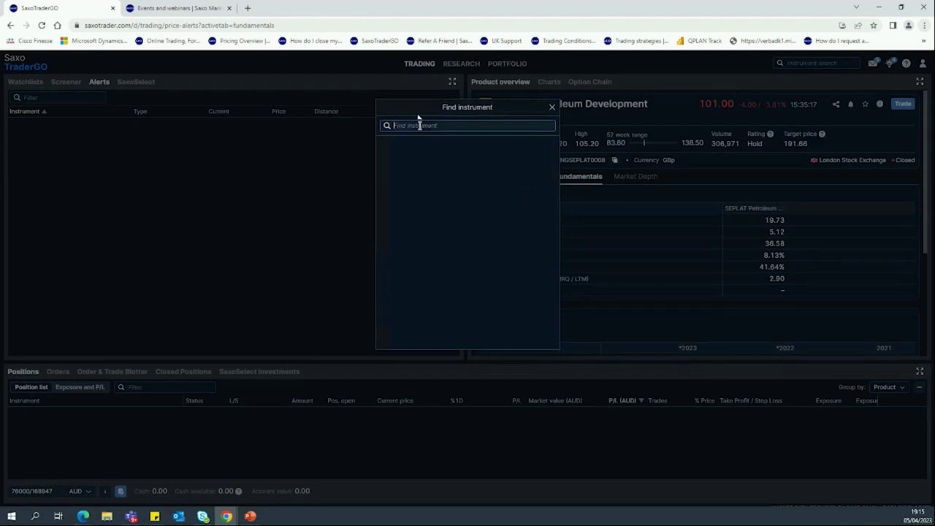
text(apple)
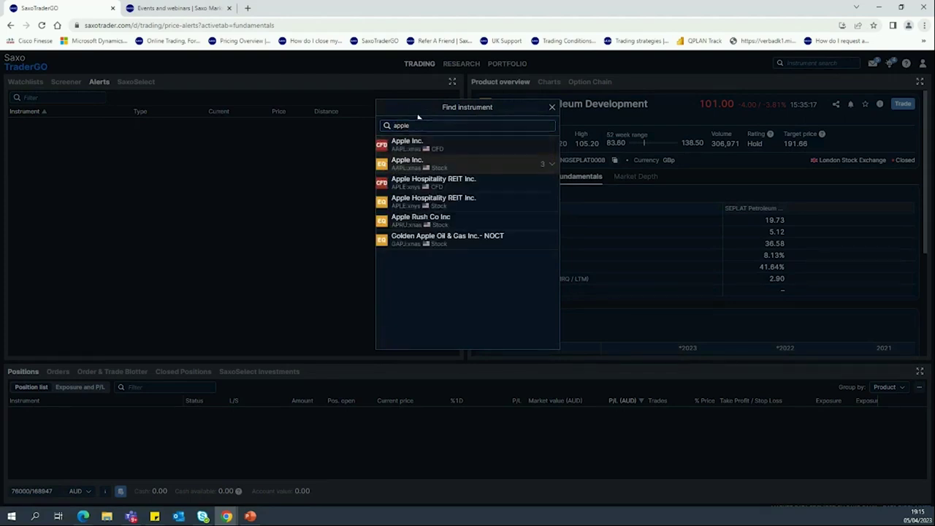
click(398, 165)
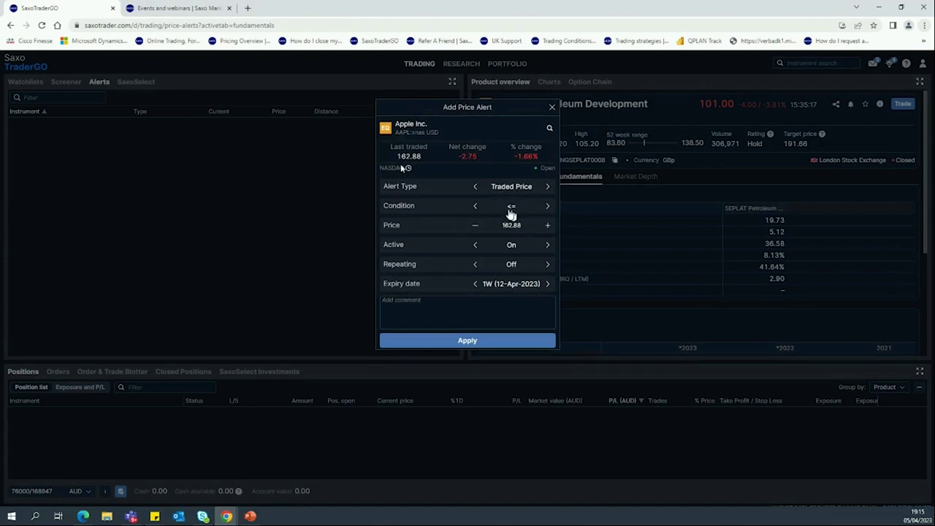
Set the Apple alert to repeat with expiry 2M (05-Jun-2023), and apply it at traded price <= 162.88
click(514, 284)
click(454, 285)
click(547, 265)
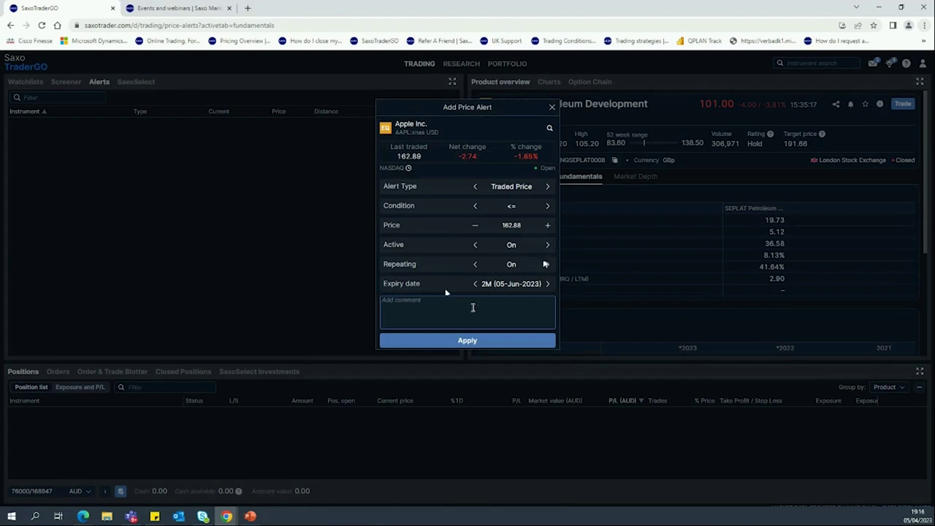
click(474, 341)
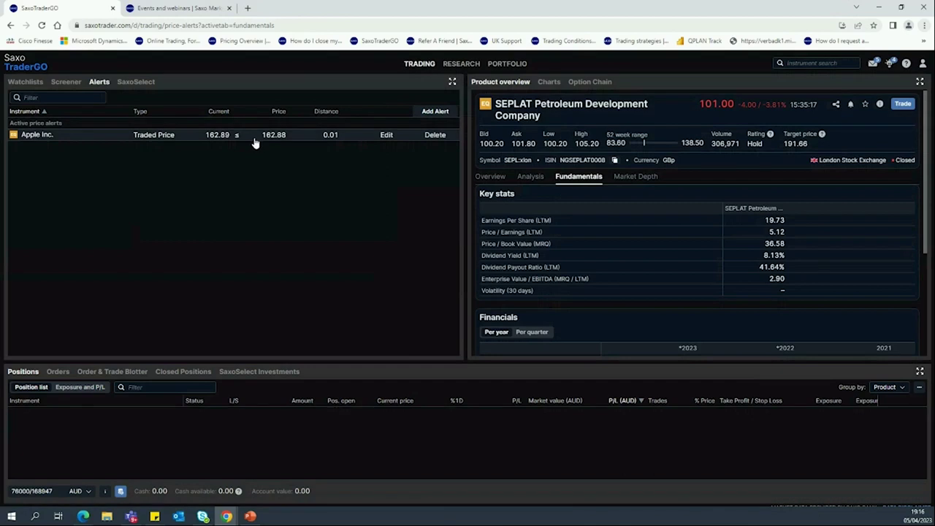
Dismiss the triggered price alert notification and delete the Apple Inc. alert from the active price alerts
click(138, 84)
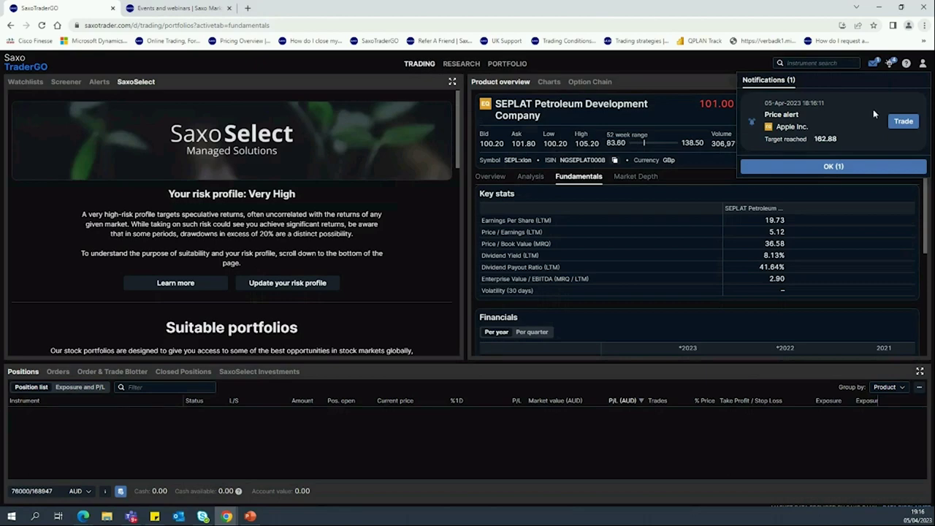
click(833, 165)
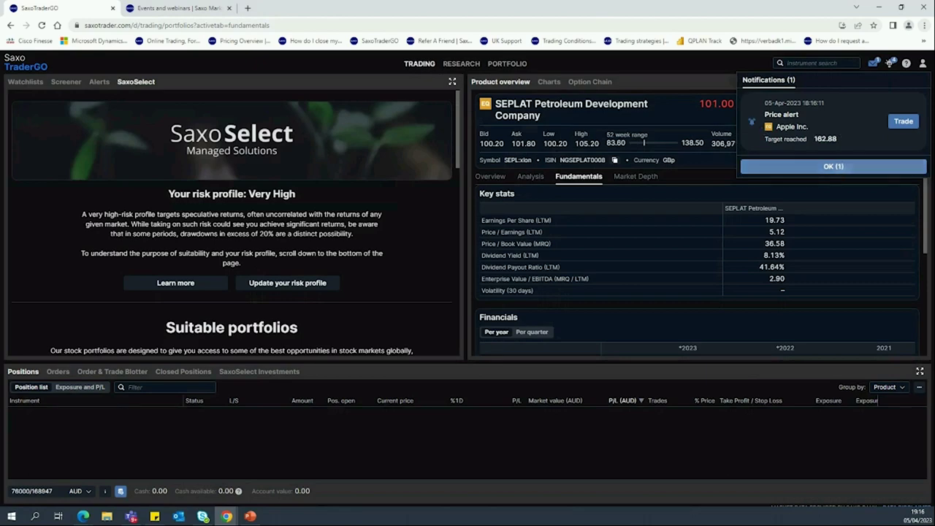
click(100, 82)
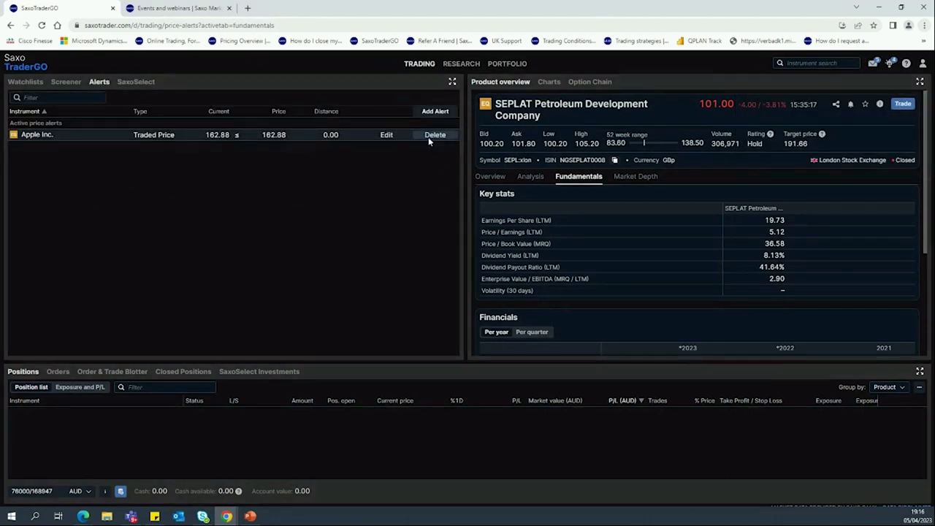
click(429, 136)
click(458, 166)
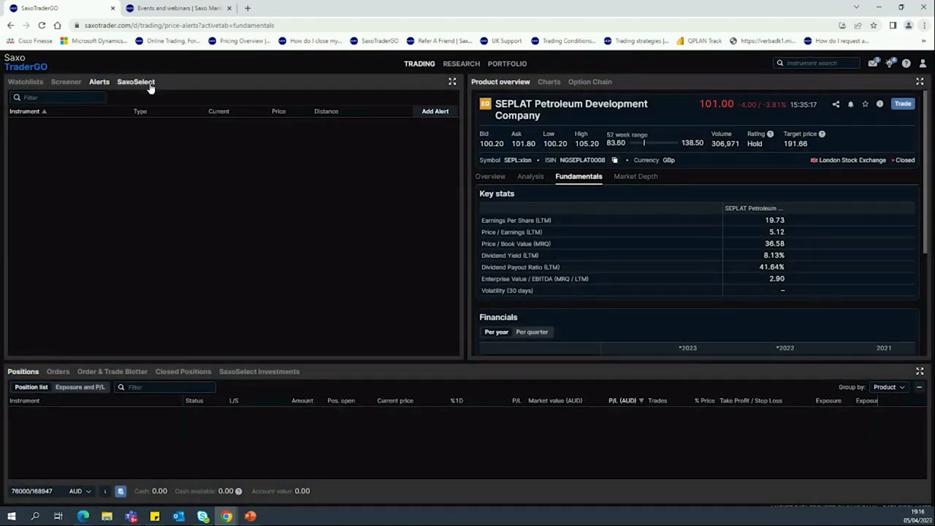
View the SaxoSelect managed solutions page and the SEPLAT price chart, and return to the watchlist
click(149, 85)
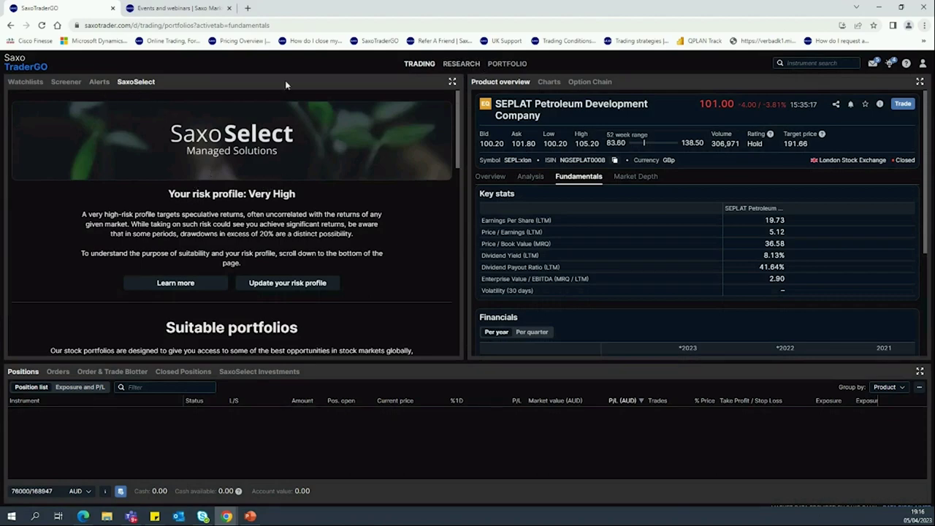
click(549, 83)
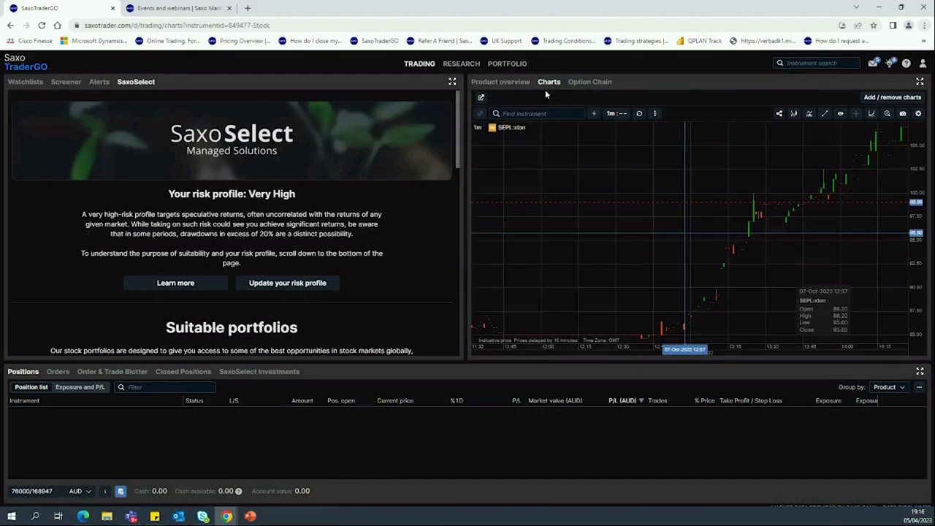
click(29, 81)
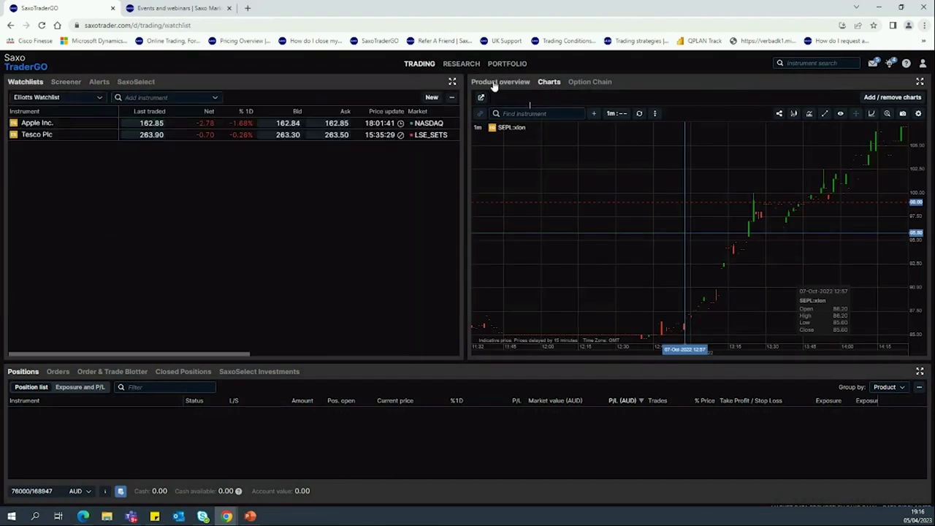
Search the chart's instruments for apple, and revisit SEPLAT's product overview and chart
click(542, 109)
text(apple)
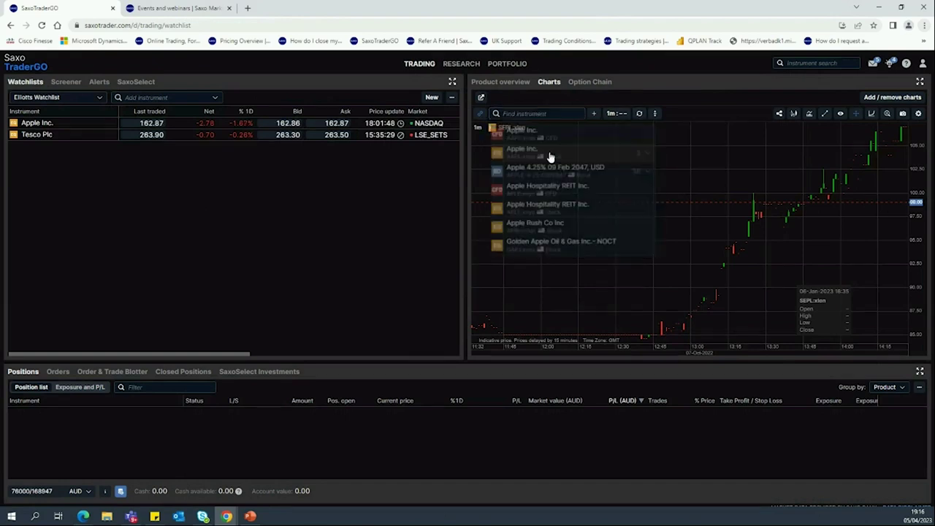
click(501, 81)
click(490, 176)
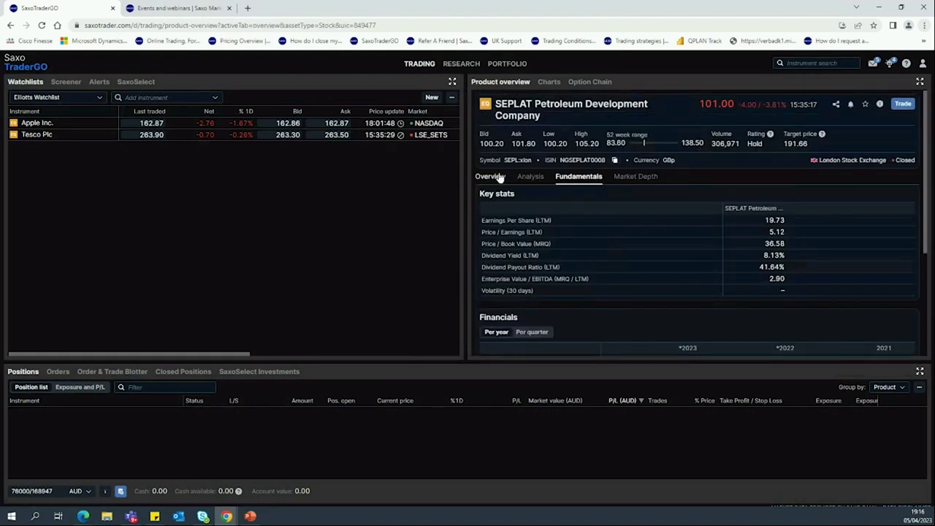
click(550, 82)
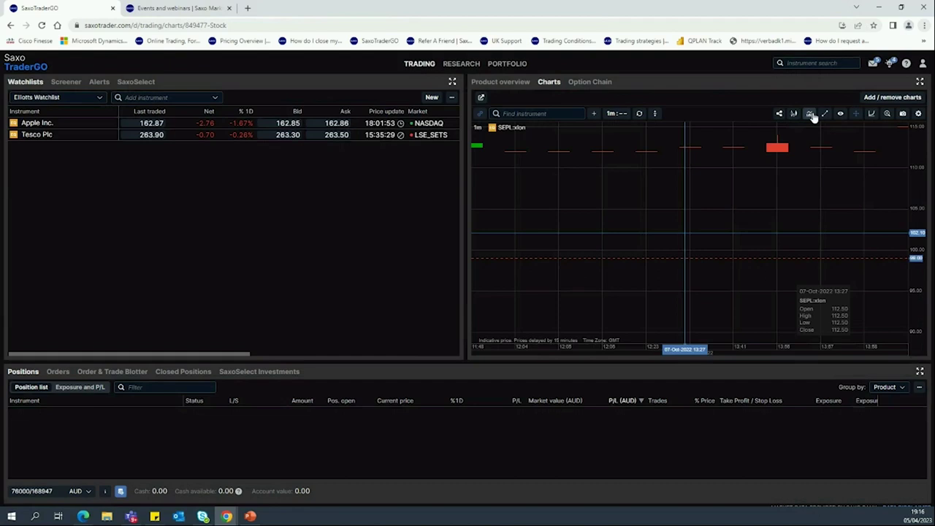
Change the SEPLAT chart to the Line type and set its time period to 1H
click(809, 115)
click(794, 114)
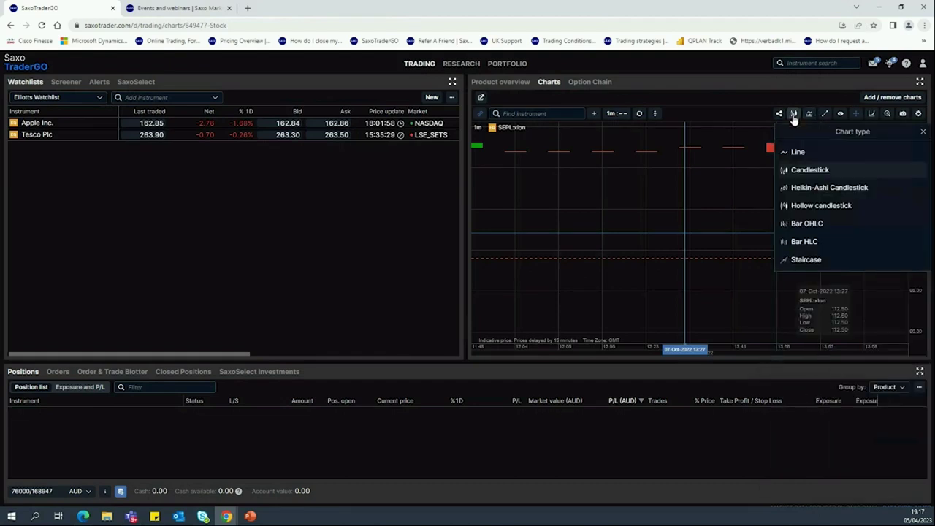
click(801, 155)
scroll(729, 218, down, 5)
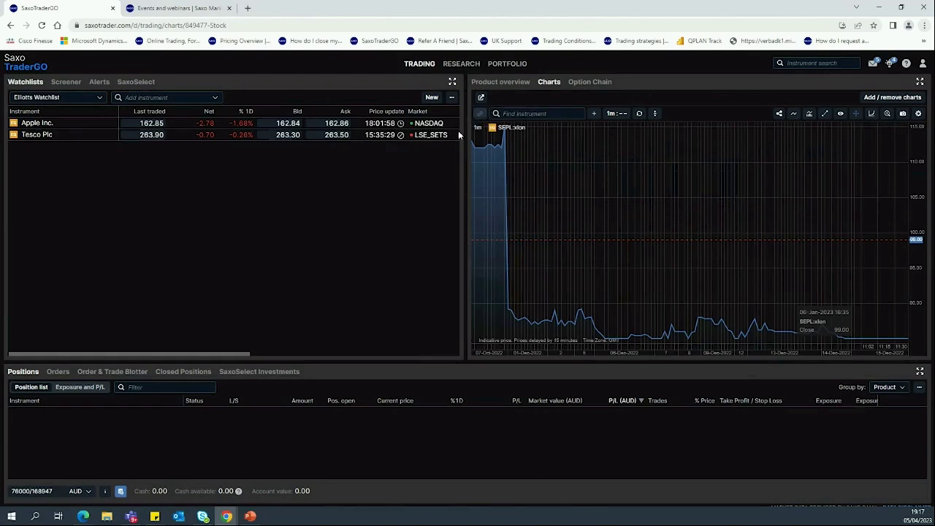
click(616, 113)
click(698, 191)
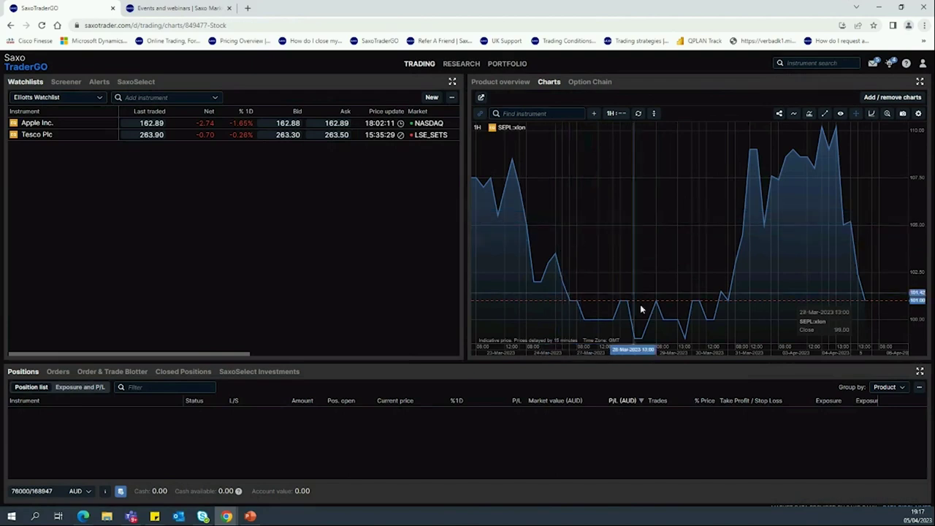
Look through the positions, orders, order and trade blotter, and closed positions lists of the account
click(29, 372)
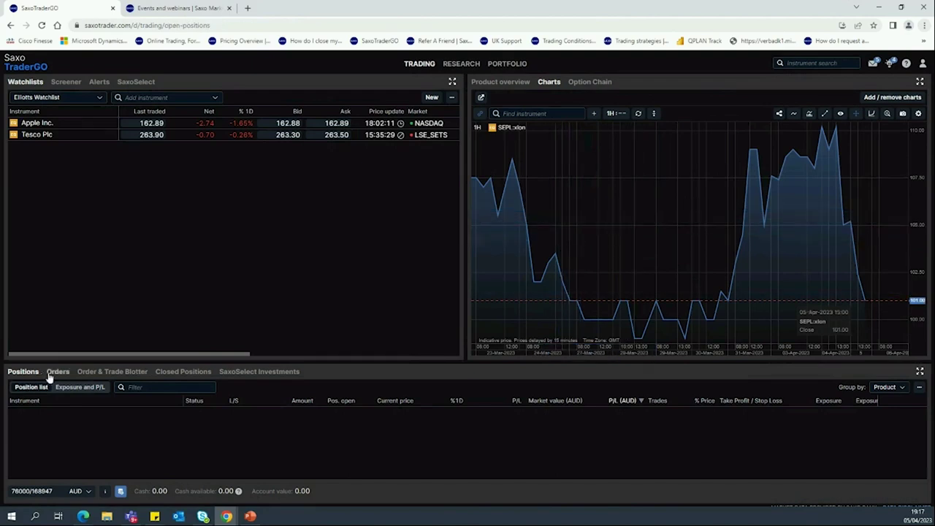
click(66, 375)
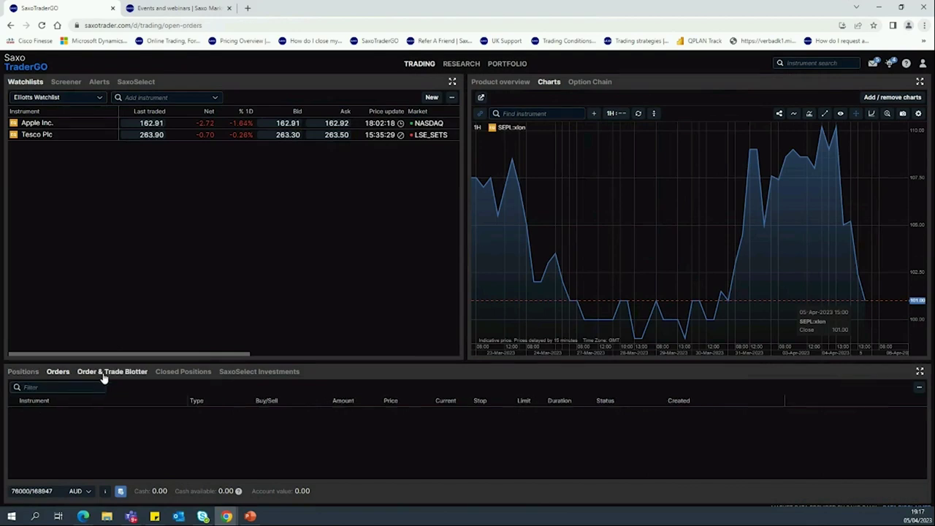
click(104, 374)
click(174, 378)
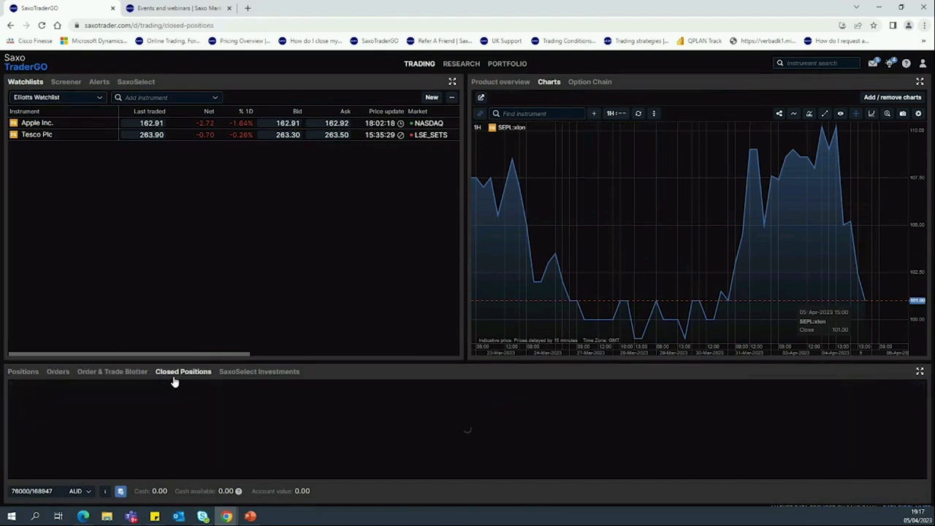
click(48, 375)
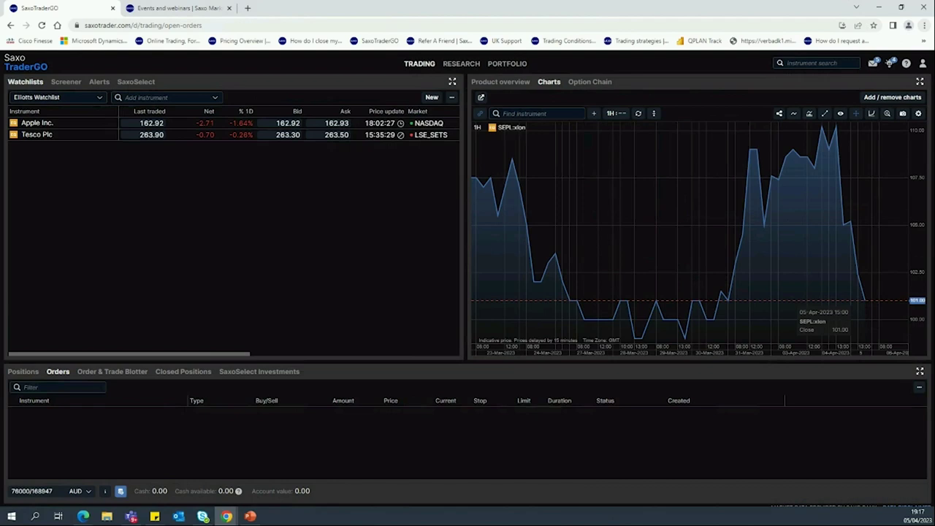
Switch to the maximized Edge window with the simulation account and start an Apple Inc. trade ticket of type Limit
click(82, 517)
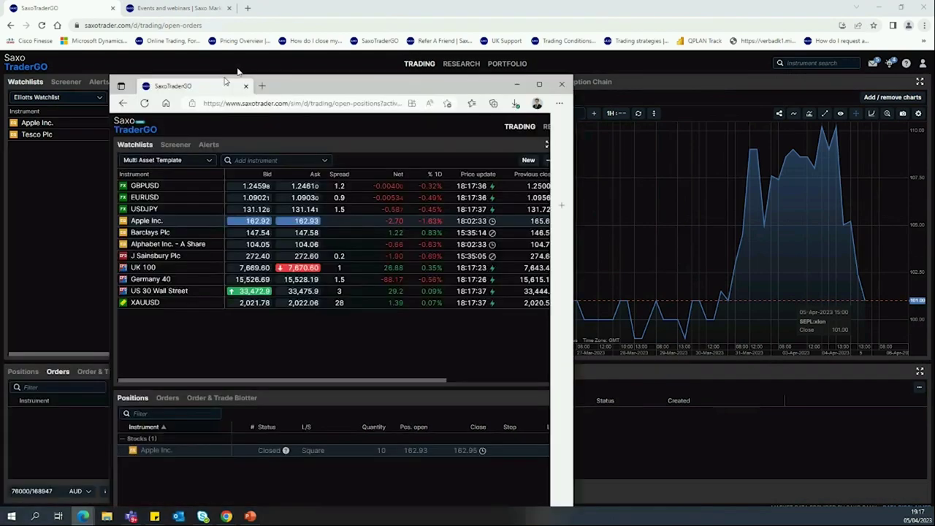
drag(211, 78, 102, 0)
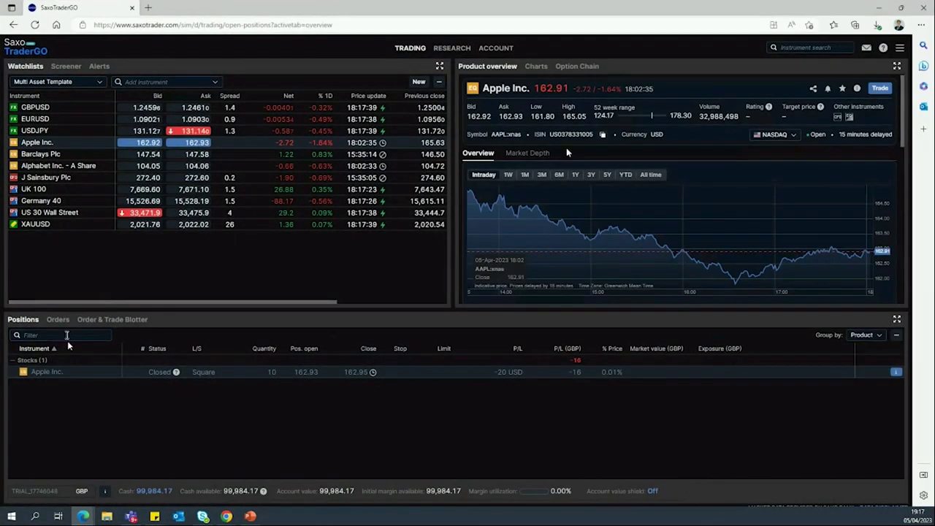
click(879, 87)
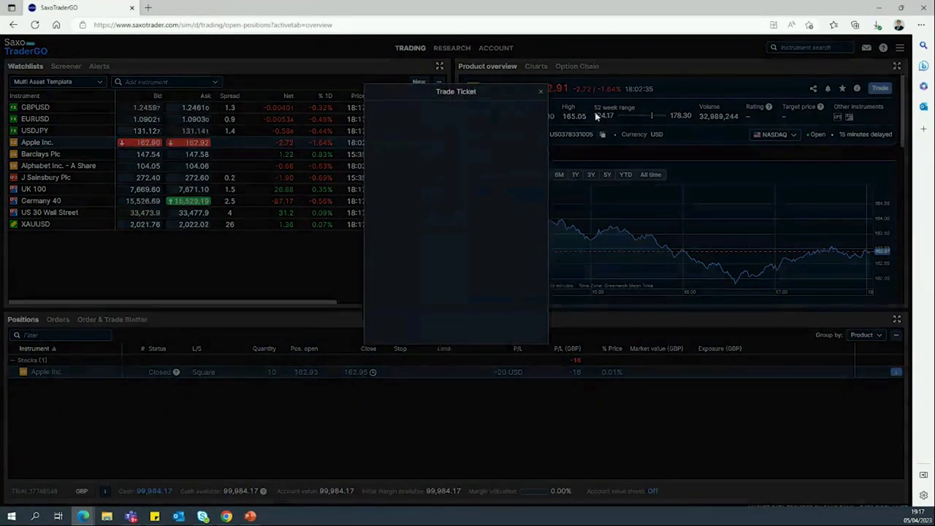
click(465, 170)
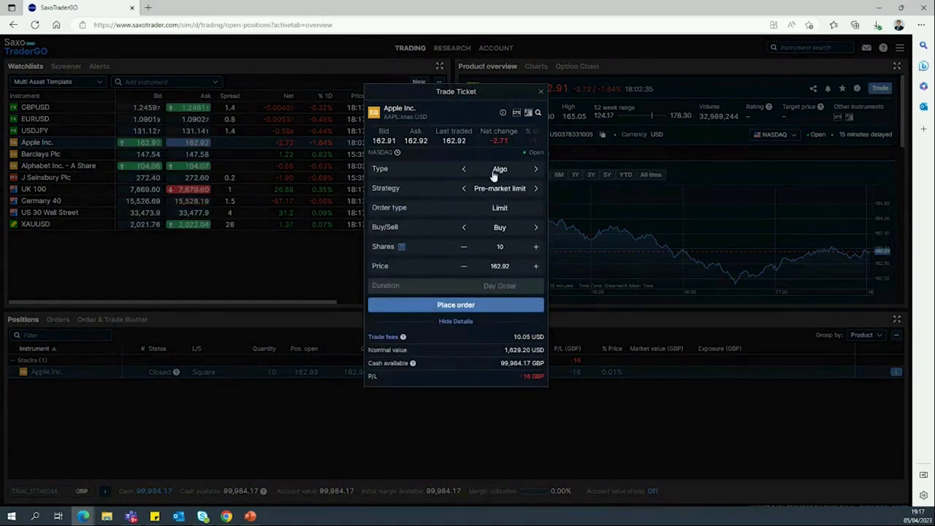
click(536, 169)
click(537, 169)
Place and confirm the G.T.C. limit order to buy 10 Apple shares at a price of 150.00
click(509, 227)
text(15)
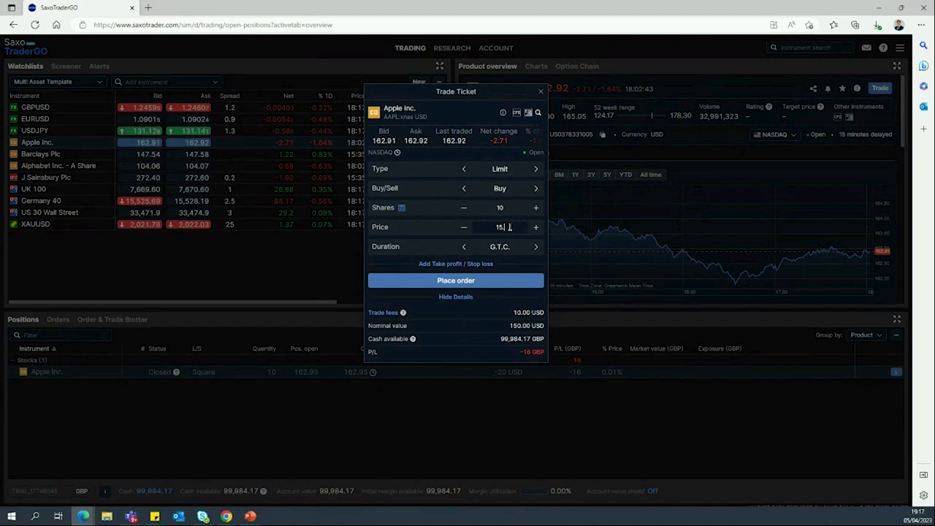
text(0)
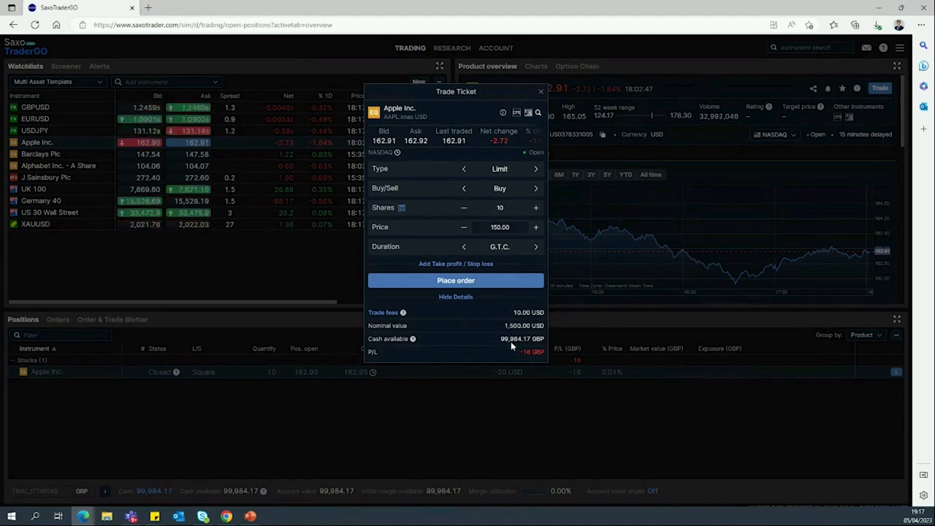
click(515, 282)
click(502, 351)
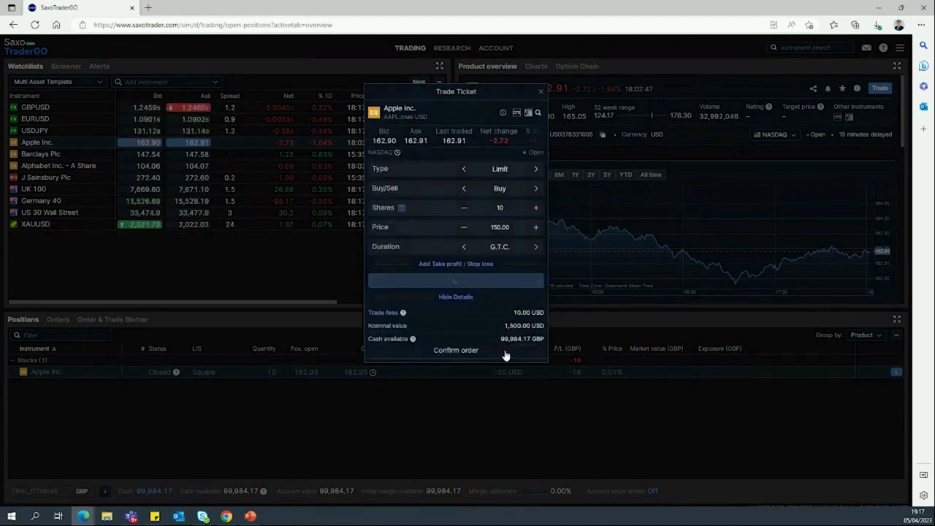
Review the working Apple limit order, dismiss the order placed notification and check the open positions
click(73, 325)
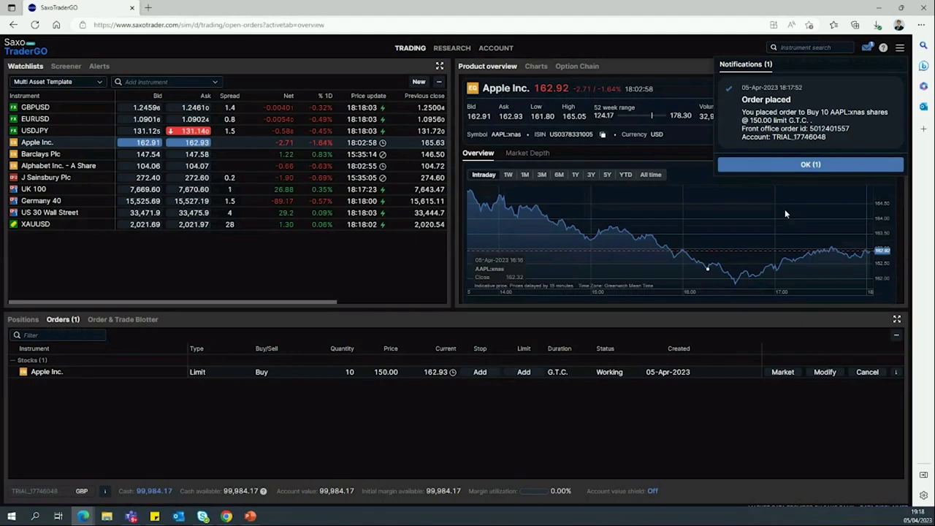
click(796, 164)
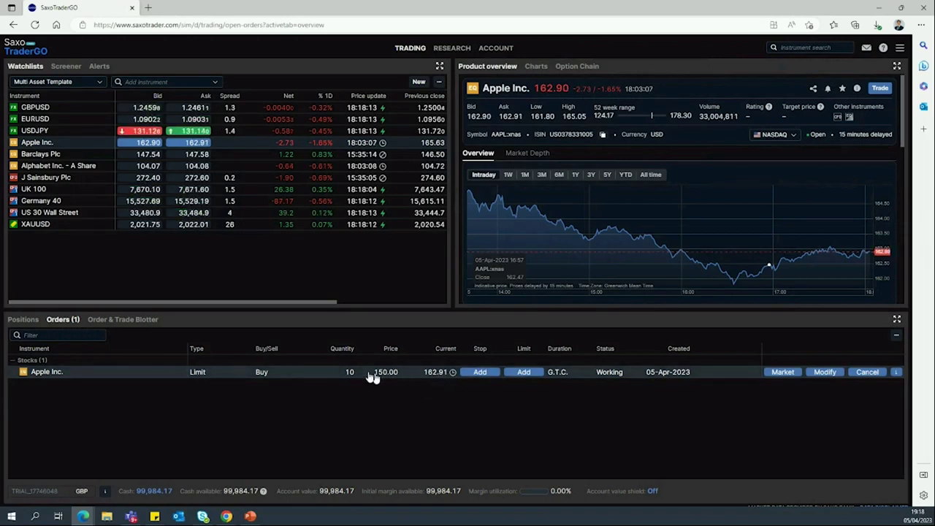
click(22, 319)
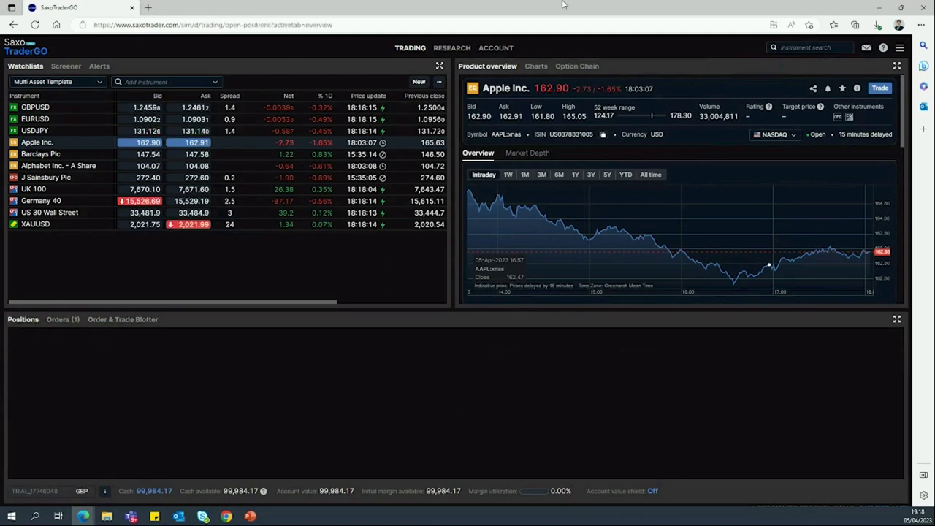
Modify the working Apple limit order to 15 shares at a price of 160.00 and dismiss the notification
click(61, 320)
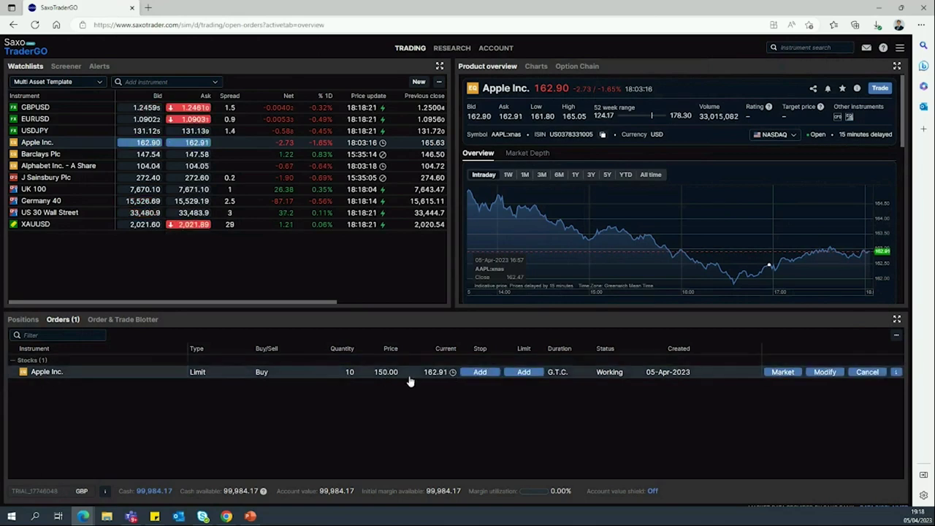
click(824, 373)
click(501, 226)
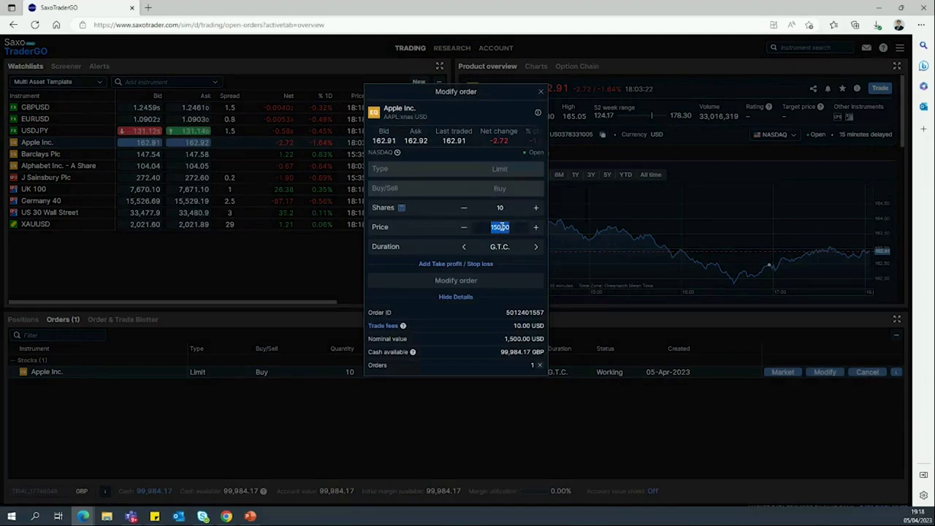
text(160)
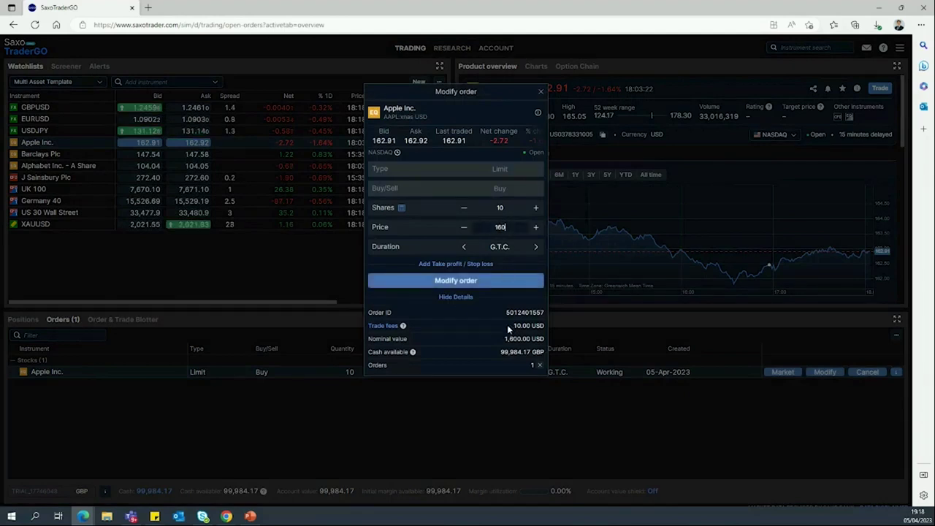
click(499, 207)
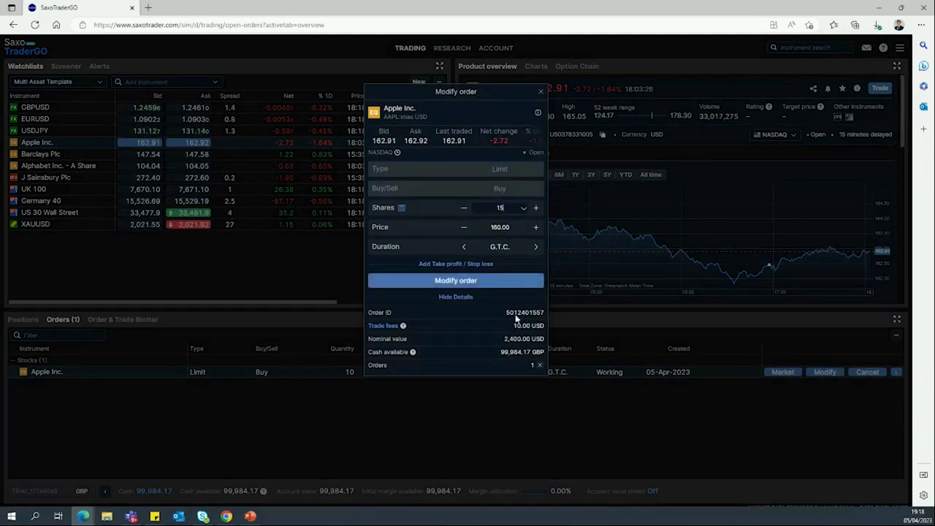
text(15)
click(502, 279)
click(502, 364)
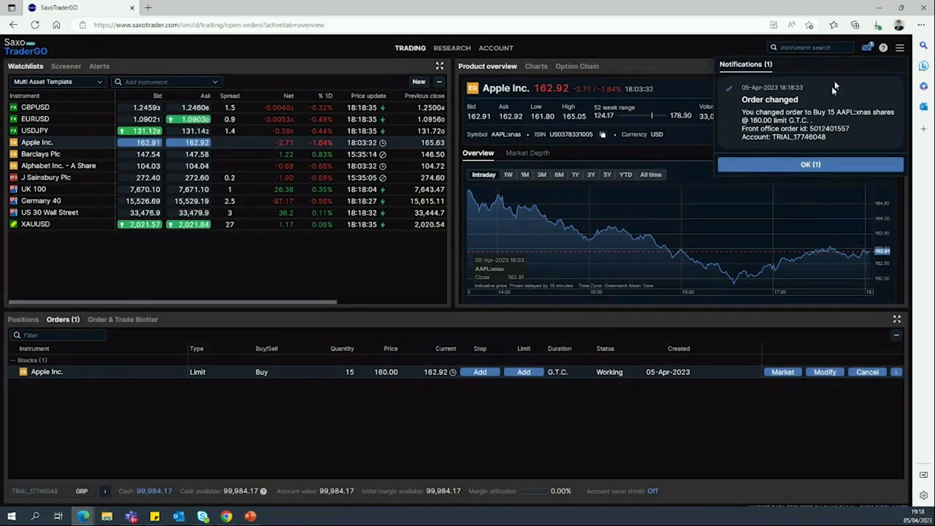
click(834, 165)
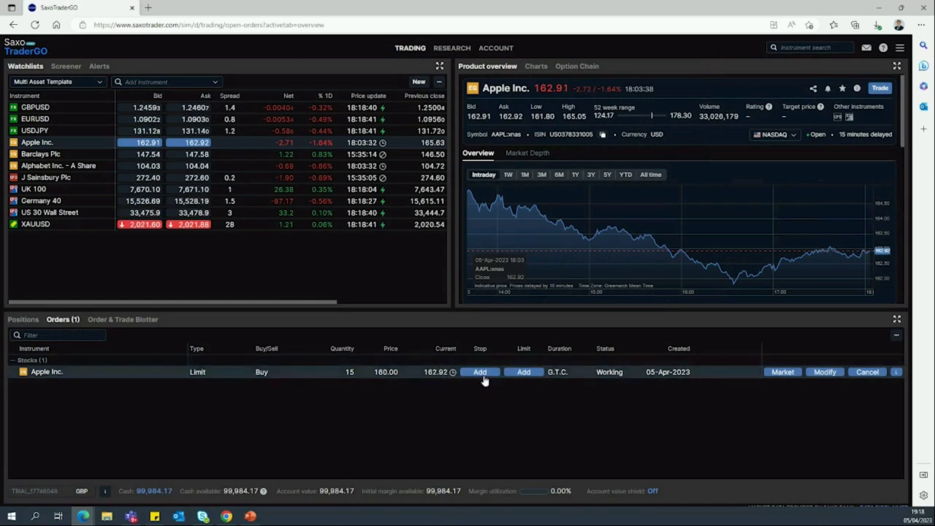
Cancel the working Apple Inc. limit order and dismiss the resulting notification
click(868, 373)
click(481, 169)
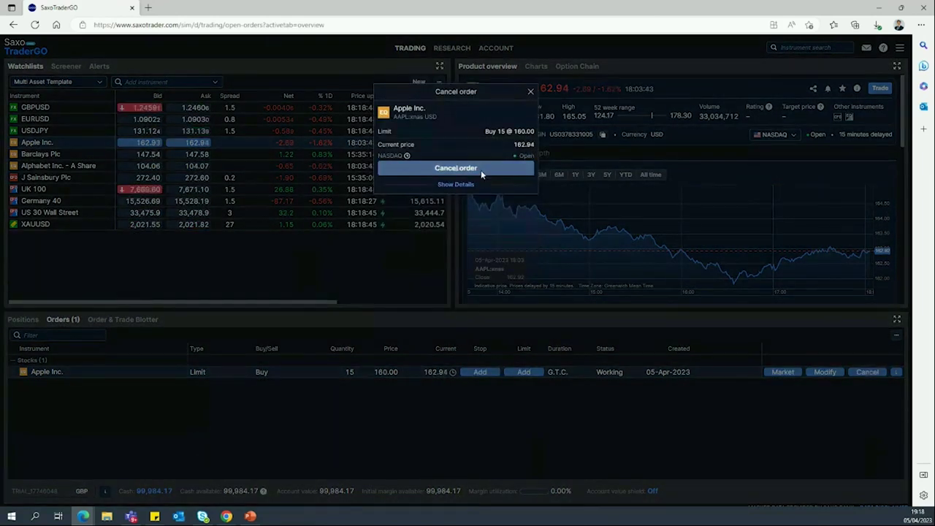
click(839, 170)
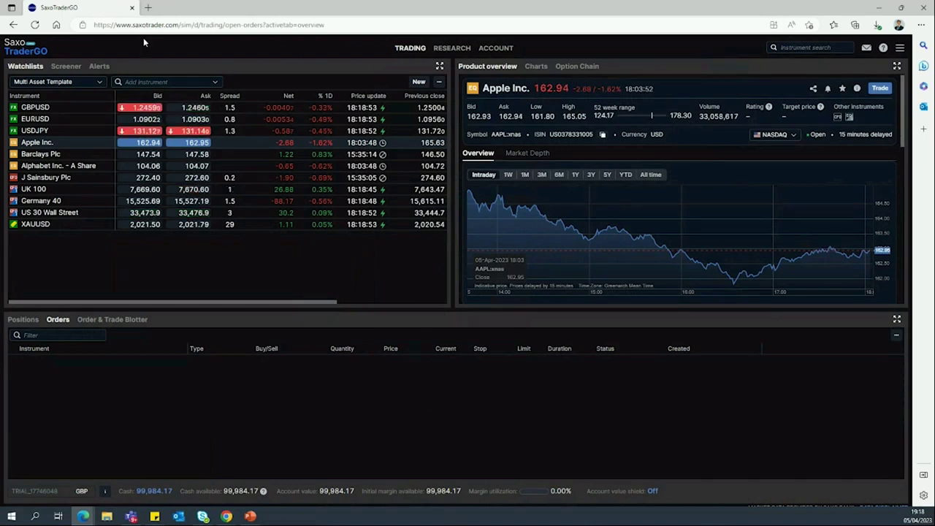
Switch to the Chrome window and examine the date range filter options of the Order & Trade Blotter
key(alt+Tab)
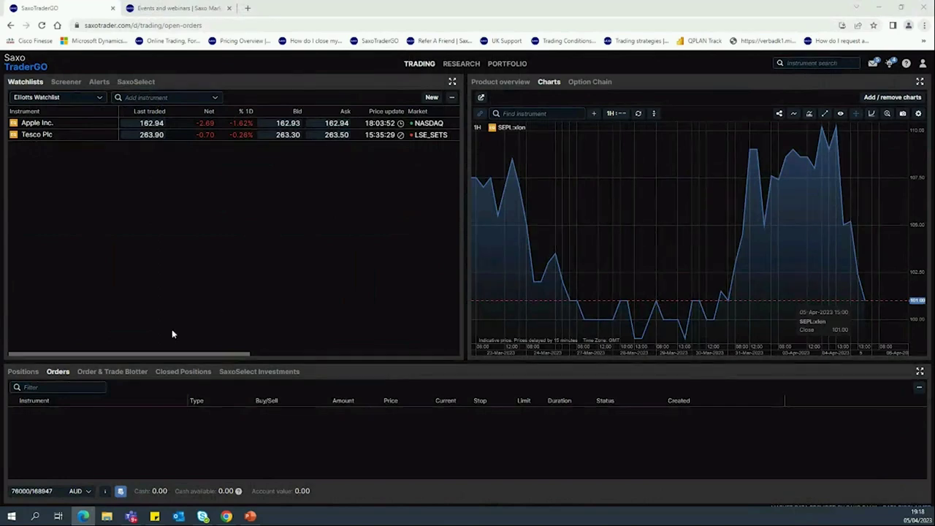
click(120, 372)
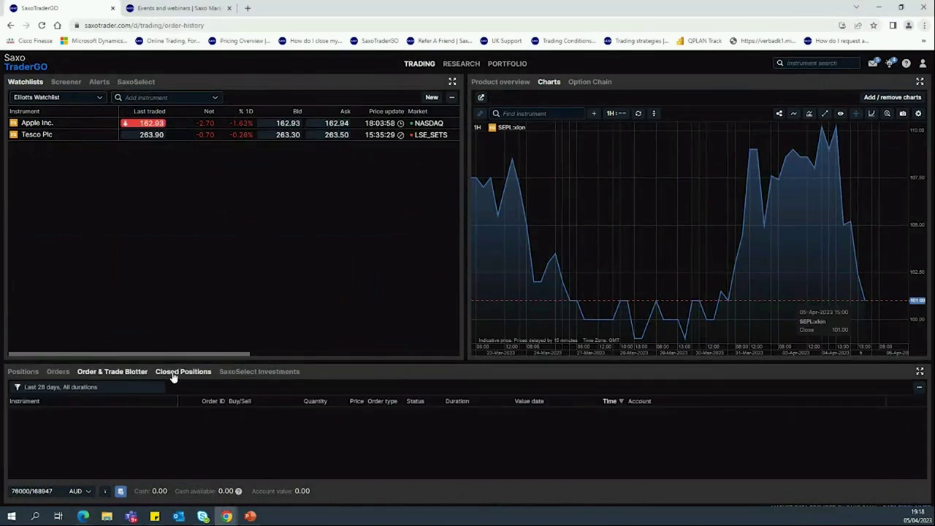
click(179, 372)
click(106, 373)
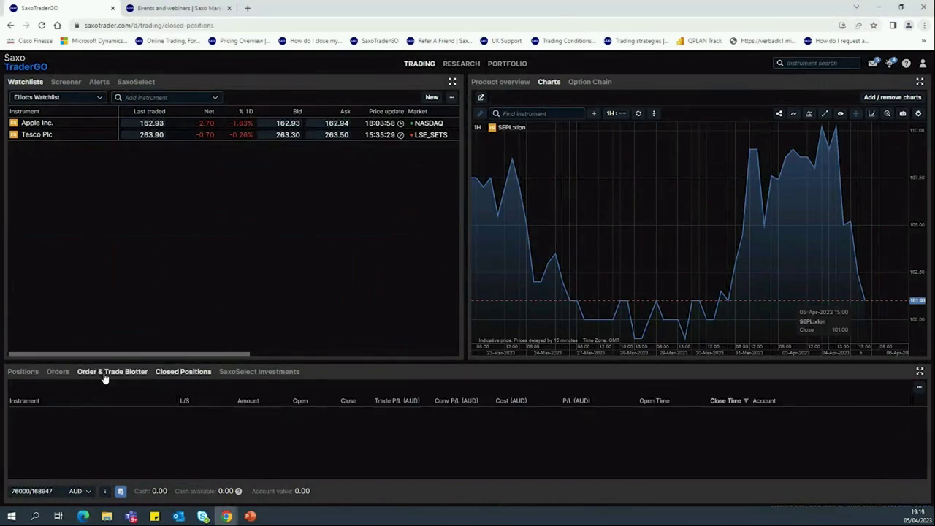
click(76, 387)
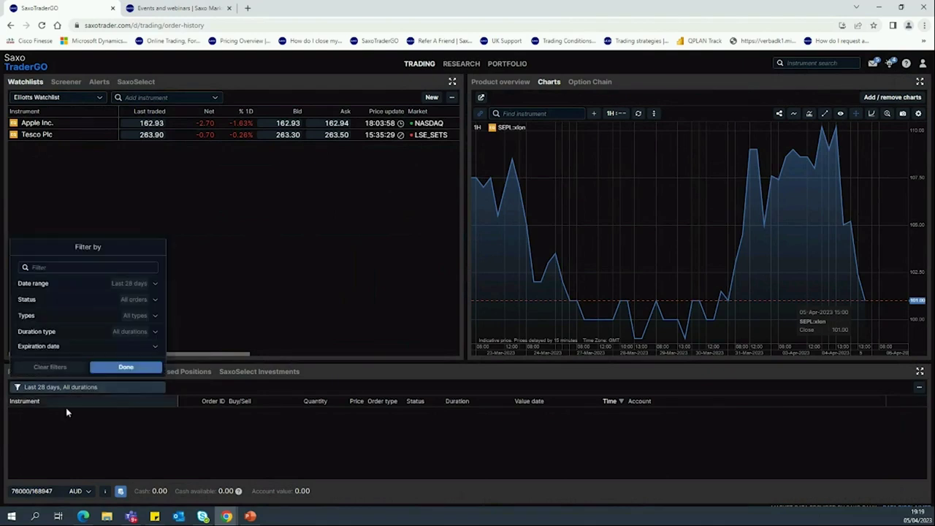
click(101, 284)
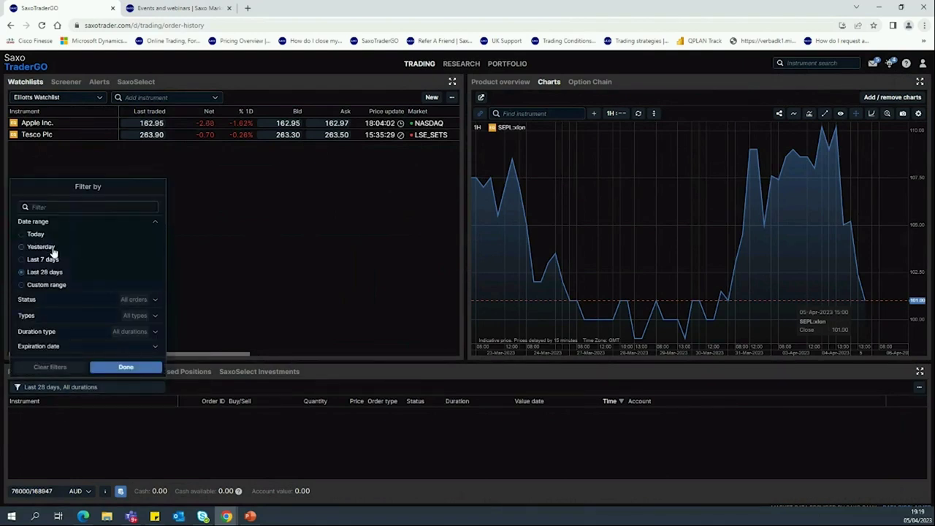
Look through the closed positions, SaxoSelect investments, option chain and the SEPLAT Petroleum product overview
click(183, 371)
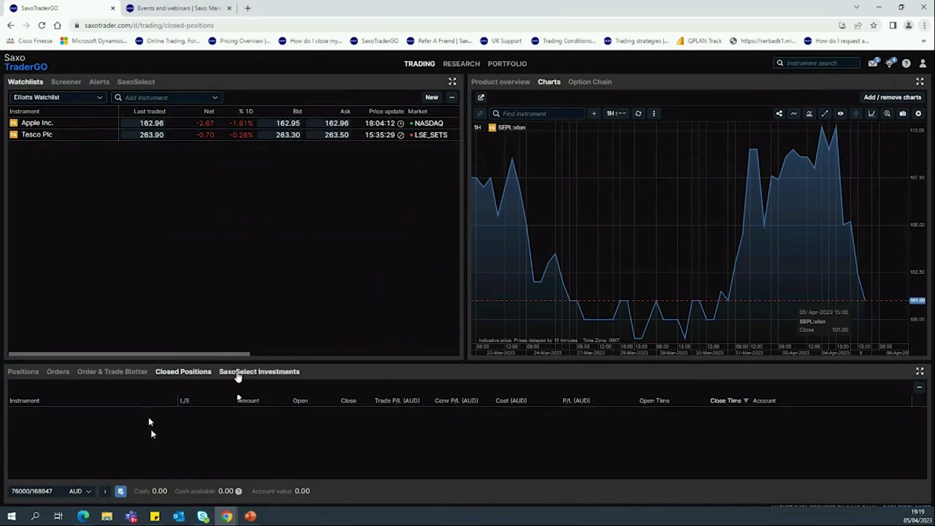
click(238, 373)
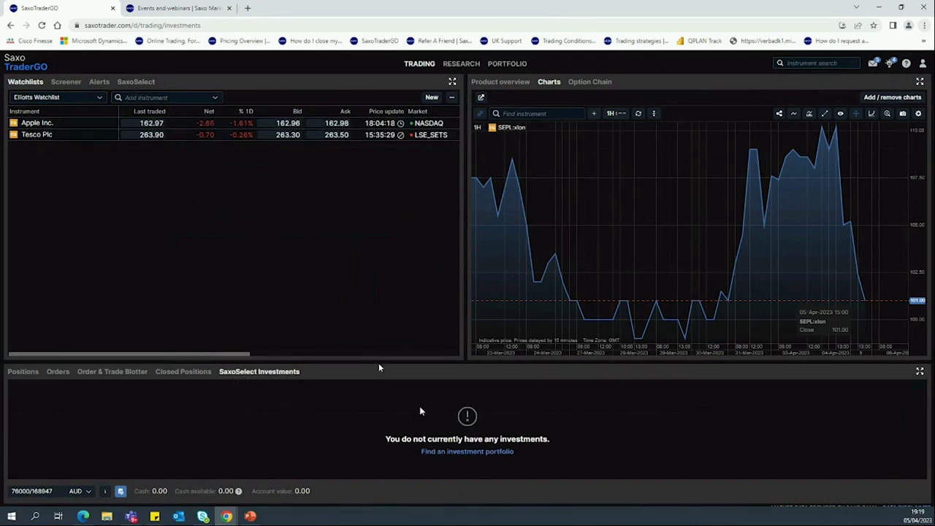
click(585, 82)
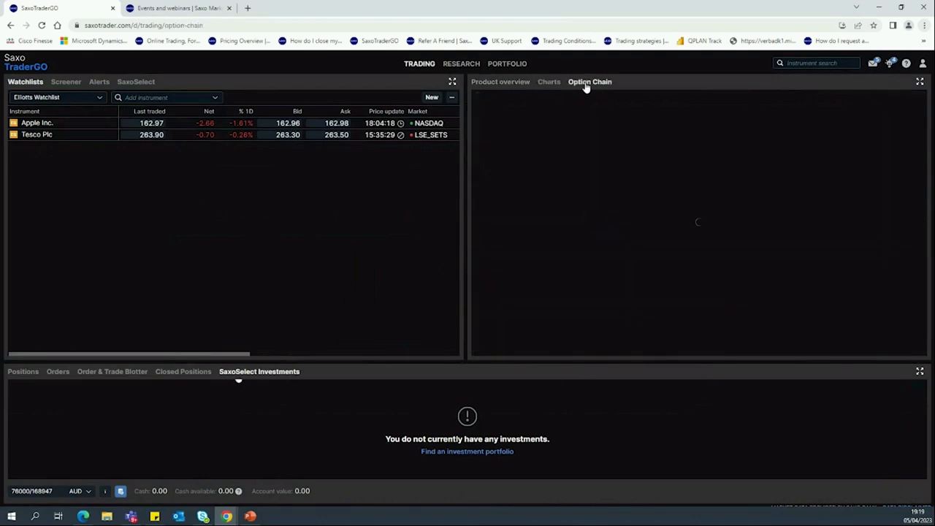
click(539, 97)
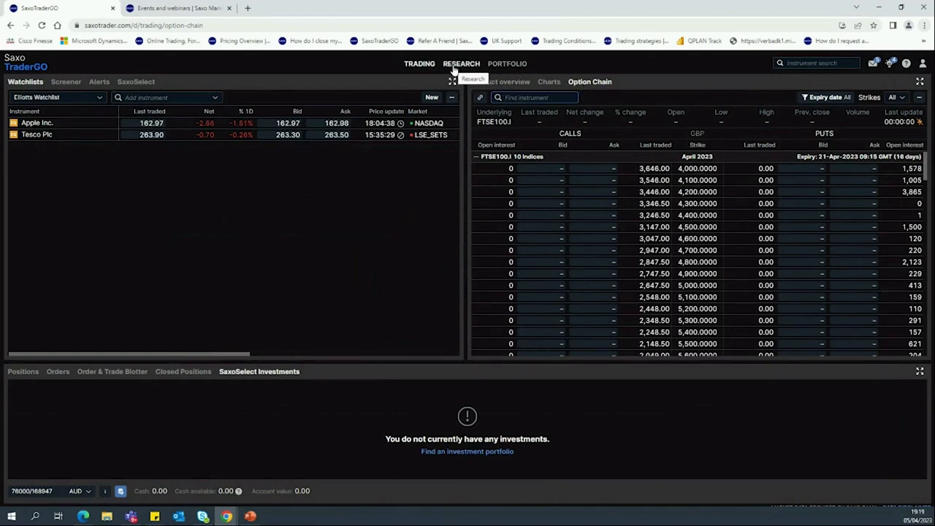
click(434, 225)
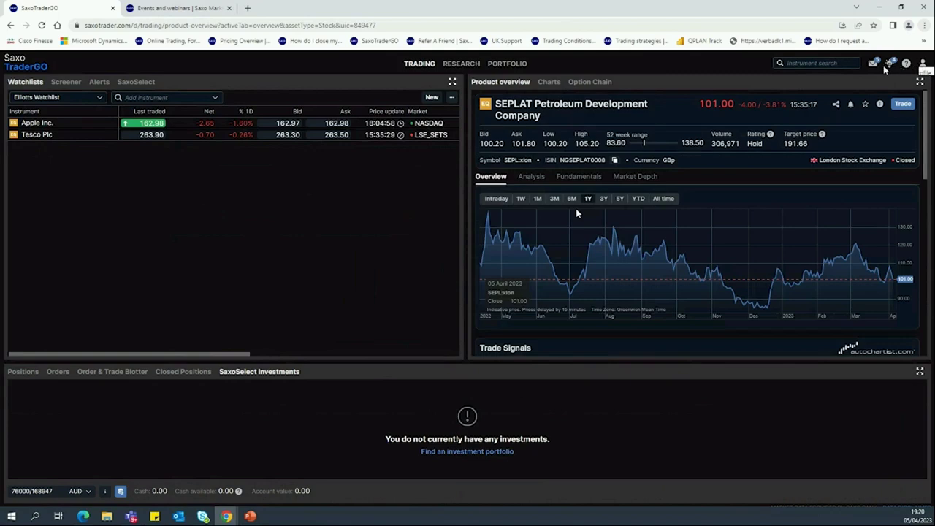
Check the account's notifications and inbox messages, and browse the Insights feed
click(873, 66)
click(773, 86)
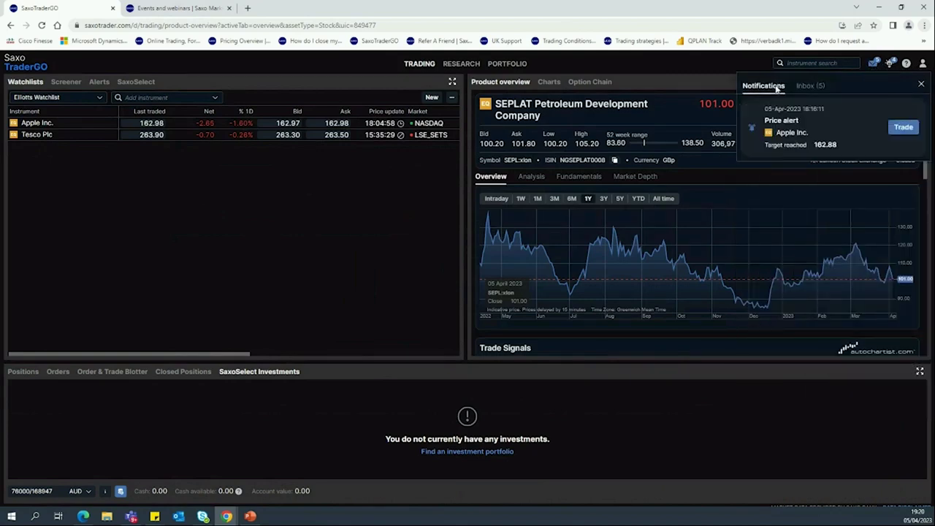
click(804, 87)
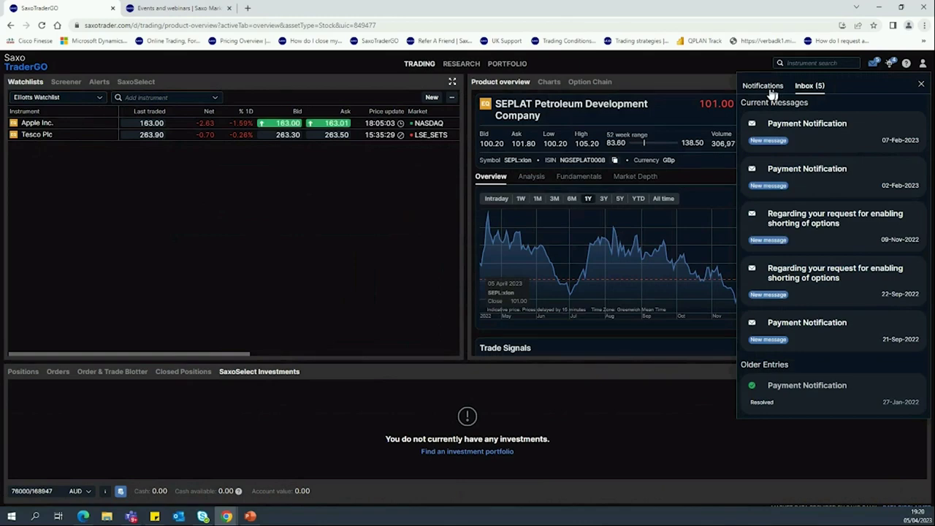
click(764, 87)
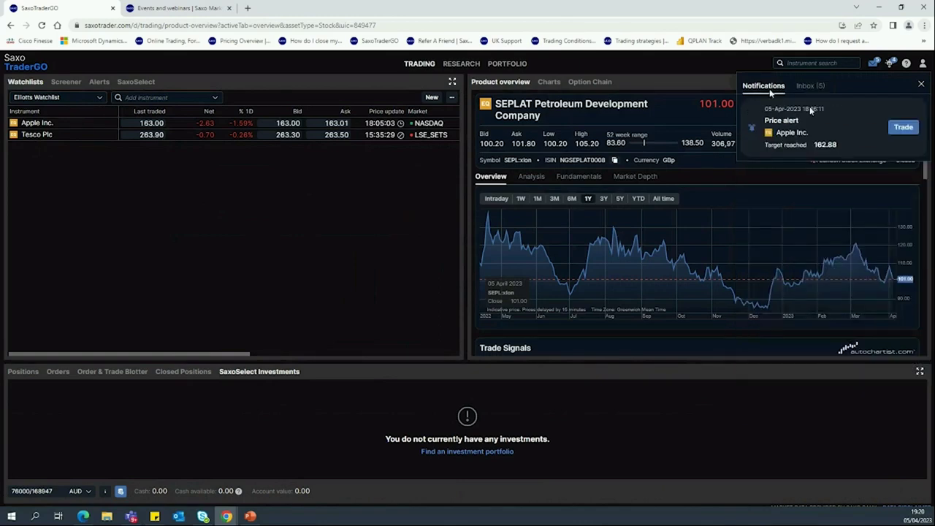
click(891, 66)
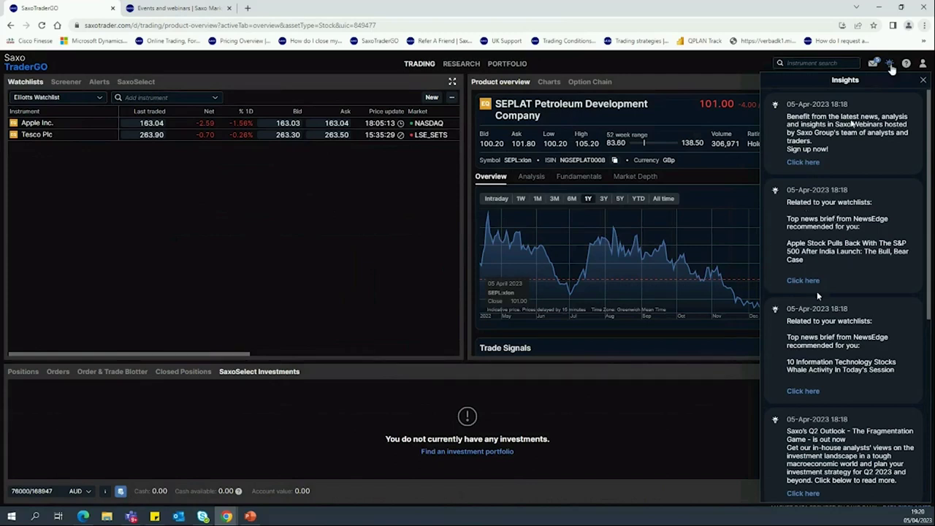
scroll(810, 233, down, 1)
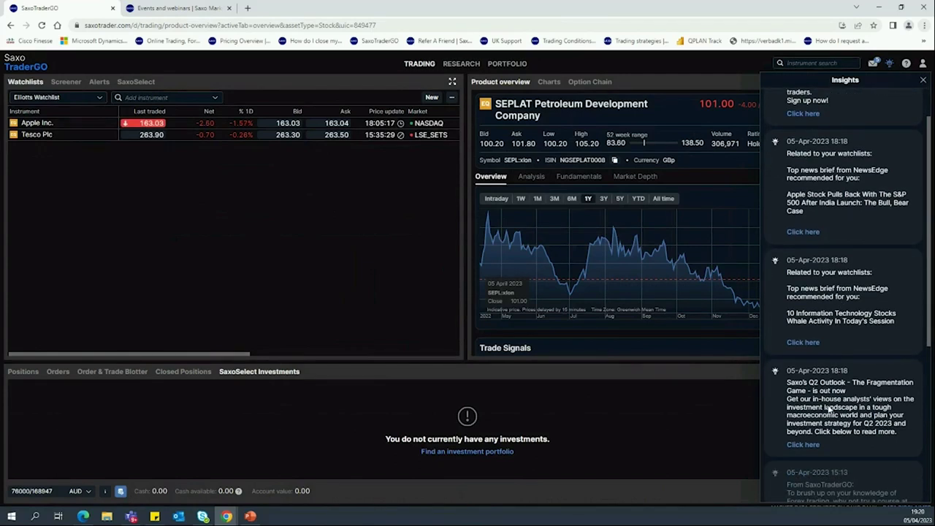
scroll(859, 360, up, 1)
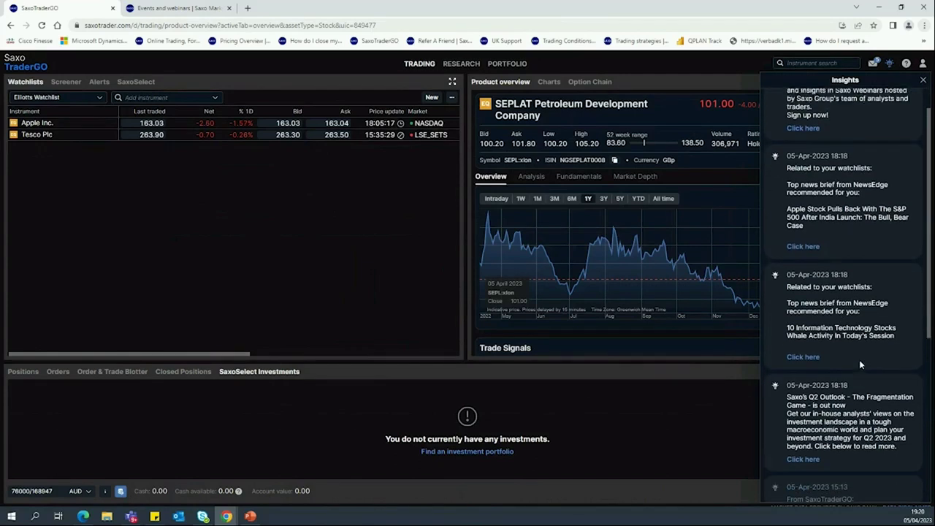
Browse the Deposits & withdrawals help articles and return to the main help overview
click(907, 67)
click(907, 65)
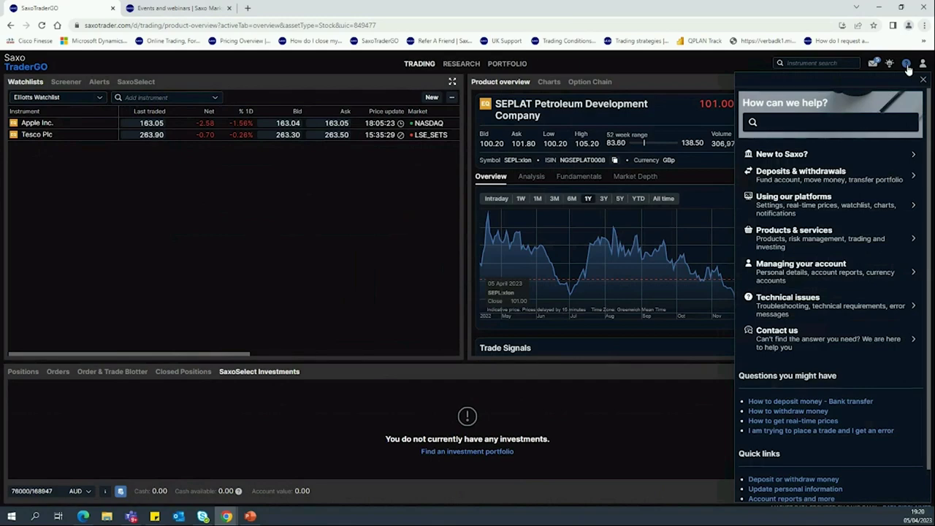
click(858, 119)
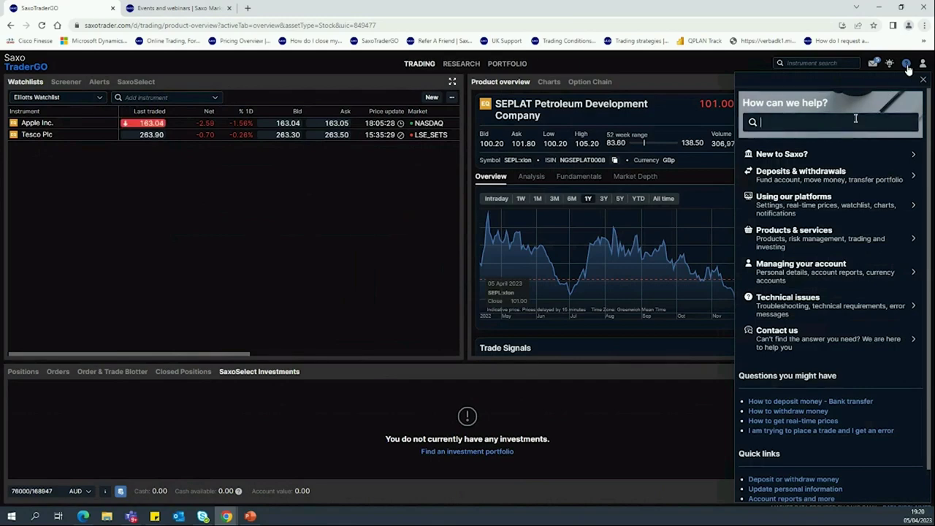
click(828, 179)
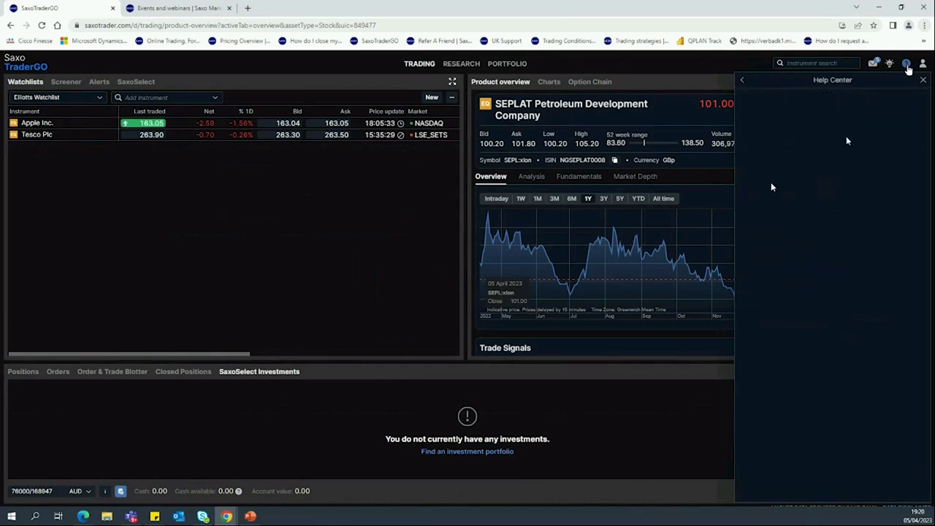
click(795, 129)
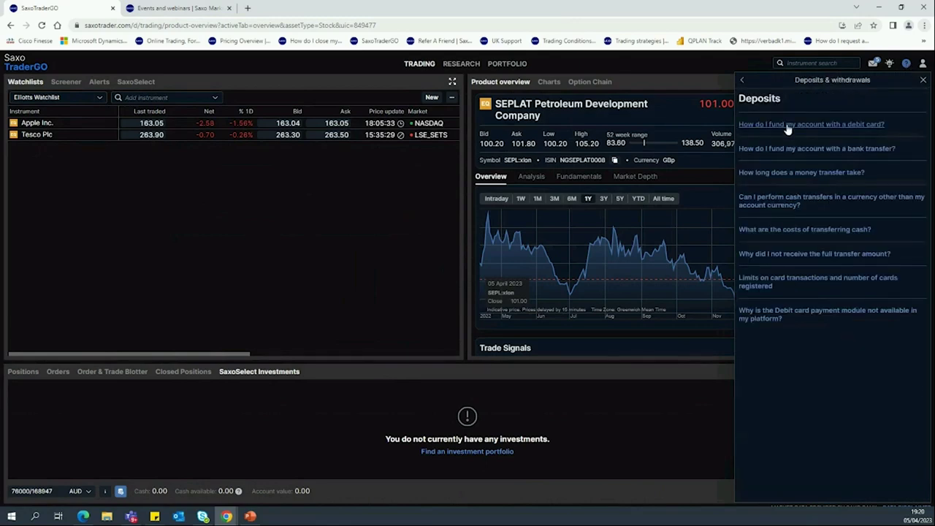
click(742, 81)
click(744, 83)
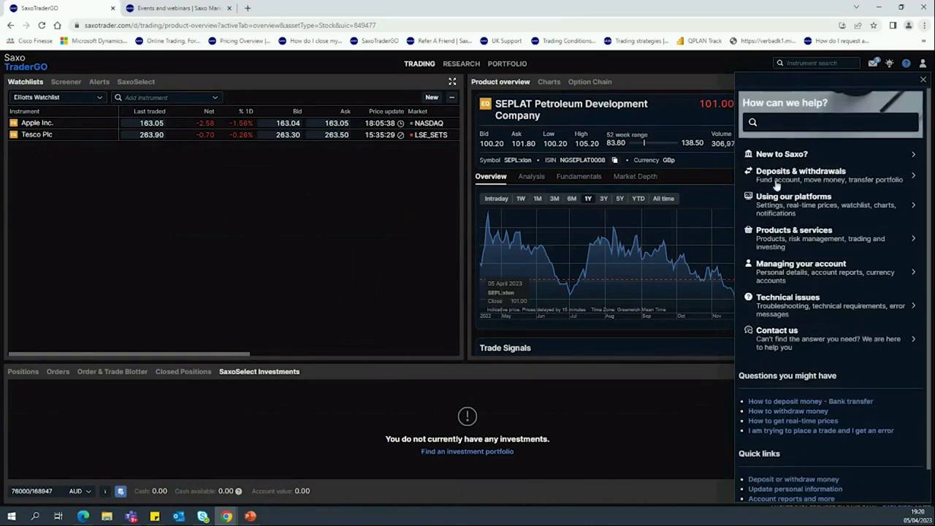
Review the contact options for a general enquiry about cash deposits and withdrawals, and close the help panel
click(800, 338)
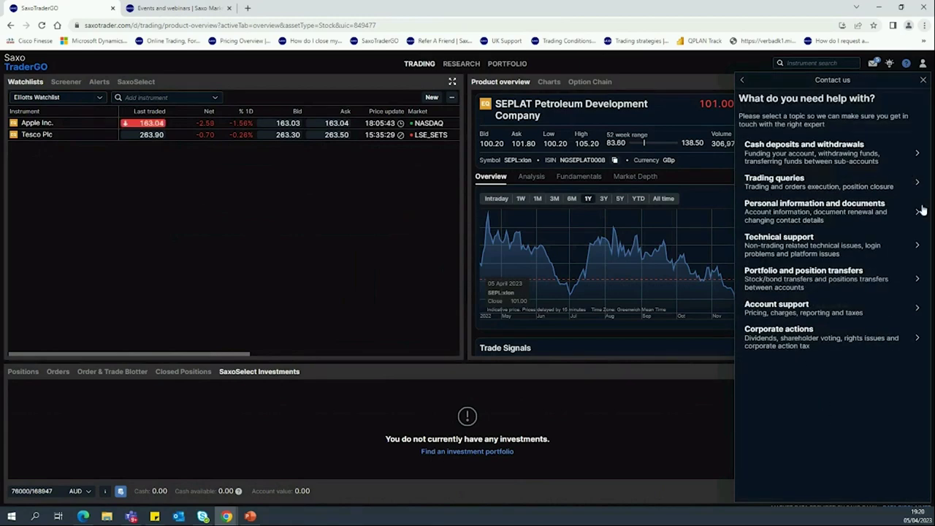
click(824, 154)
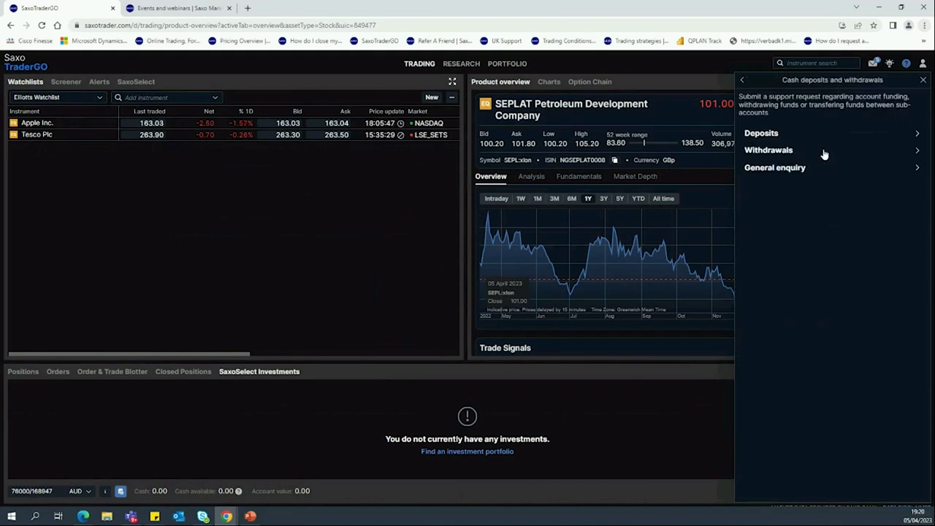
click(774, 167)
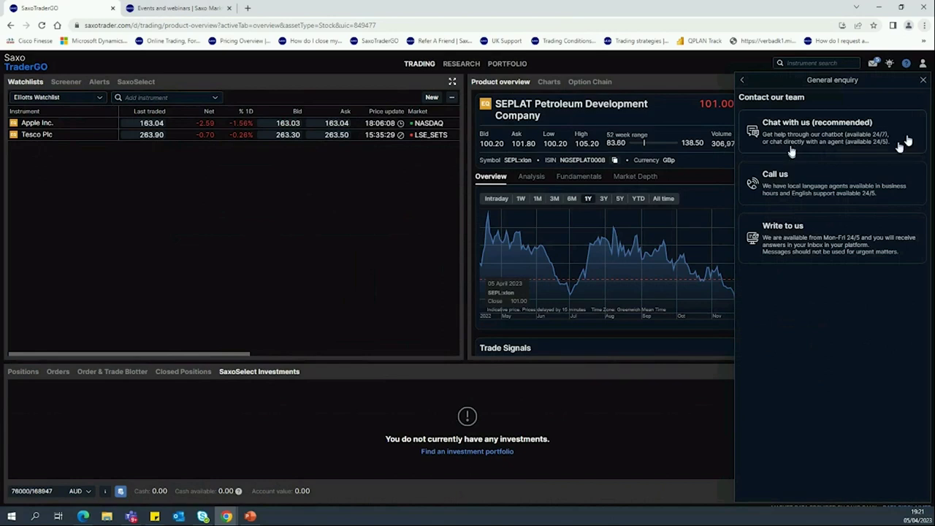
click(743, 82)
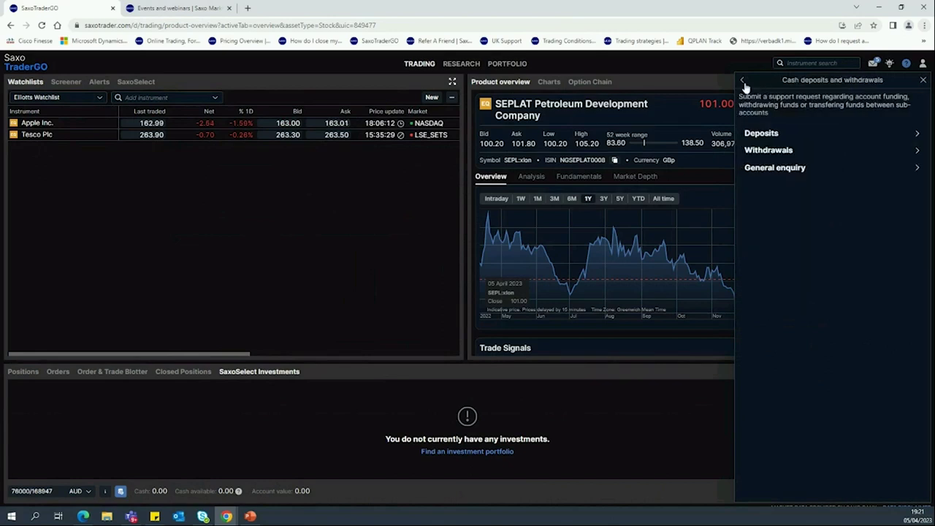
click(742, 81)
click(923, 80)
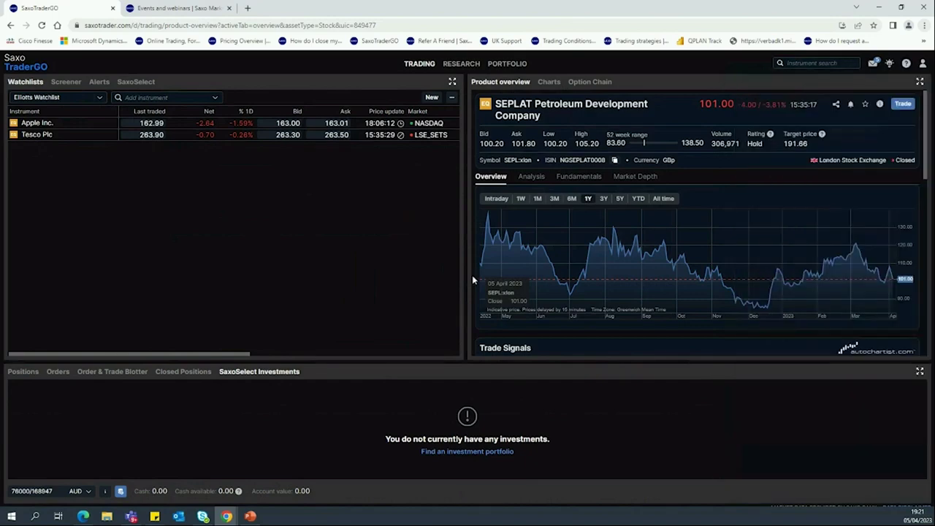
Review the contact options for a general enquiry about account support, and close the help panel
click(905, 65)
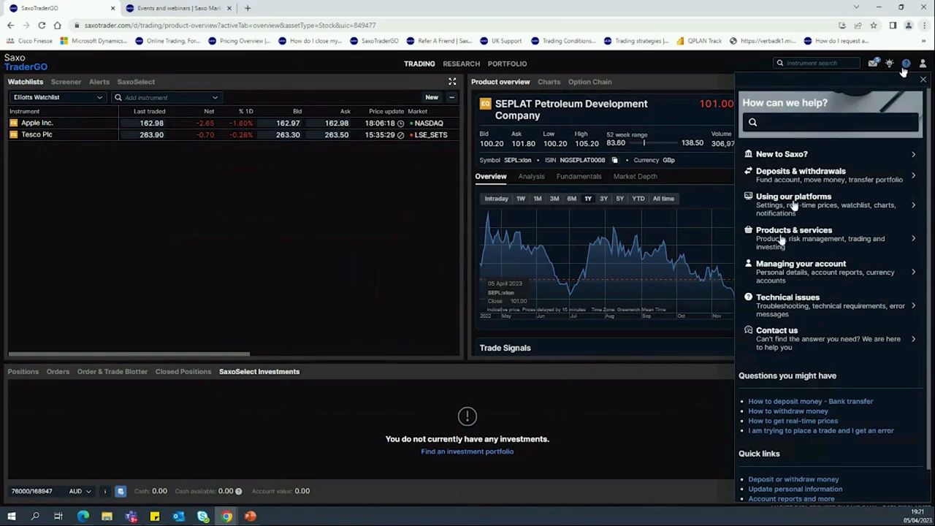
click(793, 338)
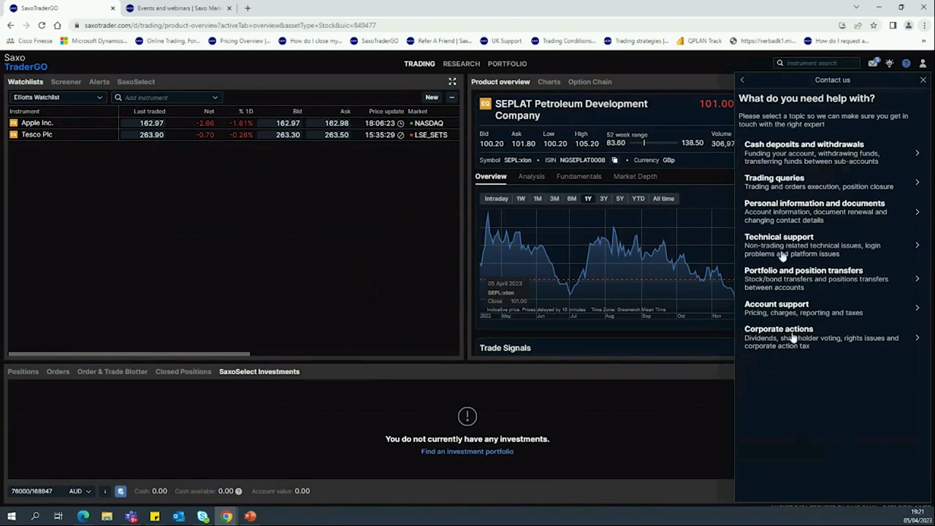
click(787, 312)
click(790, 176)
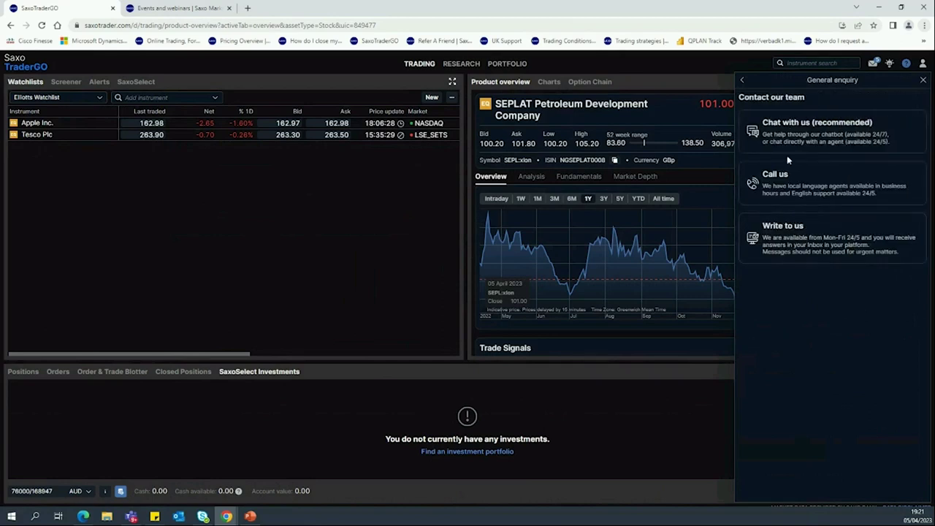
click(741, 81)
click(923, 81)
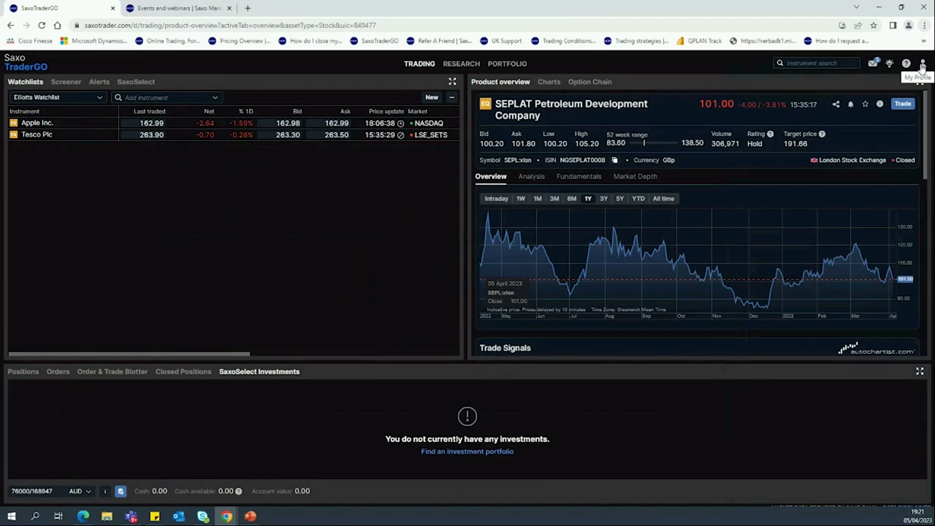
Open the platform settings from the profile and look through the Regional, Trading Products, Notifications, Login & Security, System Info and Feature Flags sections
click(921, 65)
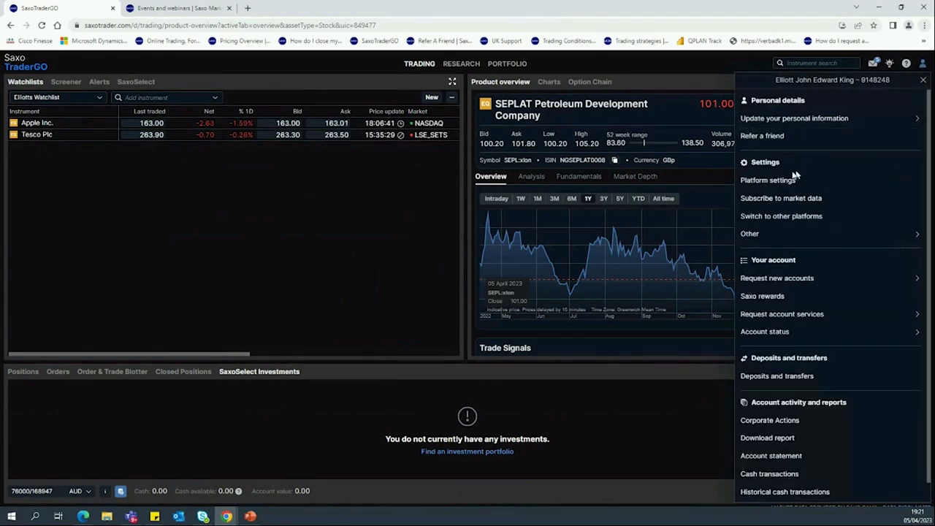
click(923, 66)
click(923, 65)
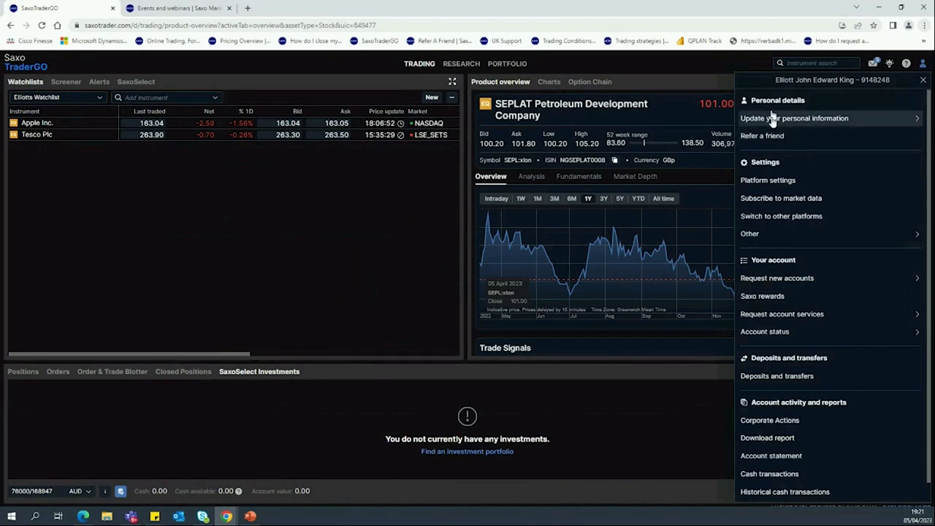
click(762, 183)
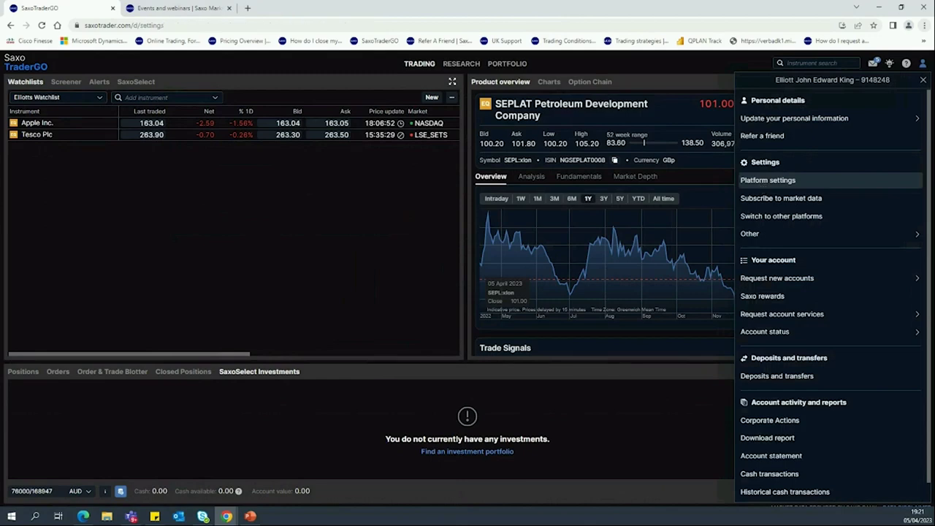
click(300, 141)
click(314, 159)
click(307, 193)
click(305, 210)
click(303, 226)
click(307, 244)
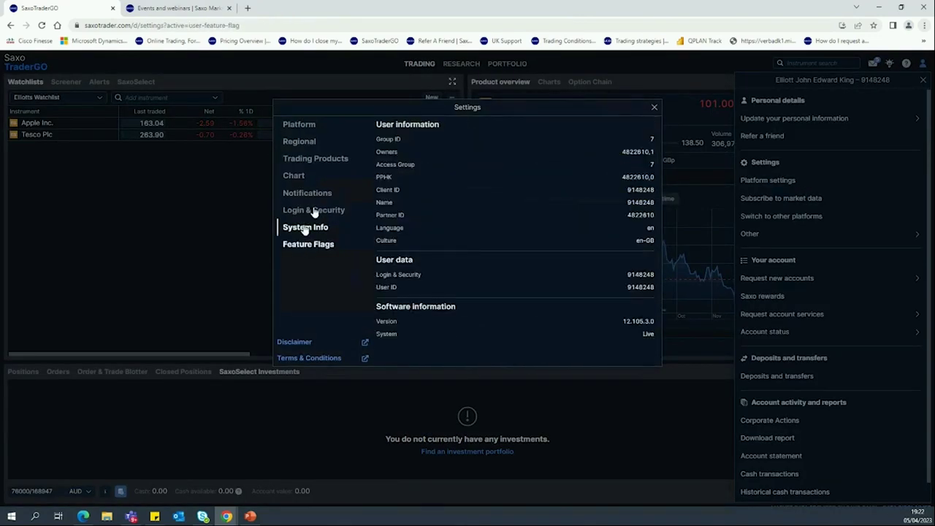
Look over the Platform section's options, such as safety trading, position netting, conditional orders, dark mode and trade signals
click(307, 126)
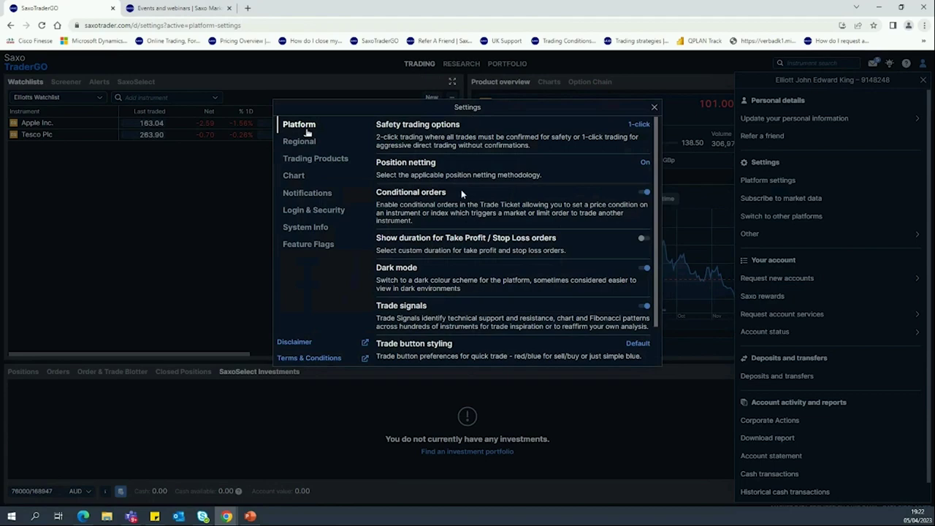
scroll(487, 220, down, 1)
scroll(487, 225, up, 1)
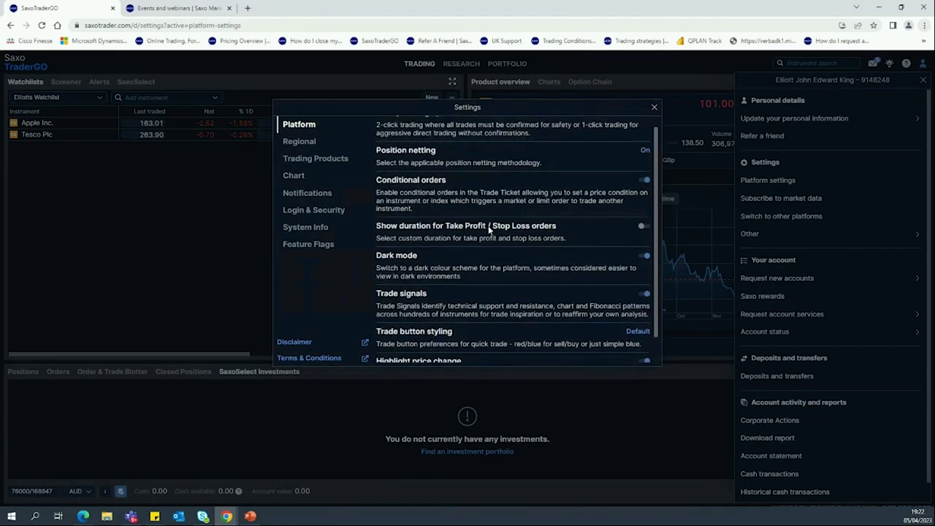
Review the trading products and their appropriateness tests, from Forex & CFDs through Futures & Options to Stocks & ETPs
click(299, 166)
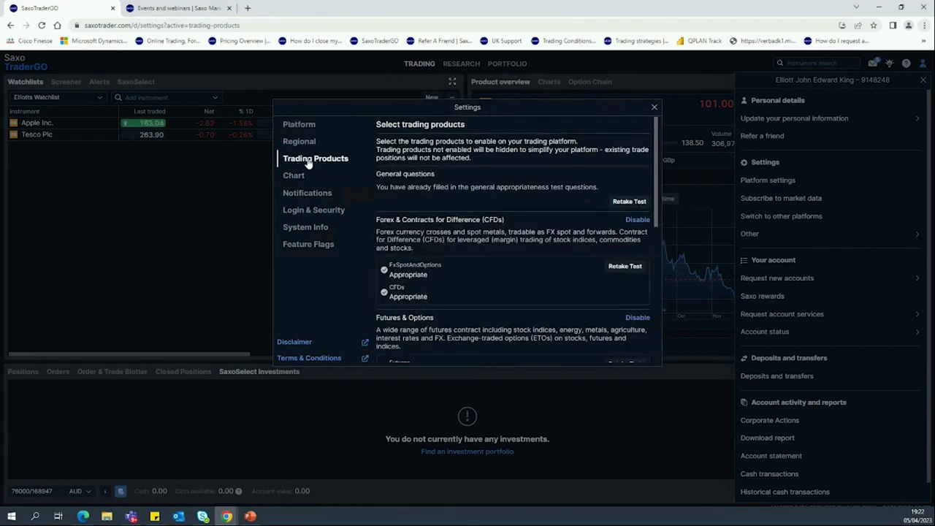
scroll(536, 220, down, 1)
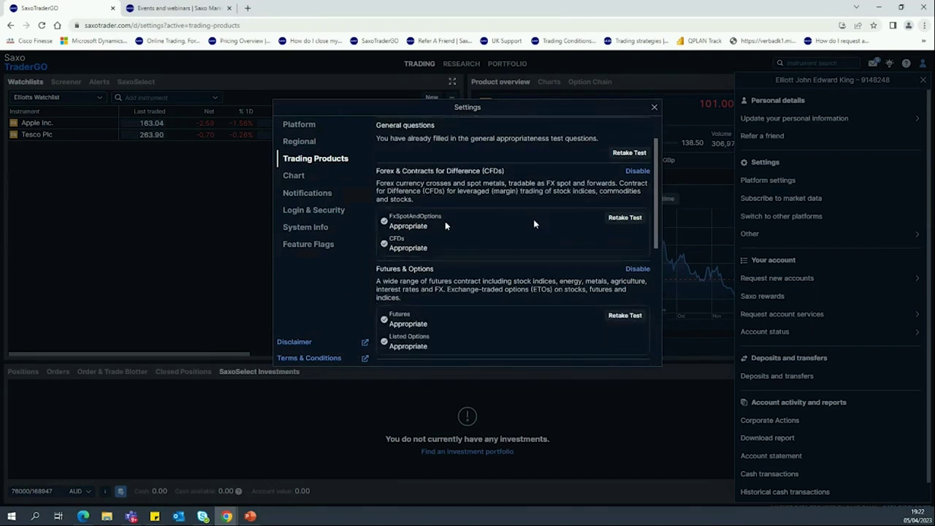
scroll(511, 225, down, 3)
scroll(511, 225, down, 1)
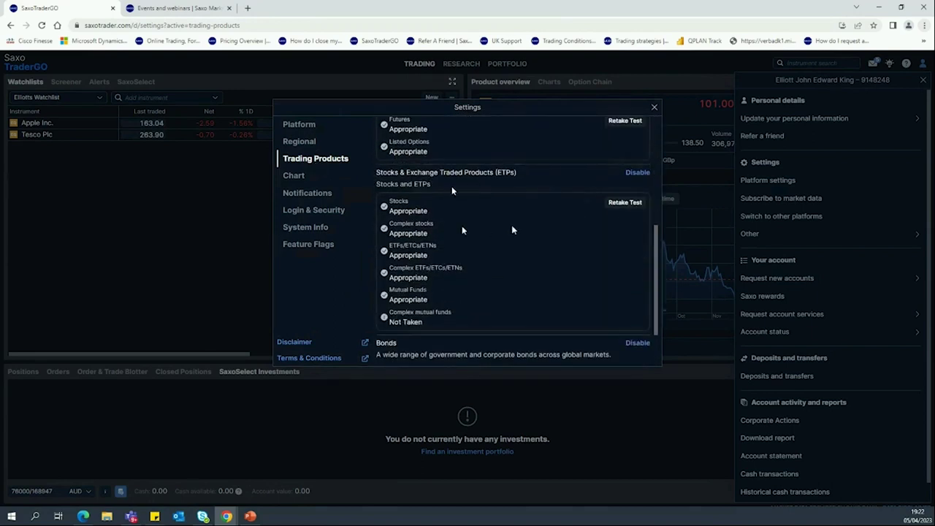
scroll(586, 192, up, 1)
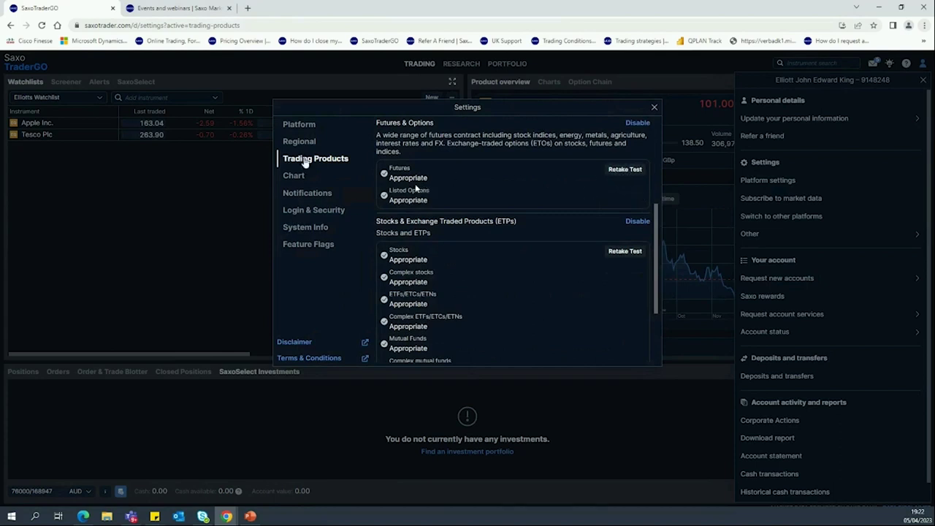
scroll(415, 200, up, 1)
Disable the Futures & Options trading product, enable it again, and close the settings
click(637, 171)
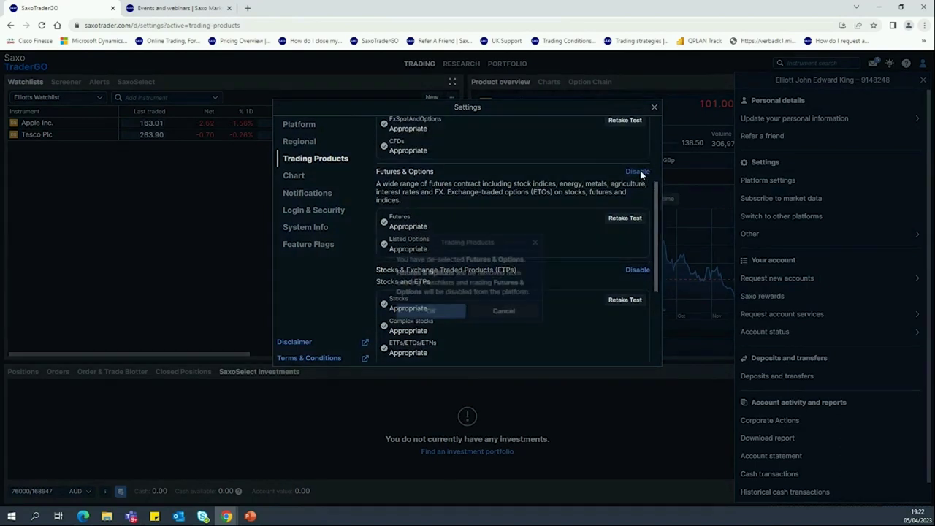
click(415, 317)
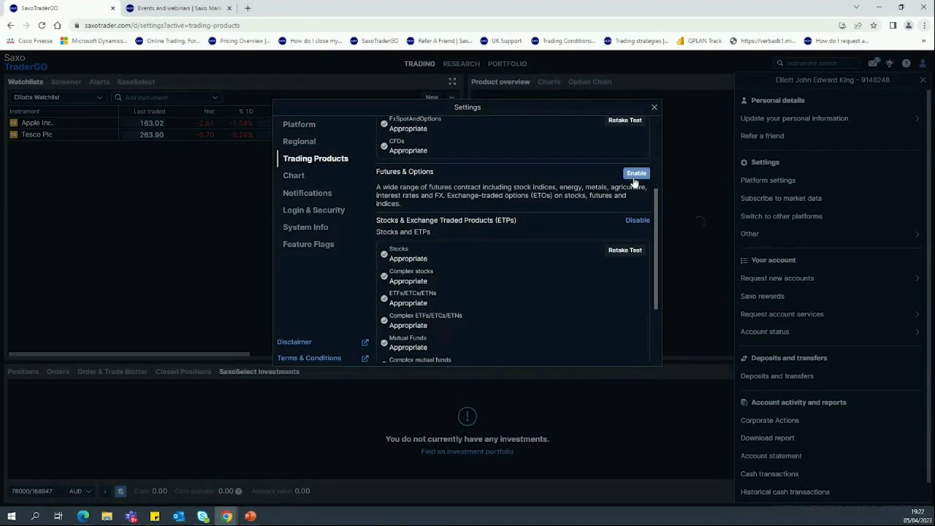
click(634, 177)
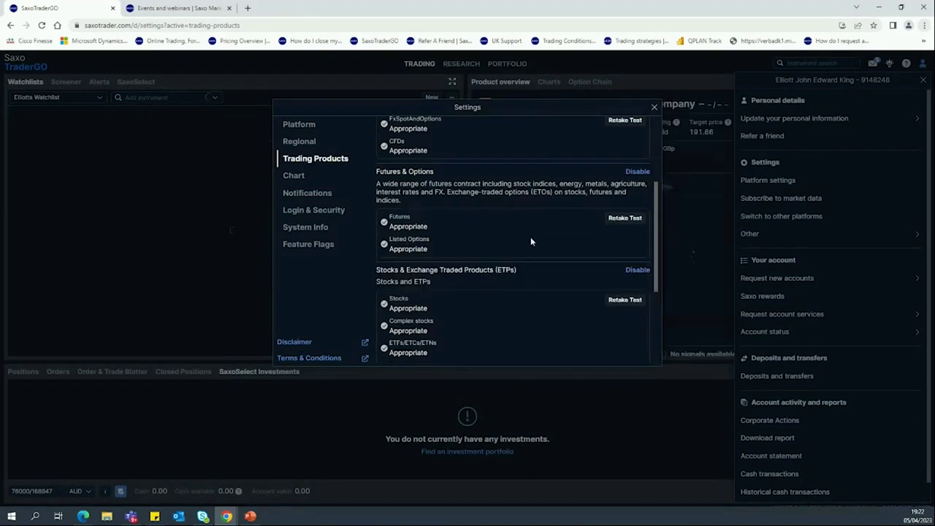
click(653, 107)
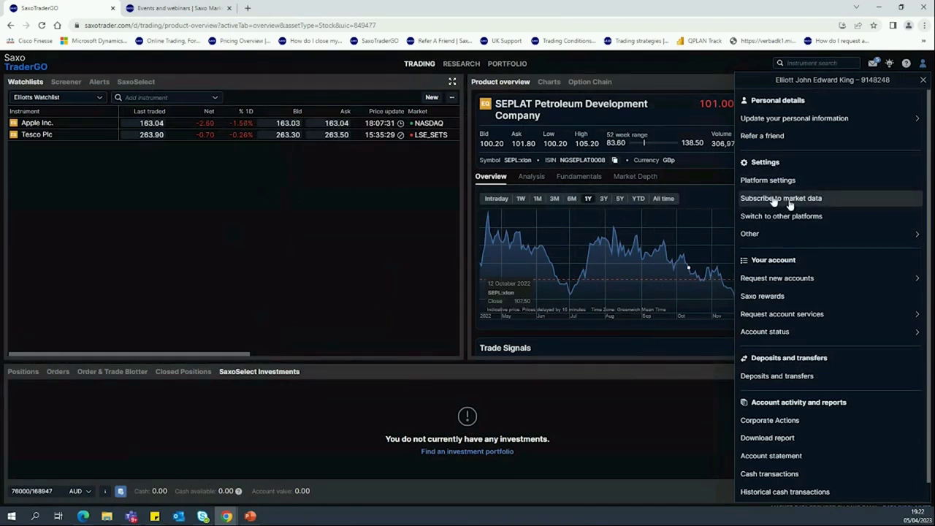
Review the market data subscriptions for stock exchanges, futures and options, and news services, and close the subscriptions window
click(788, 200)
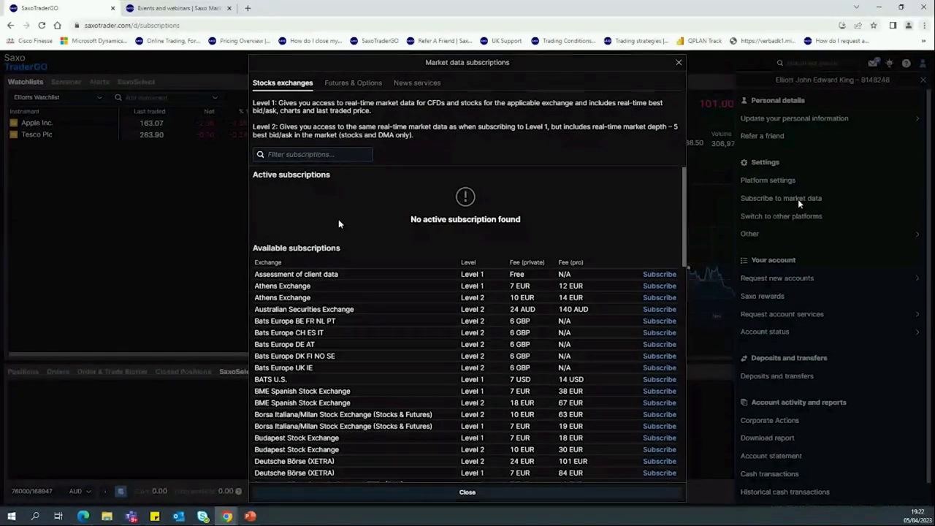
click(350, 85)
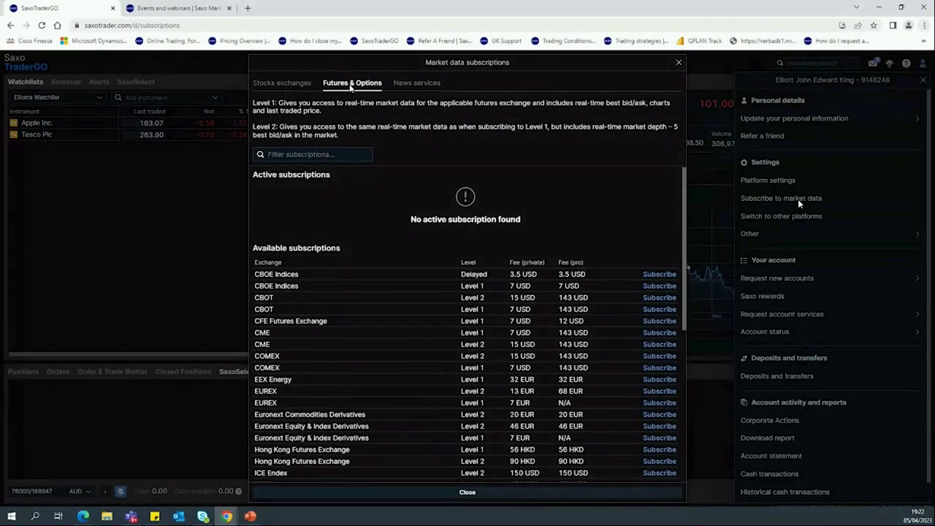
click(406, 84)
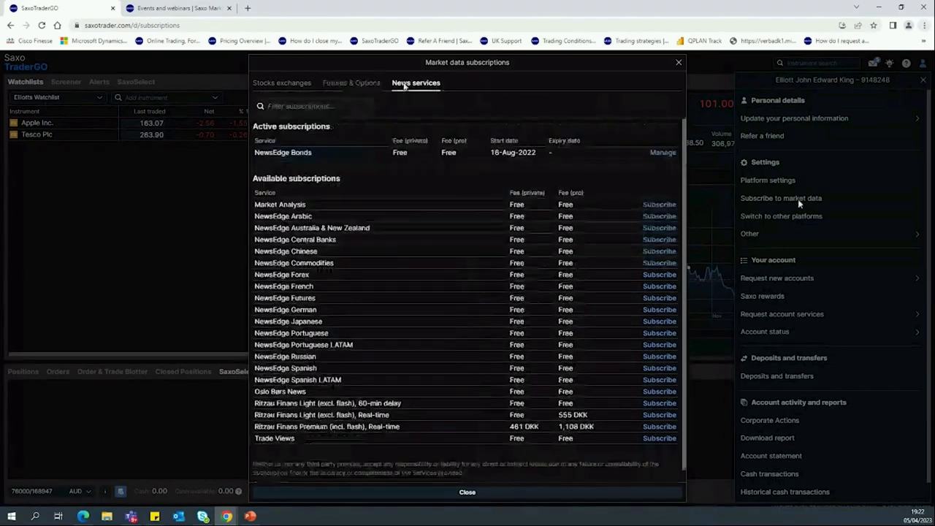
click(298, 87)
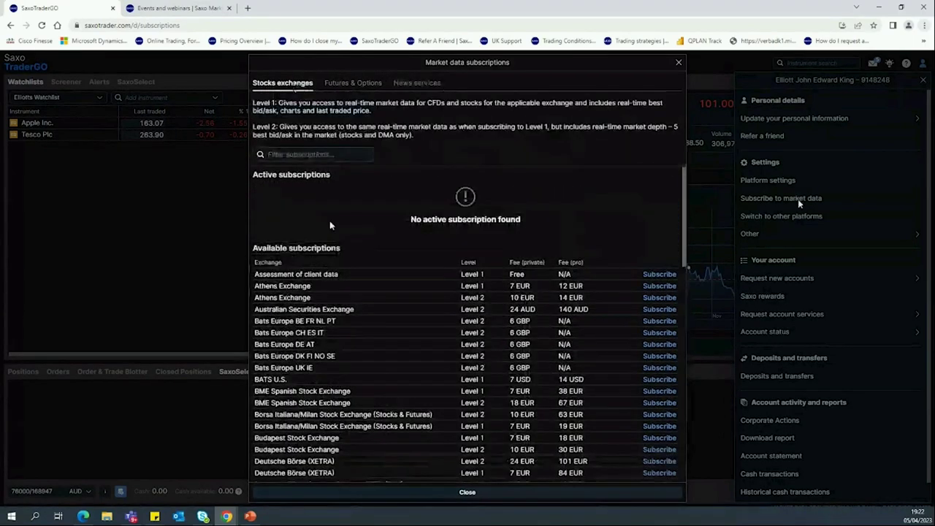
scroll(297, 299, down, 10)
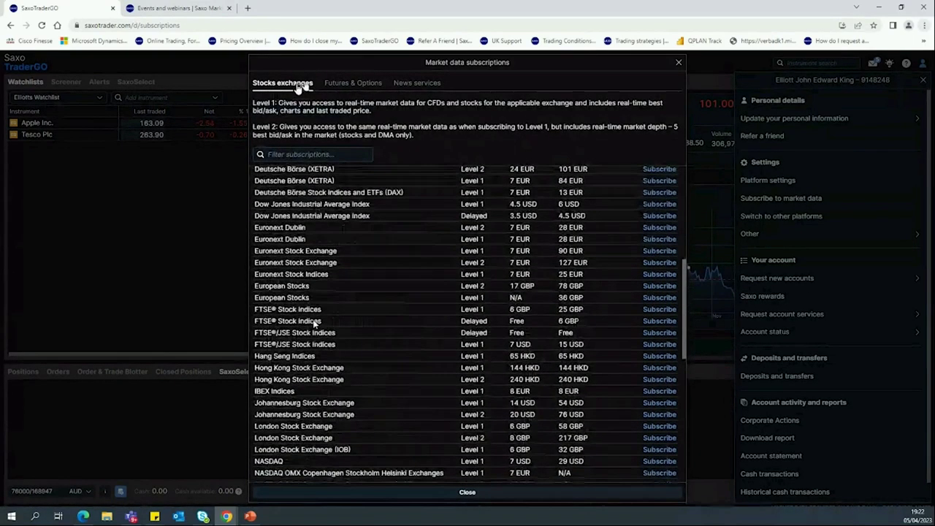
scroll(312, 323, down, 1)
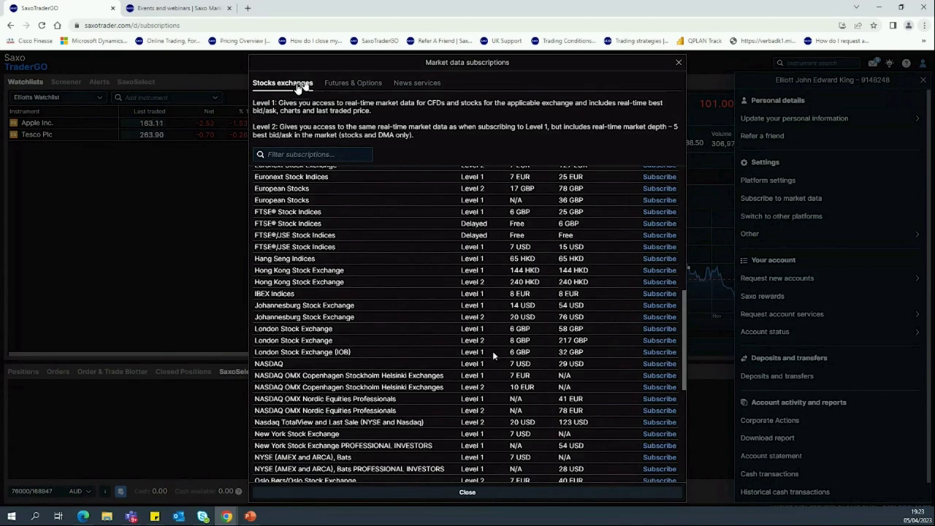
click(678, 65)
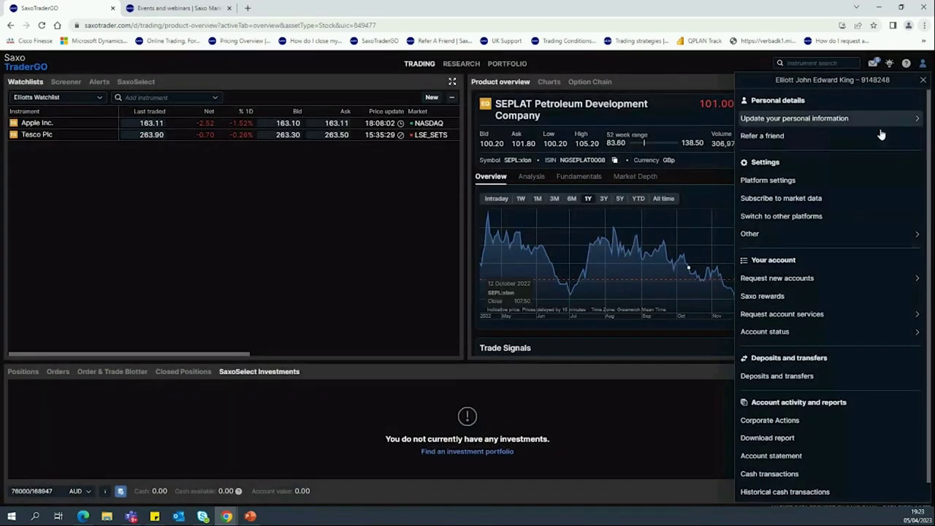
Look at the Other settings options and the ISA account request form, and return to the profile overview without submitting a request
click(809, 233)
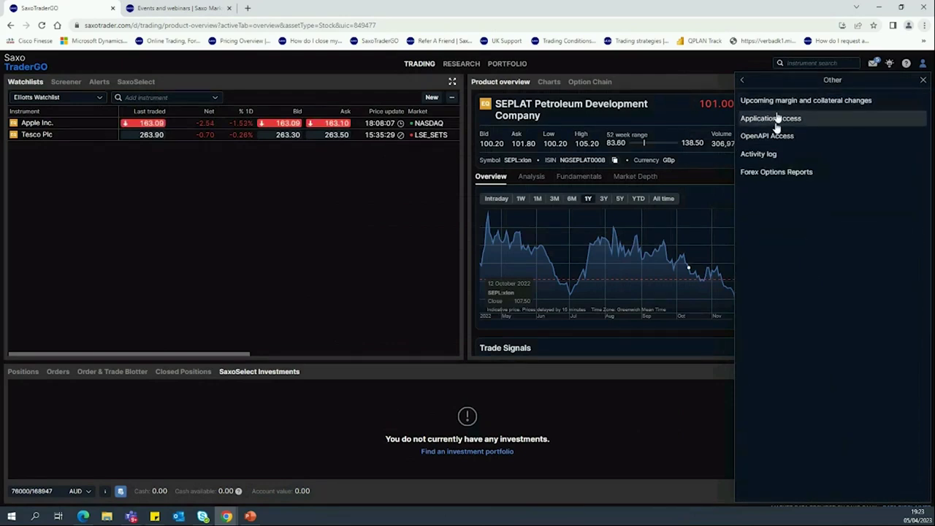
click(742, 81)
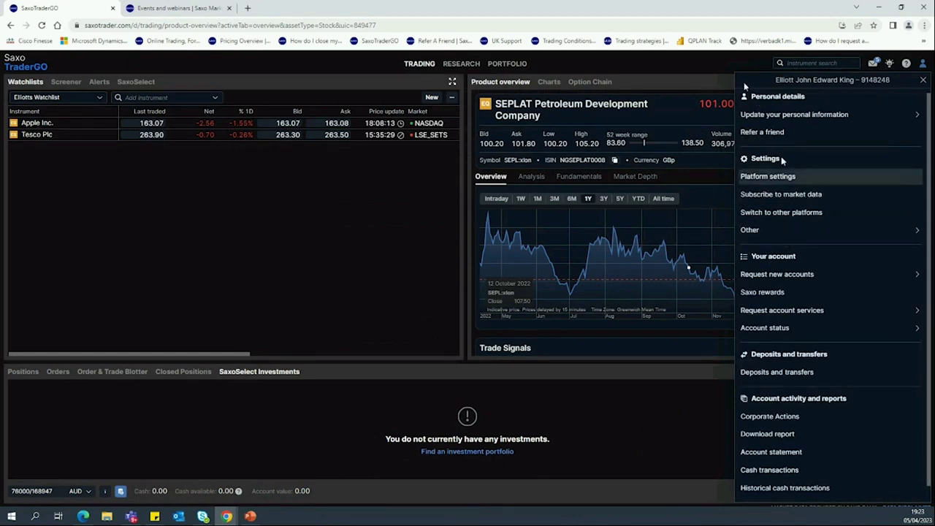
click(794, 278)
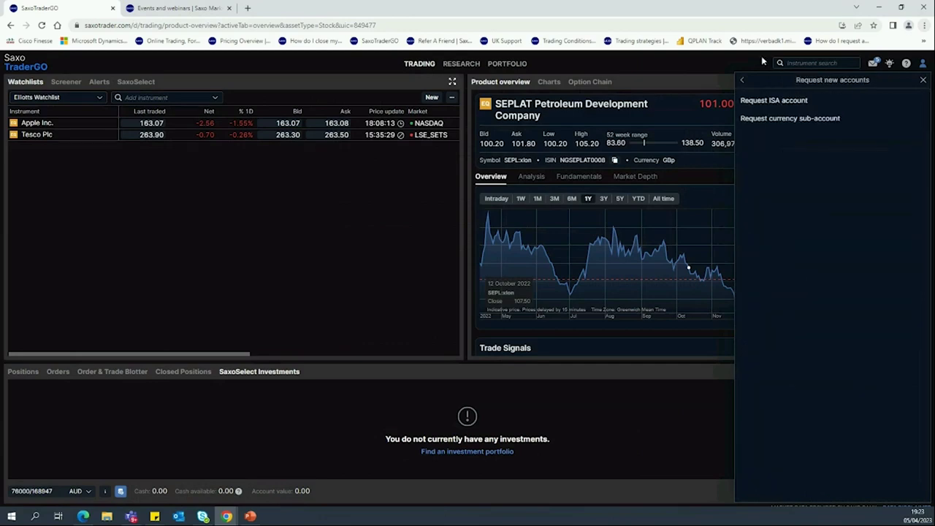
click(766, 101)
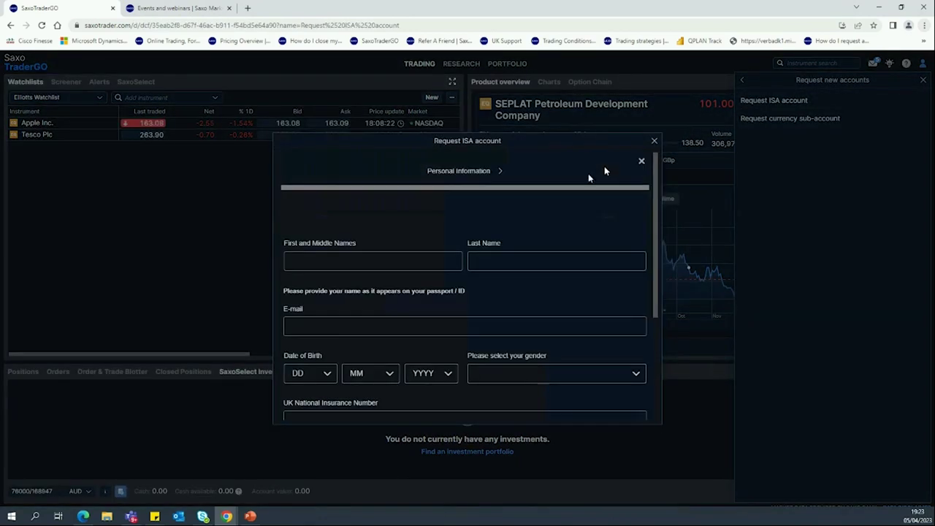
scroll(416, 275, down, 3)
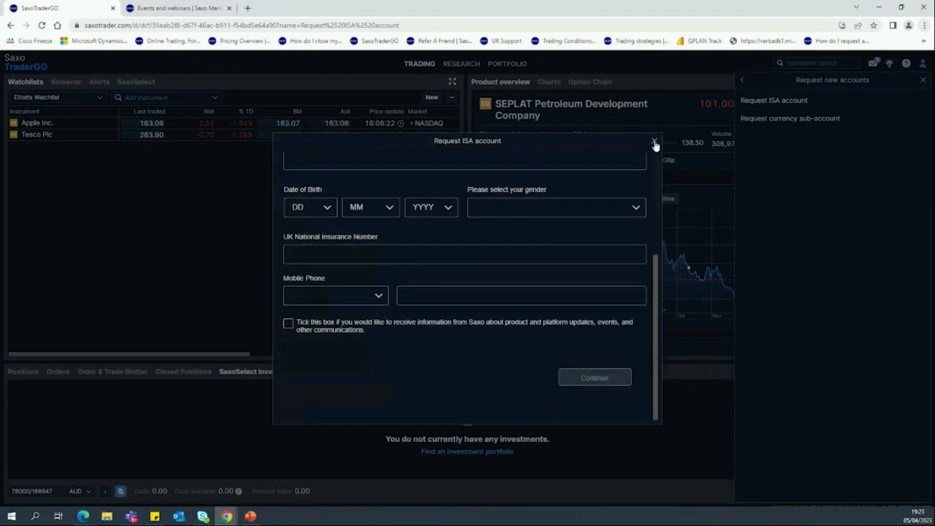
click(654, 141)
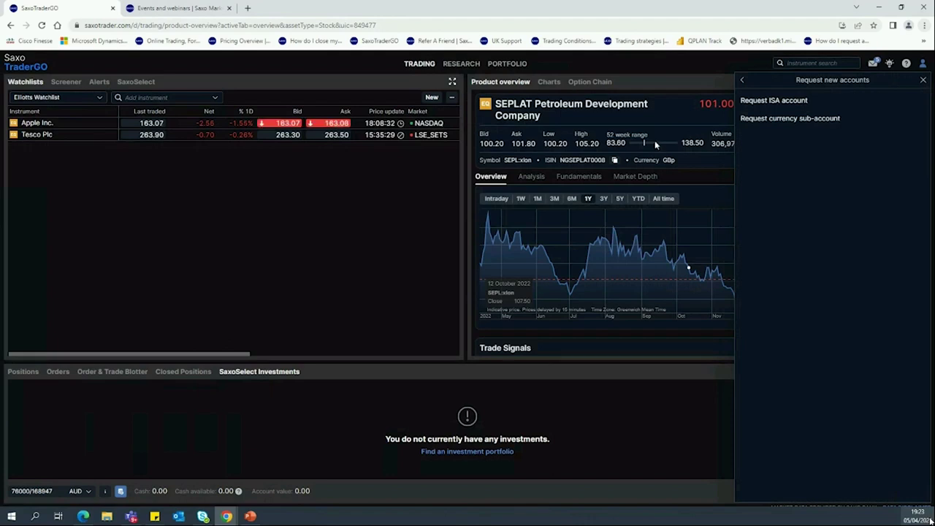
click(743, 81)
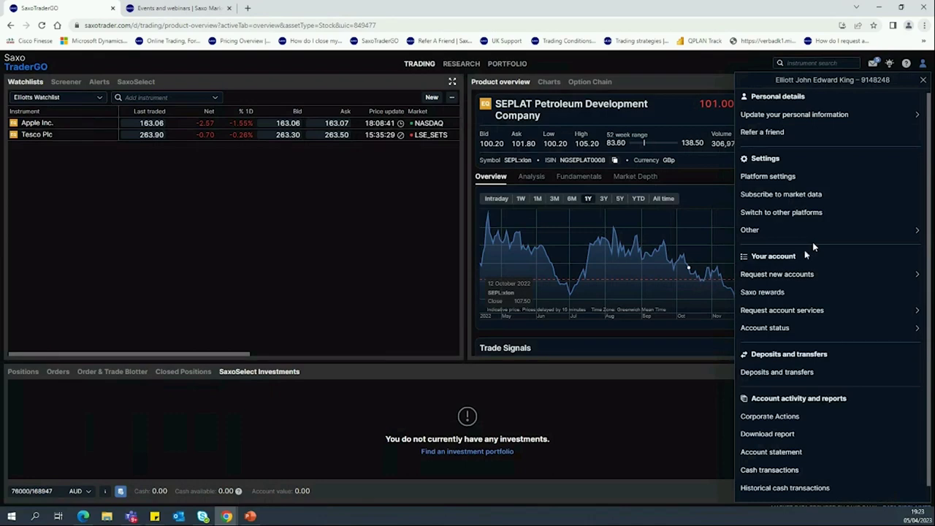
View the Saxo rewards page, return to the trading view, and open the available account service requests
click(798, 296)
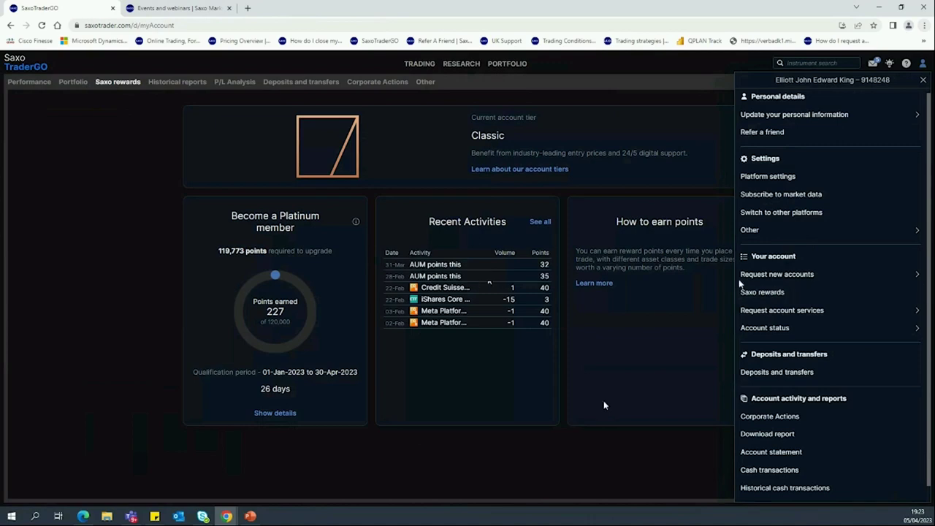
click(418, 64)
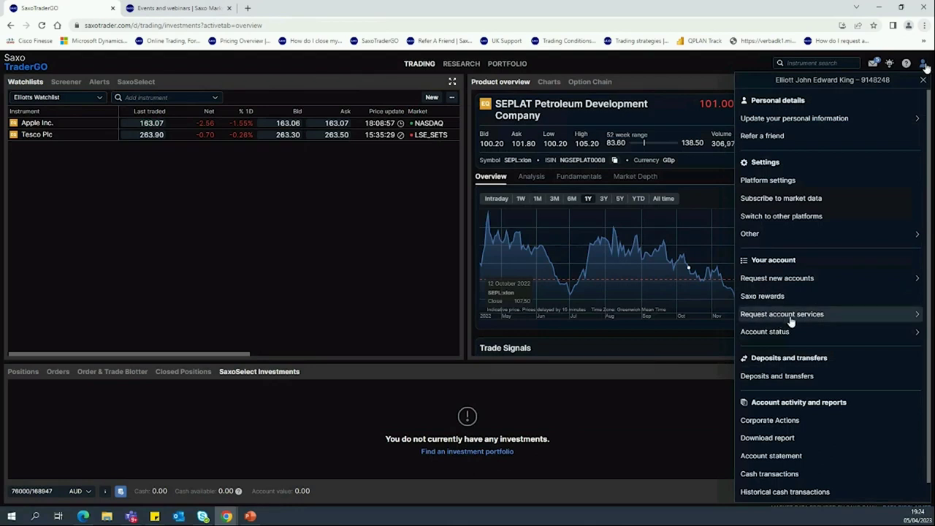
click(817, 314)
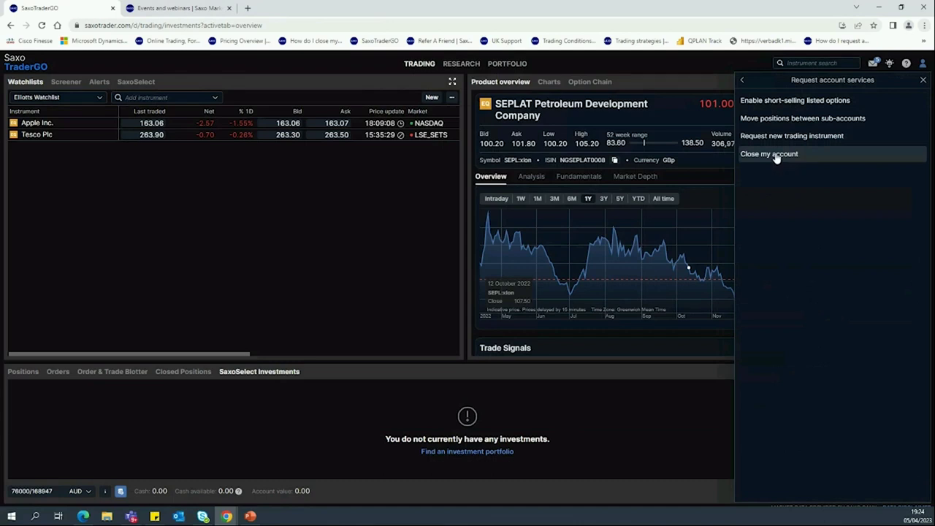
Leave the account service requests, view the Account status options, and return to the profile overview
click(742, 80)
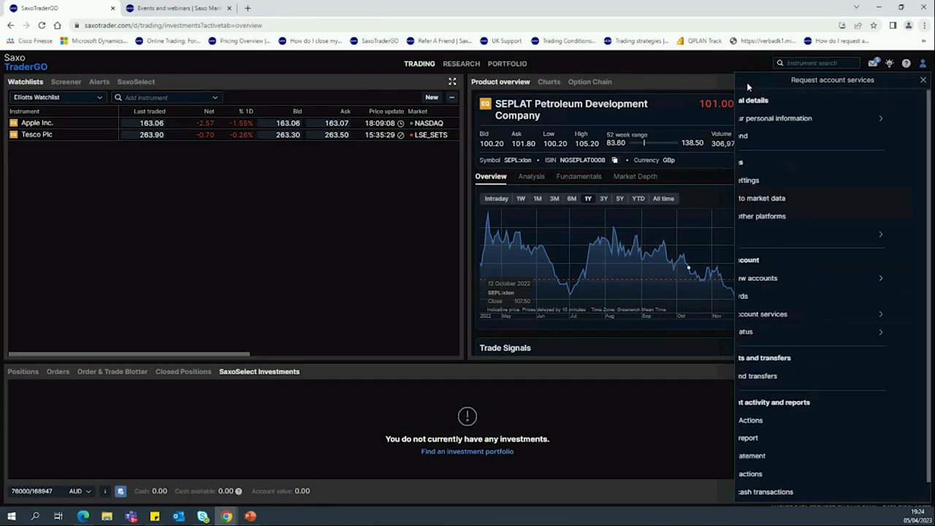
click(784, 328)
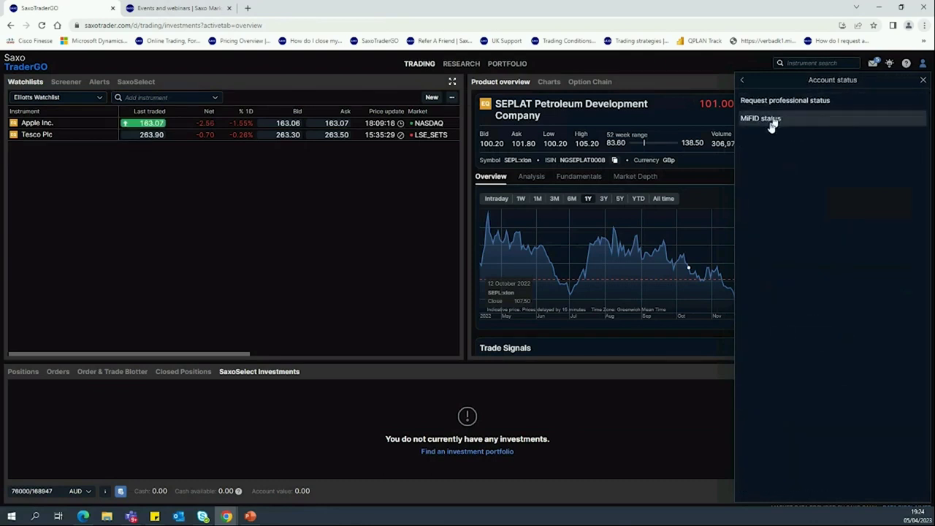
click(743, 80)
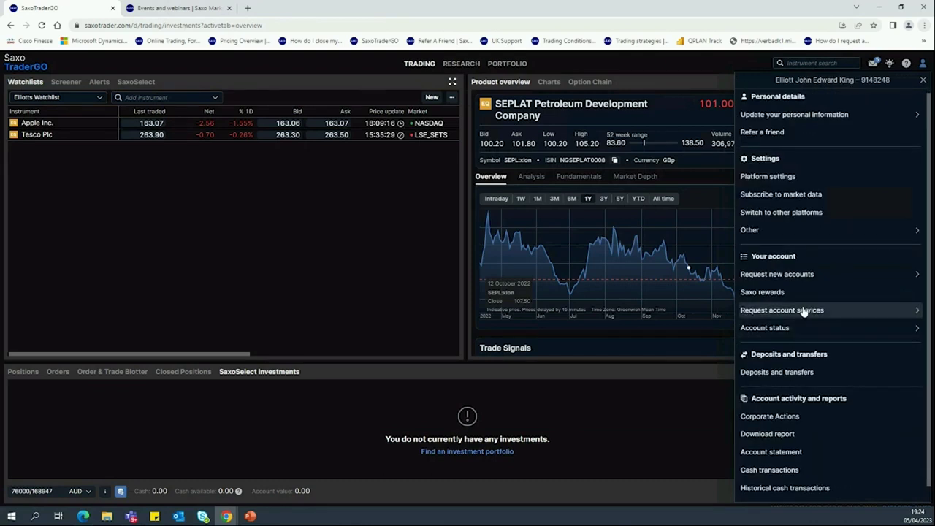
scroll(803, 322, down, 1)
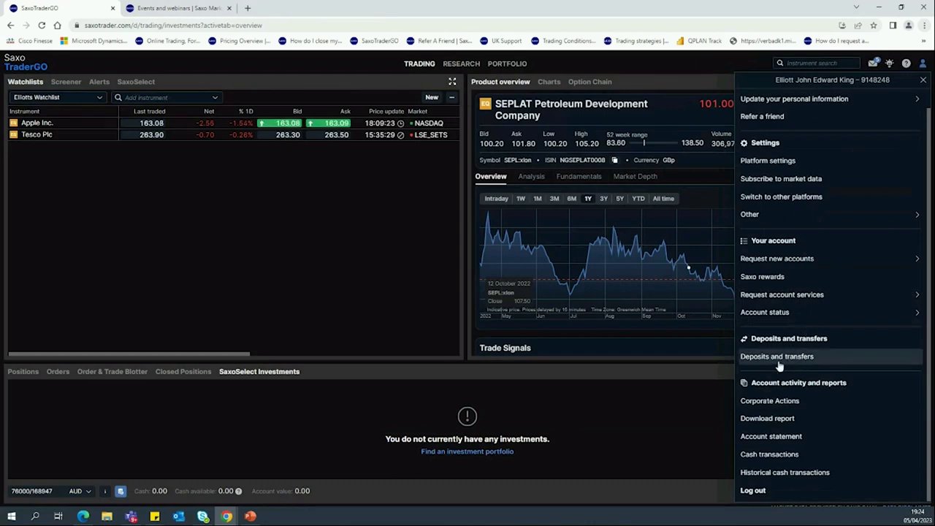
scroll(780, 369, up, 1)
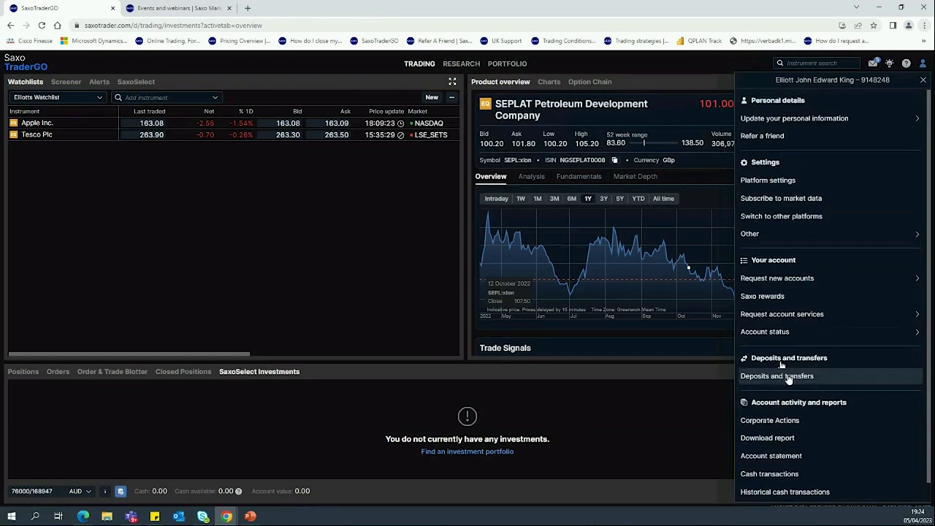
Open Deposits and transfers and compare the Local and International bank transfer instructions, including the recipient bank details
click(787, 376)
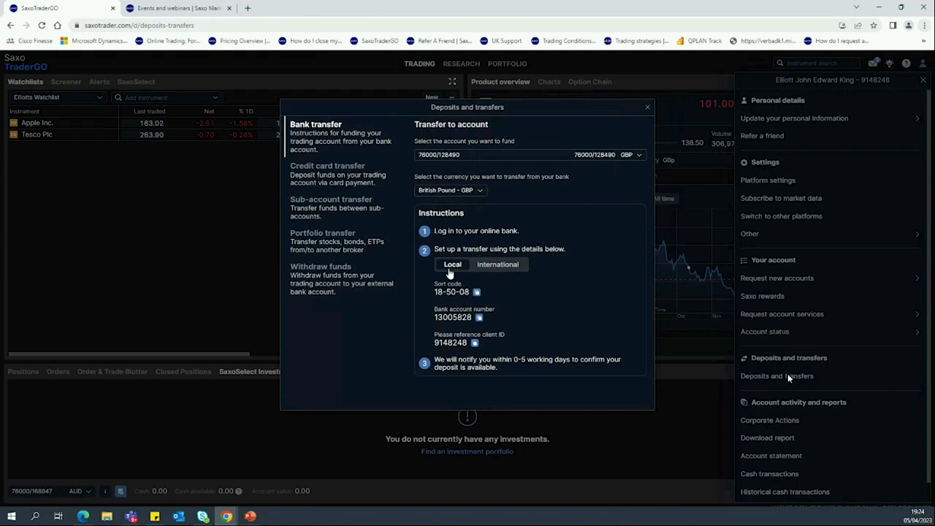
click(502, 270)
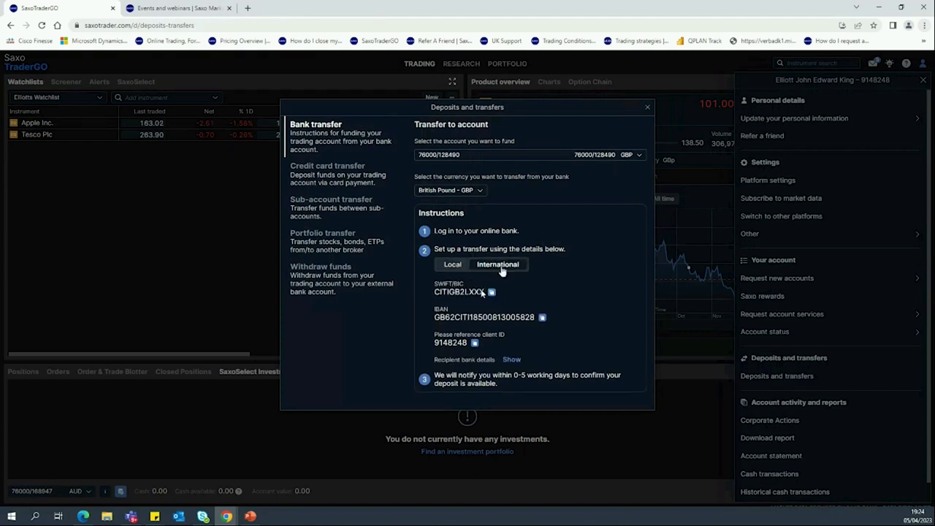
click(512, 360)
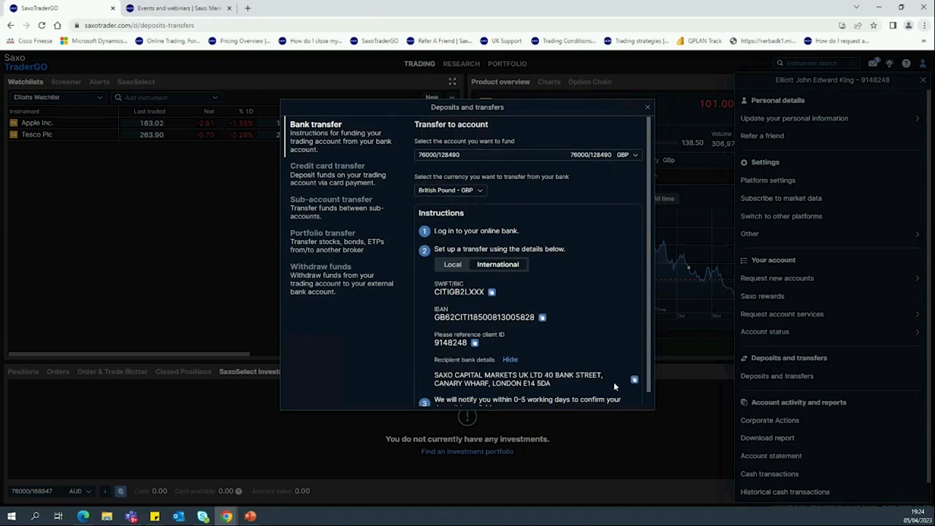
click(510, 360)
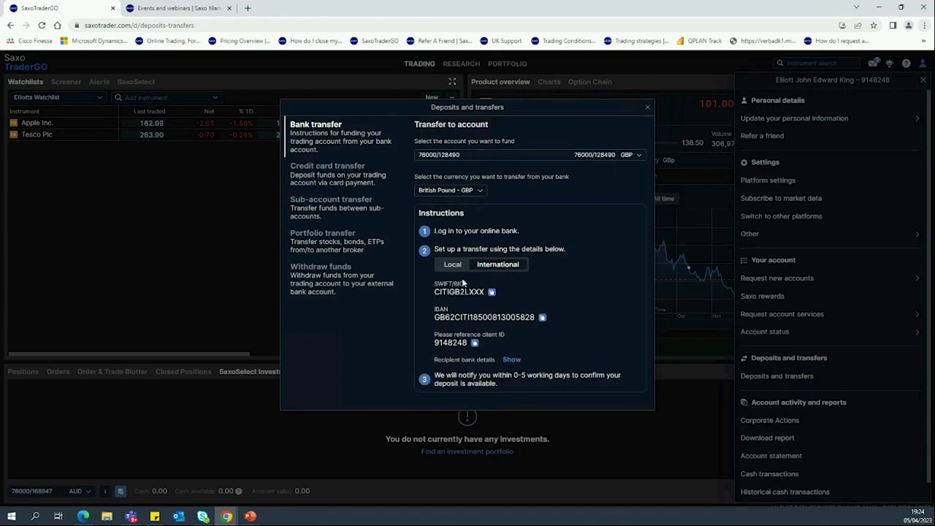
click(458, 269)
click(501, 267)
click(452, 269)
click(504, 269)
Prepare a credit card transfer of 100 GBP with card type VISA (debit), proceed to the Worldpay payment page, and return to SaxoTraderGO without paying
click(349, 184)
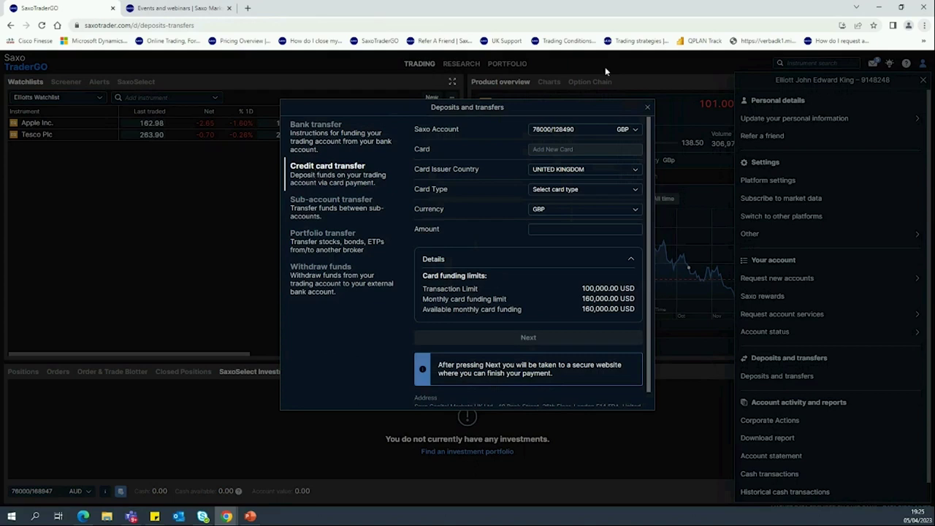
click(566, 191)
click(530, 248)
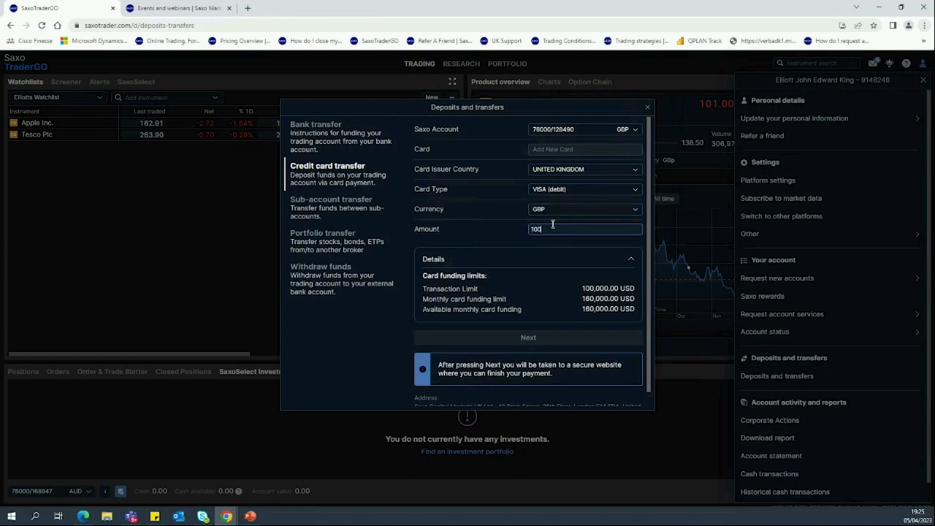
key(Return)
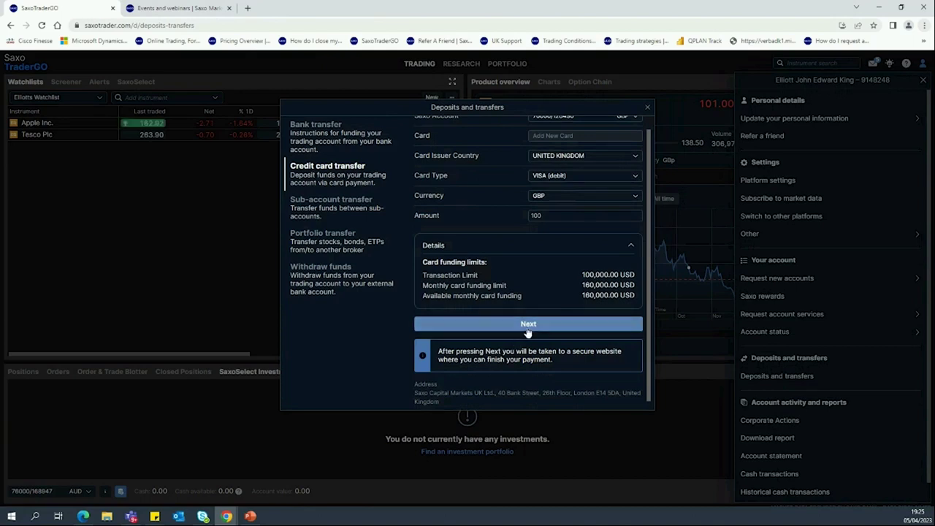
click(527, 324)
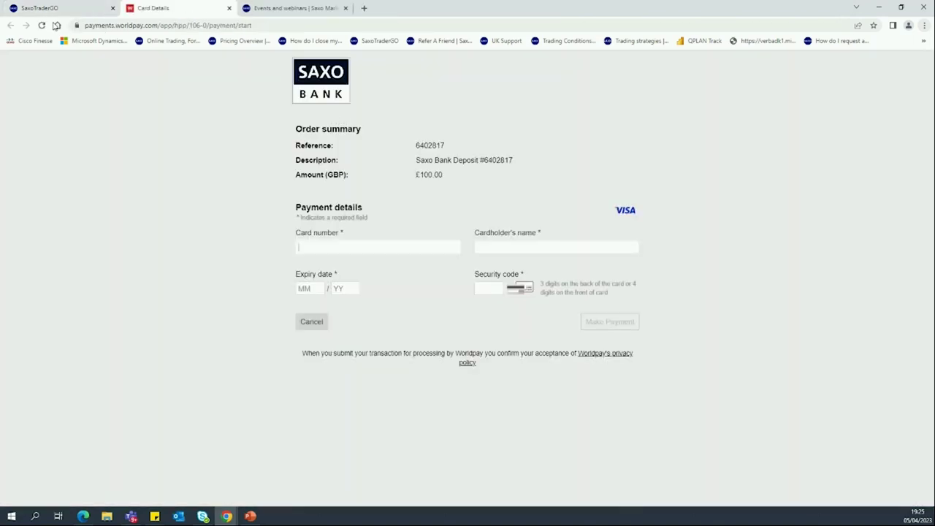
click(51, 8)
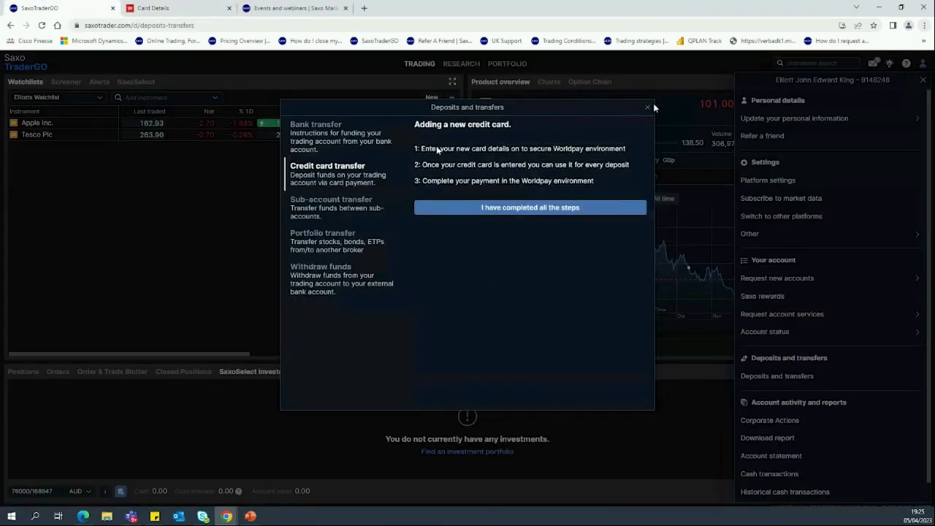
View the sub-account transfer section and look through the new portfolio transfer form down to its security details
click(340, 208)
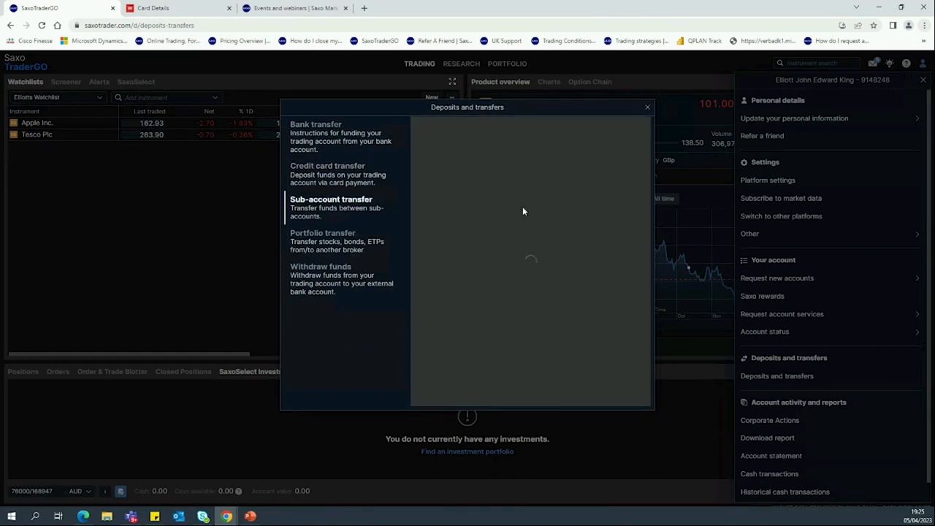
click(319, 232)
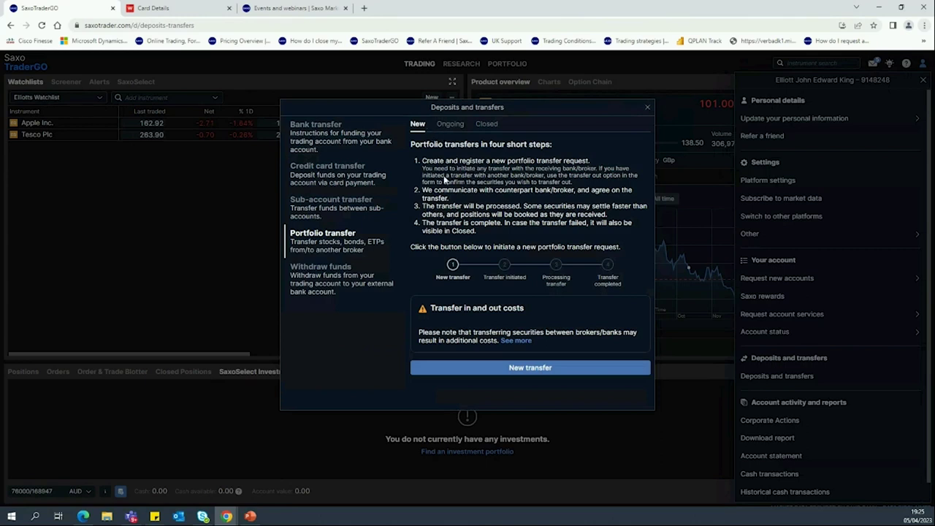
click(555, 368)
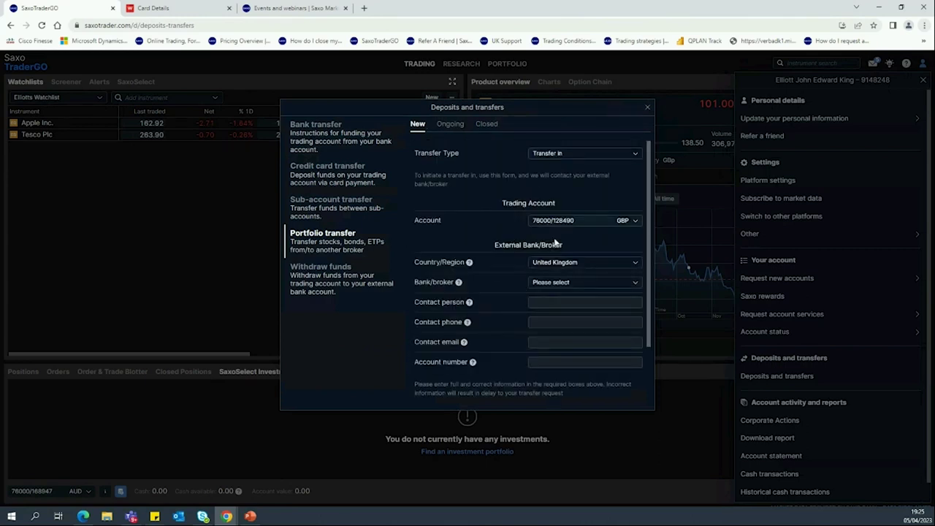
scroll(562, 362, down, 2)
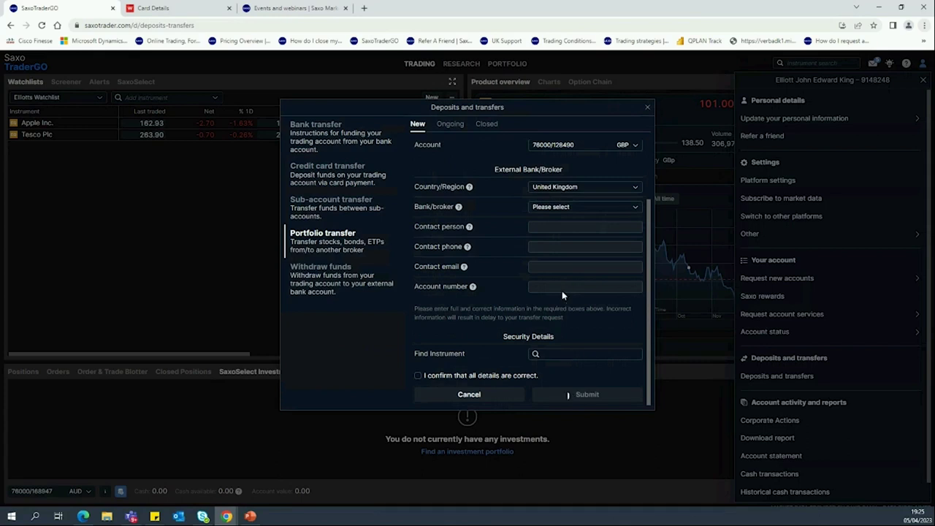
Enter a withdrawal amount of 20 GBP under Withdraw funds and close the window without submitting the transfer
click(343, 293)
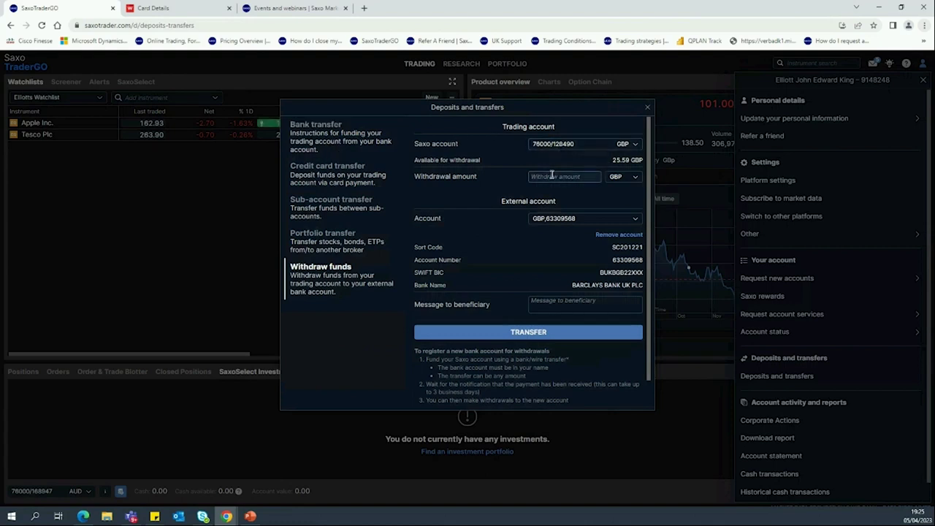
text(20)
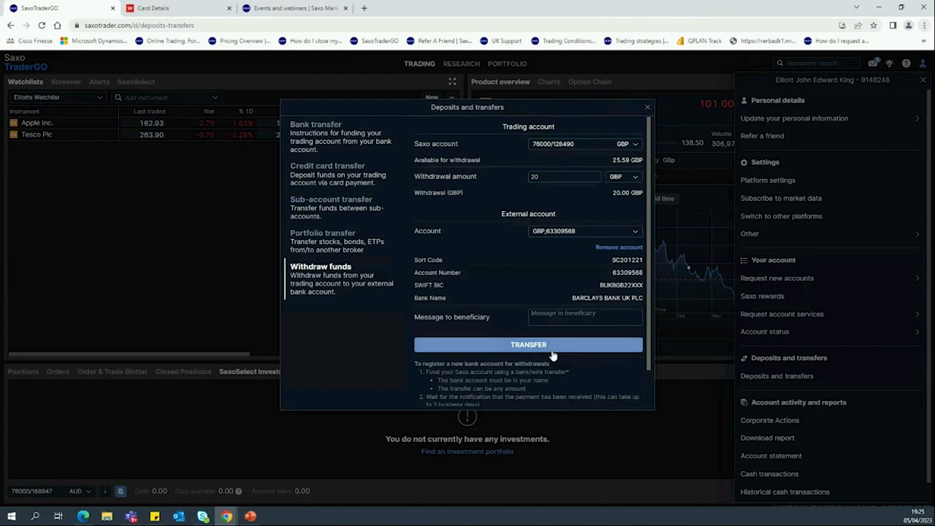
click(647, 109)
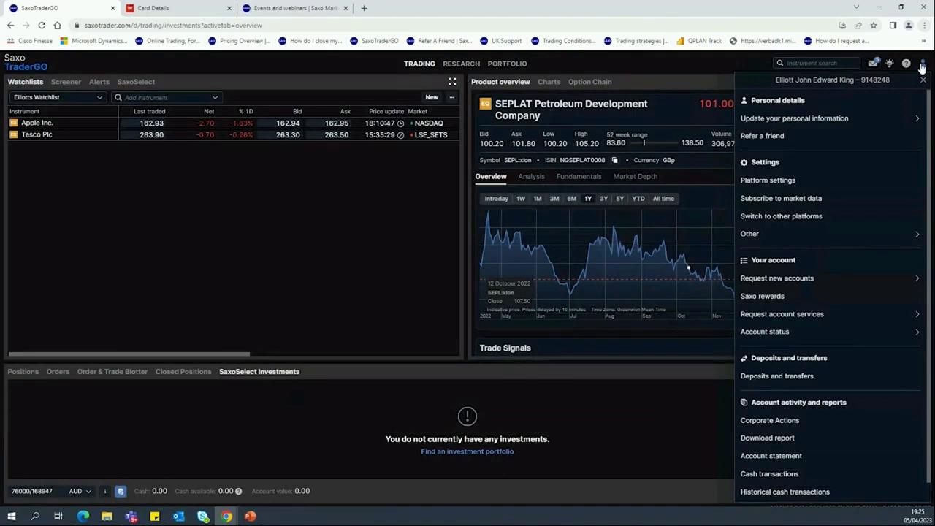
click(921, 65)
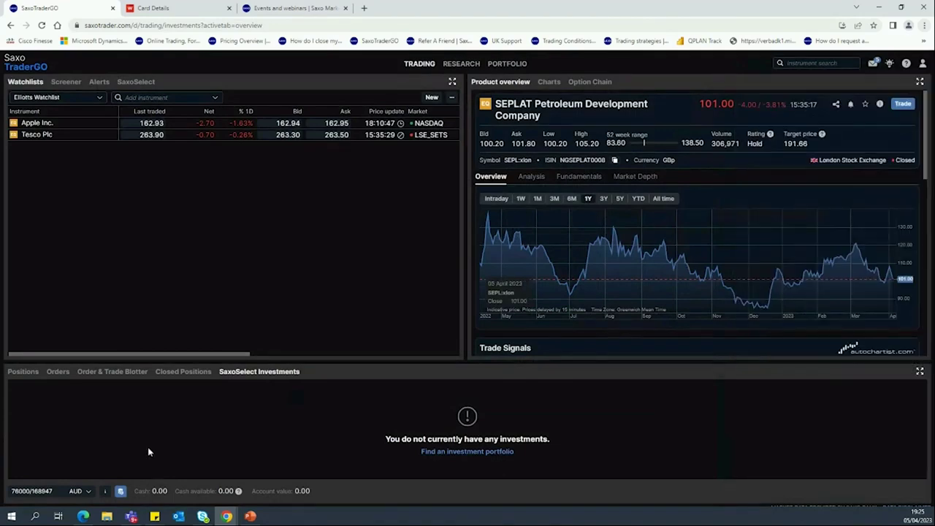
click(921, 65)
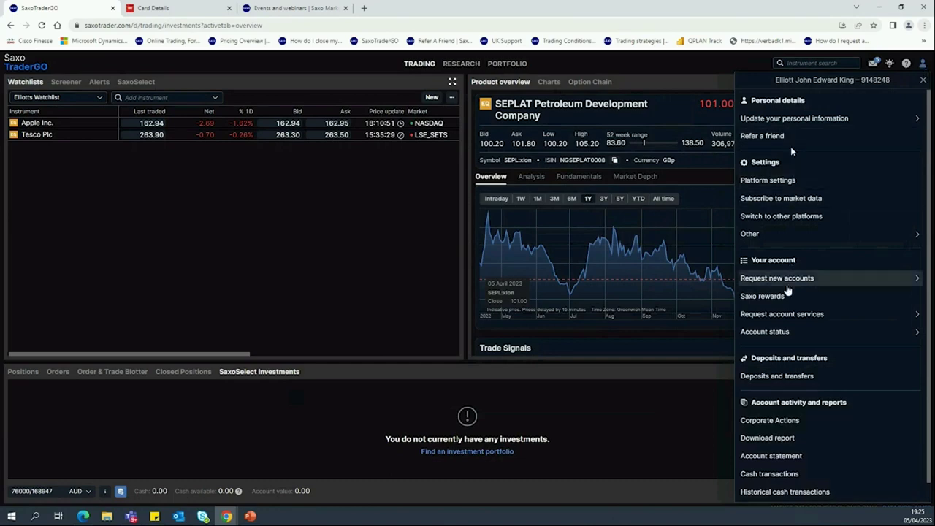
click(683, 435)
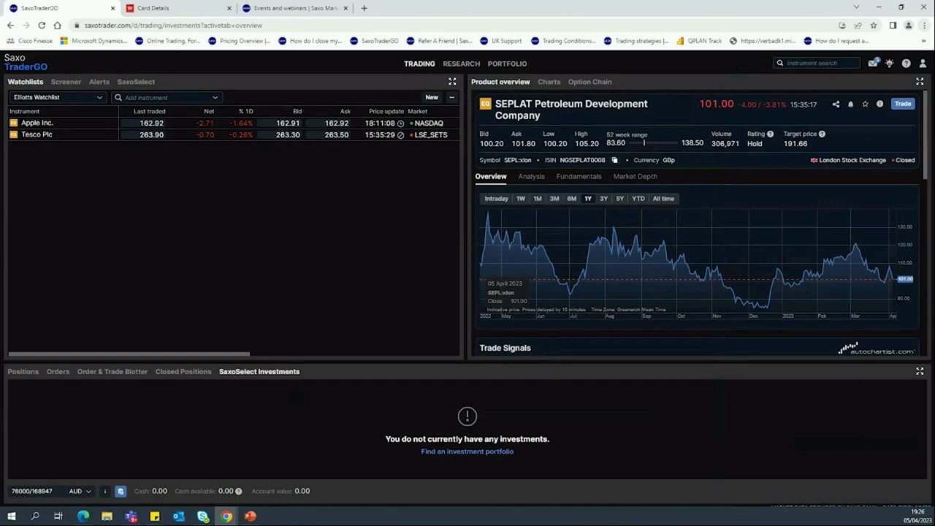
Search all products for "apple", select the Apple Inc. CFD, and open its trade ticket
click(812, 64)
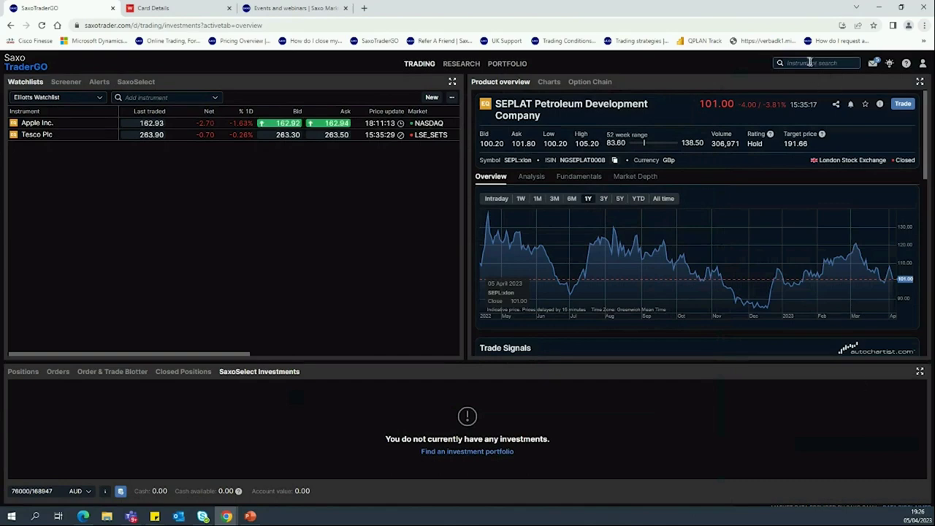
text(apple)
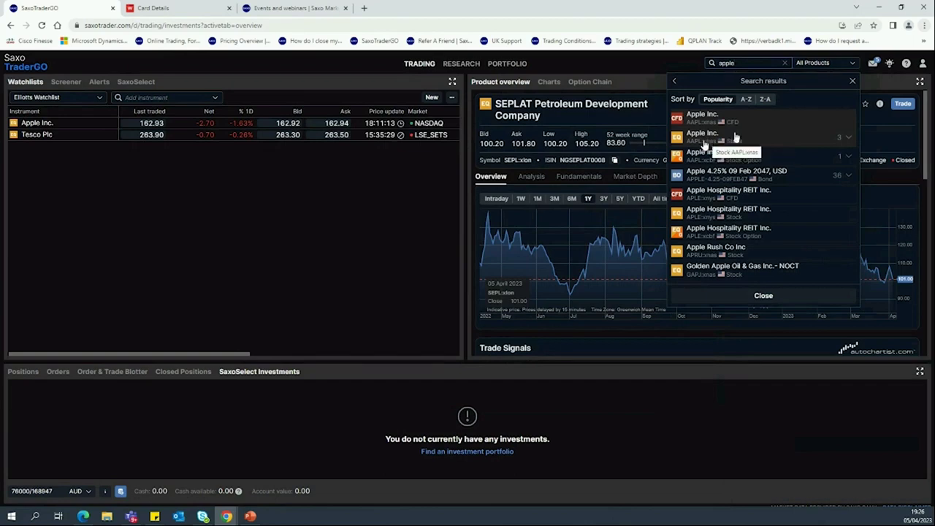
click(694, 119)
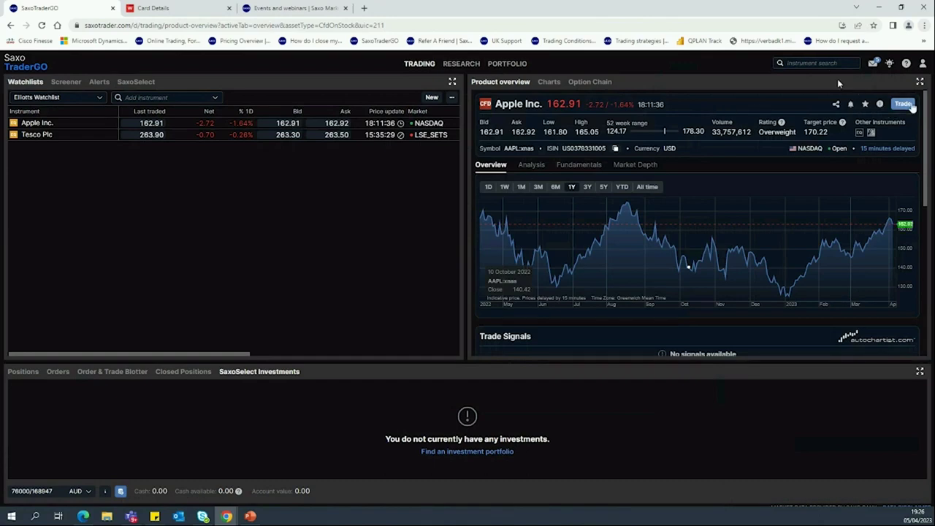
click(904, 104)
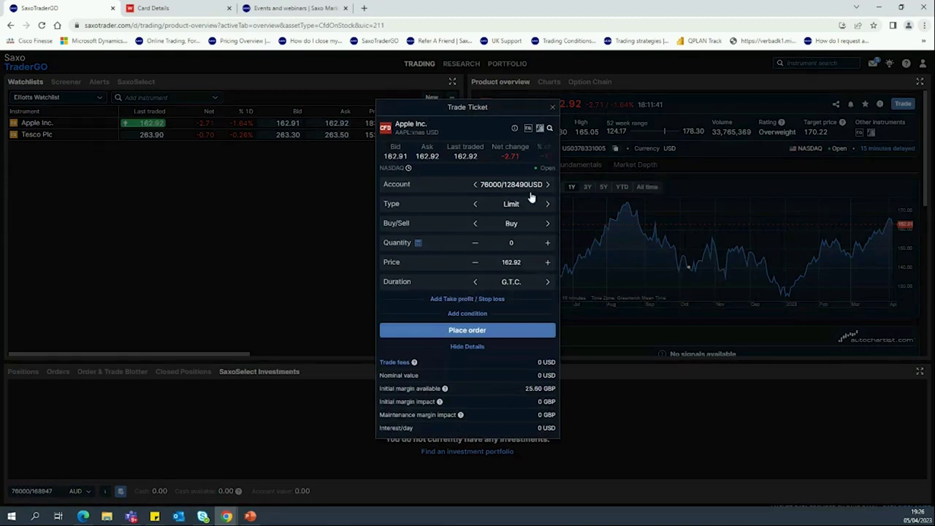
Show the Sell side of the Apple Inc. CFD trade ticket, dismiss the ticket and switch to the trial account's SaxoTraderGO in Edge
click(475, 225)
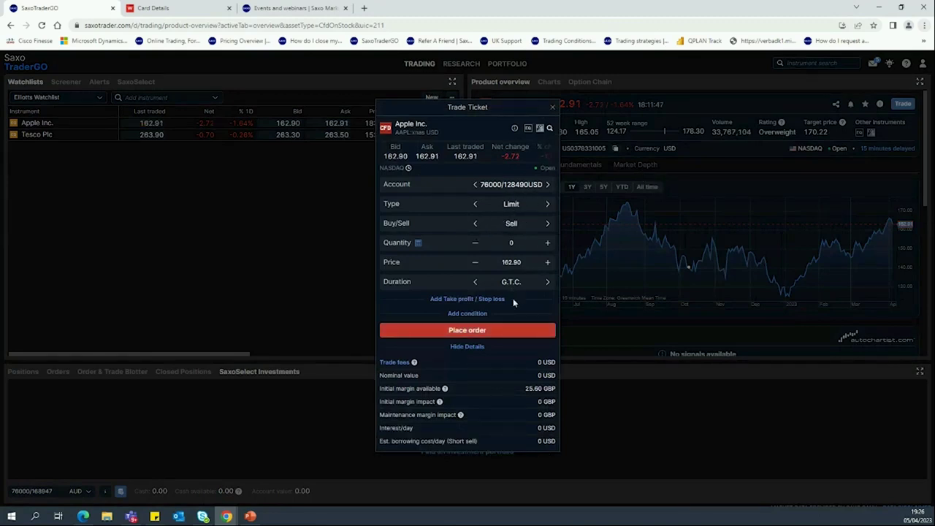
click(552, 108)
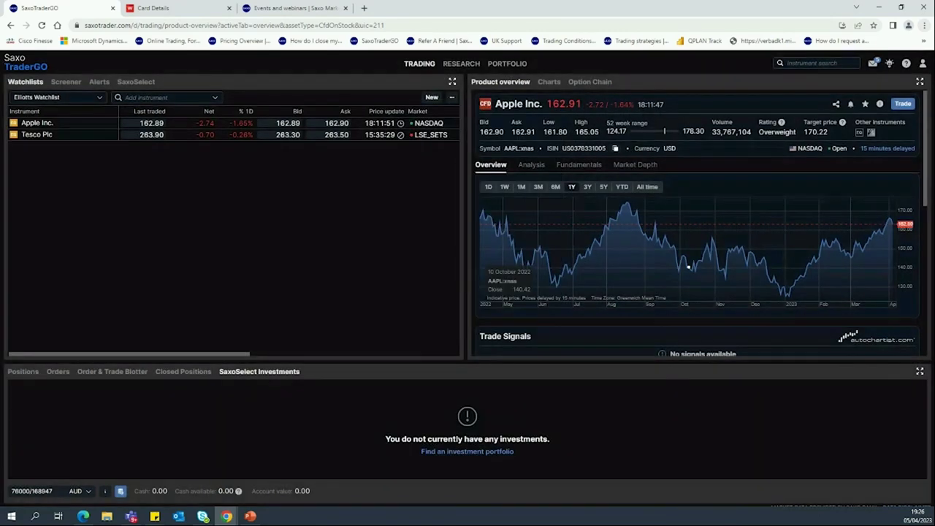
key(alt+Tab)
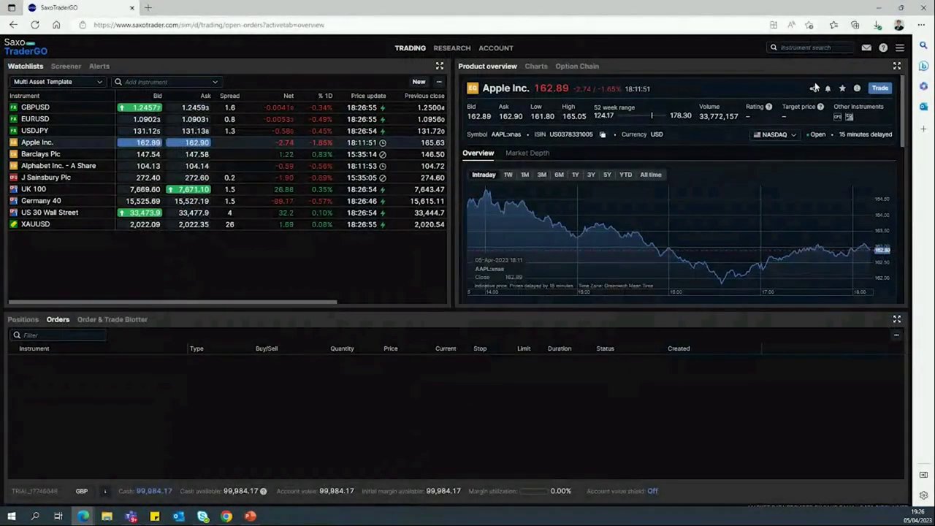
Search the instruments for "apple" and open the product overview of the Apple Inc. CFD
click(838, 116)
click(541, 91)
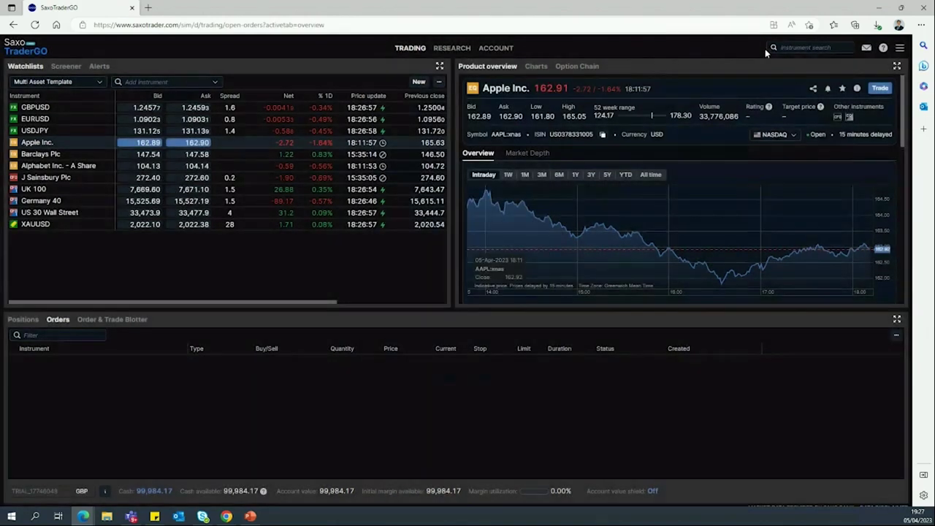
click(765, 48)
text(appl)
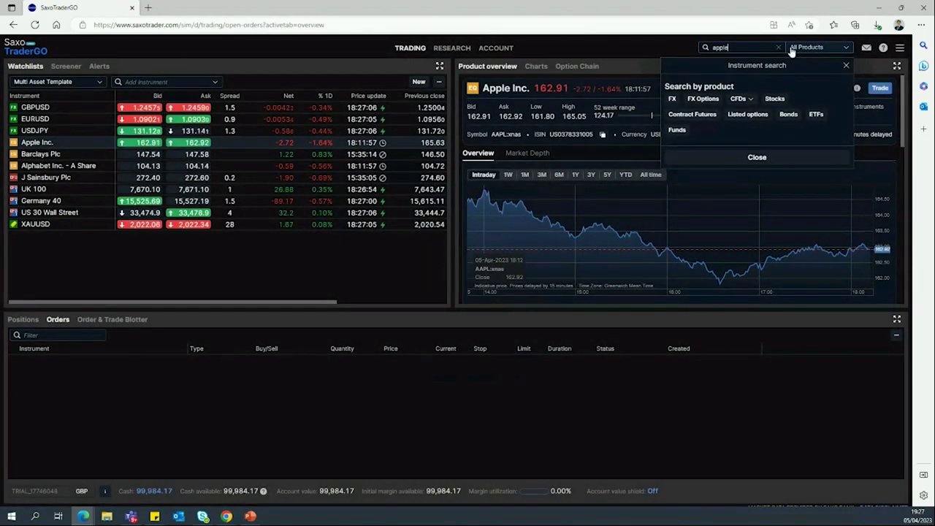
text(e)
click(742, 107)
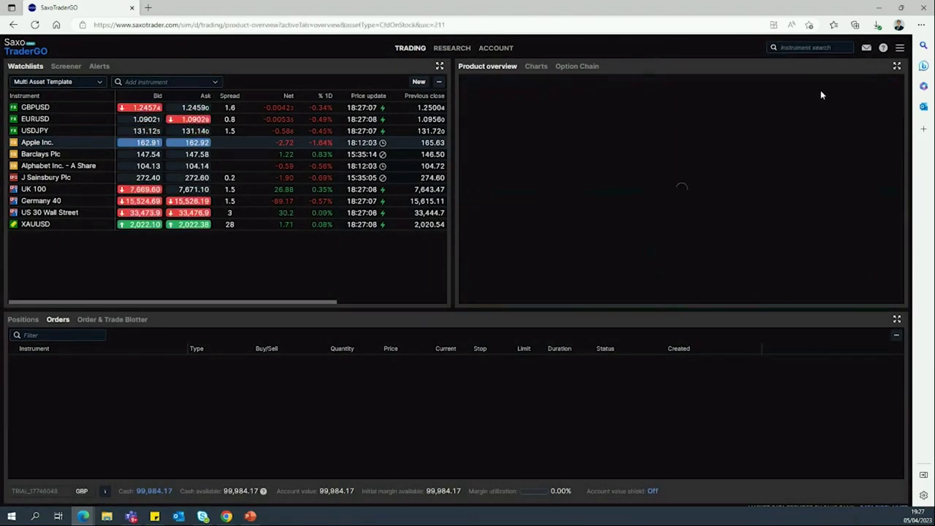
Place a market order to sell 100 Apple Inc. CFDs
click(880, 89)
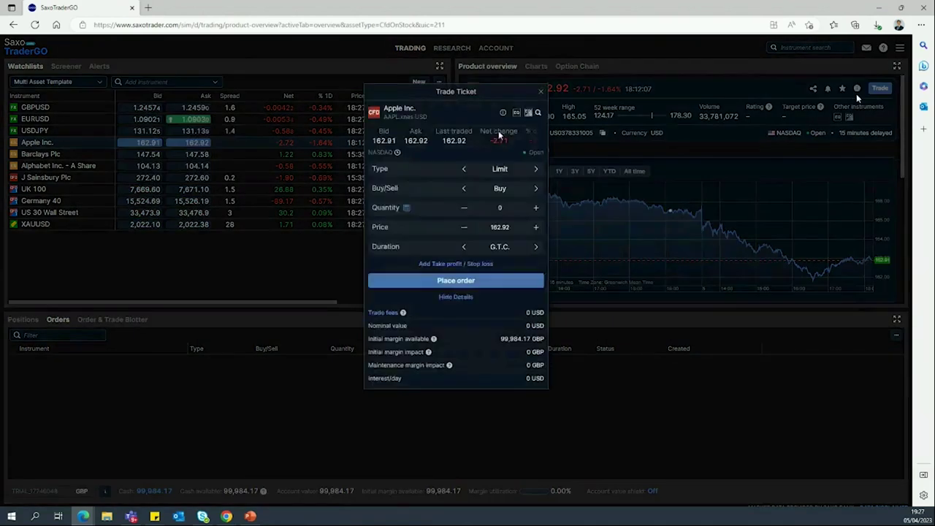
click(536, 189)
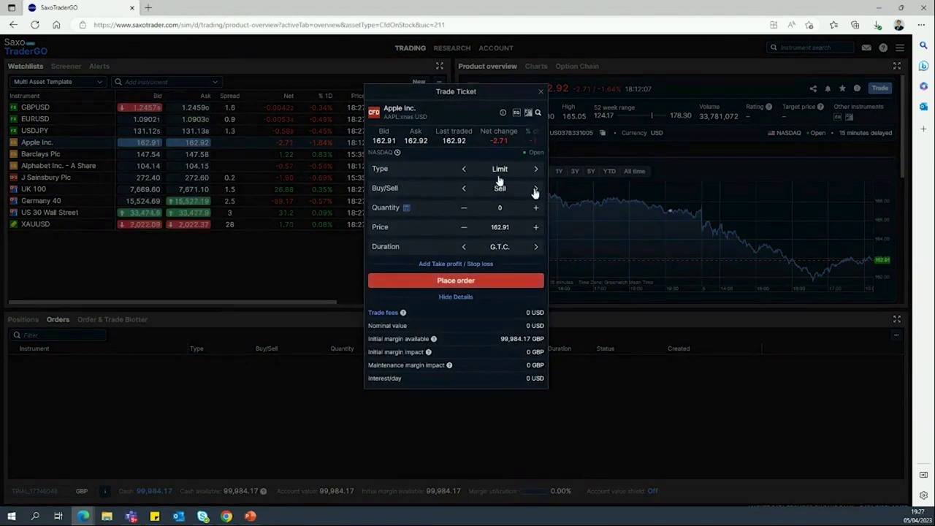
click(497, 171)
click(387, 252)
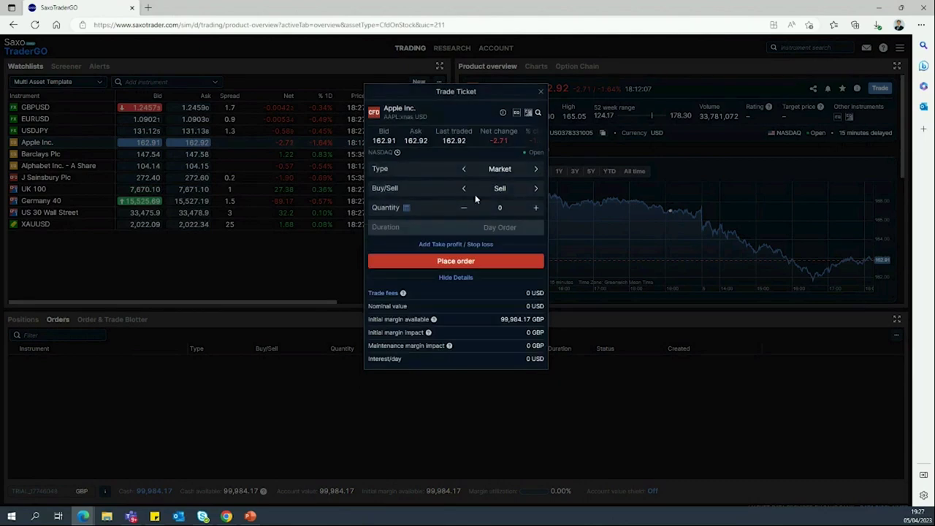
click(505, 209)
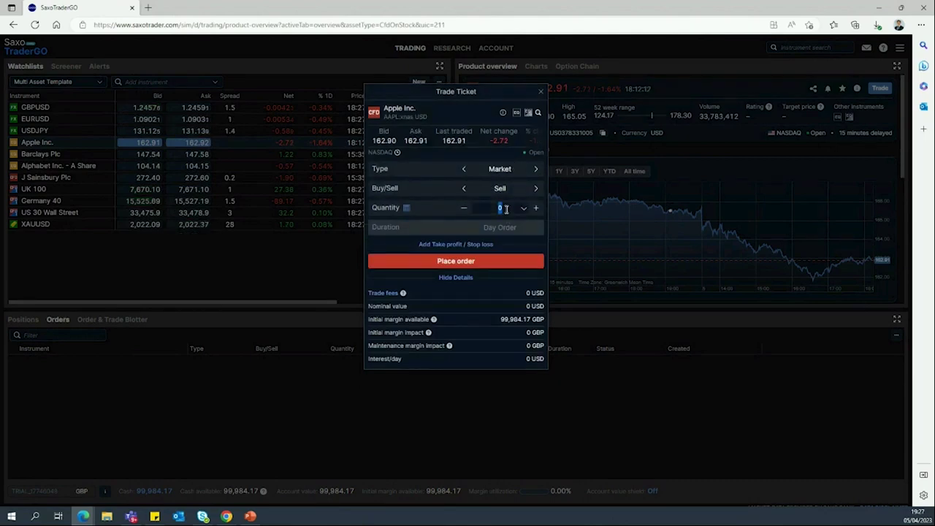
text(100)
click(509, 263)
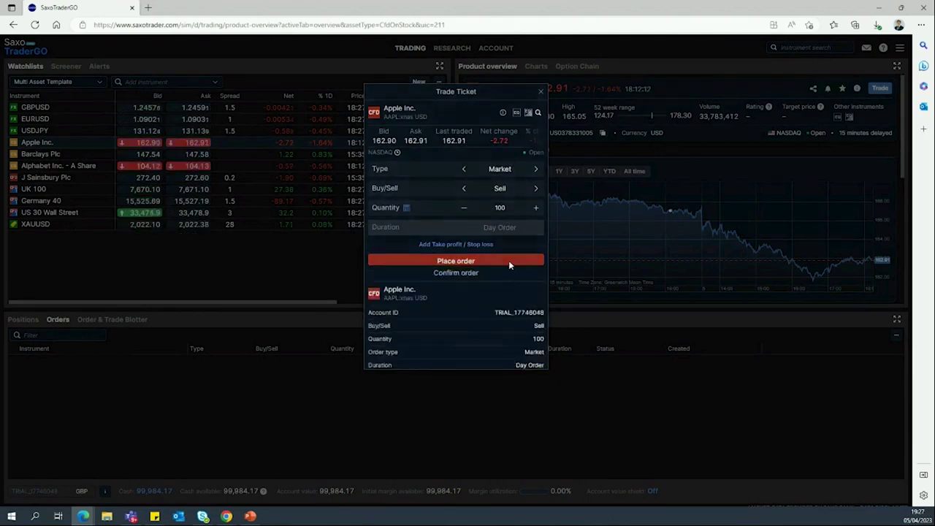
click(508, 358)
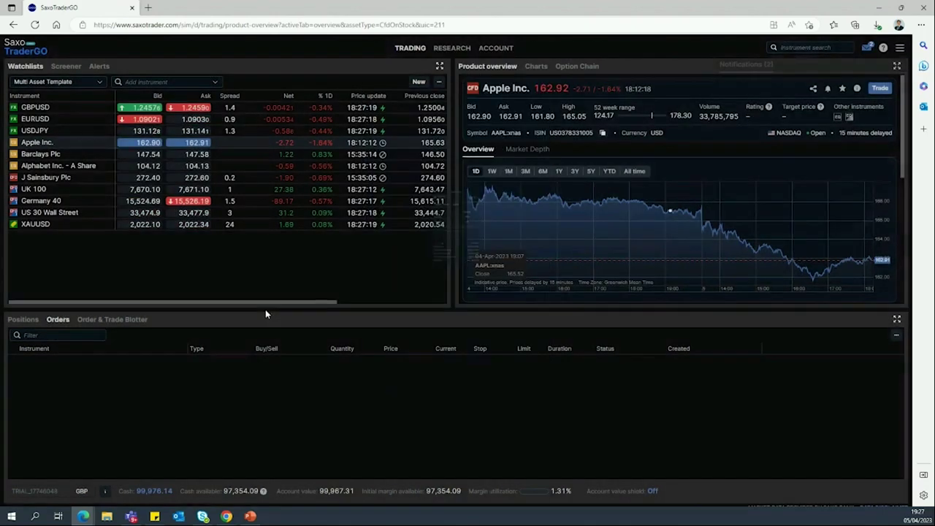
Close the open short Apple Inc. CFD position at market and acknowledge the trade notifications
click(790, 322)
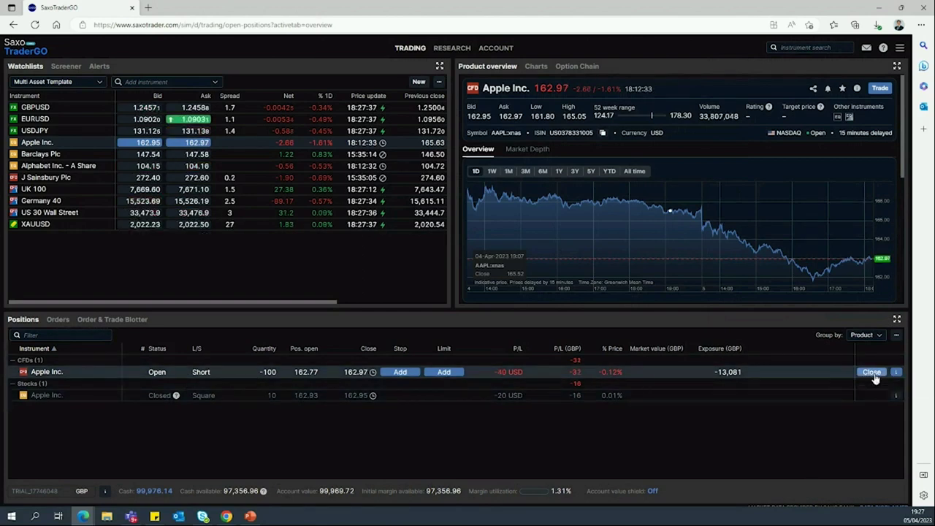
click(873, 373)
click(495, 276)
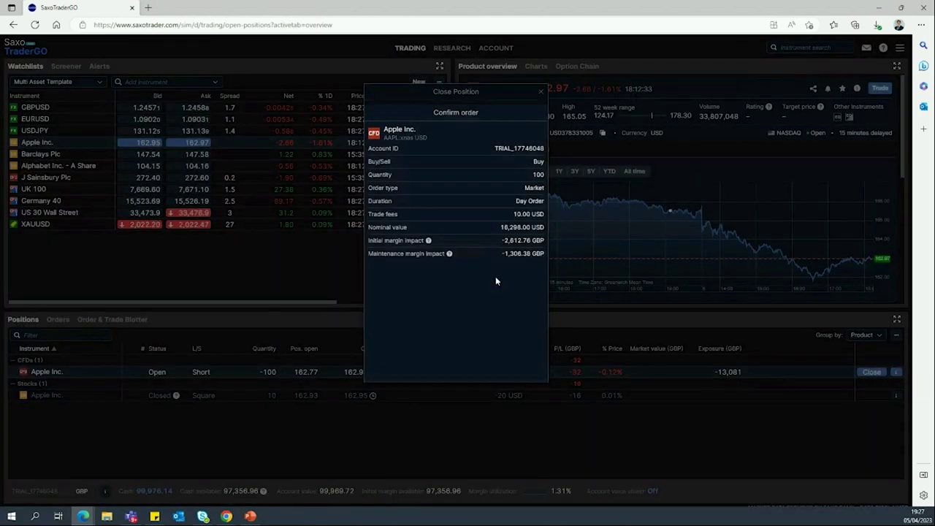
click(521, 375)
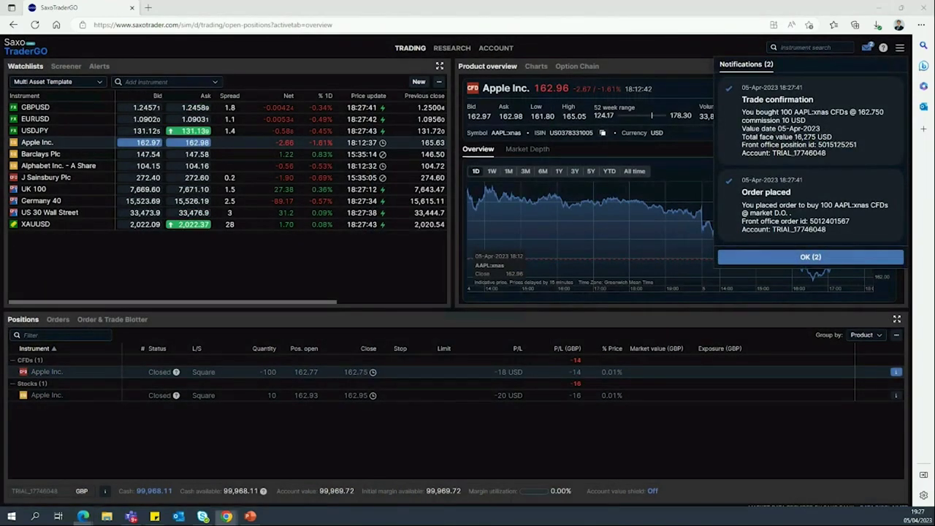
click(824, 260)
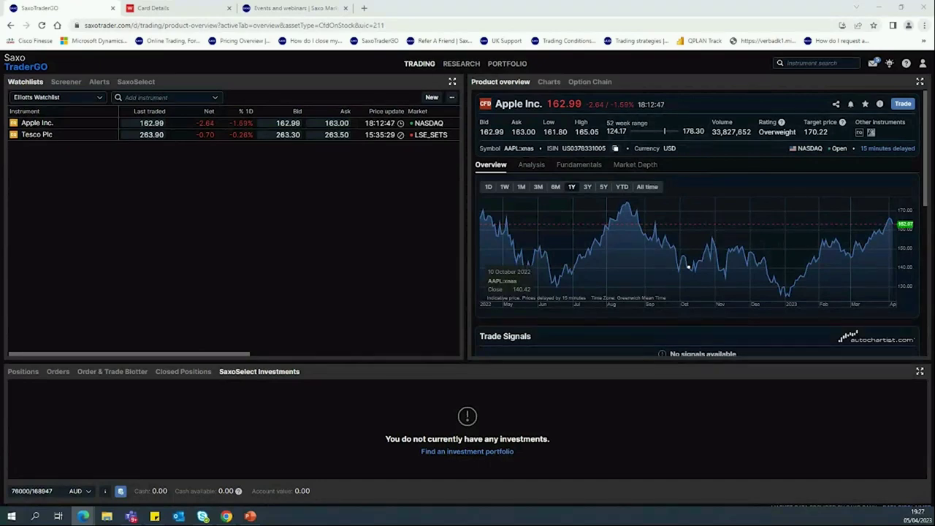
Open the research overview on the live platform in Chrome and close the two other browser tabs
click(688, 267)
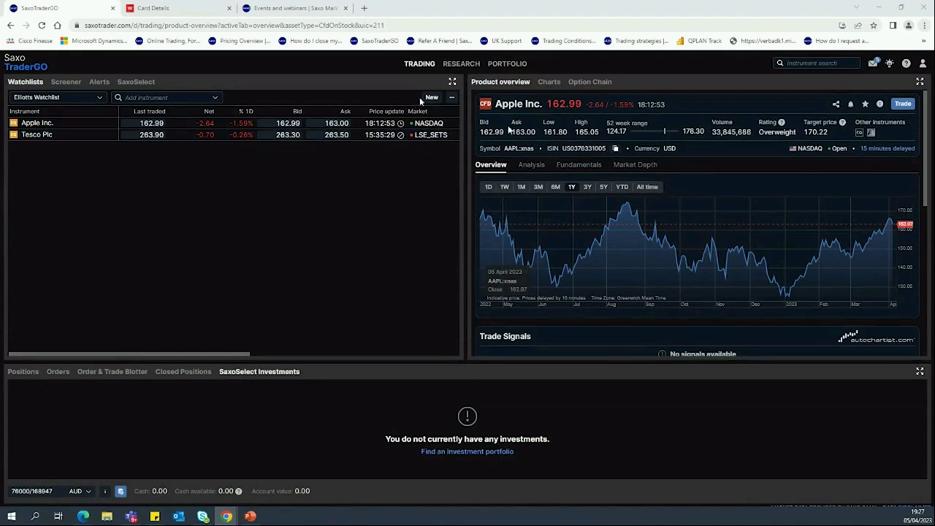
click(461, 65)
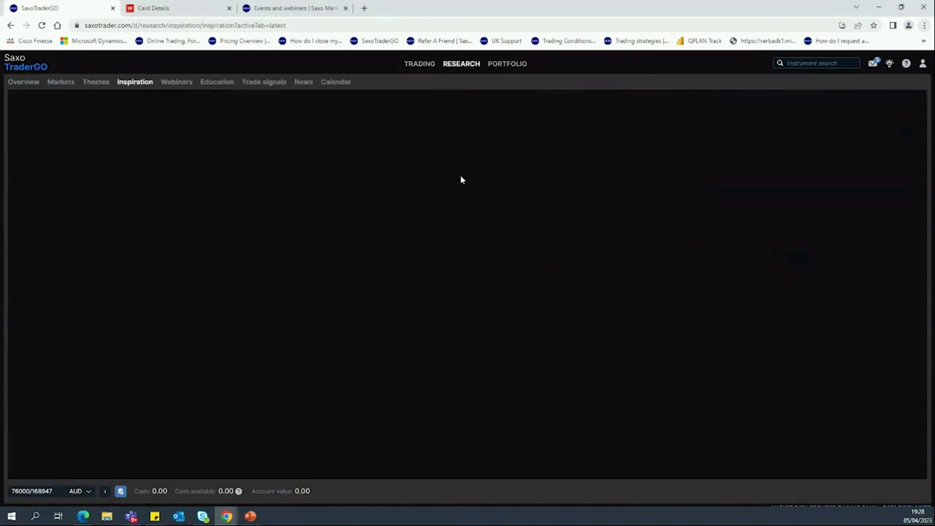
click(419, 64)
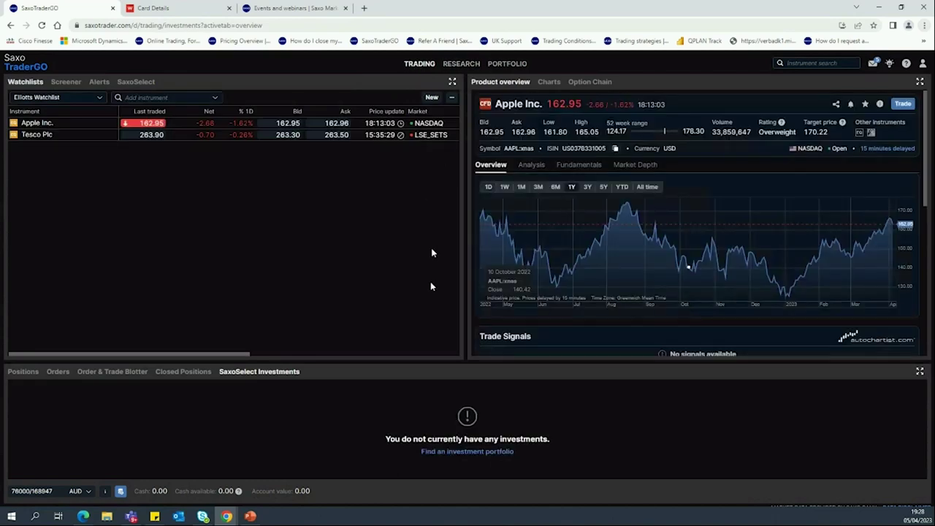
click(461, 64)
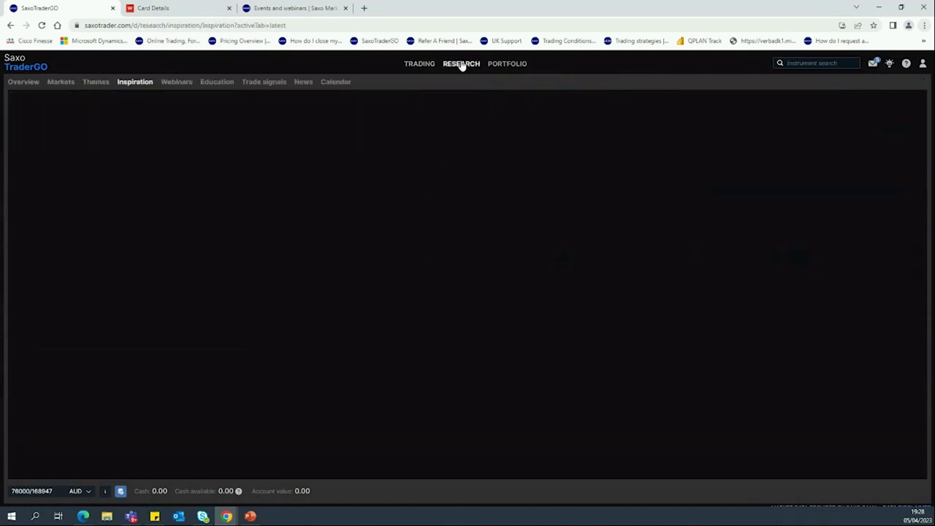
click(228, 8)
click(229, 8)
click(24, 83)
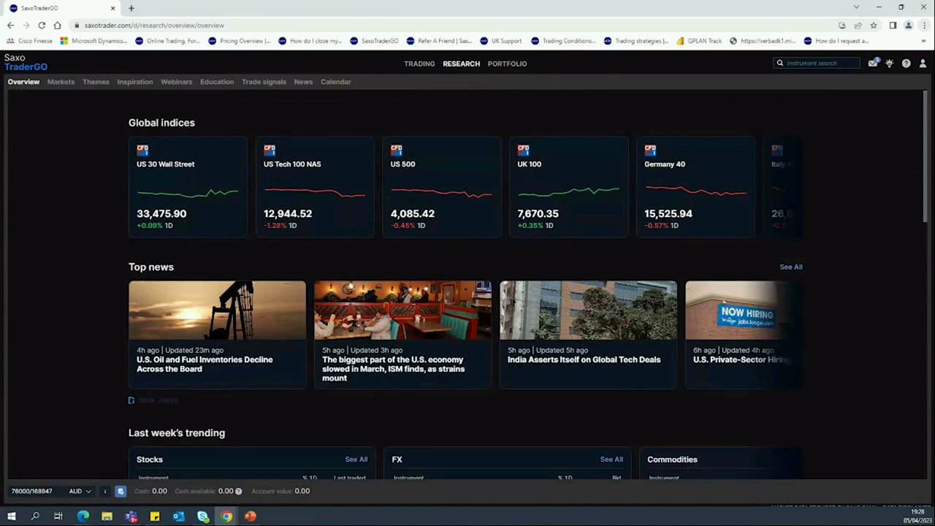
Browse the global indices through to the end of the list
mouse_move(263, 180)
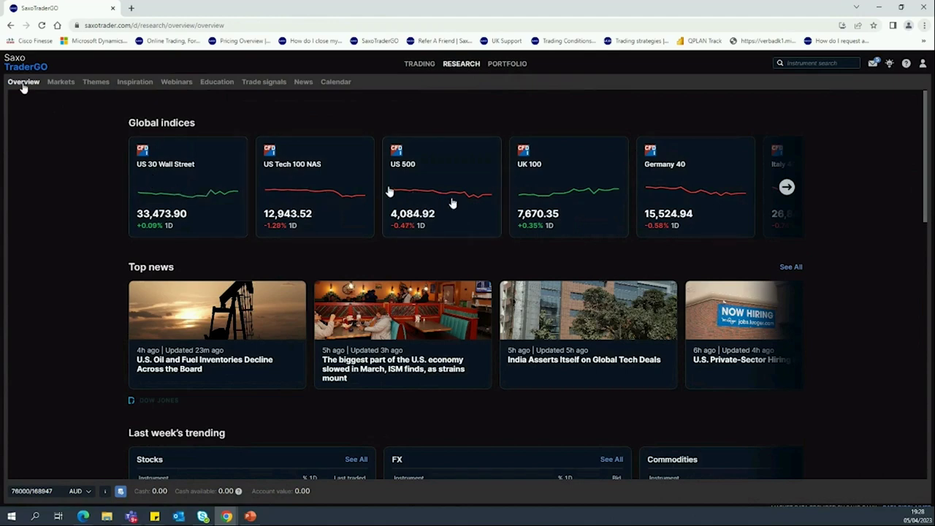
click(786, 187)
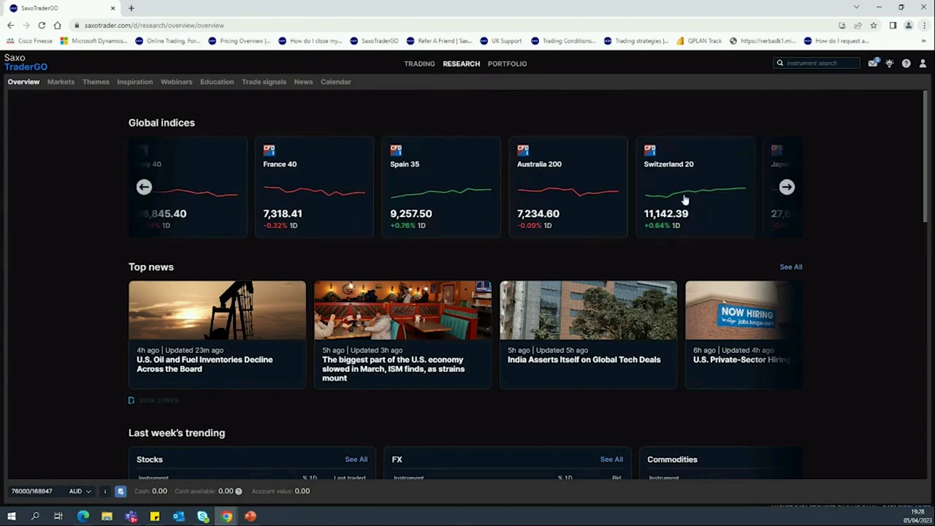
click(787, 189)
click(786, 188)
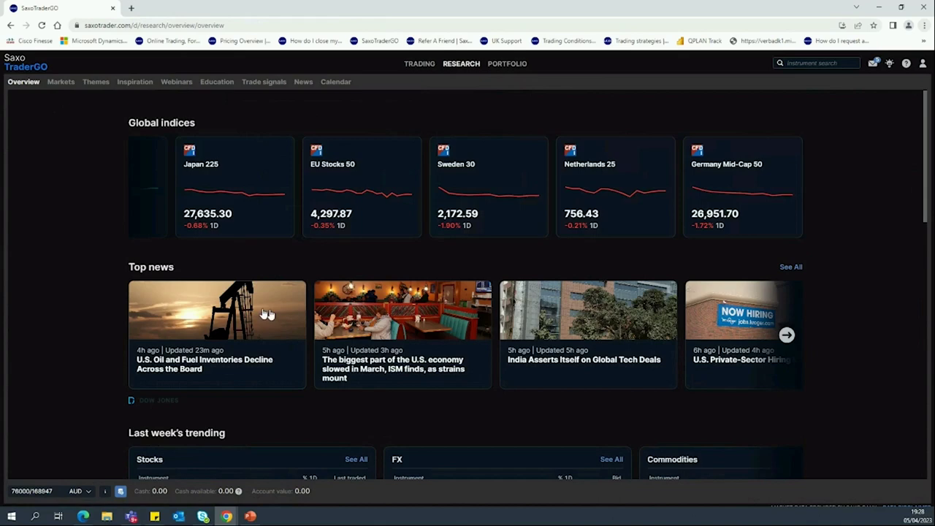
Browse the top news and read the article "S&P 500 Slips on Renewed Recession Fears"
scroll(261, 307, down, 1)
scroll(204, 302, down, 1)
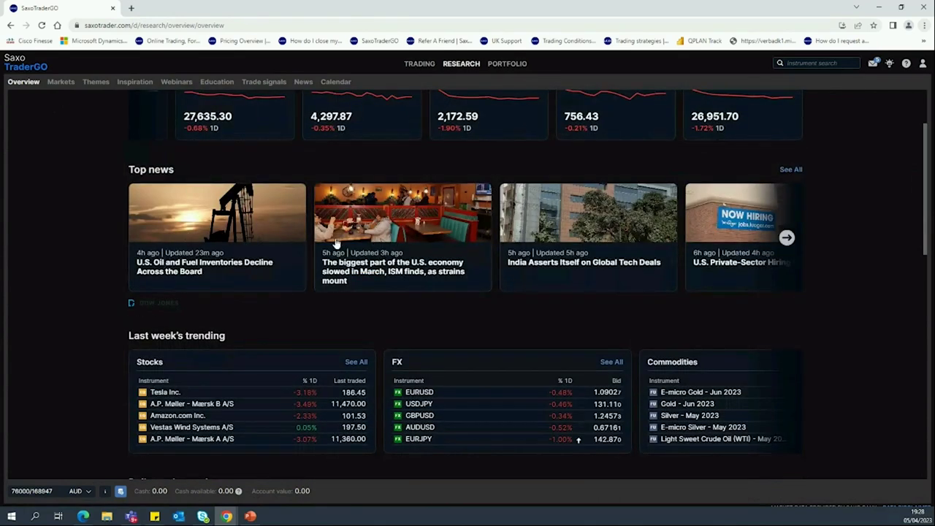
click(786, 238)
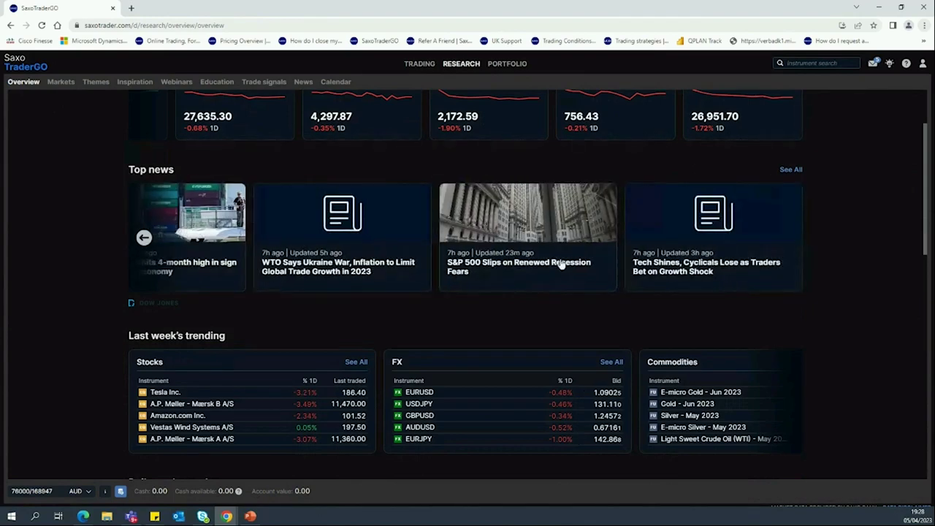
click(553, 261)
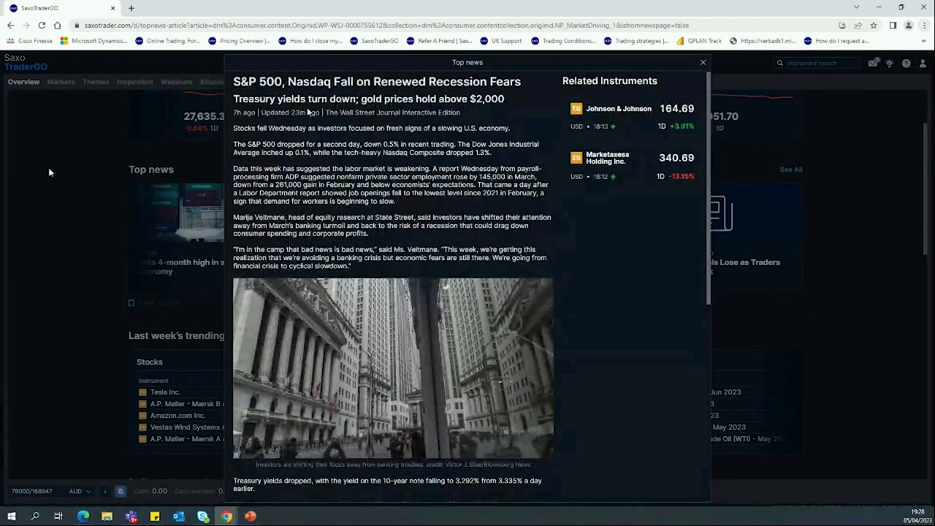
scroll(344, 294, down, 5)
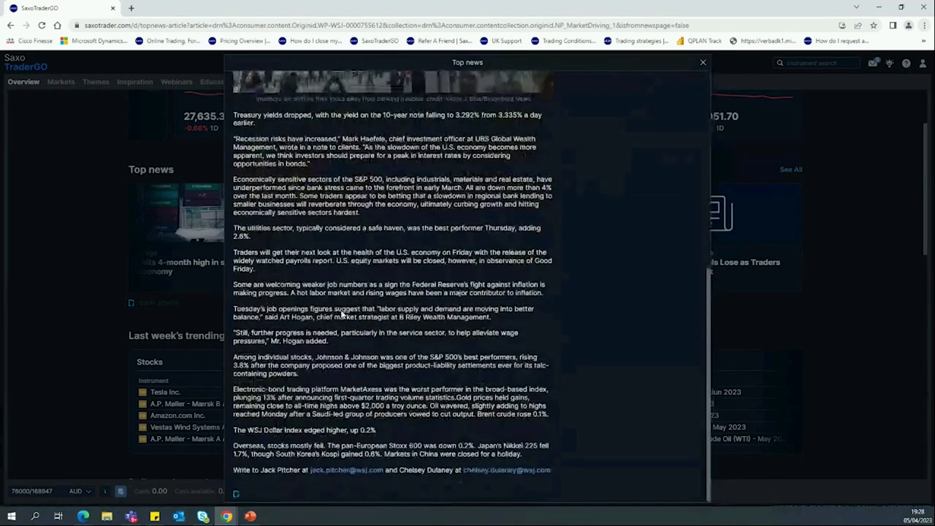
scroll(343, 294, up, 5)
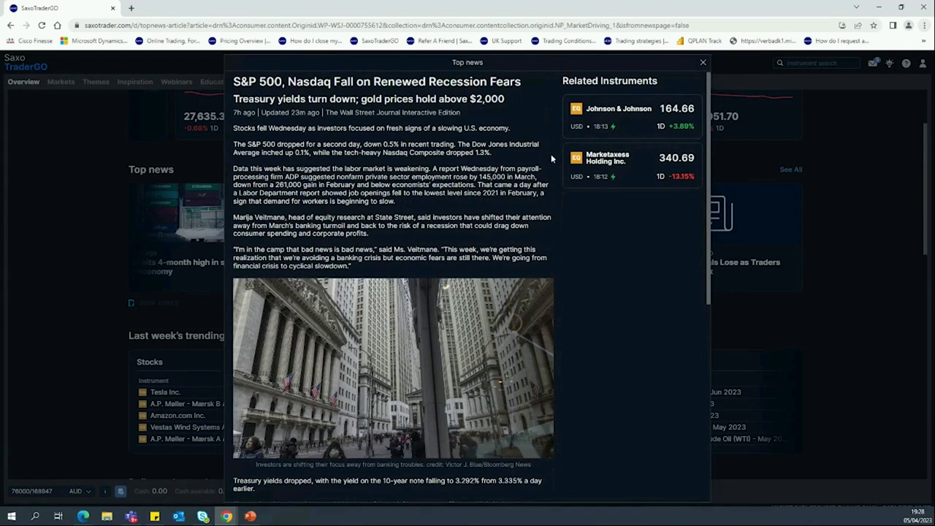
View the article's related Johnson & Johnson stock and its trade ticket, then return to the research overview
click(607, 120)
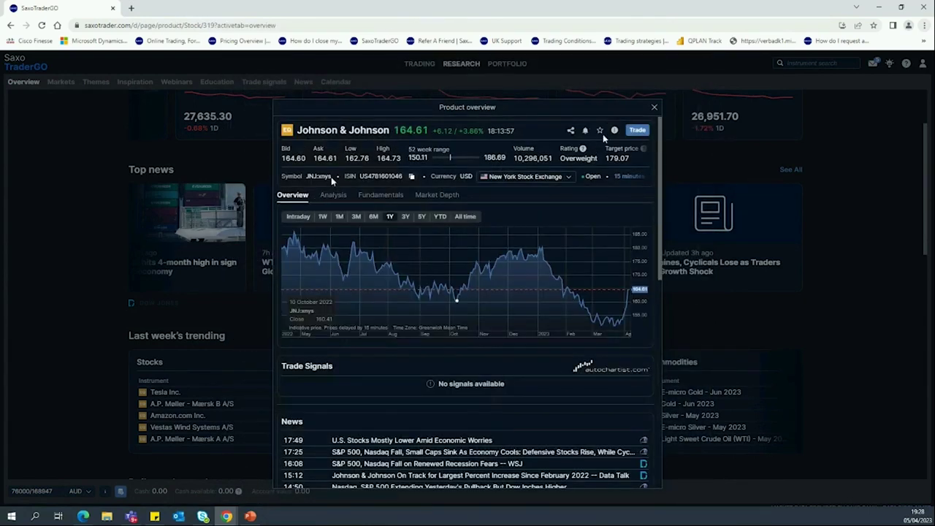
click(637, 130)
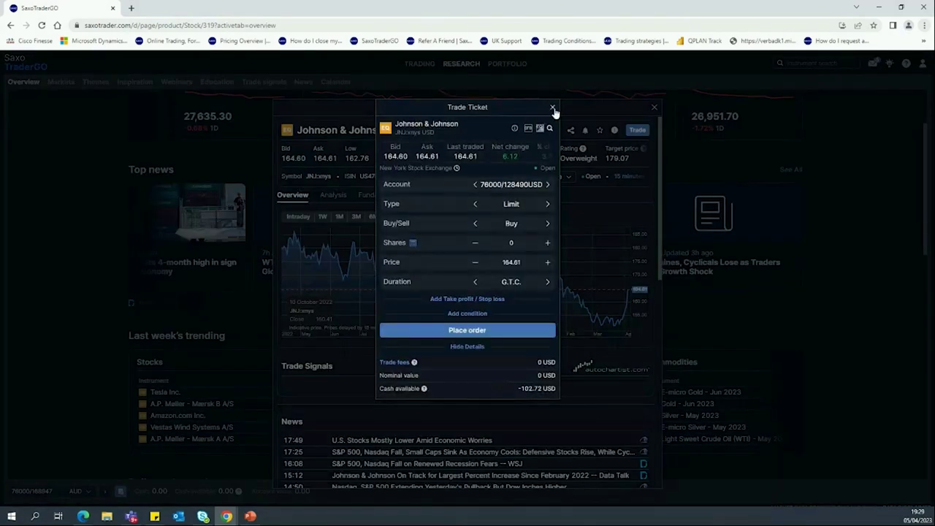
click(553, 107)
click(653, 108)
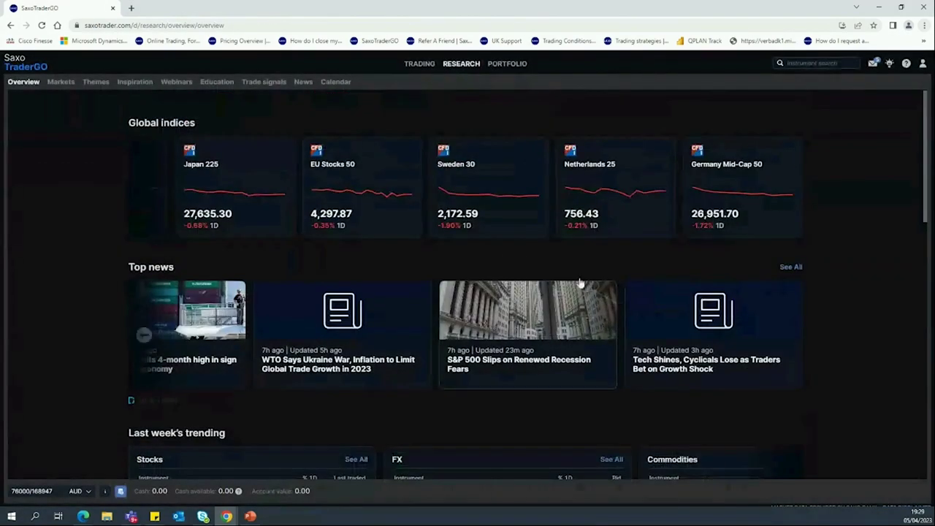
Browse last week's trending instruments and open the product overview of the A.P. Møller - Mærsk B A/S stock
scroll(469, 251, down, 3)
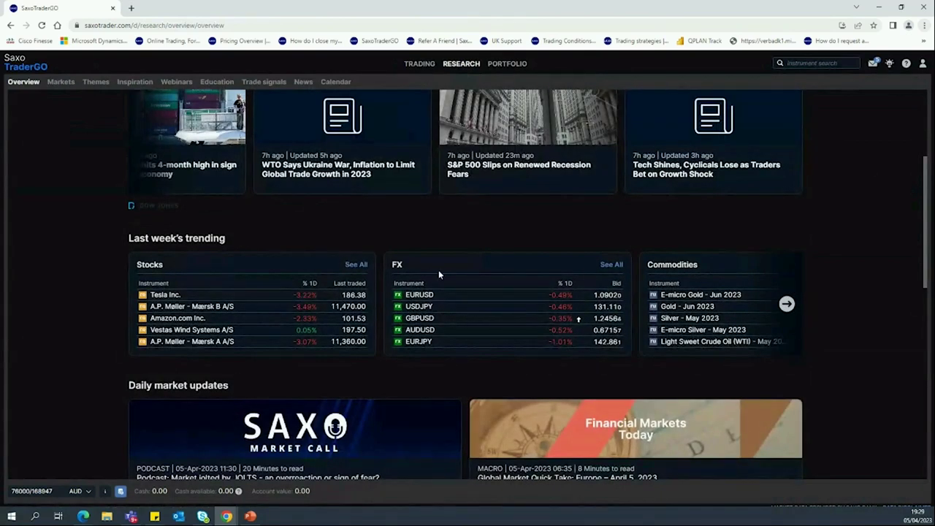
click(787, 304)
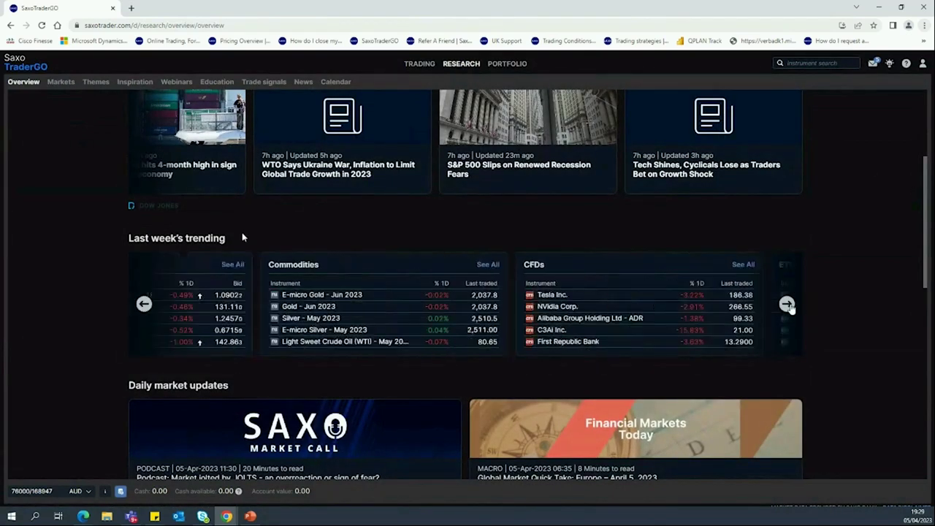
click(143, 305)
click(191, 306)
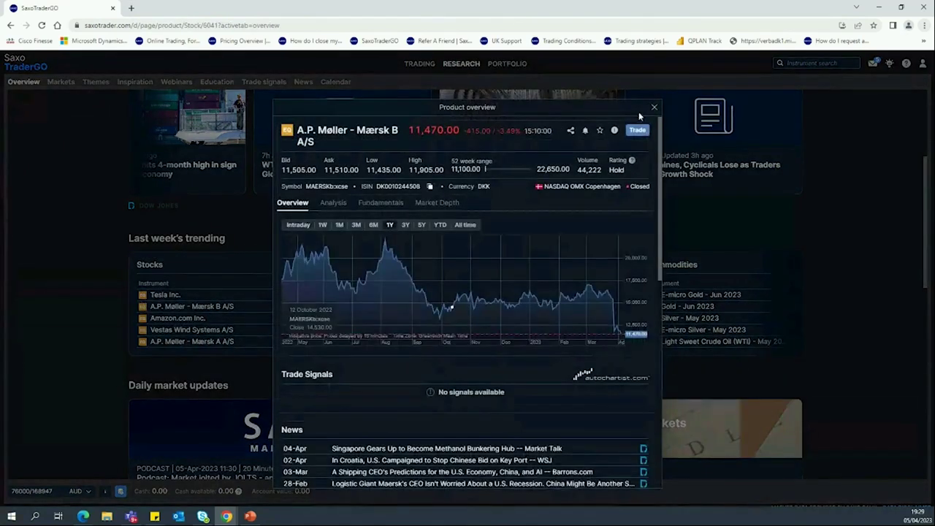
Close the Mærsk product overview, view the one for Amazon.com Inc., and return to the research overview
click(654, 107)
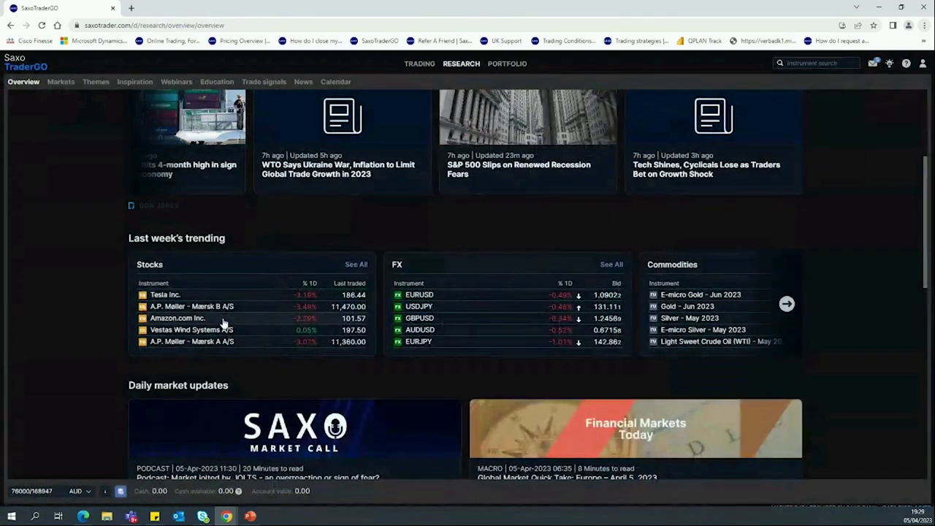
click(224, 319)
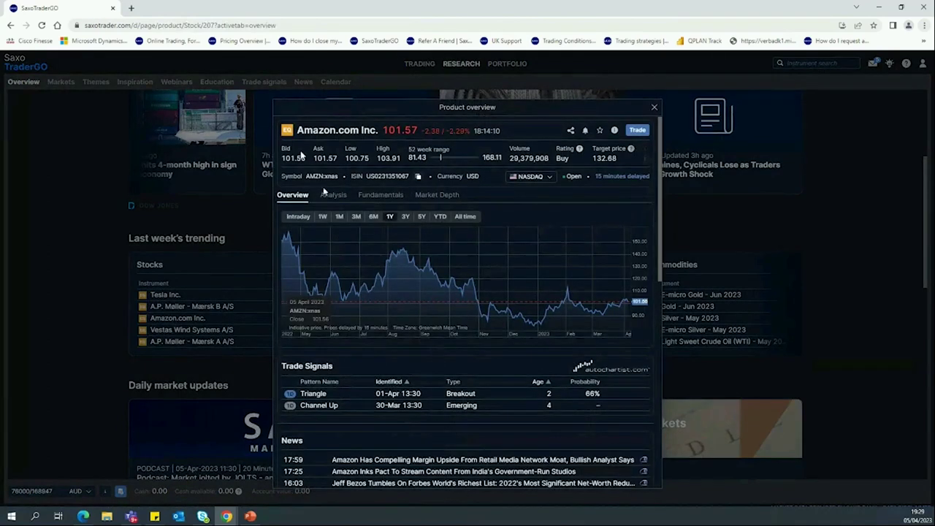
scroll(549, 345, down, 3)
scroll(548, 351, down, 3)
click(777, 271)
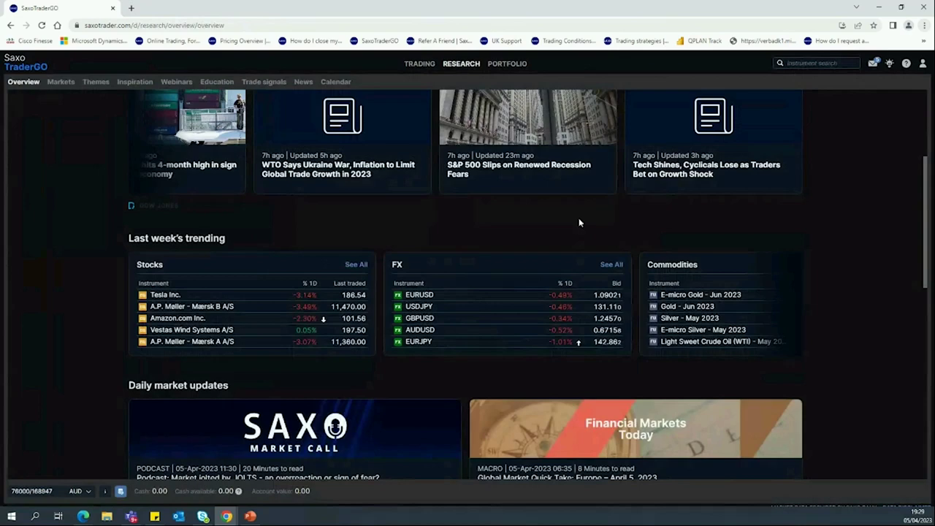
Read the daily market update "Podcast: Market jolted by JOLTS - an overreaction or sign of fear?" and close it
scroll(569, 176, down, 3)
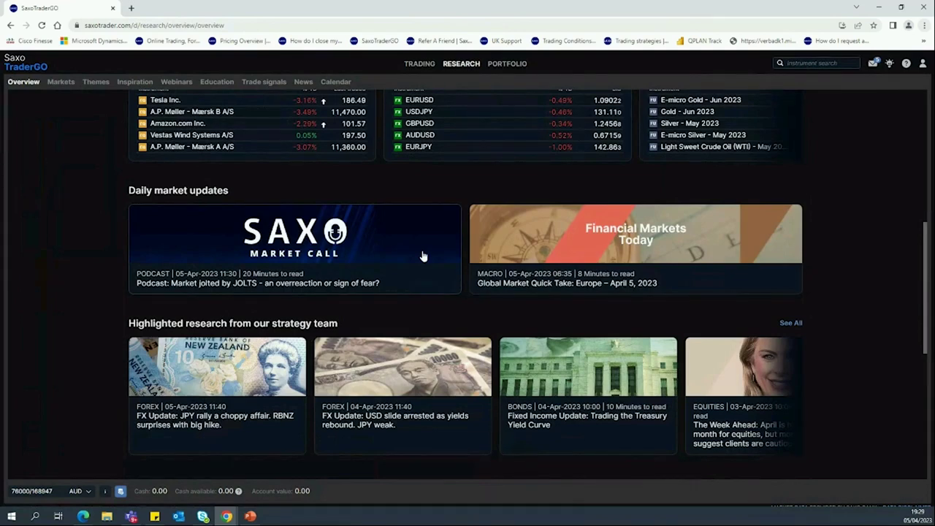
click(354, 265)
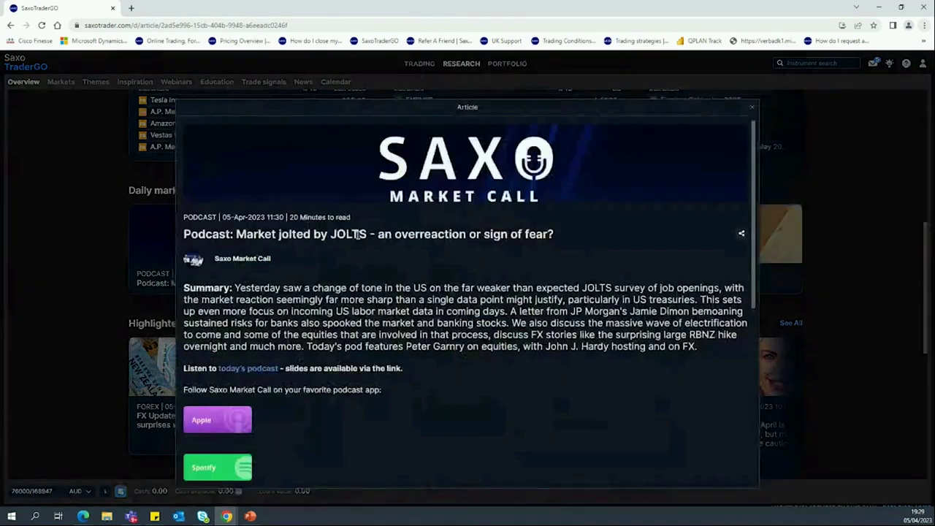
scroll(356, 234, down, 2)
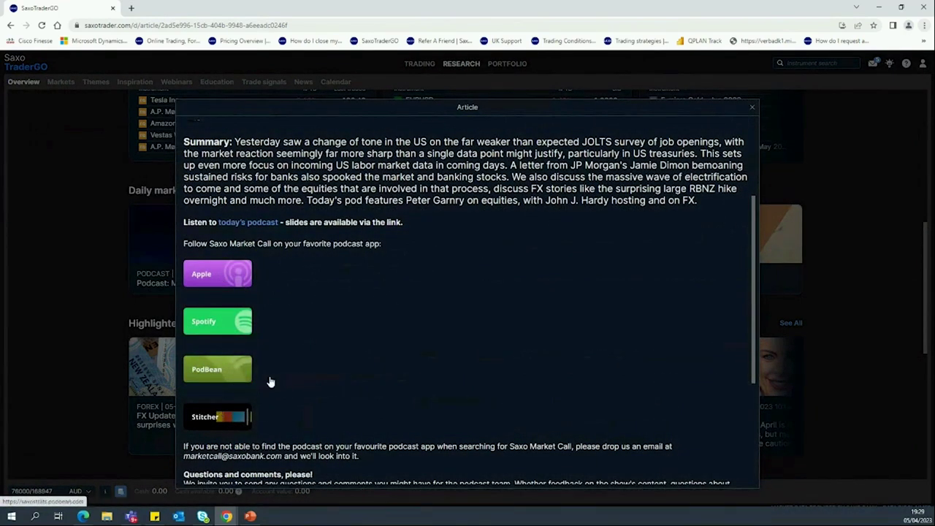
scroll(270, 381, down, 1)
scroll(291, 345, up, 3)
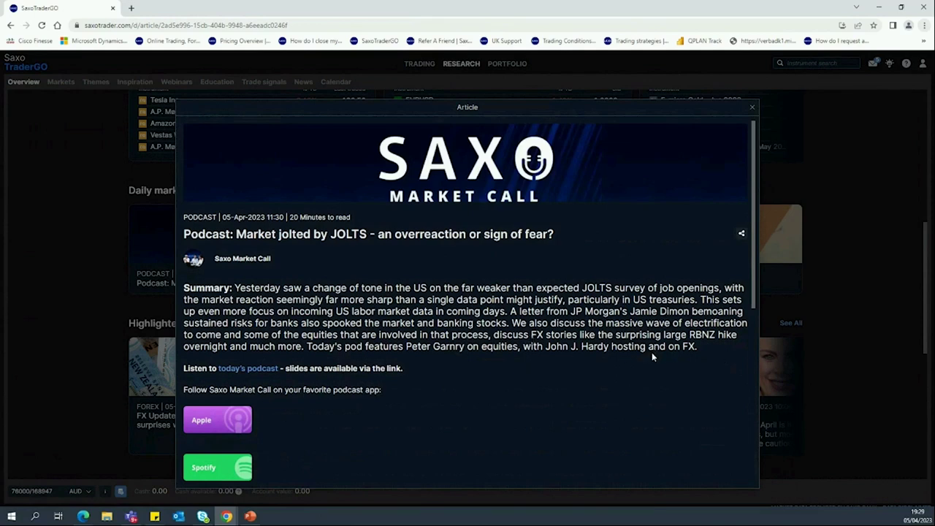
click(842, 363)
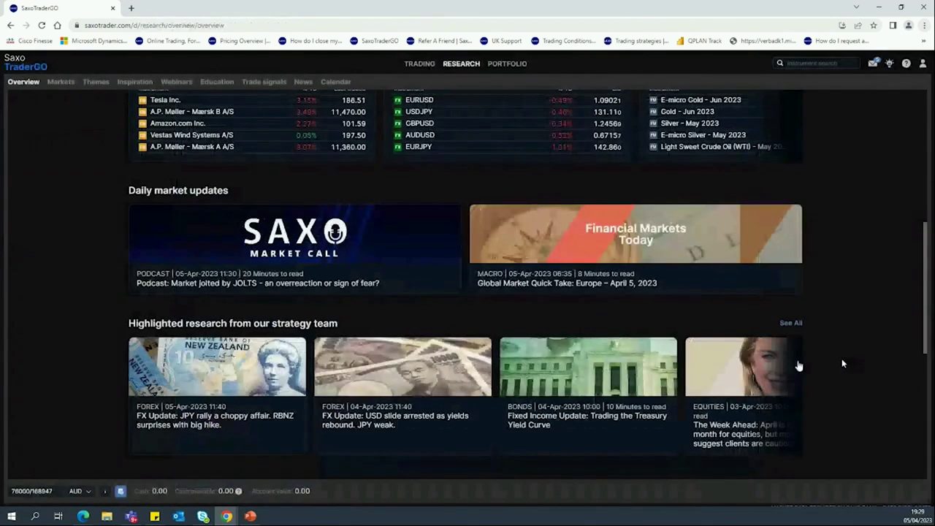
Read the daily market update "Global Market Quick Take: Europe – April 5, 2023" and close it
click(610, 262)
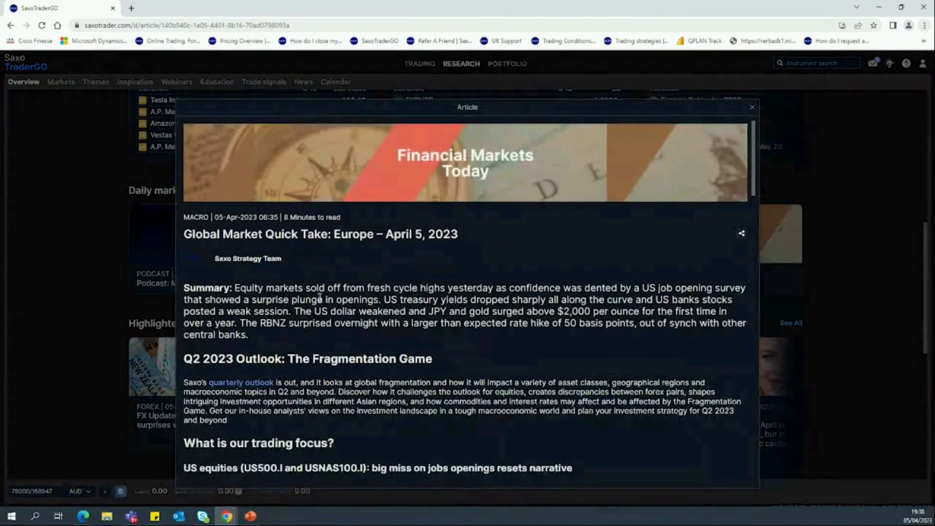
scroll(319, 298, down, 2)
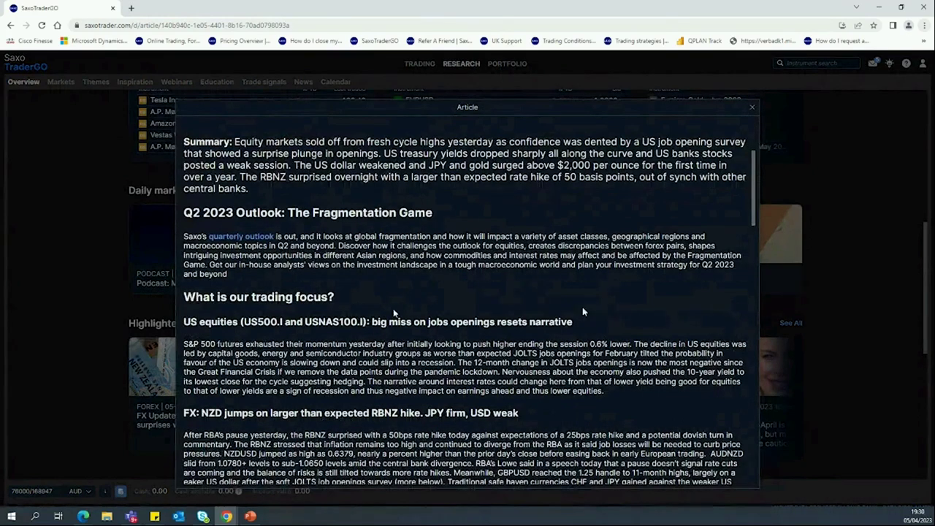
scroll(443, 307, down, 2)
key(Escape)
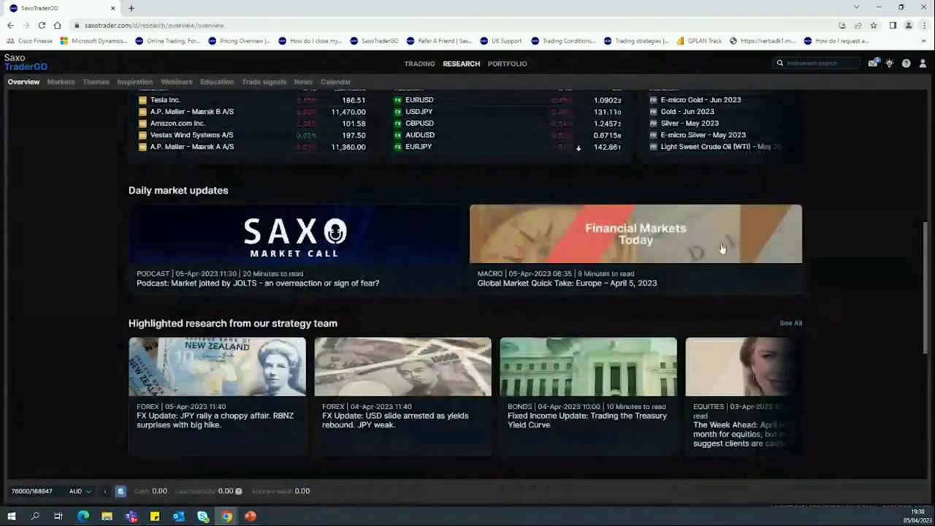
Browse the strategy team's highlighted research and advance to its further articles
scroll(529, 261, up, 3)
scroll(529, 262, up, 2)
scroll(282, 271, down, 4)
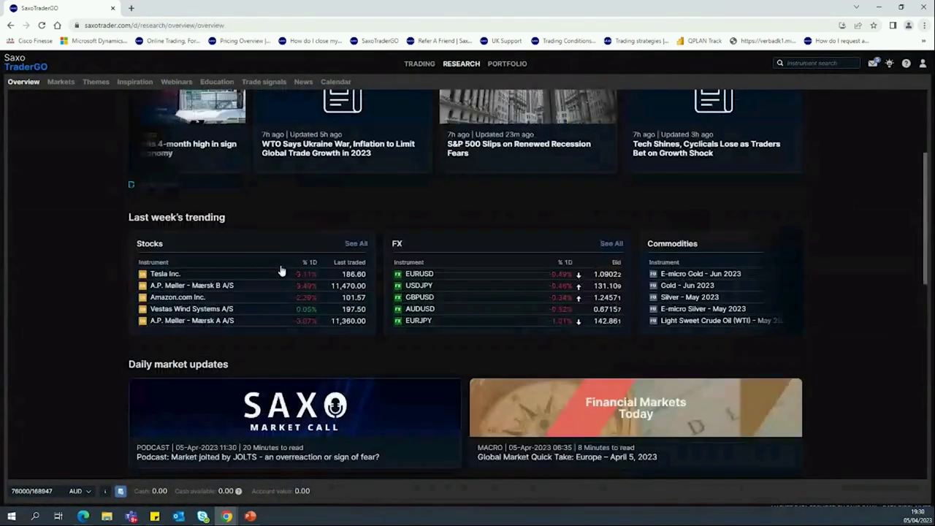
scroll(339, 255, down, 3)
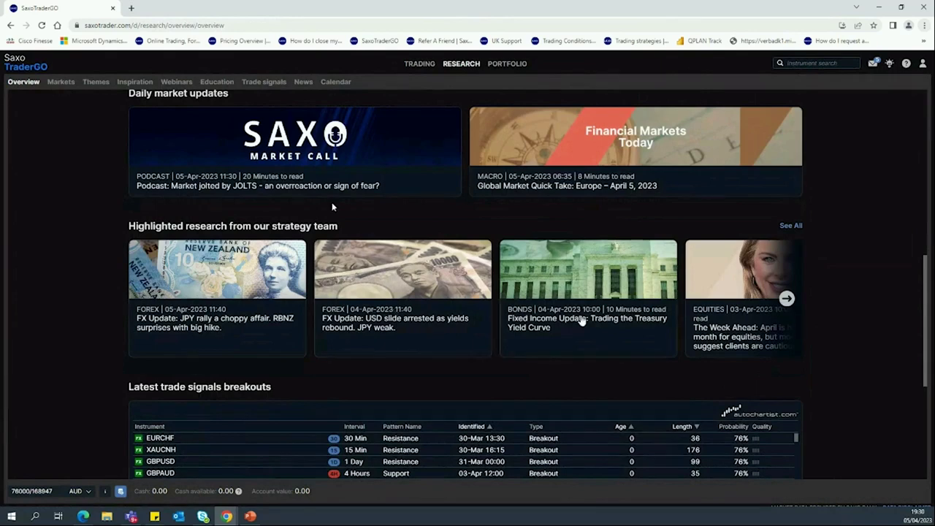
scroll(686, 328, down, 1)
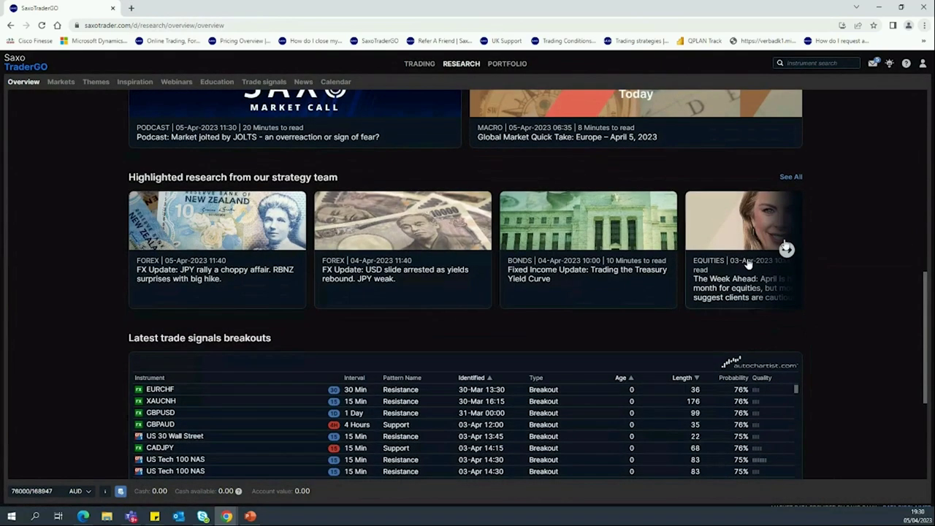
click(786, 251)
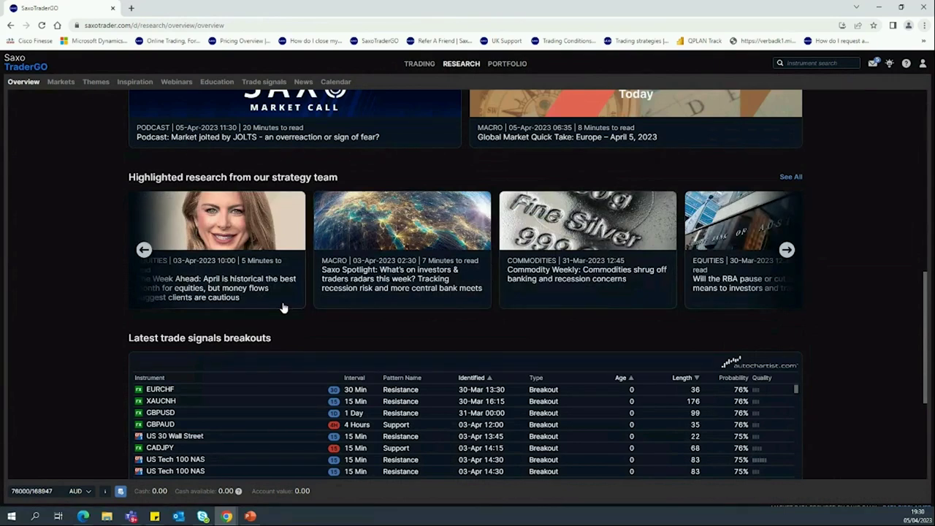
Look through the instruments listed in the latest trade signals breakouts
scroll(286, 304, down, 2)
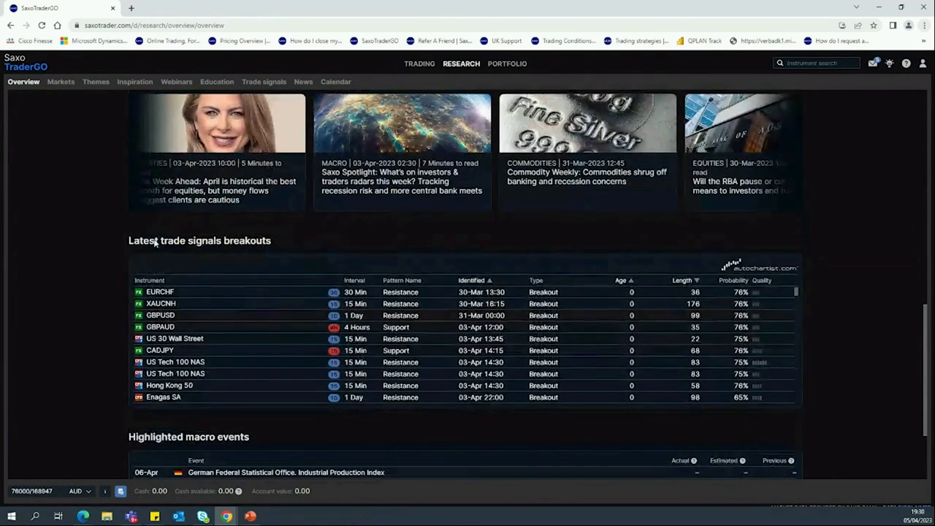
scroll(322, 371, down, 3)
scroll(321, 366, up, 3)
scroll(795, 390, down, 2)
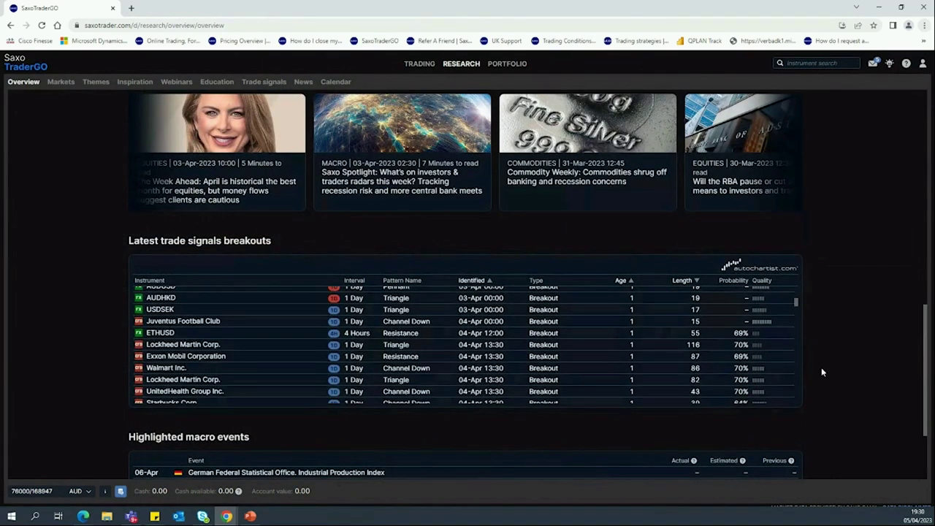
Review the highlighted macro events and expand the list to show more of them
scroll(821, 368, down, 2)
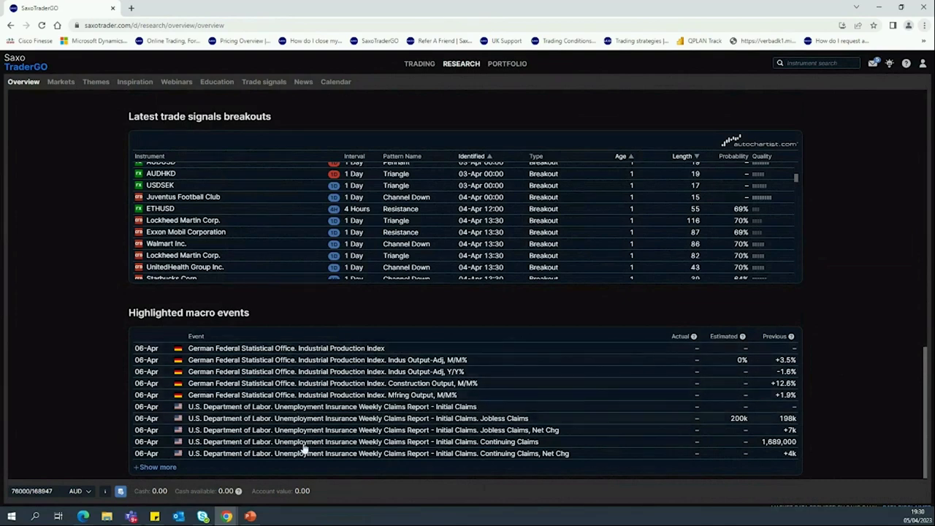
click(162, 467)
scroll(219, 409, down, 1)
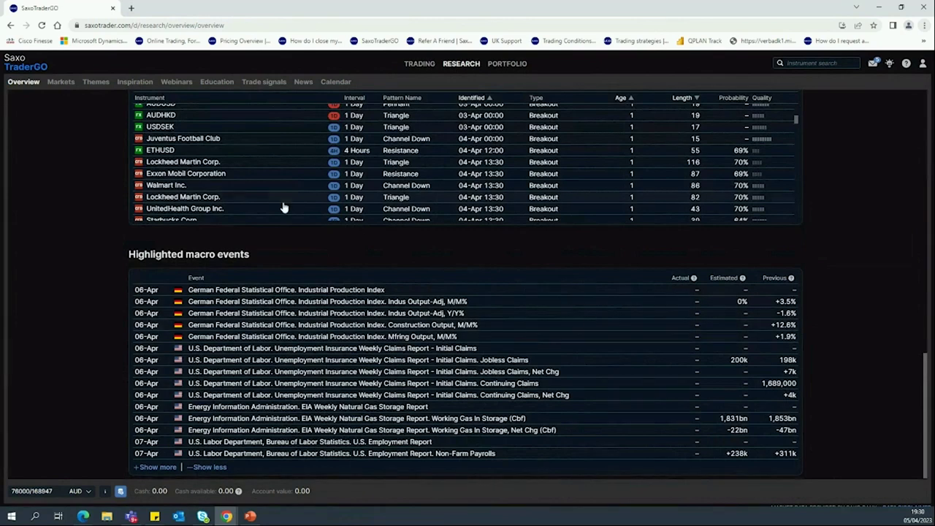
Open the stocks section of the markets research and browse the most popular global stocks and last week's trending by region
click(64, 84)
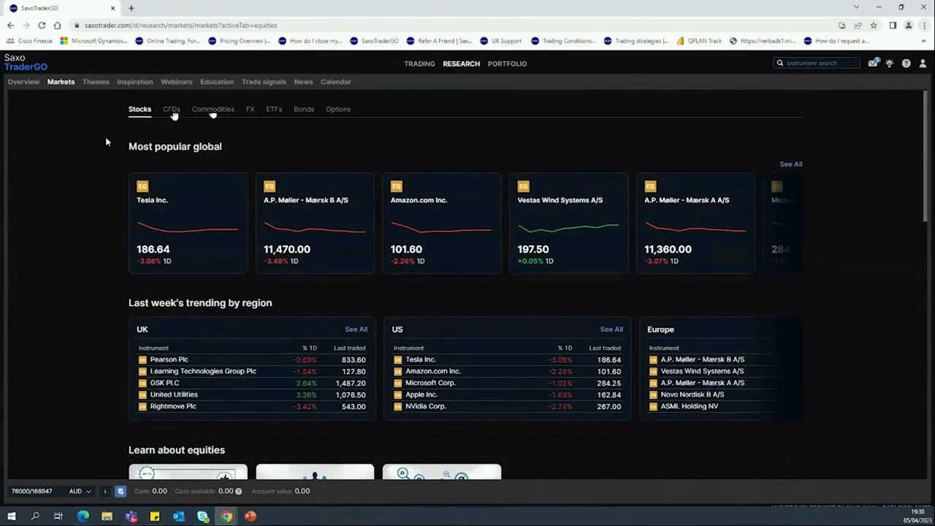
mouse_move(787, 227)
click(788, 226)
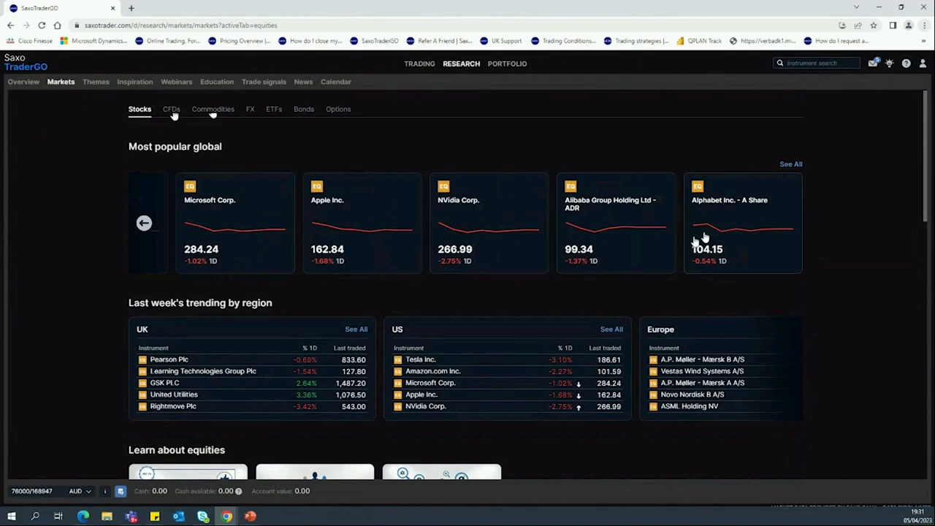
scroll(175, 333, down, 1)
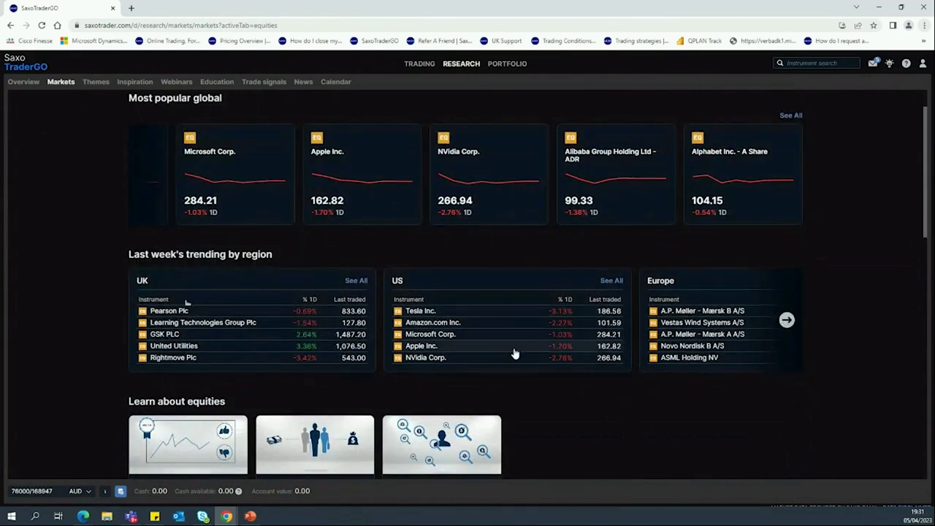
click(786, 321)
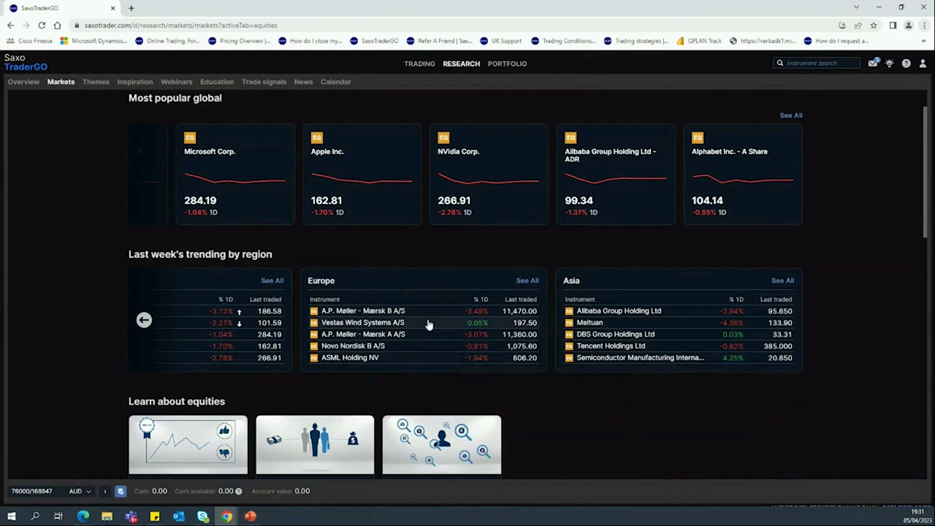
Browse the rest of the stocks page, from the equities lessons and sectors through today's gainers and losers to the analyst favourites
scroll(446, 325, down, 2)
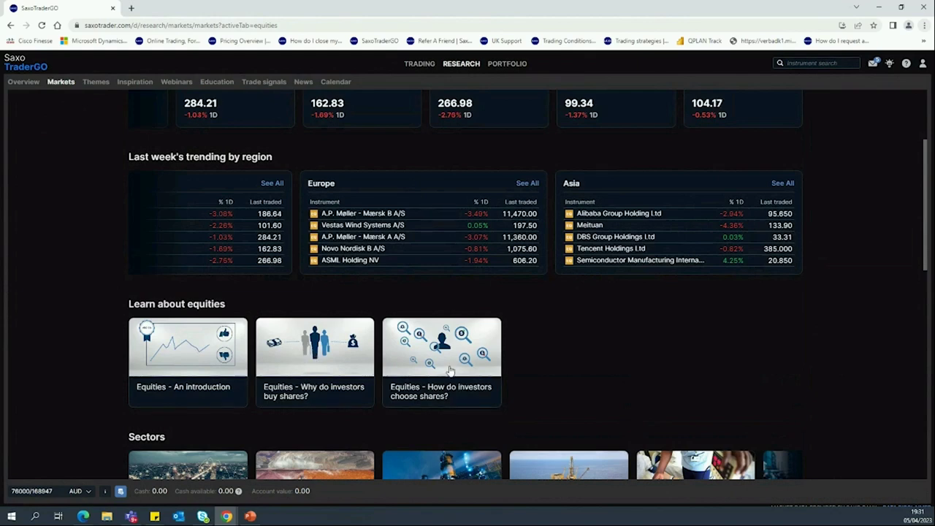
scroll(460, 345, down, 2)
scroll(459, 342, down, 3)
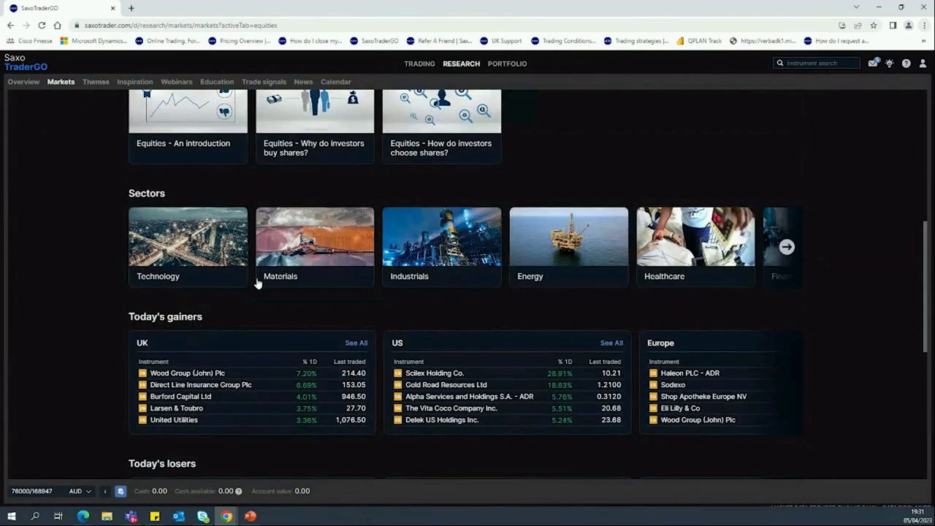
scroll(263, 279, down, 1)
scroll(263, 277, down, 4)
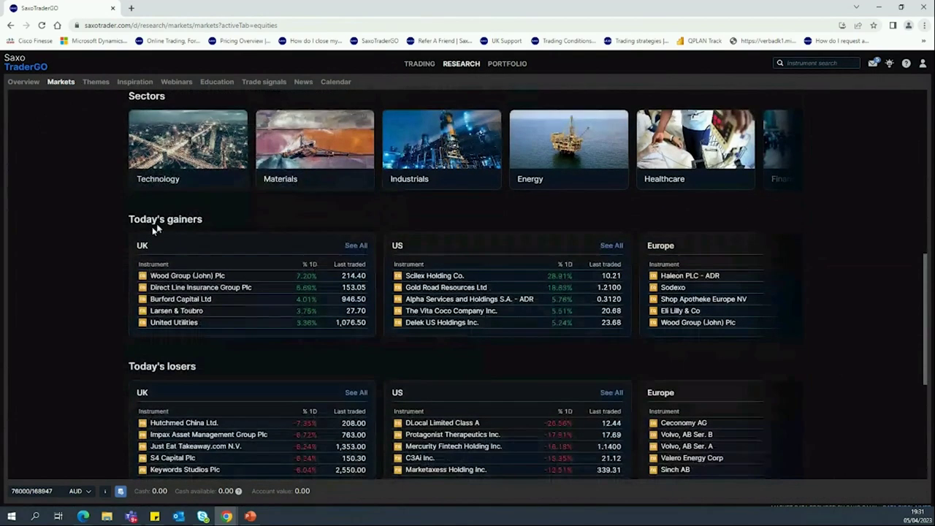
scroll(160, 255, down, 1)
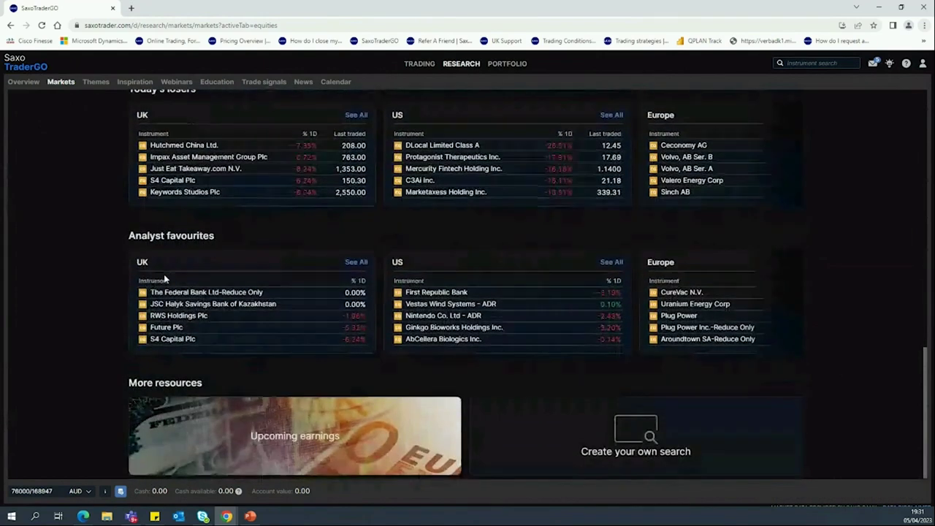
View the upcoming corporate earnings events and return to the stocks markets page
click(363, 429)
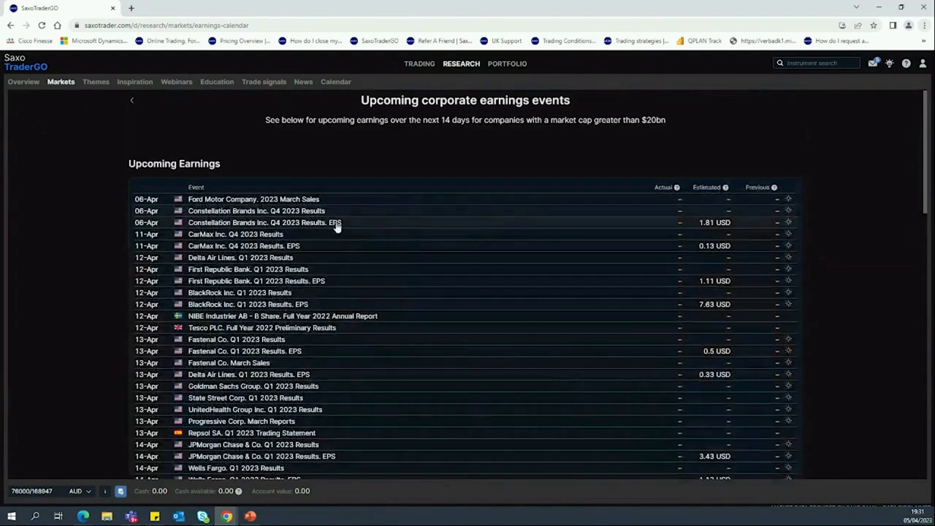
scroll(334, 226, down, 3)
scroll(330, 255, up, 3)
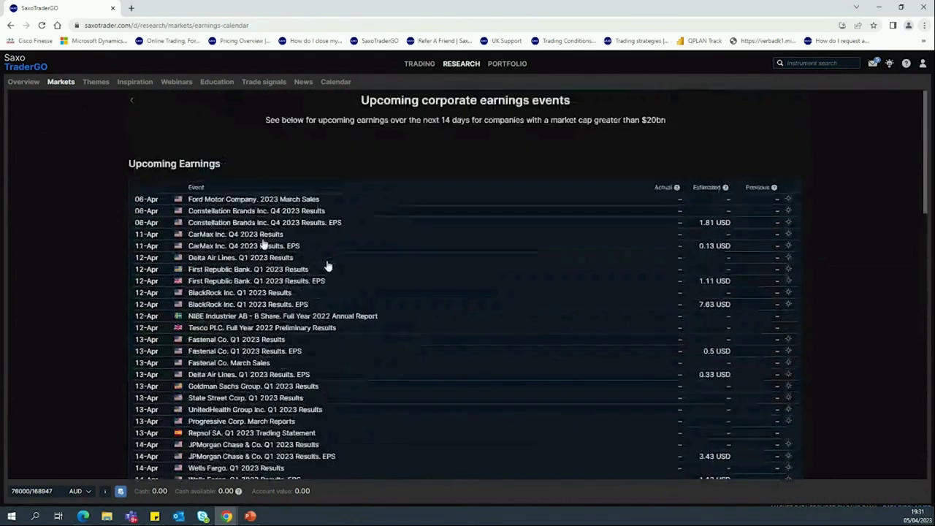
click(133, 105)
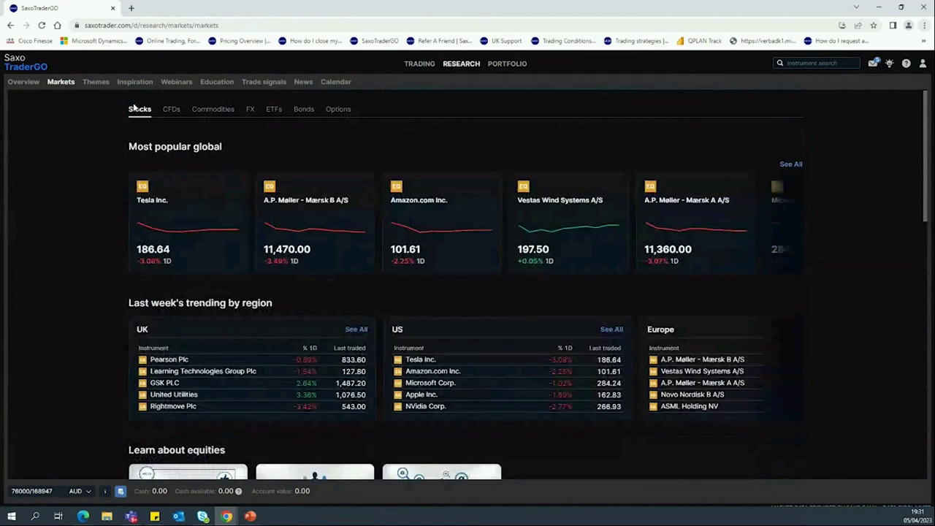
Open the Semiconductors theme among the Saxo core themes and review its description, companies and related ETFs
click(90, 83)
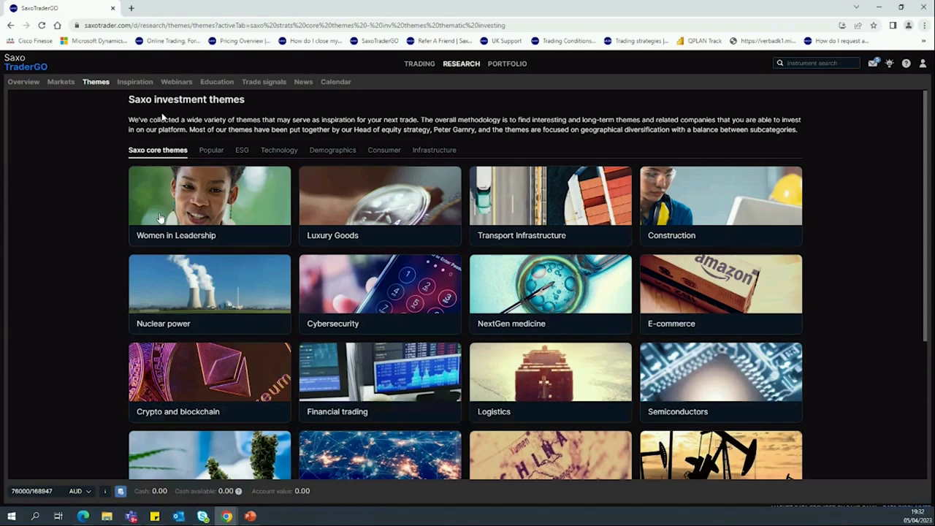
scroll(233, 255, down, 1)
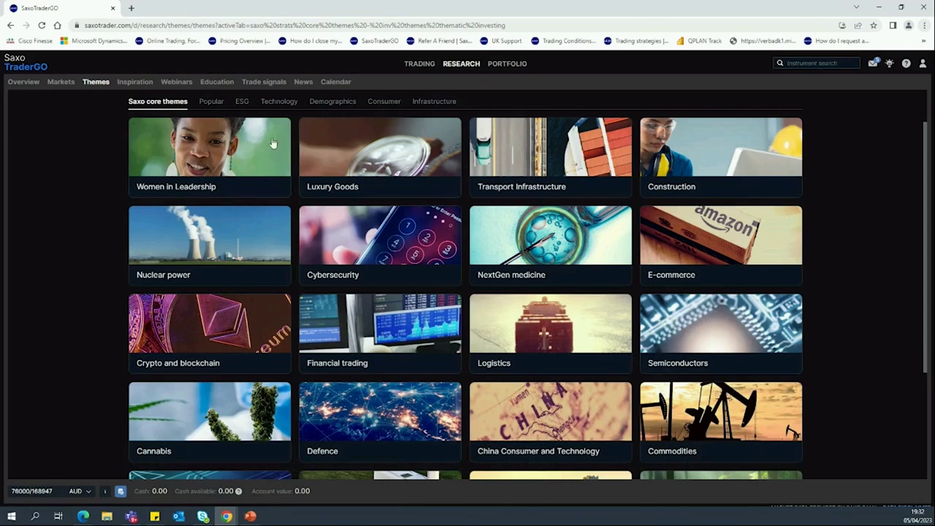
click(731, 332)
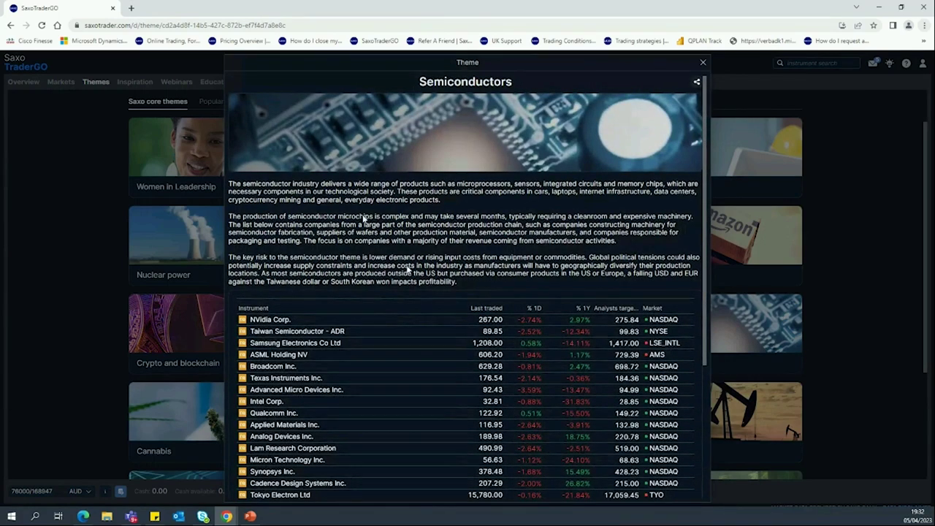
scroll(405, 242, down, 3)
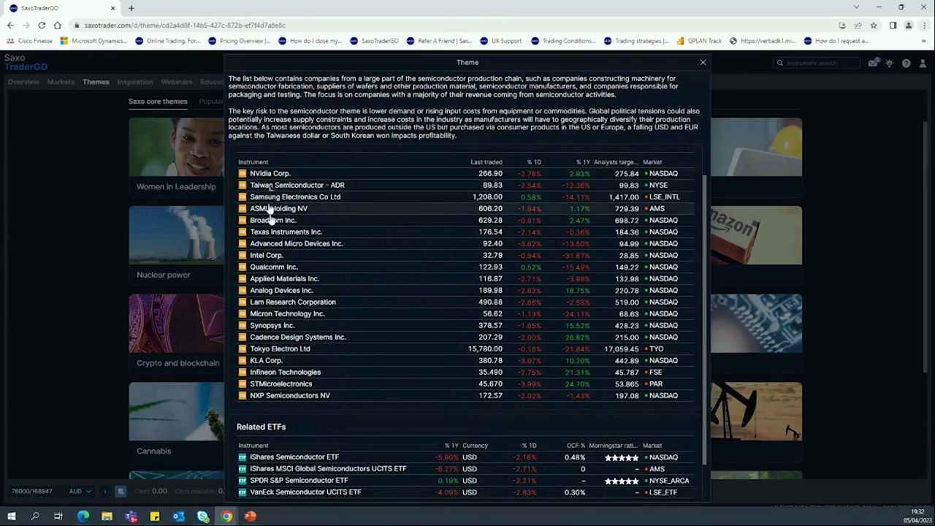
scroll(293, 248, down, 1)
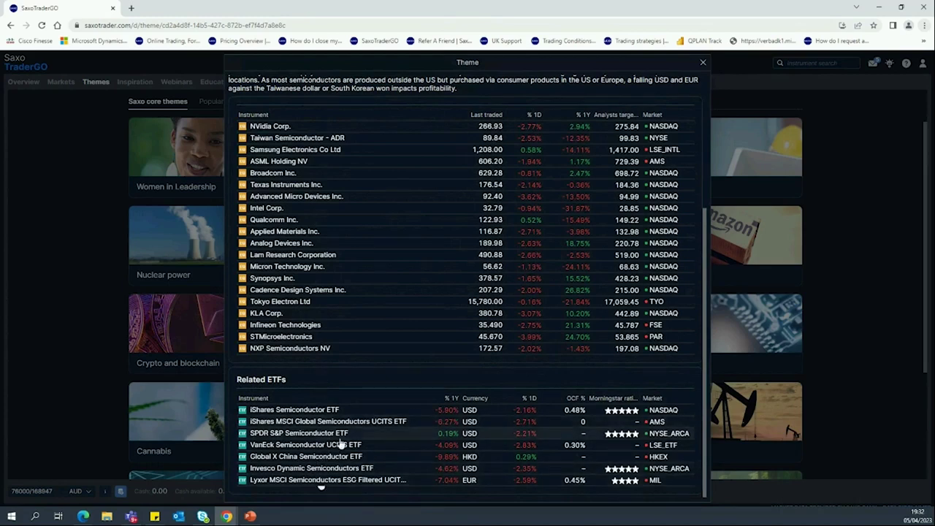
Open the ASML Holding NV overview from the Semiconductors theme, check its chart, news and trade ticket, and return to the theme
scroll(344, 446, up, 2)
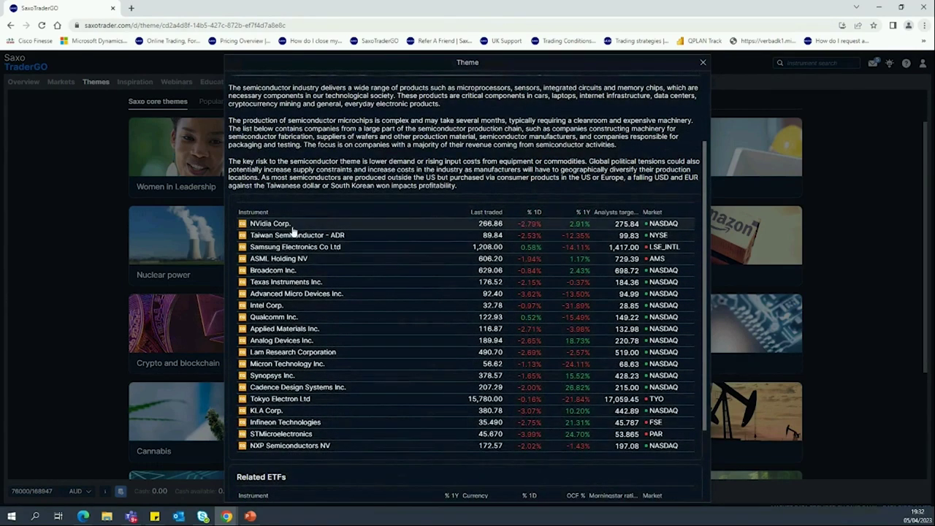
click(296, 260)
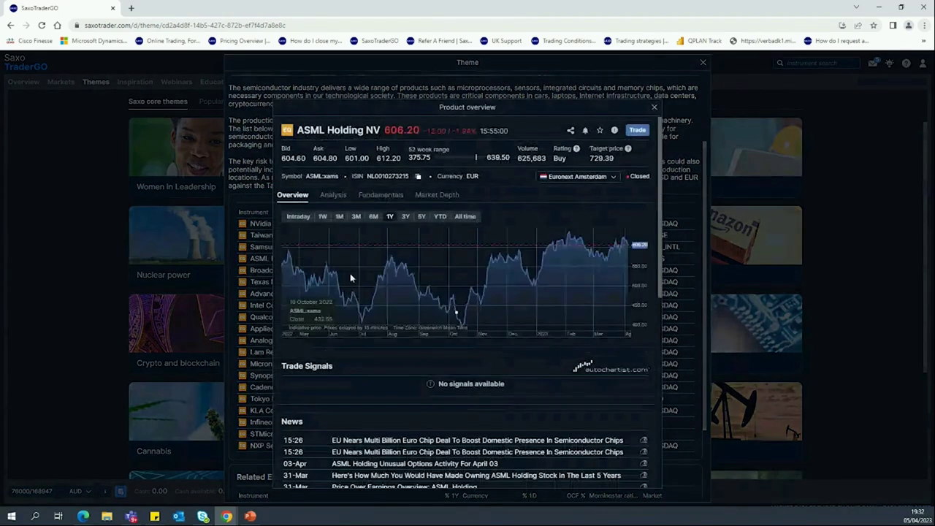
scroll(435, 388, down, 1)
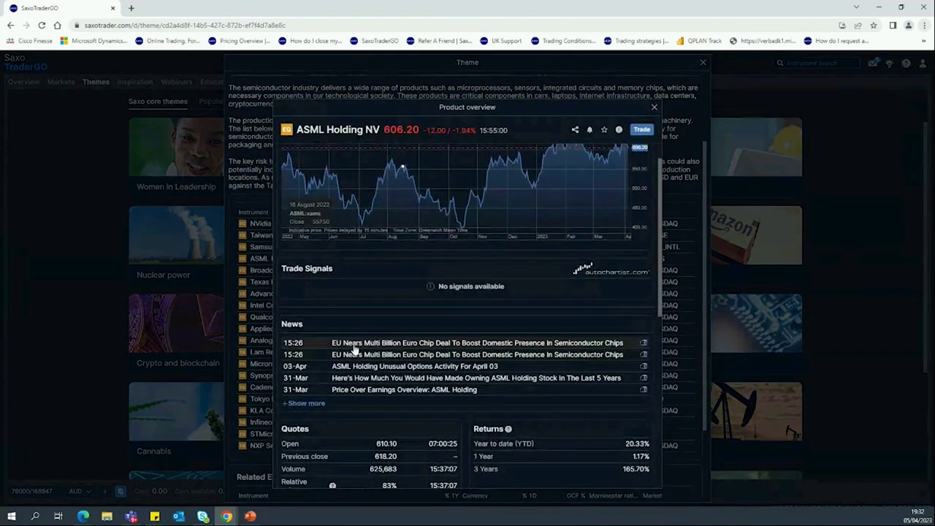
scroll(497, 343, up, 3)
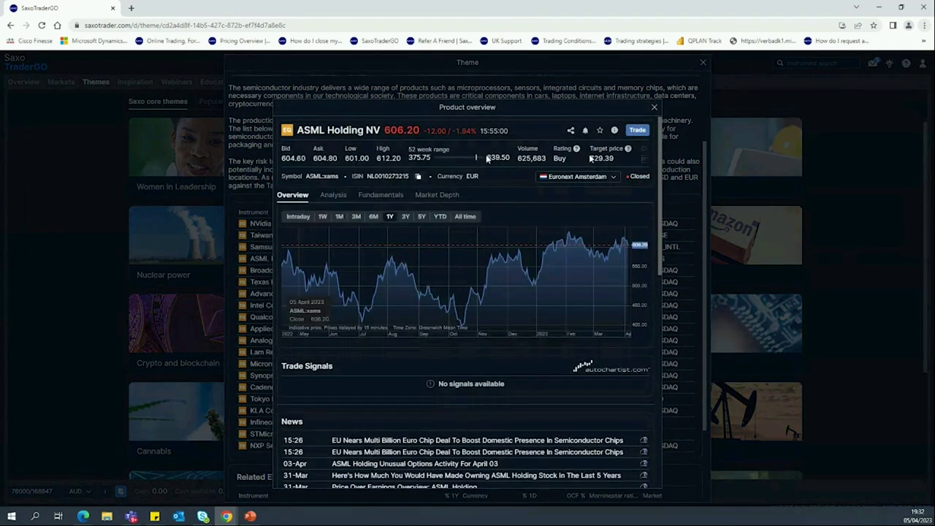
click(638, 129)
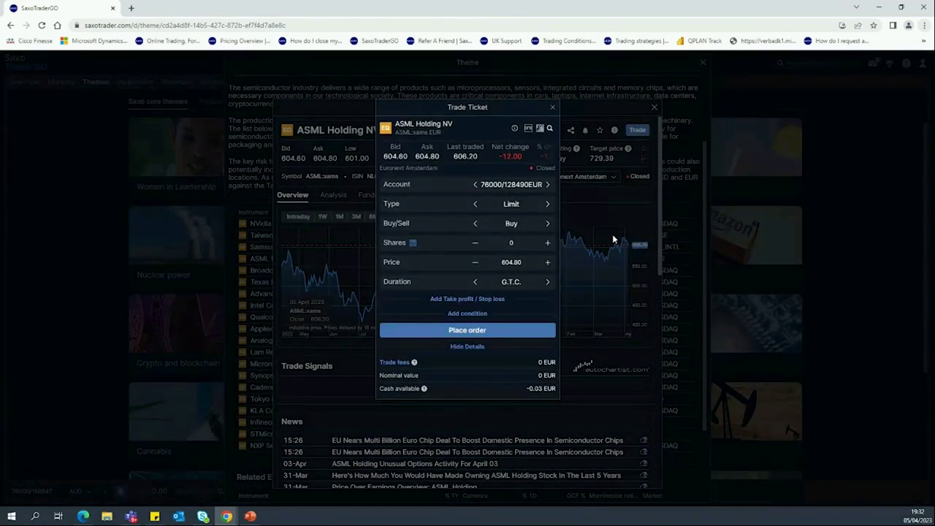
click(615, 239)
click(654, 108)
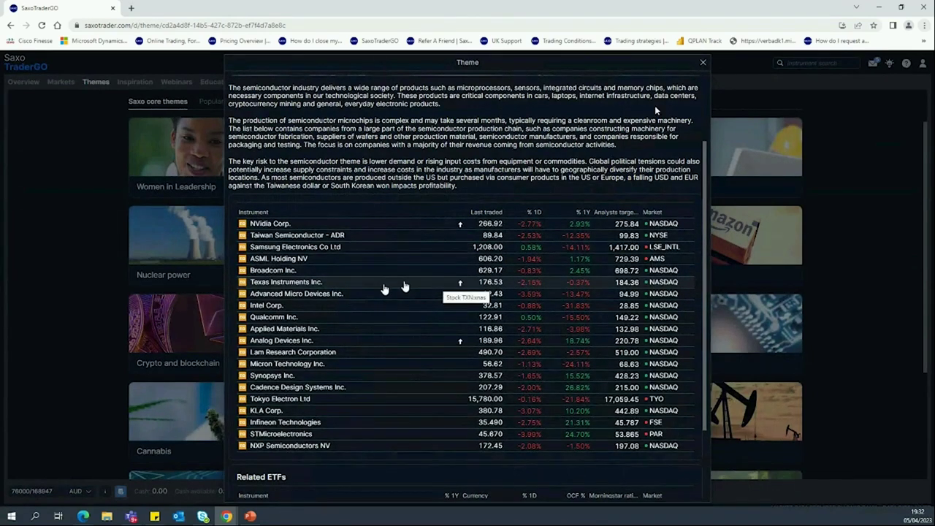
View the product overview and trade ticket of Taiwan Semiconductor - ADR, then close them and the Semiconductors theme
click(329, 238)
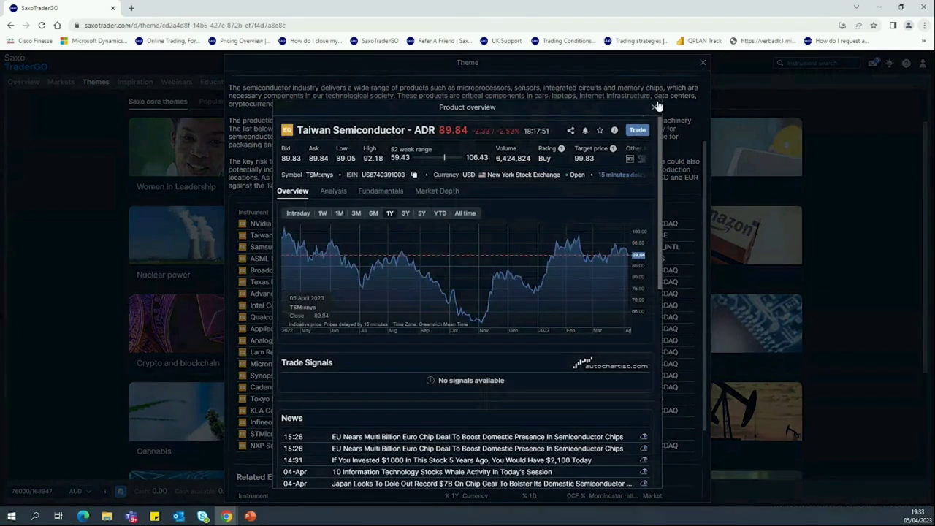
click(637, 132)
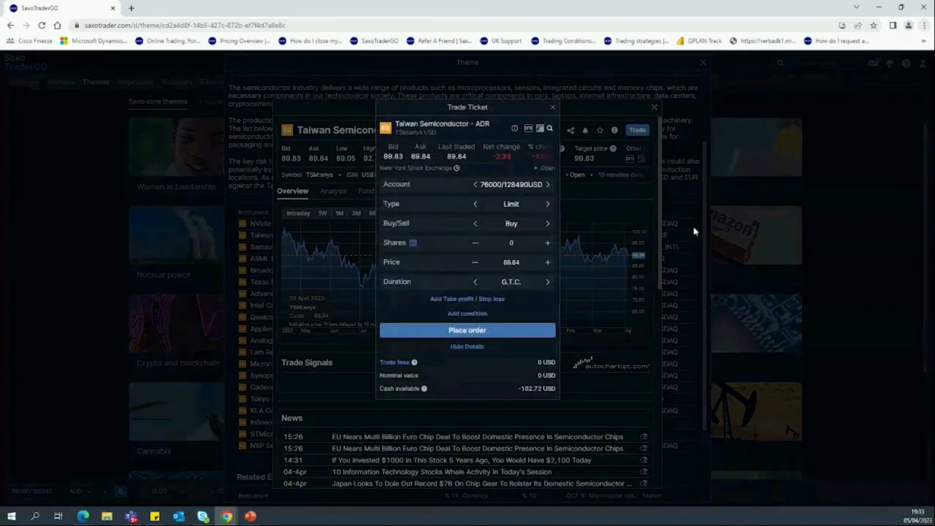
click(694, 226)
click(655, 109)
click(703, 62)
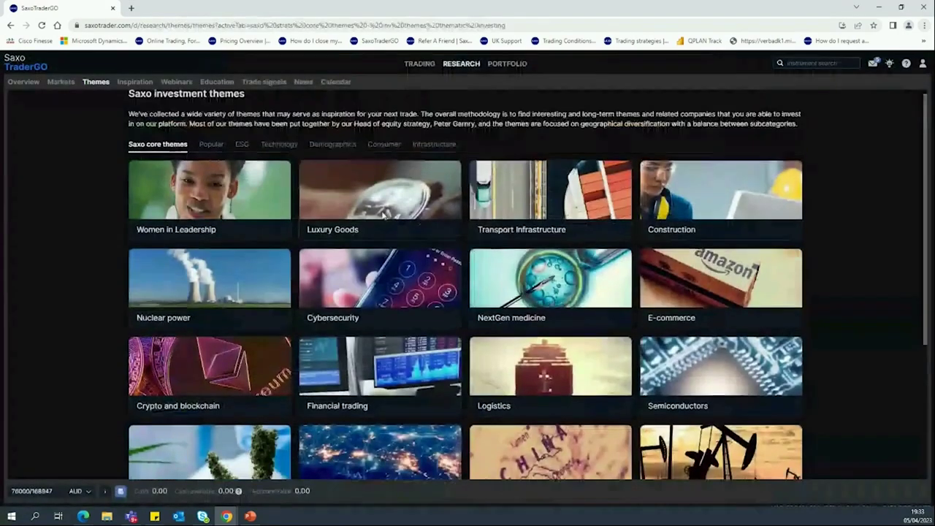
Browse the Popular, ESG, Technology, Demographics, Consumer and Infrastructure categories of the Saxo investment themes
click(204, 149)
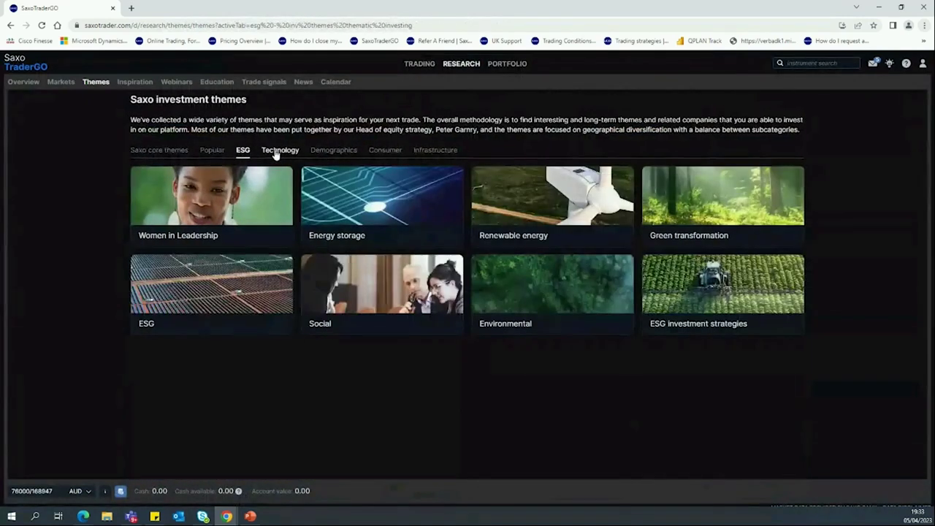
click(281, 150)
click(351, 150)
click(385, 151)
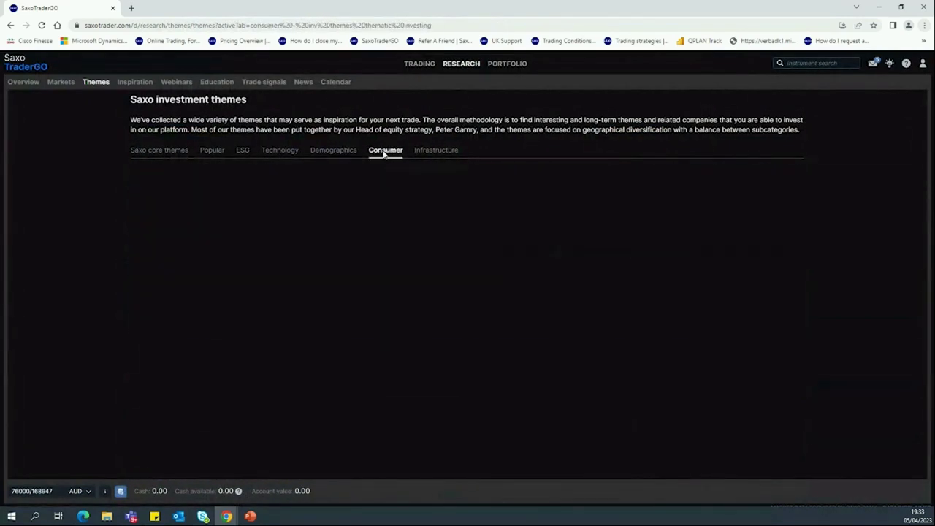
click(435, 150)
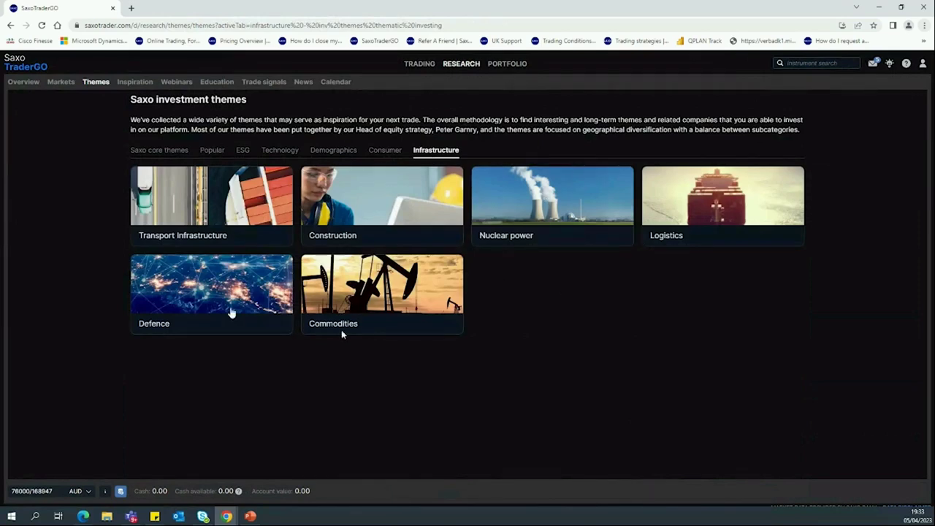
Open the featured Quarterly Outlook Q2 2023 in the Inspiration section and look over its introduction and articles
click(134, 83)
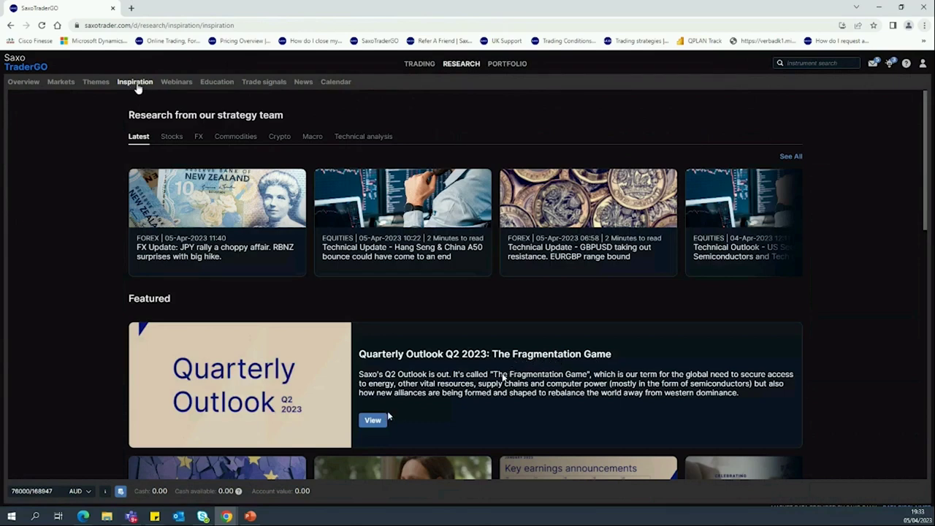
click(373, 420)
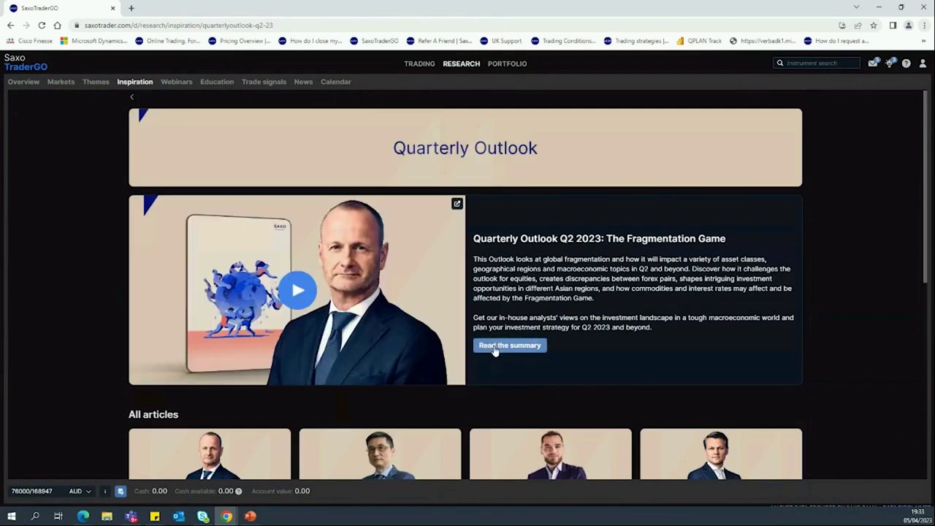
scroll(475, 336, down, 2)
scroll(473, 334, down, 2)
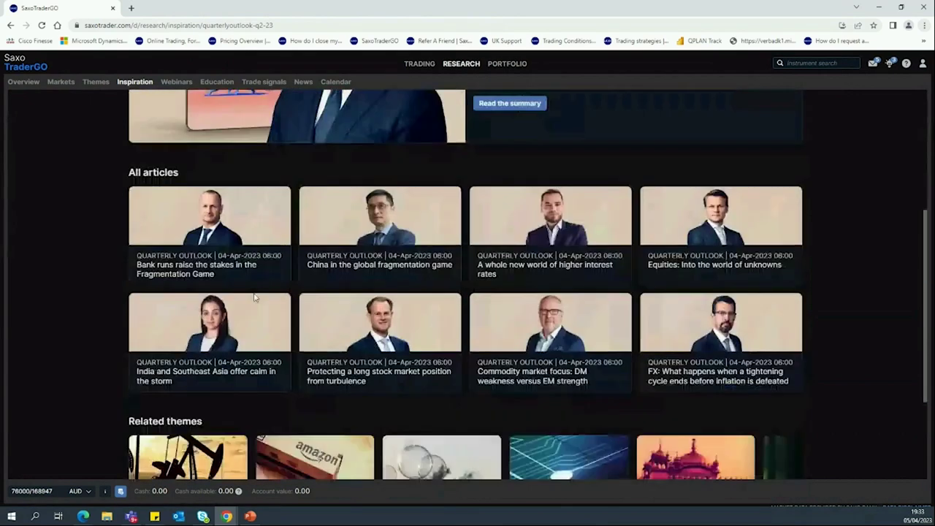
scroll(434, 299, up, 2)
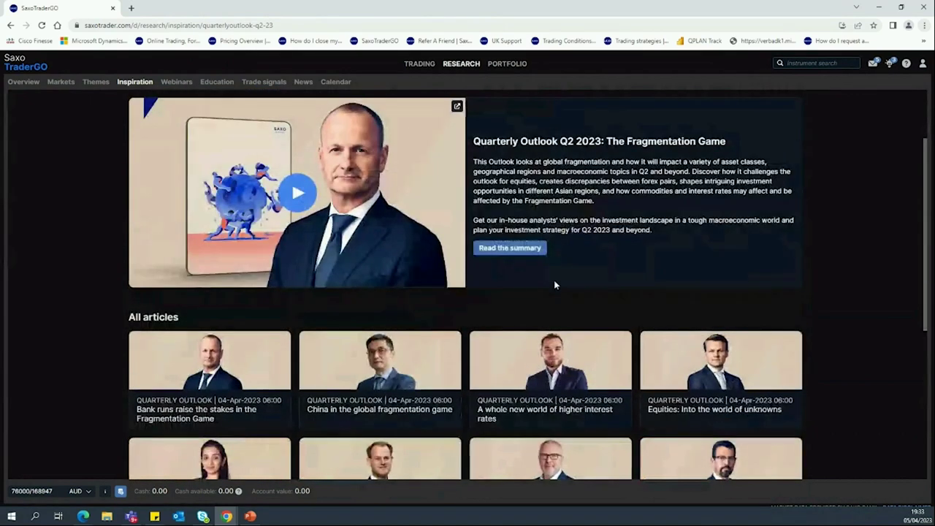
Open the outlook article "Equities: Into the world of unknowns", read through its text and charts, and close it
scroll(554, 279, down, 1)
click(723, 301)
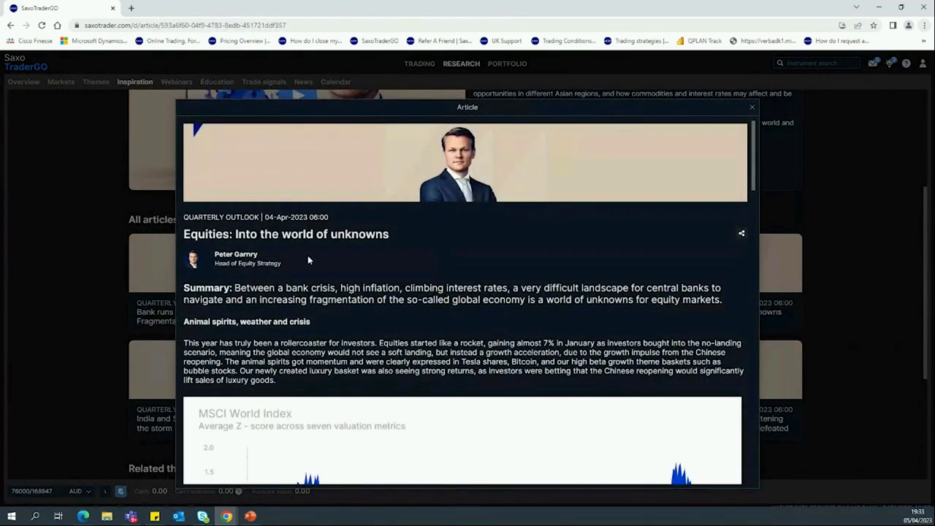
scroll(507, 338, down, 3)
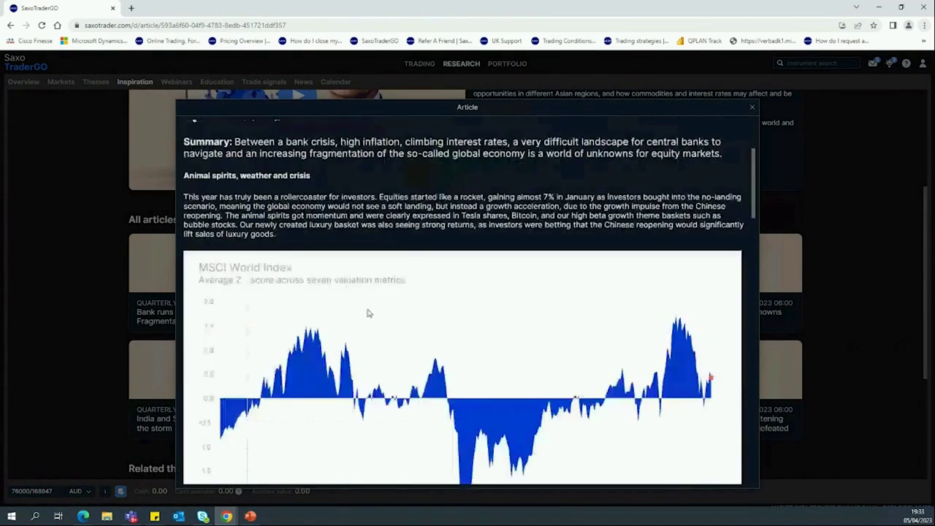
scroll(370, 288, down, 10)
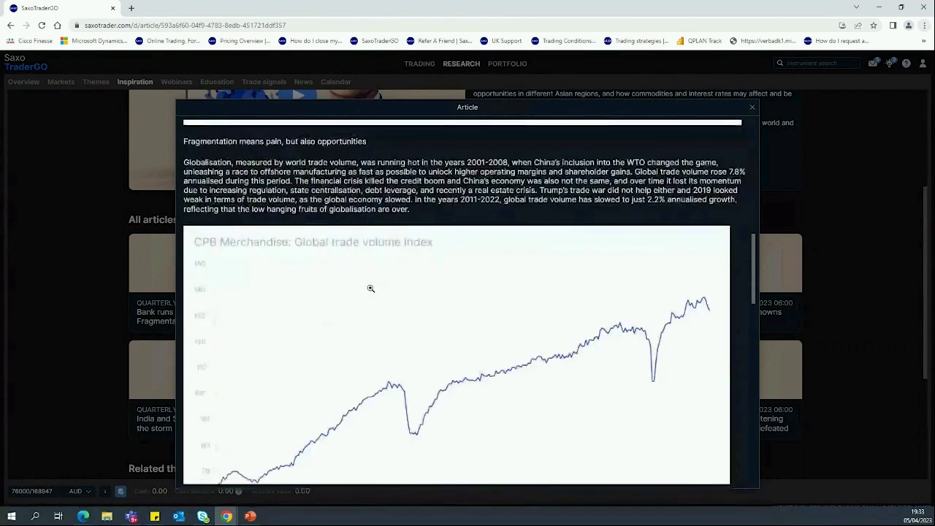
scroll(370, 289, down, 3)
scroll(369, 288, down, 2)
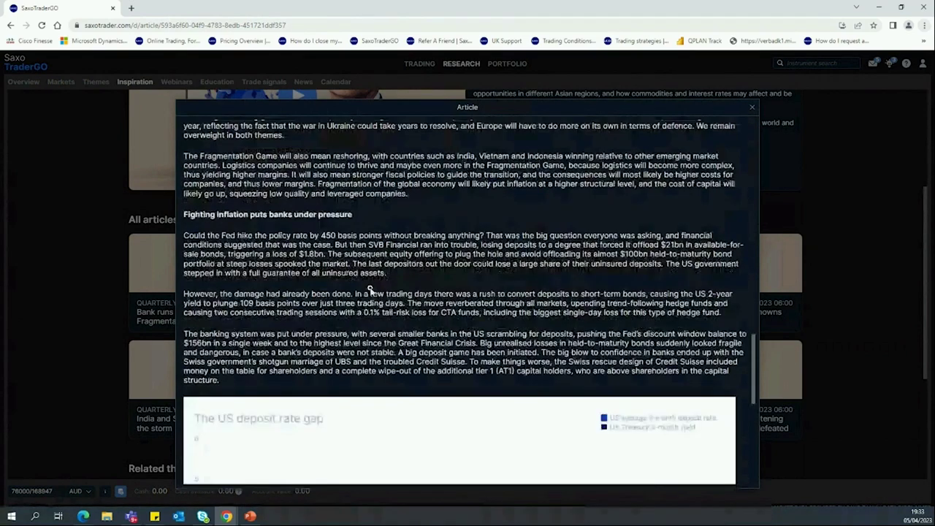
key(Escape)
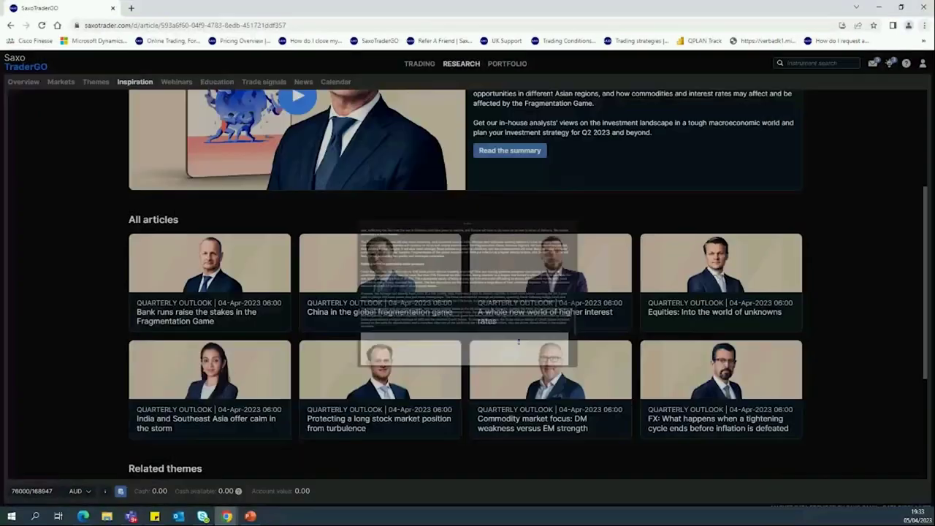
Look over the rest of the Quarterly Outlook page and return to the main Inspiration page
scroll(442, 255, down, 3)
scroll(442, 255, up, 5)
scroll(495, 295, up, 1)
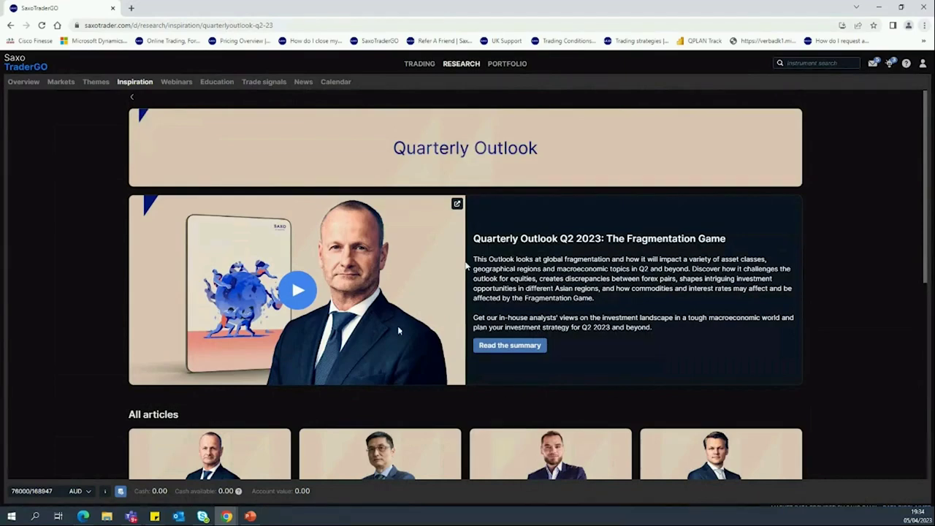
click(132, 97)
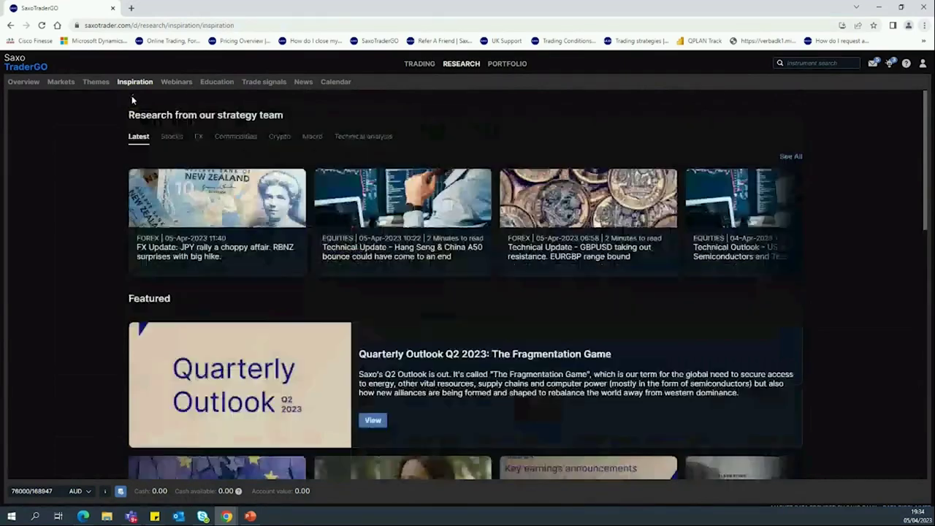
Browse the featured topics on the Inspiration page and go through the upcoming webinars up to the autumn 2023 sessions
scroll(544, 291, down, 4)
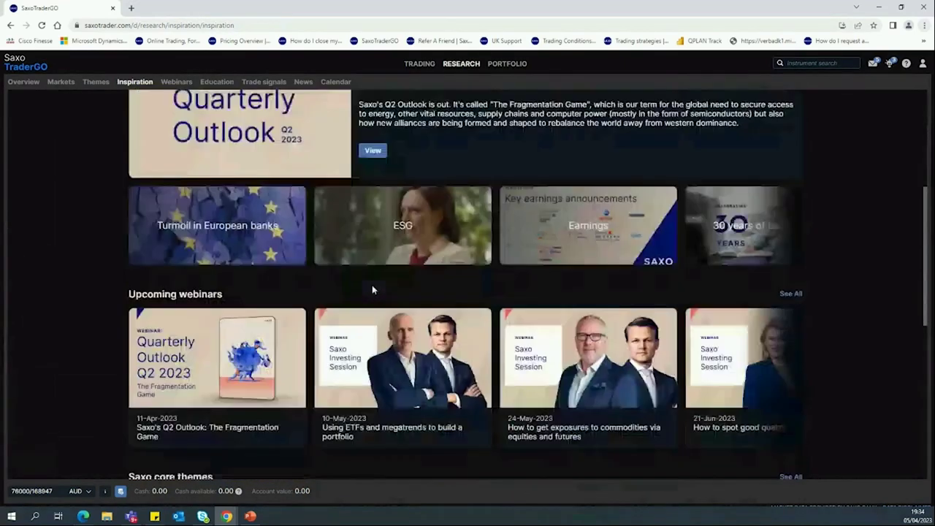
scroll(372, 290, down, 1)
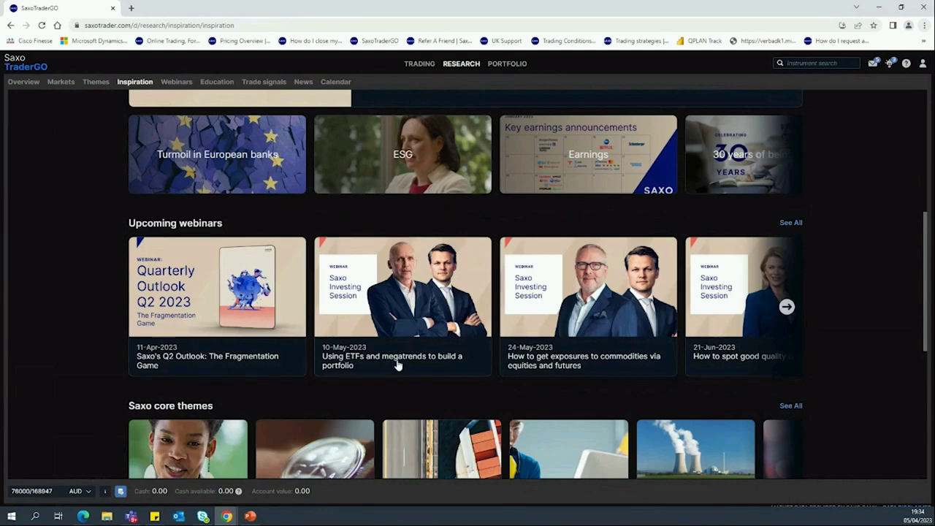
click(789, 308)
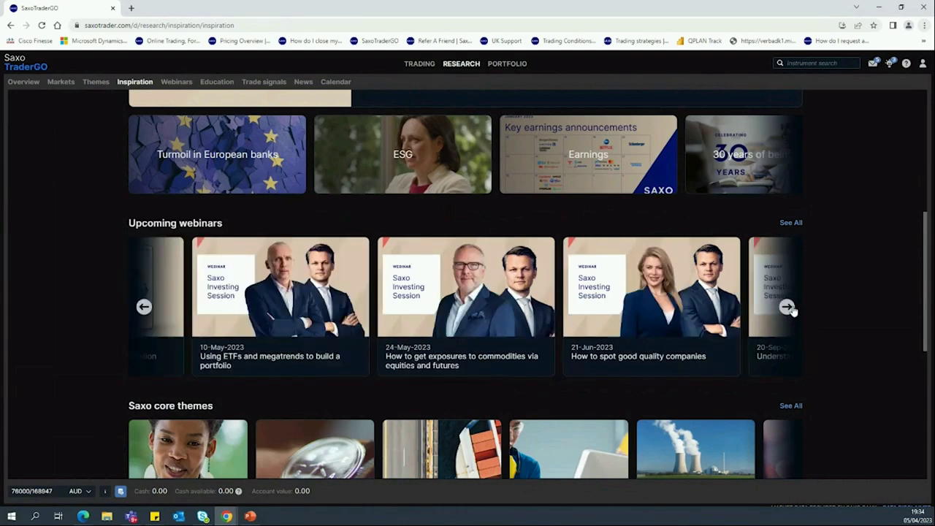
click(788, 308)
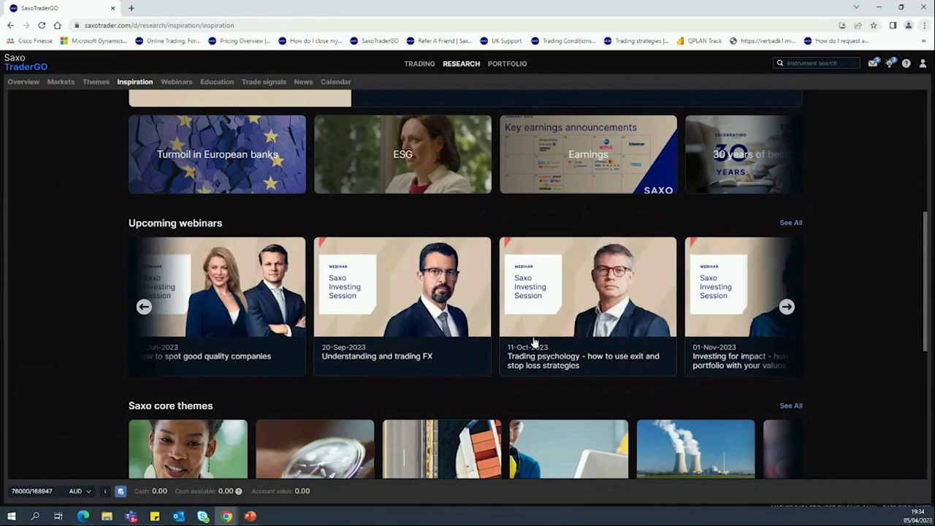
Open the 03-Apr-2023 "The Week Ahead" item from the latest Saxo videos, review its video, article and related instruments, and close it
scroll(533, 341, down, 2)
scroll(636, 320, down, 1)
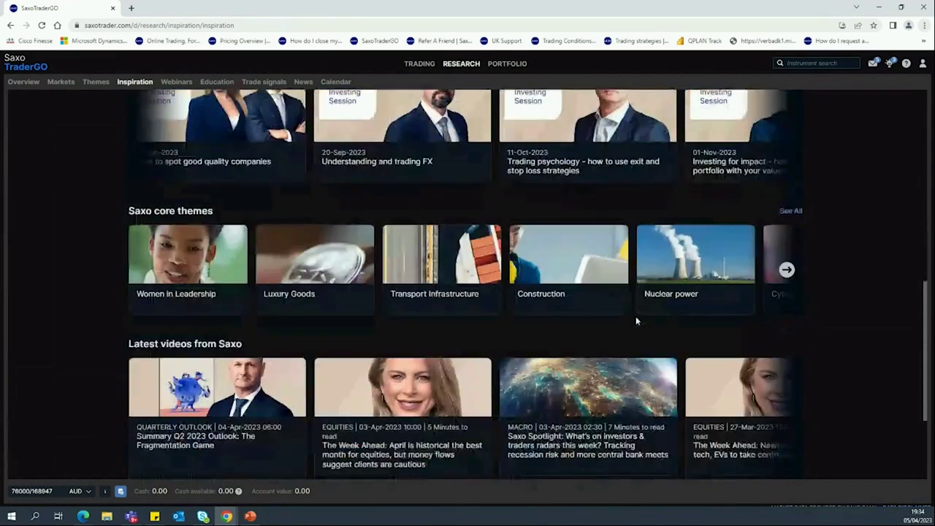
scroll(635, 320, down, 1)
scroll(585, 322, down, 1)
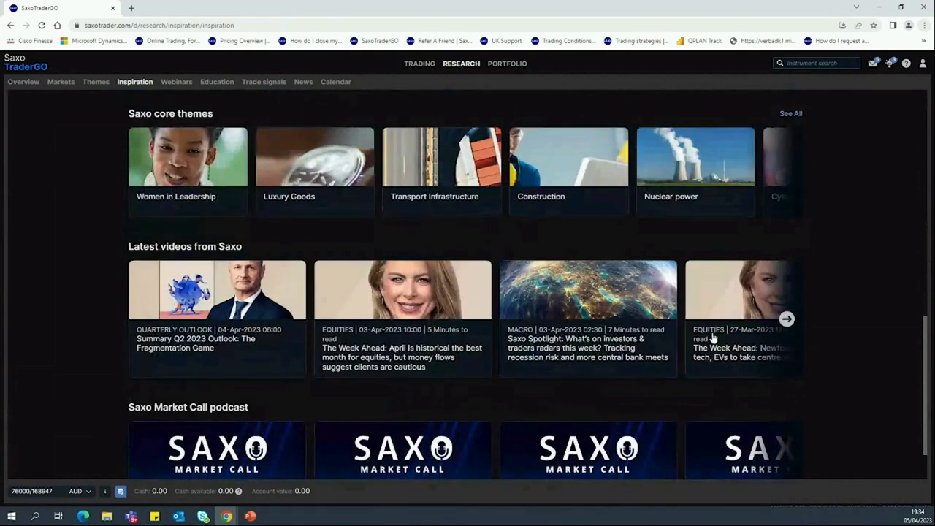
click(343, 347)
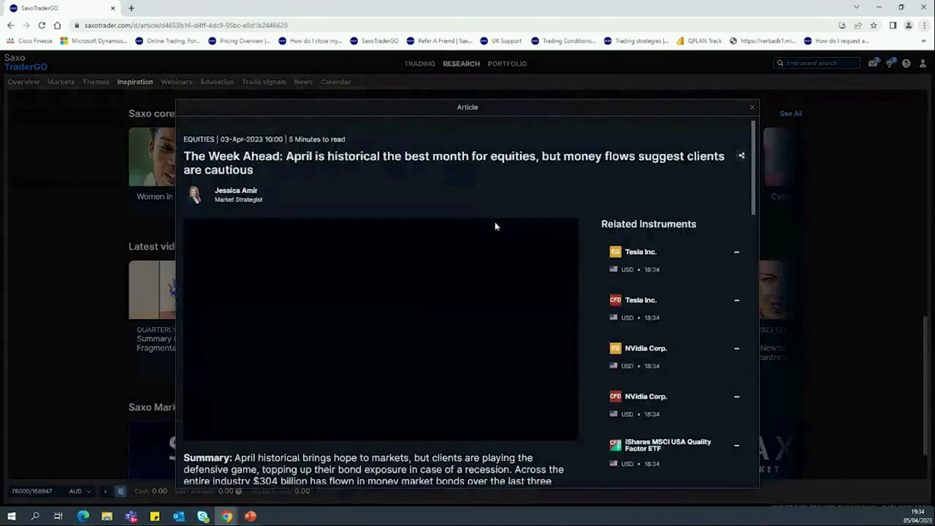
scroll(361, 268, down, 1)
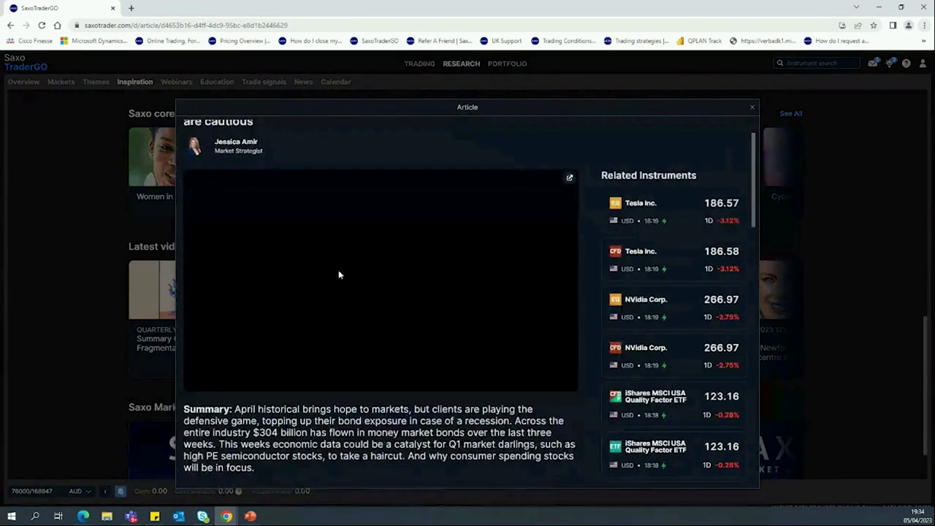
scroll(339, 274, up, 1)
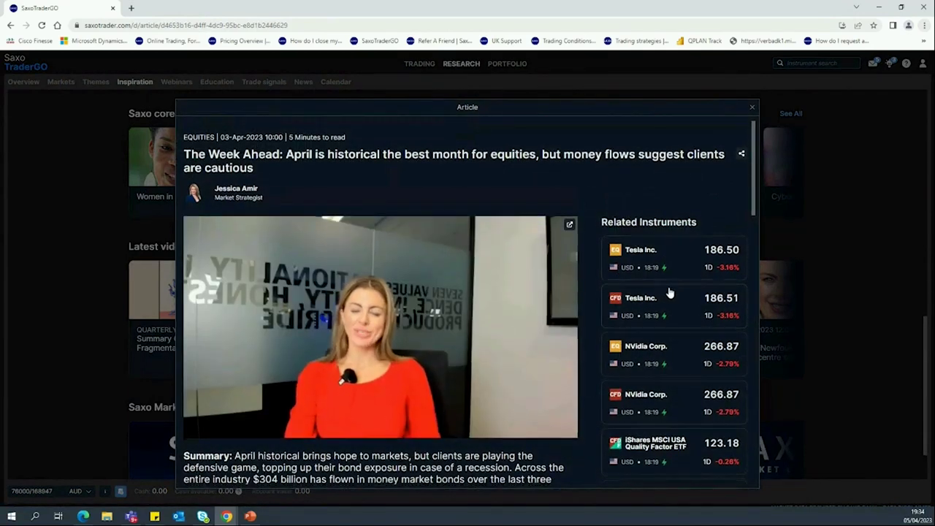
scroll(665, 263, down, 3)
scroll(660, 273, down, 5)
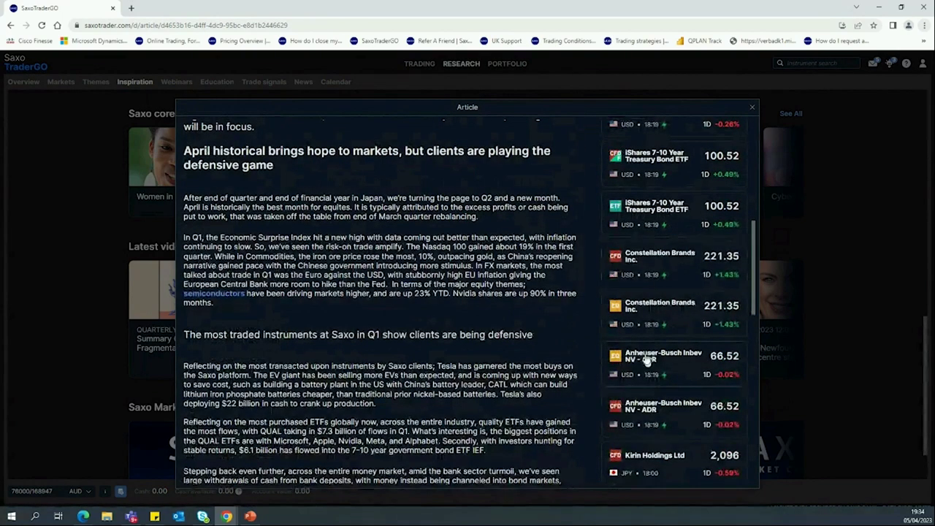
click(840, 336)
View the Saxo Market Call podcasts on the Inspiration page and open the research section's webinars
scroll(430, 317, down, 1)
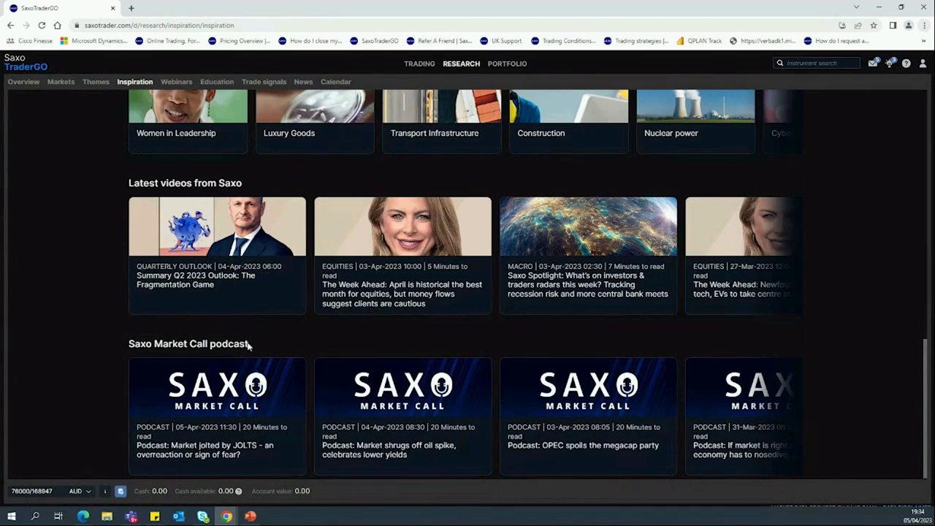
click(173, 83)
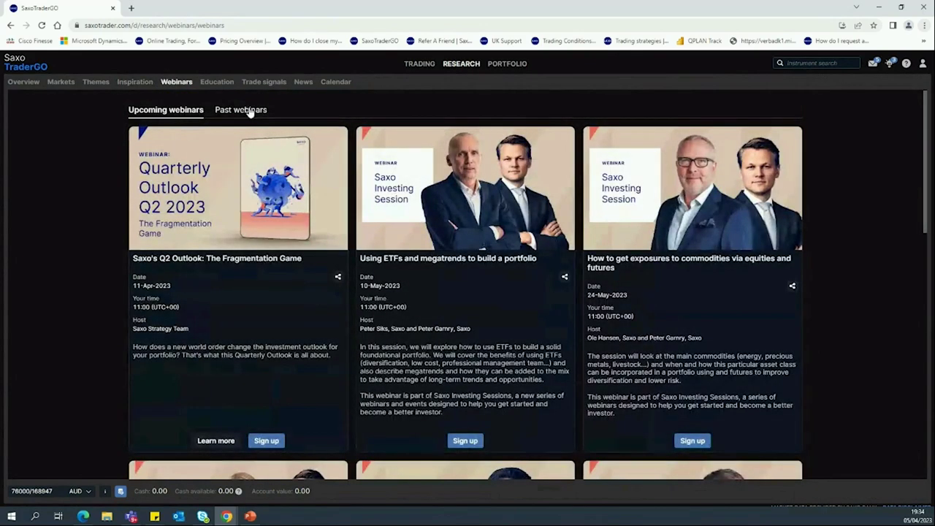
Look over the upcoming and past webinars, briefly playing and closing the 01-Mar-2023 "SaxoTraderGO platform walk through" recording
scroll(418, 340, down, 2)
scroll(418, 339, up, 2)
click(247, 111)
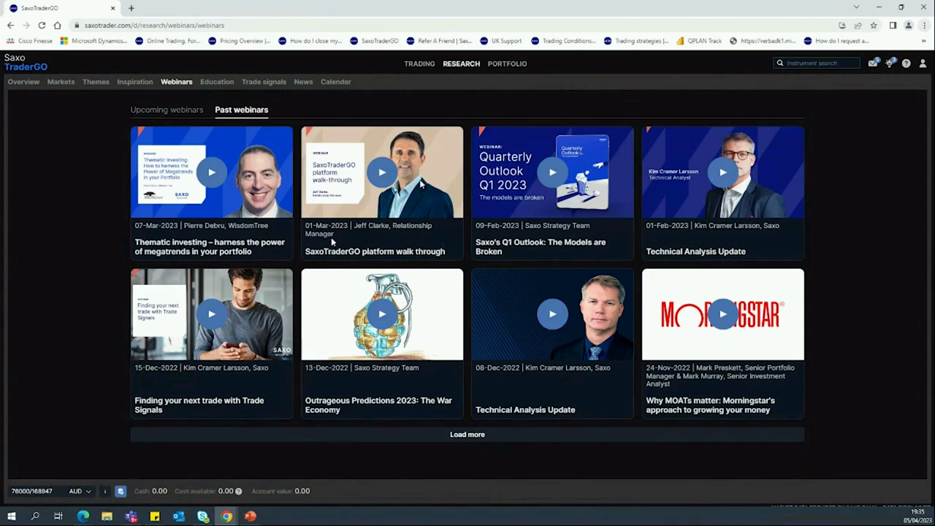
click(384, 179)
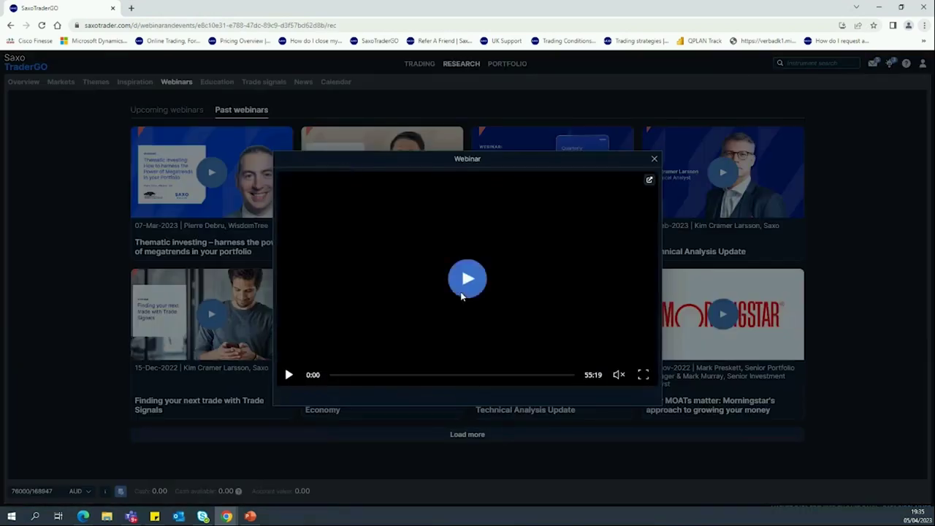
click(463, 288)
click(293, 374)
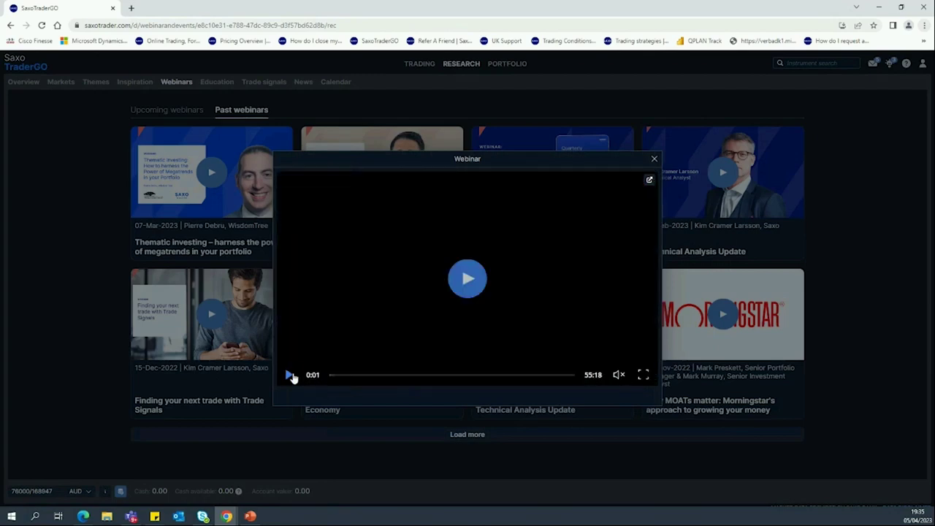
click(655, 160)
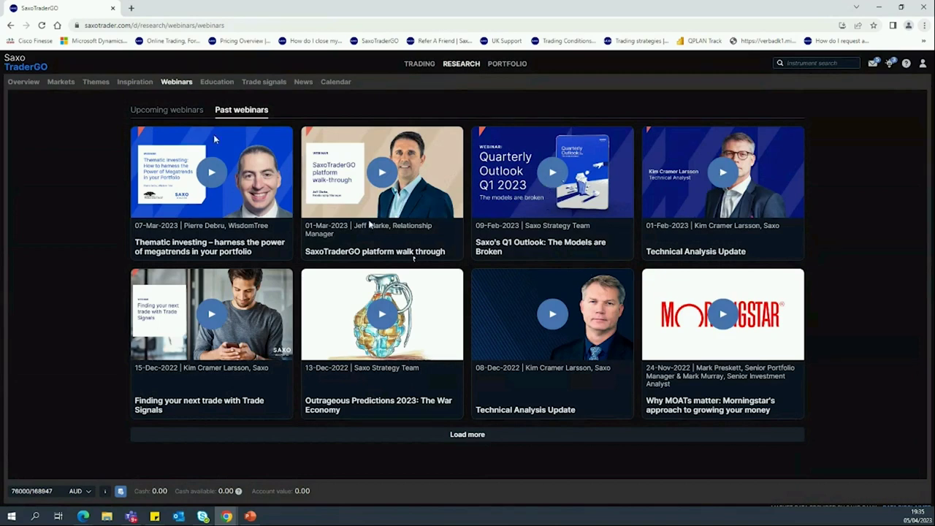
click(175, 110)
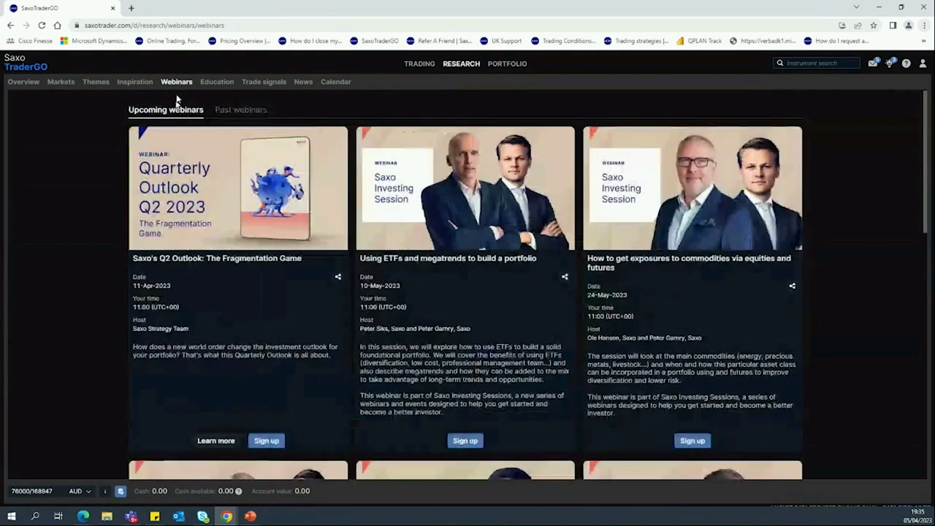
click(236, 111)
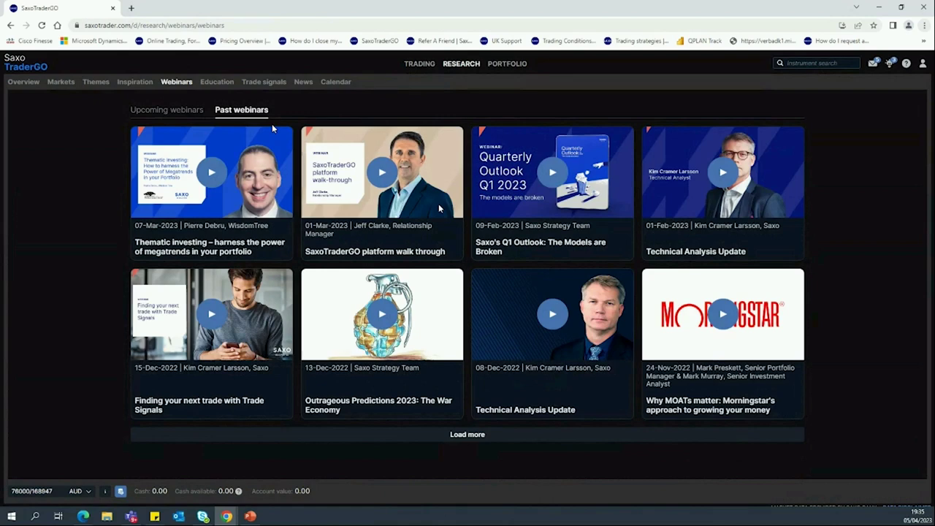
Open the How to guides in the Education section, look through their topics, and return to the Education overview
click(209, 85)
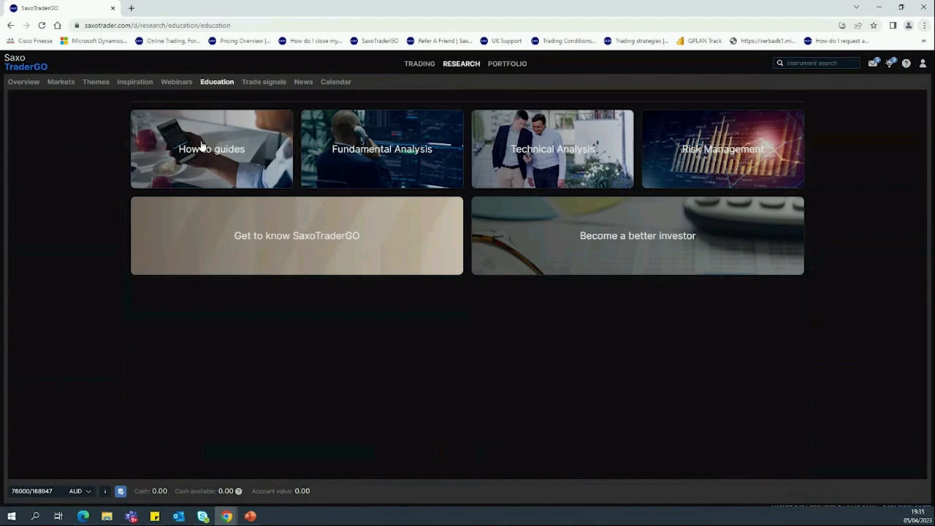
click(235, 155)
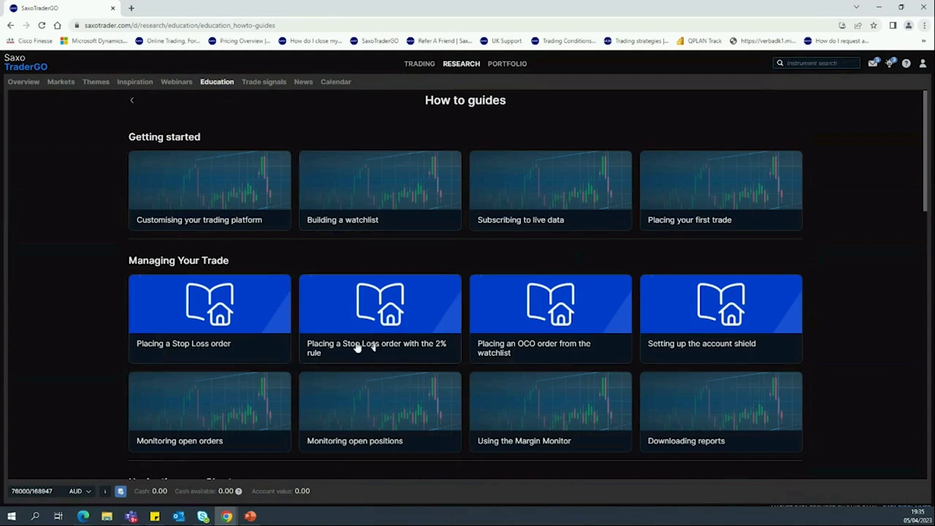
scroll(369, 358, down, 4)
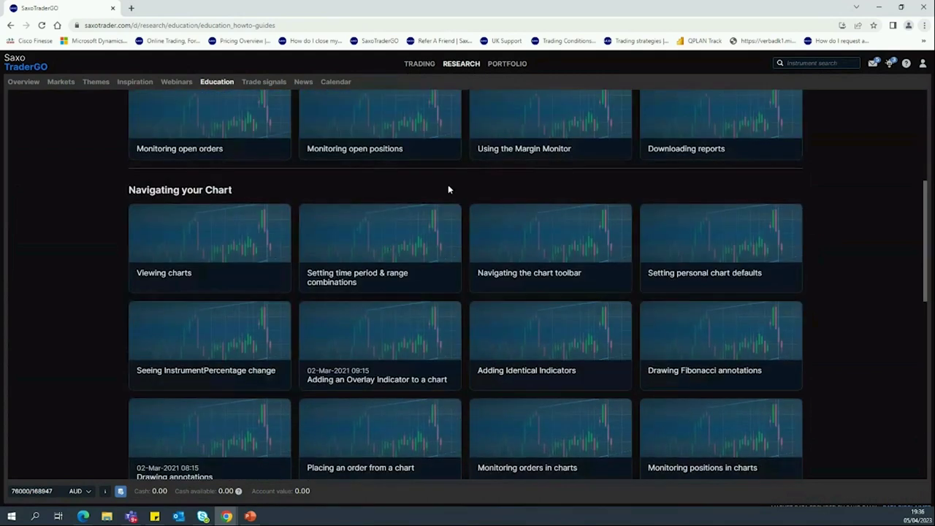
scroll(447, 186, down, 3)
scroll(492, 205, down, 1)
scroll(493, 205, down, 4)
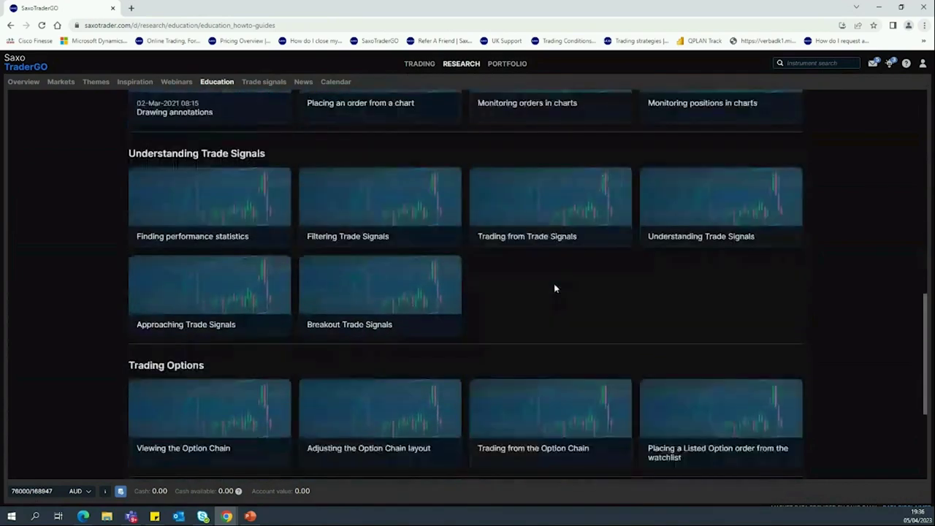
scroll(552, 297, up, 10)
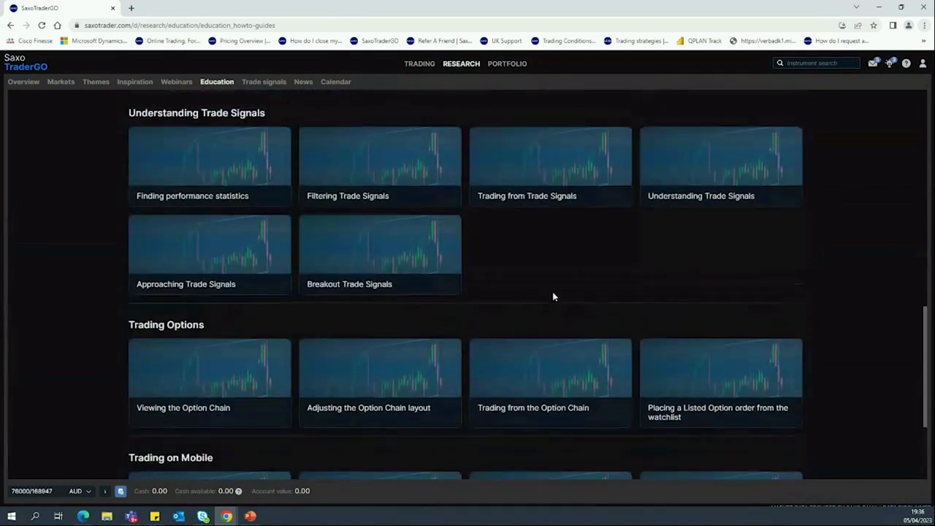
scroll(553, 296, up, 3)
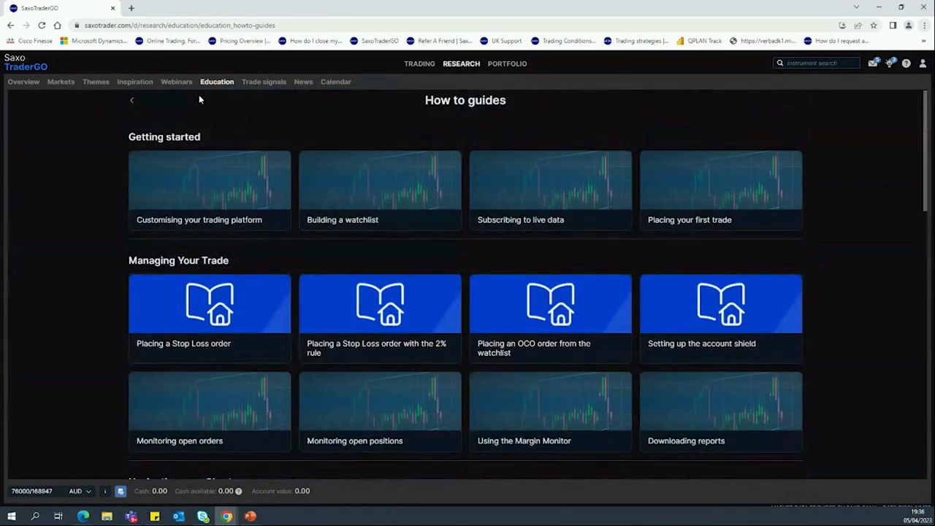
click(133, 102)
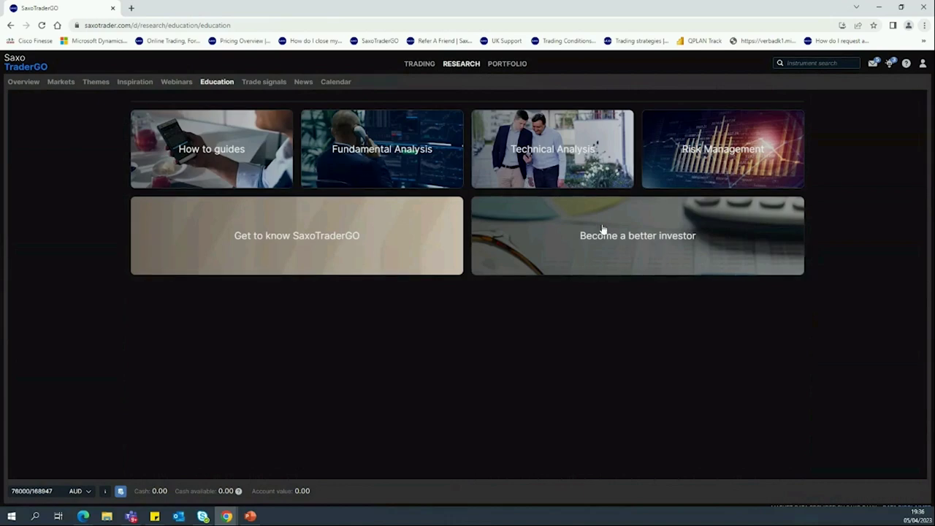
Open "The 2% rule" in the Risk Management education topics, read it, and return to the Education overview
click(697, 150)
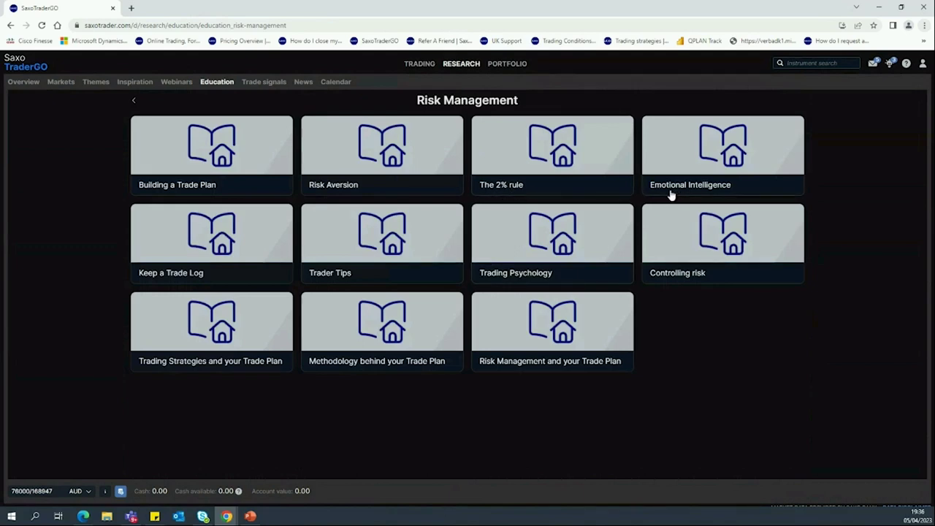
click(549, 168)
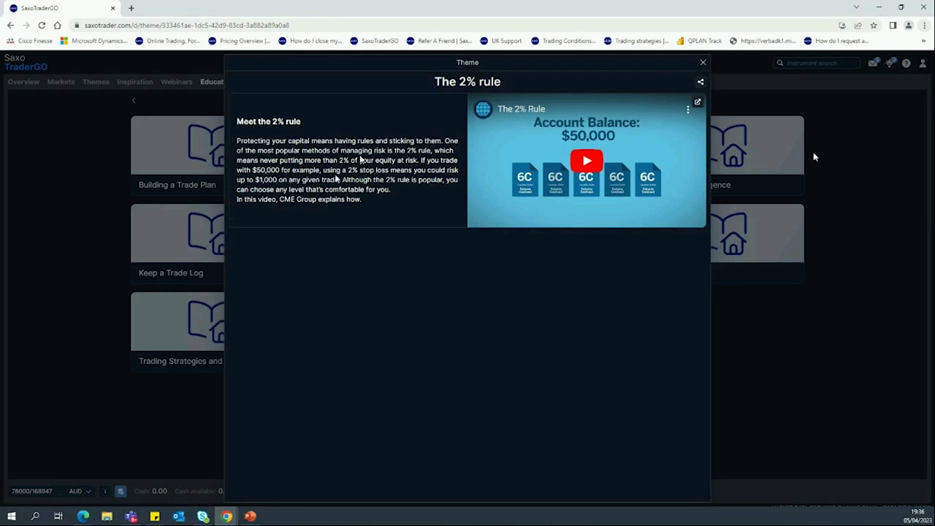
click(847, 327)
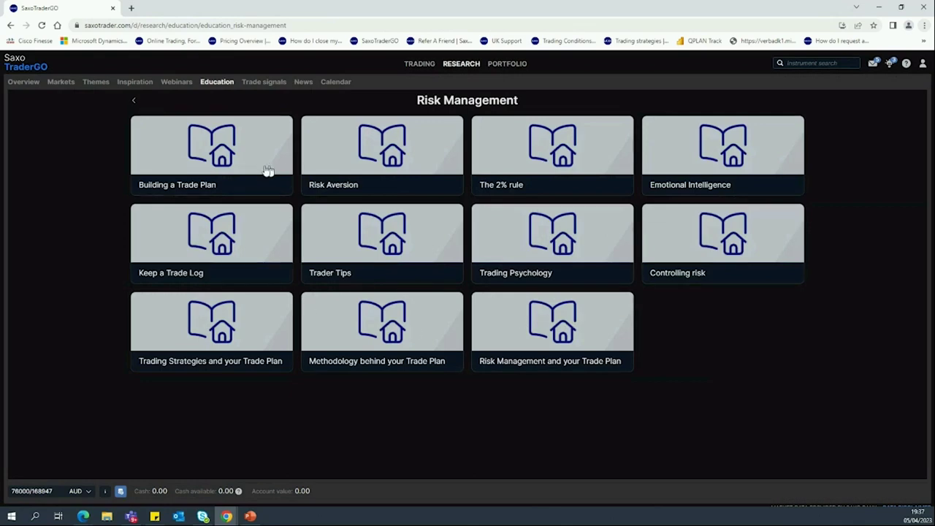
click(133, 101)
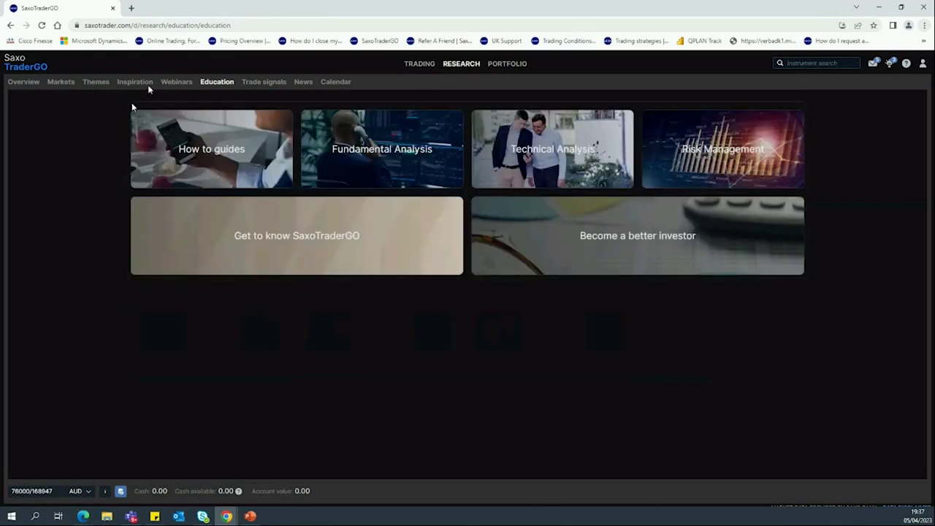
Add Forex, CFD Stocks and CFD Indices to the trade signals' asset classes, and view and close the analysis of the first EURZAR signal
click(278, 88)
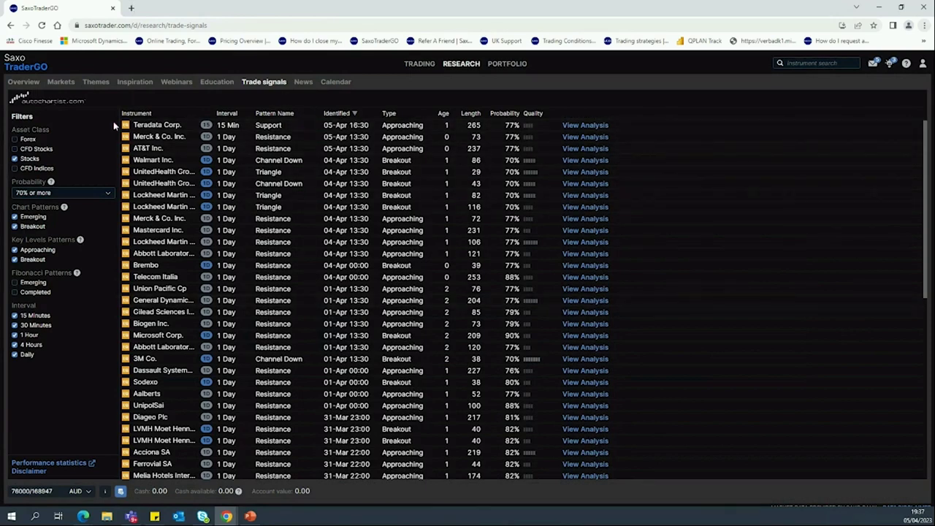
click(51, 153)
click(29, 140)
click(29, 149)
click(29, 168)
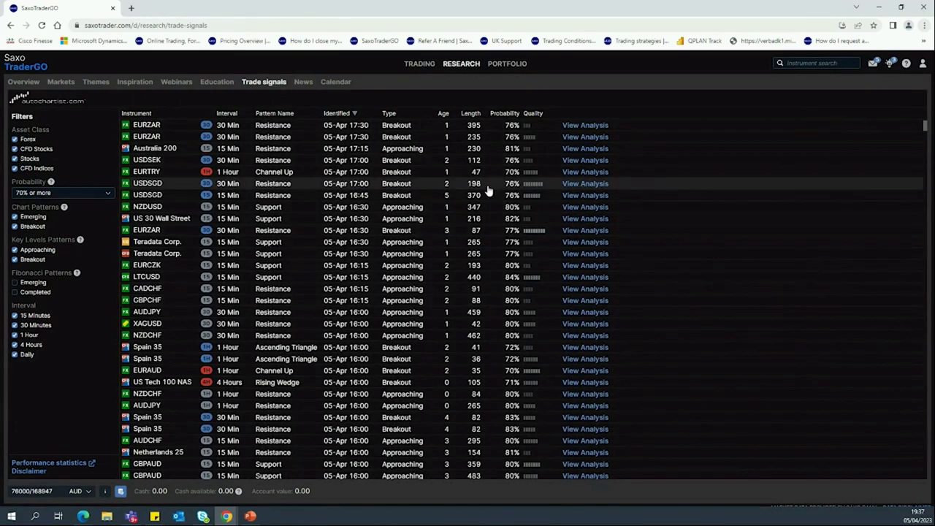
click(591, 126)
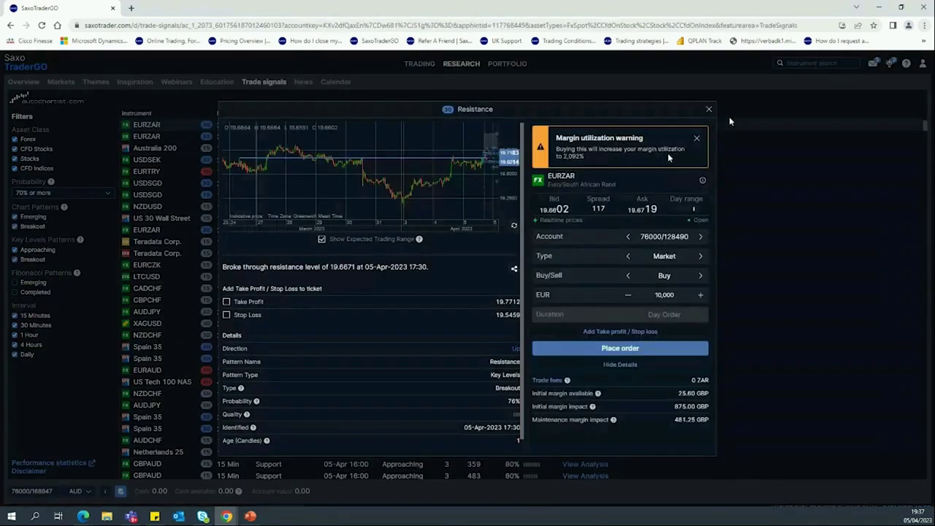
click(709, 109)
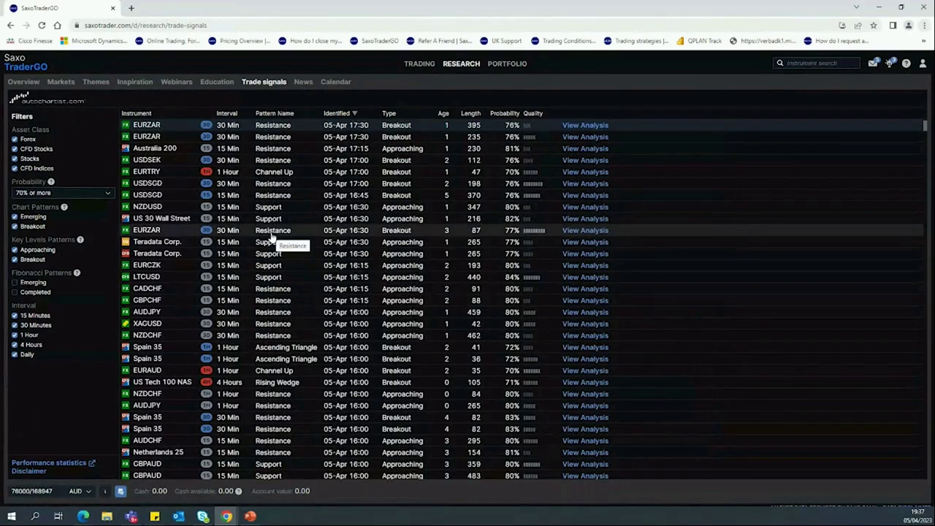
Search the research news for "apple" and open the article on critical updates to sales and shipments of AR/VR headset devices
click(300, 88)
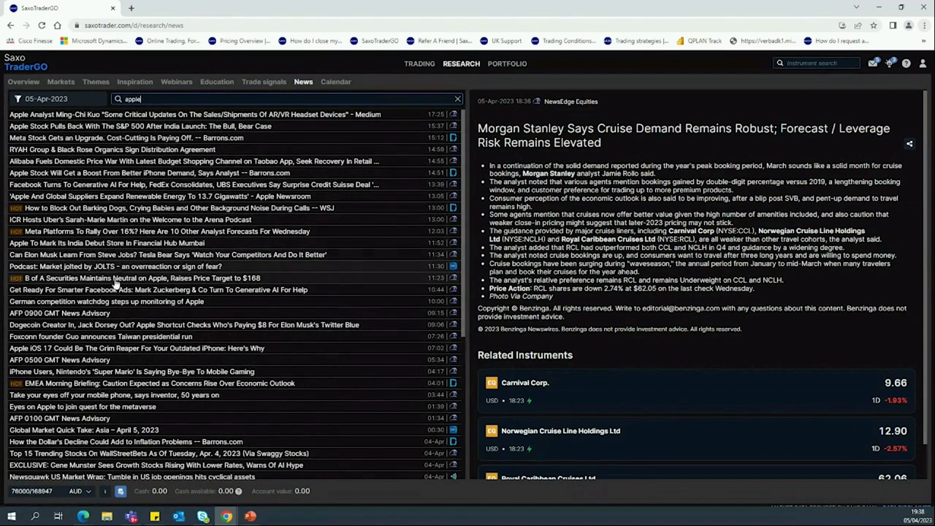
click(97, 117)
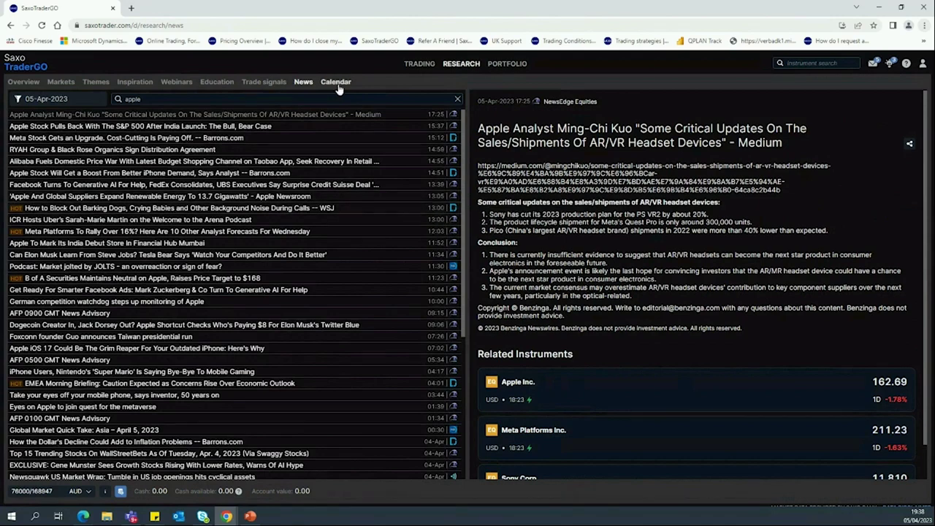
double_click(302, 101)
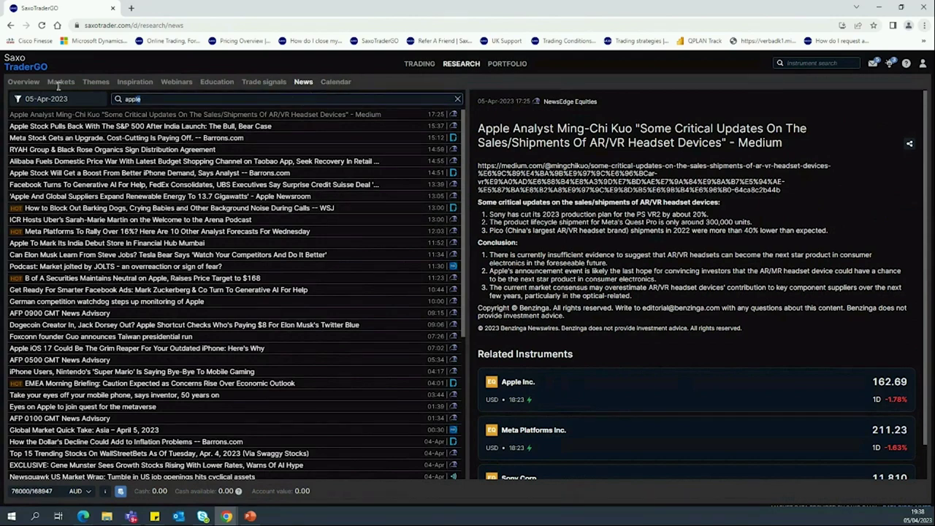
Show next week's macro events in the research calendar and look through the list
click(335, 84)
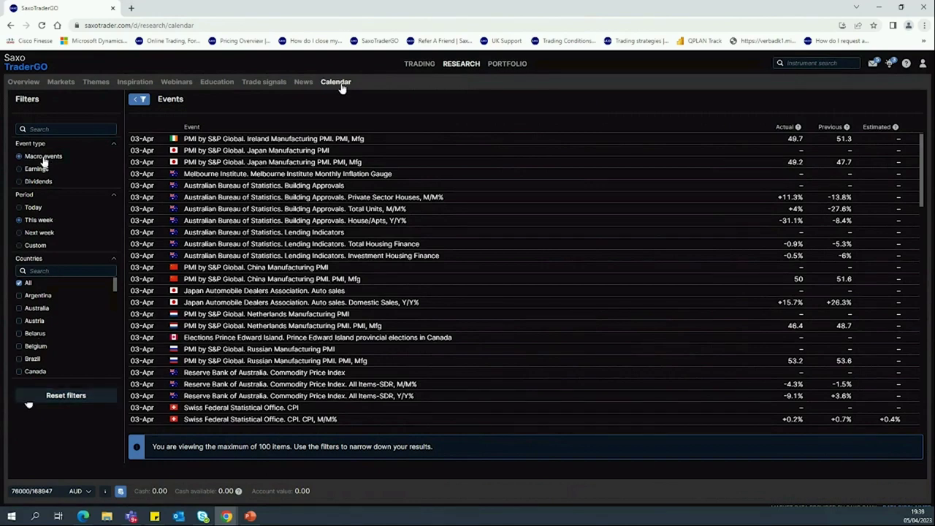
click(39, 233)
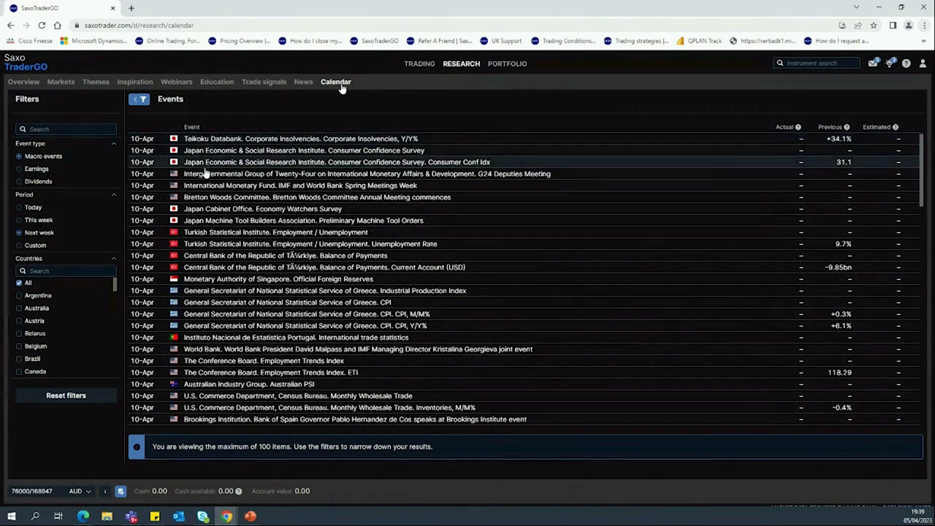
scroll(216, 208, down, 2)
scroll(217, 209, down, 8)
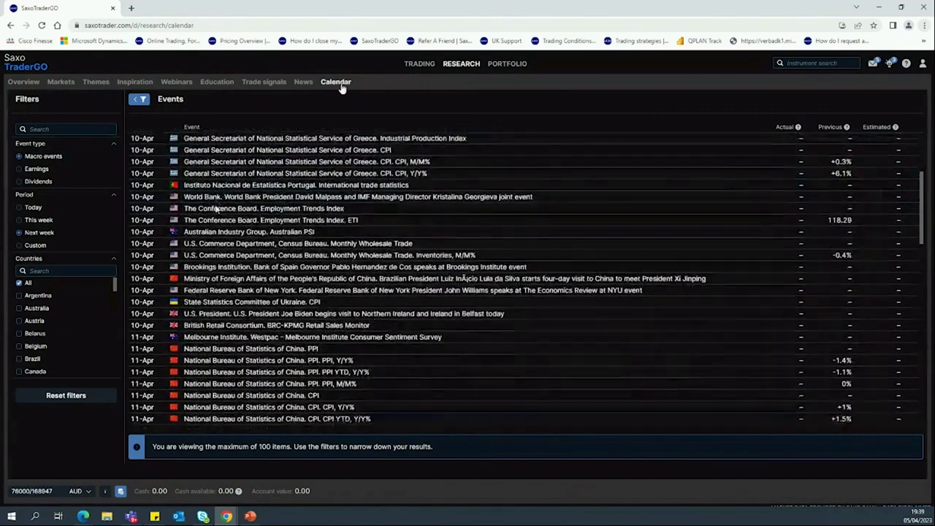
scroll(225, 250, down, 6)
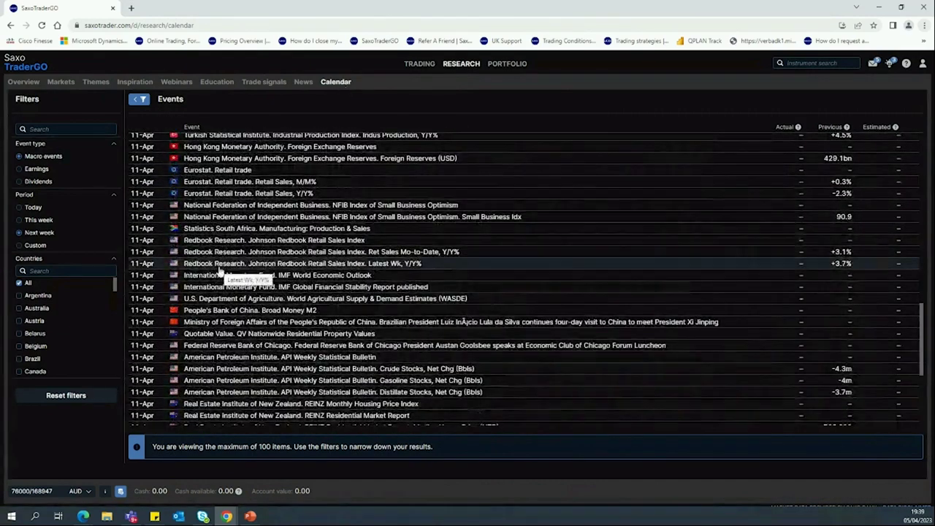
scroll(238, 262, down, 5)
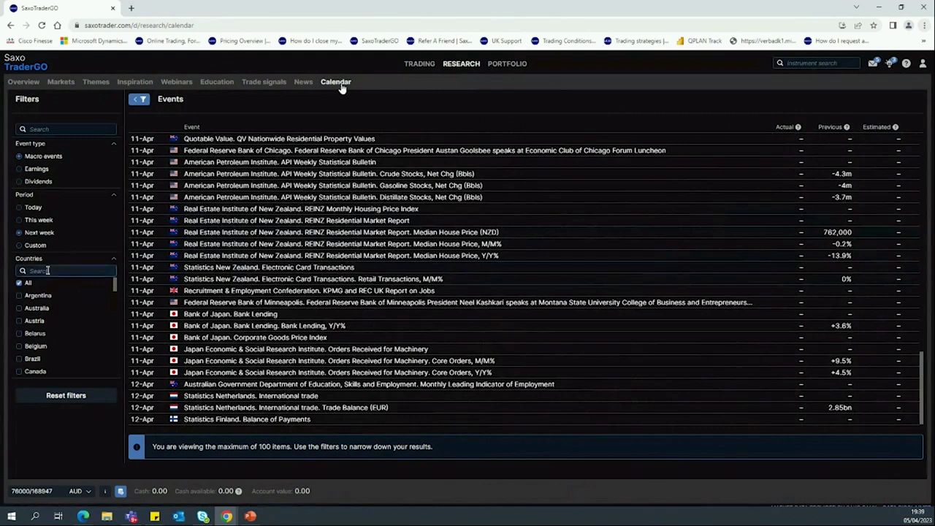
Find US in the calendar's country filter by searching for "us", restrict the events to it, and review the list
scroll(35, 336, down, 1)
scroll(35, 336, down, 5)
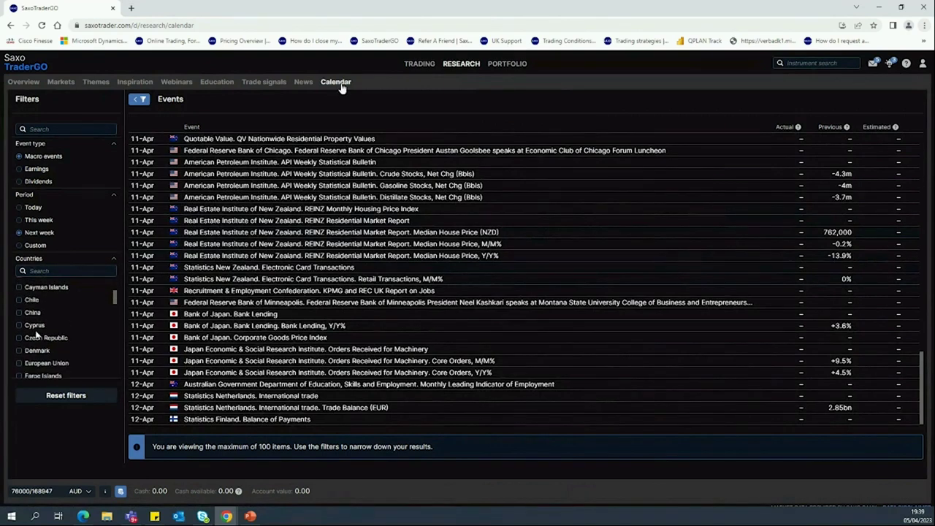
click(54, 273)
text(un)
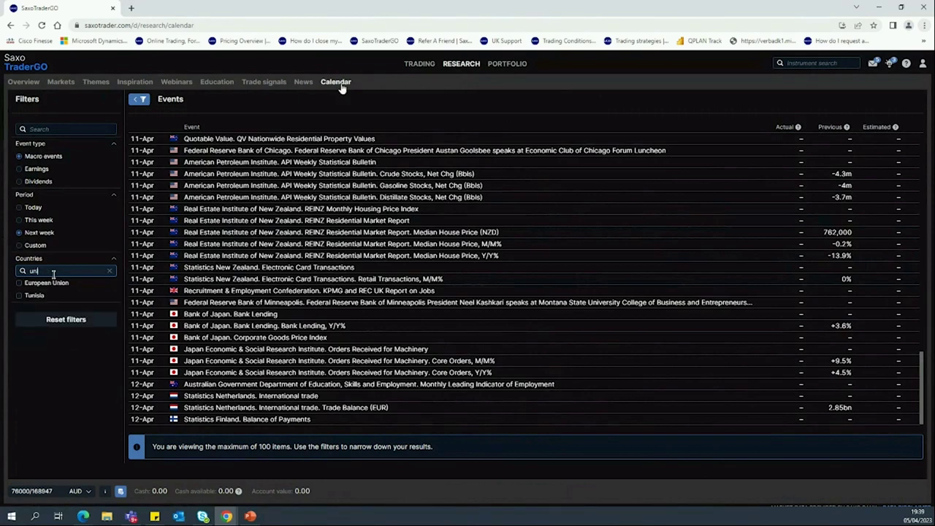
key(BackSpace)
text(s)
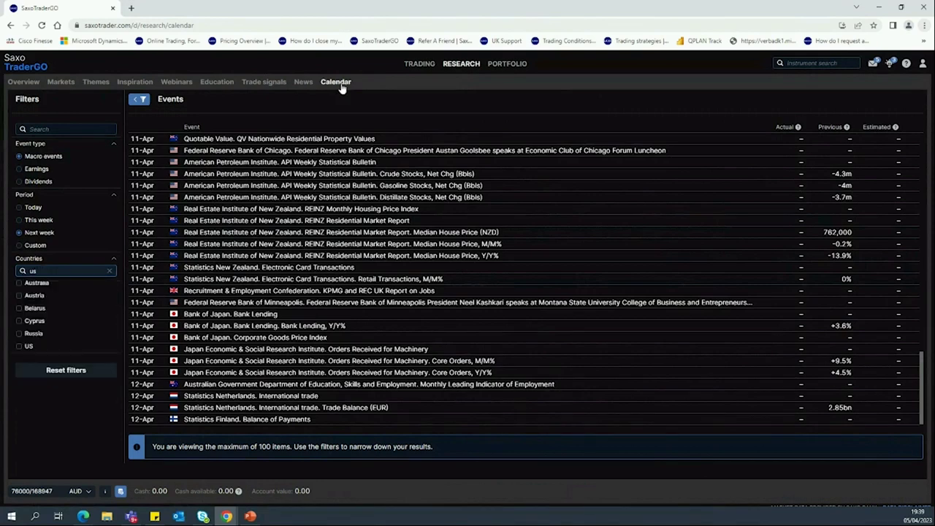
click(21, 346)
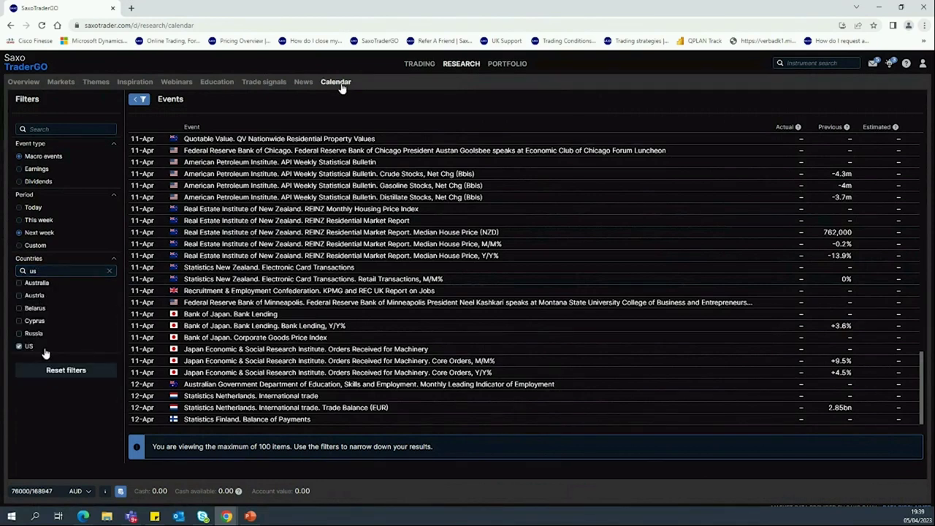
scroll(241, 187, up, 5)
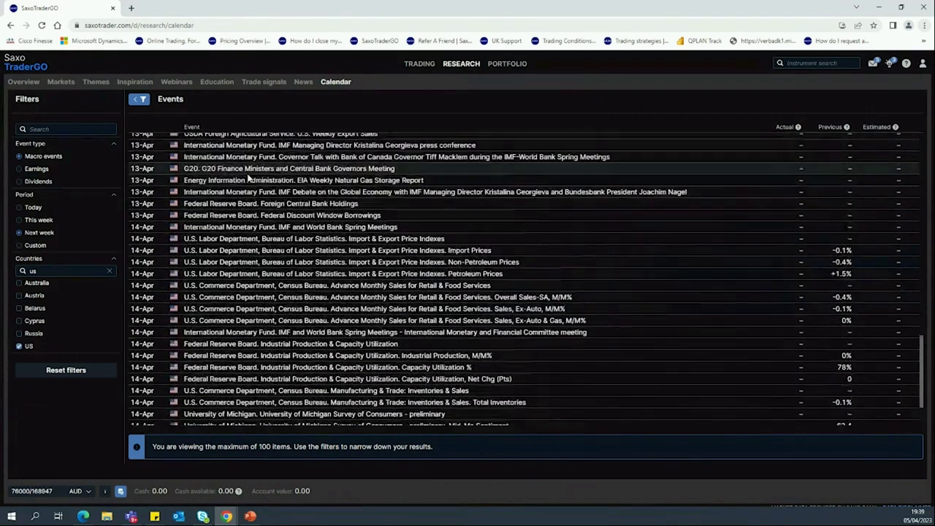
scroll(243, 166, up, 10)
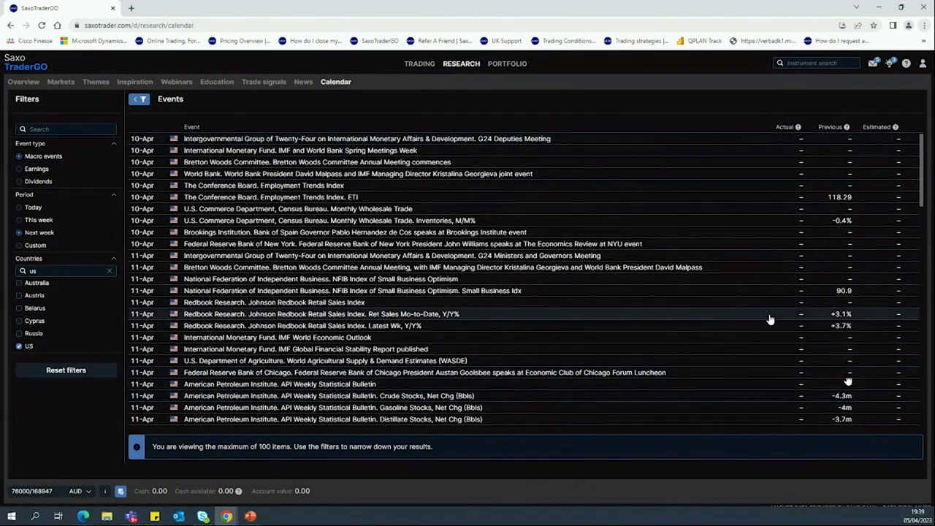
Leave the research calendar for the research overview, and open the live account's Portfolio section
click(23, 82)
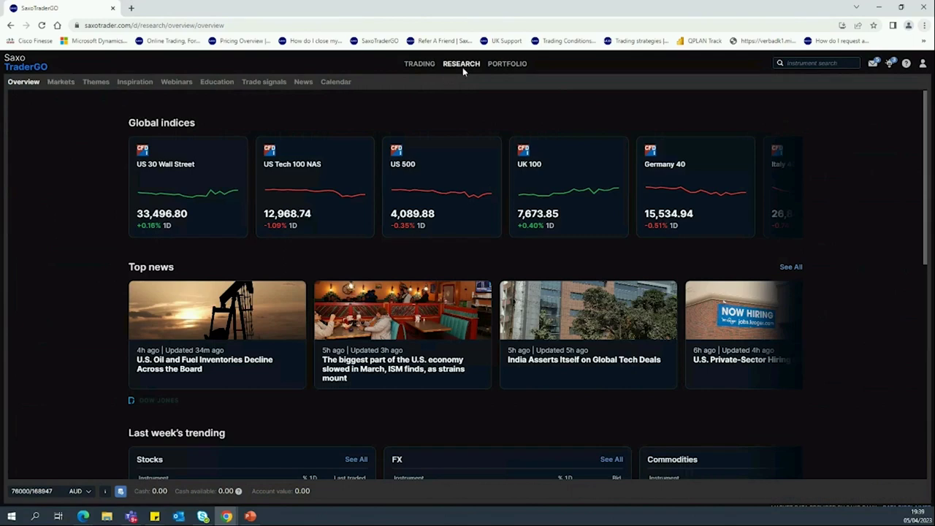
click(503, 66)
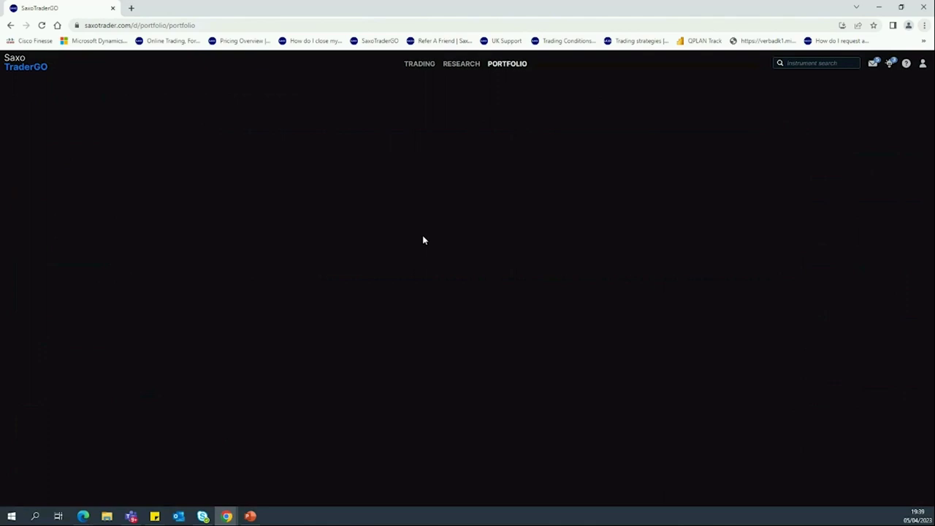
click(463, 65)
click(493, 65)
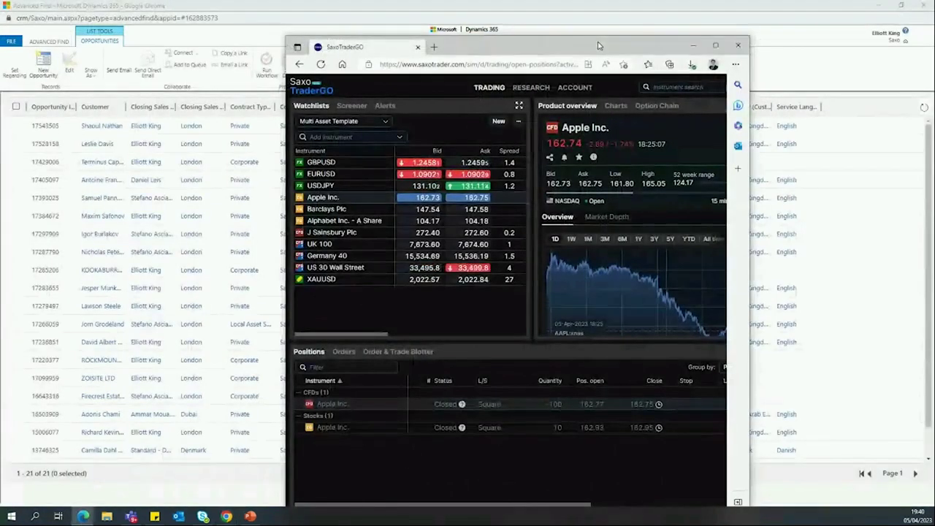
Switch to the trial account window, maximize it to view its Account section, and return to the live account's portfolio
double_click(598, 46)
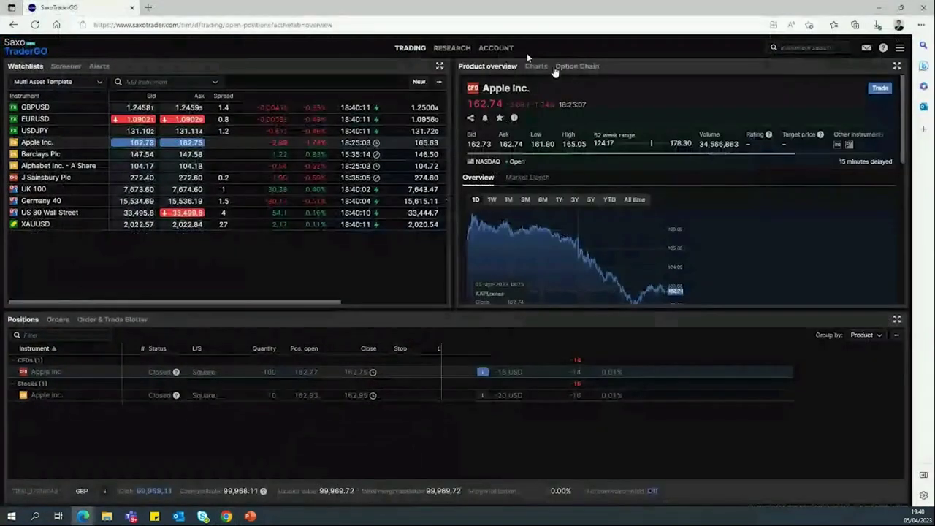
click(497, 47)
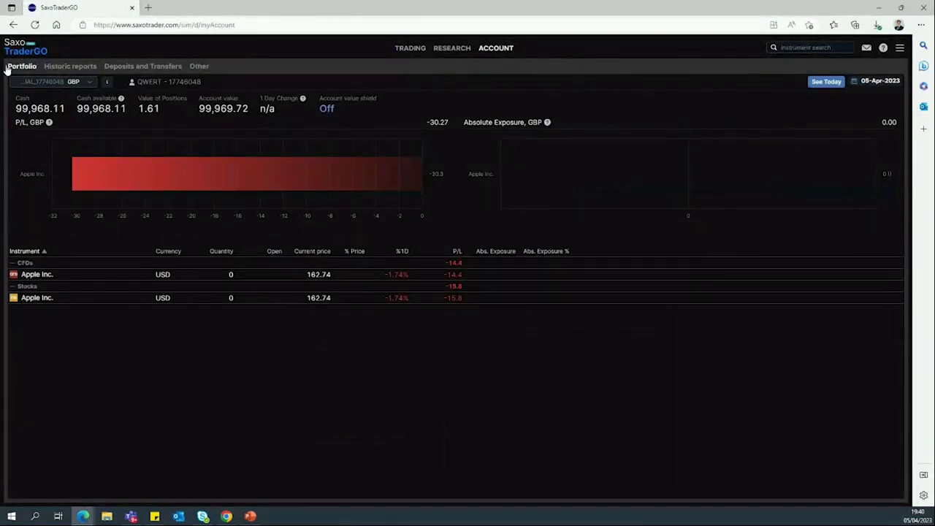
key(alt+Tab)
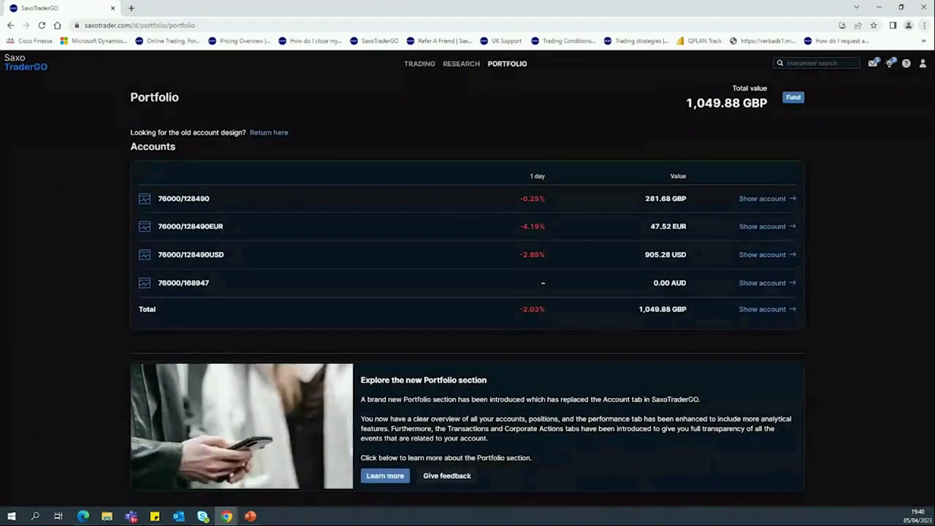
Open the portfolio's old account design, look through Saxo rewards and its other sections, and return to the new Portfolio
click(468, 64)
click(504, 65)
click(278, 133)
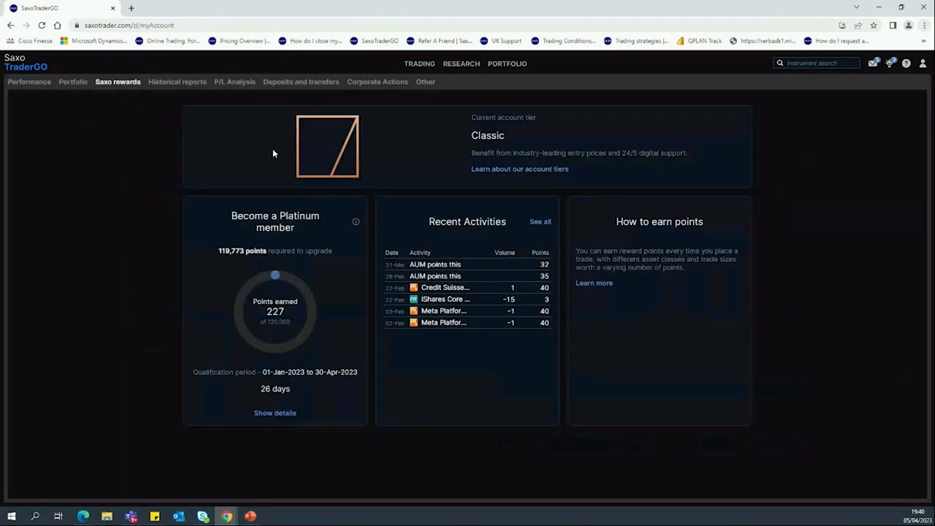
click(51, 83)
click(66, 83)
click(120, 82)
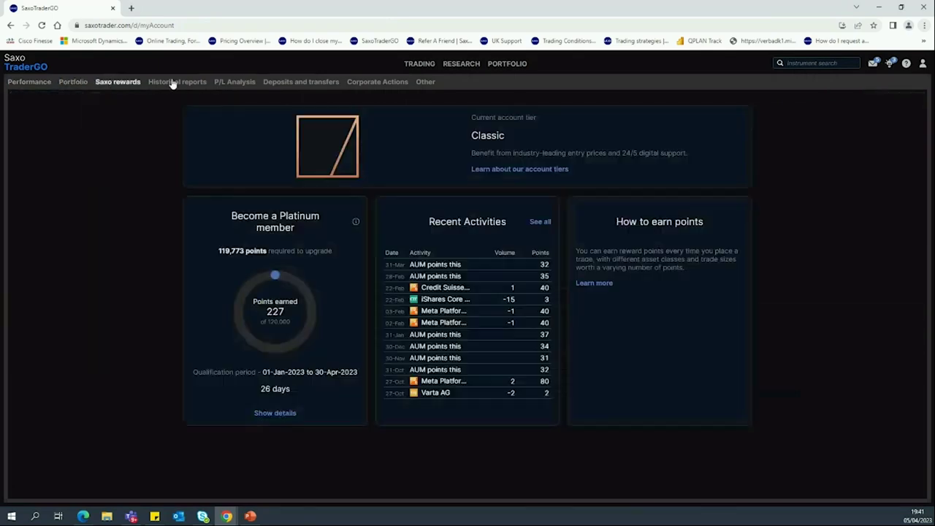
click(234, 81)
click(301, 82)
click(523, 67)
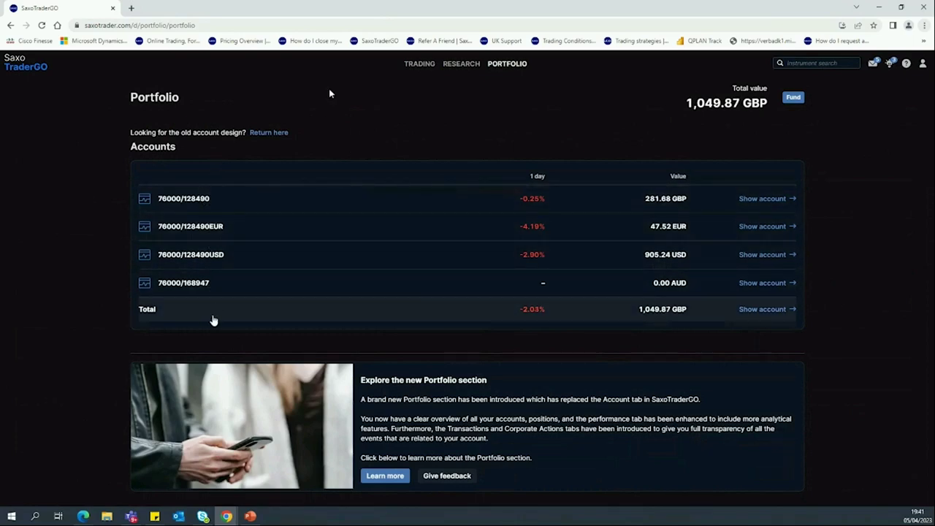
Open the AUD account from the portfolio and view its historical overview and the dates available for it
click(204, 290)
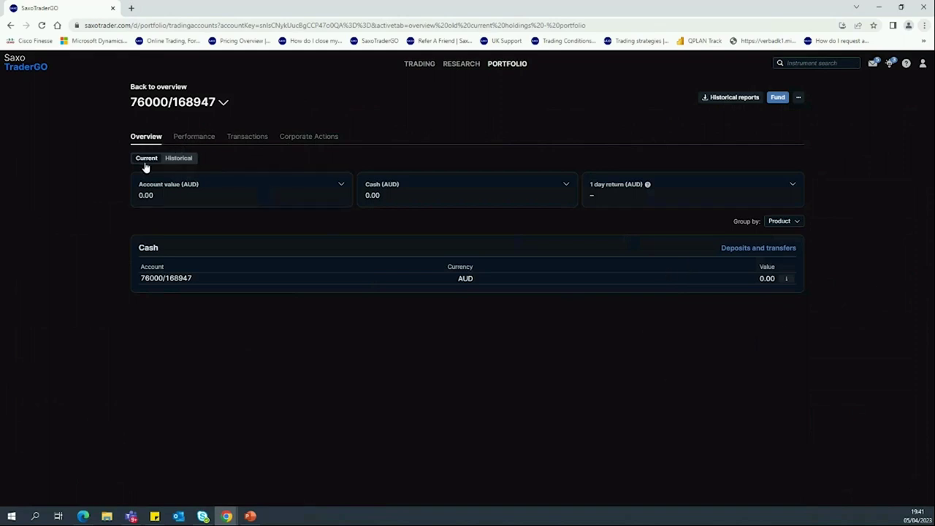
click(173, 160)
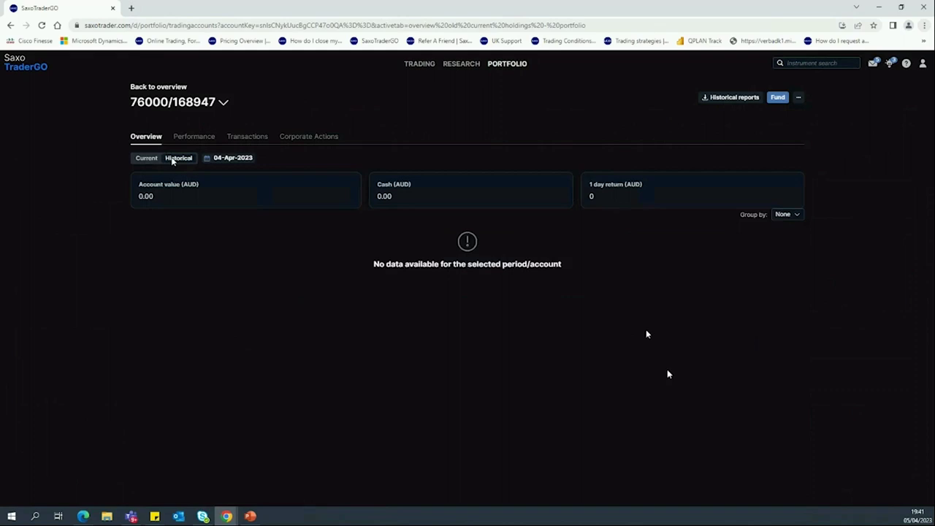
click(219, 163)
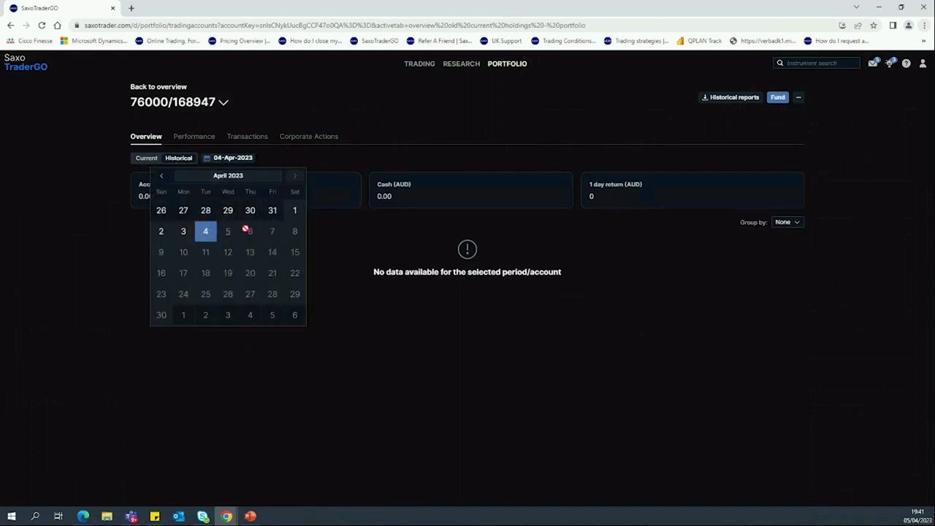
click(645, 329)
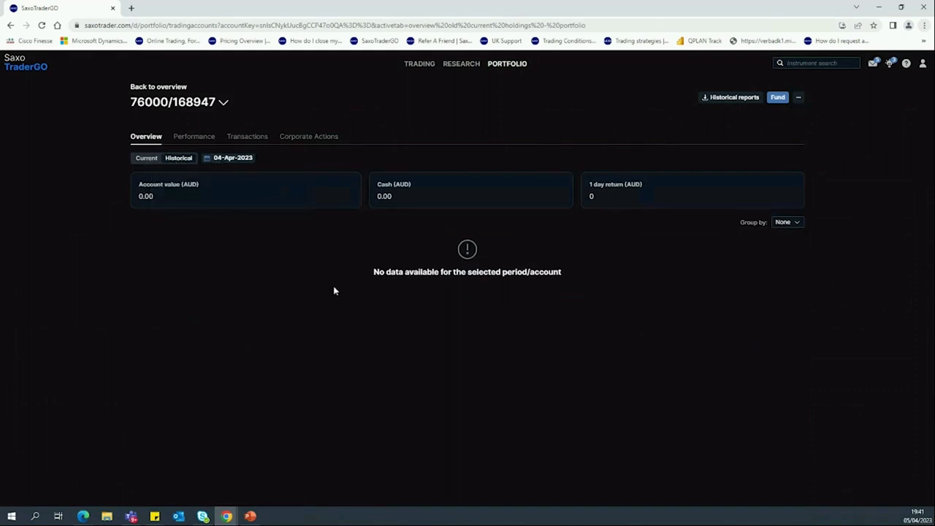
Show the Performance view and switch it from the AUD account to the GBP account
click(192, 140)
click(180, 109)
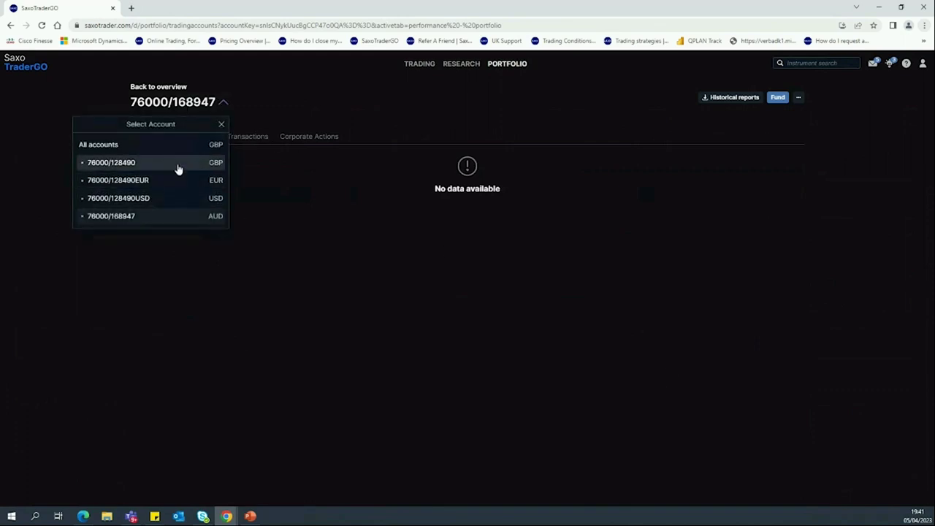
click(117, 162)
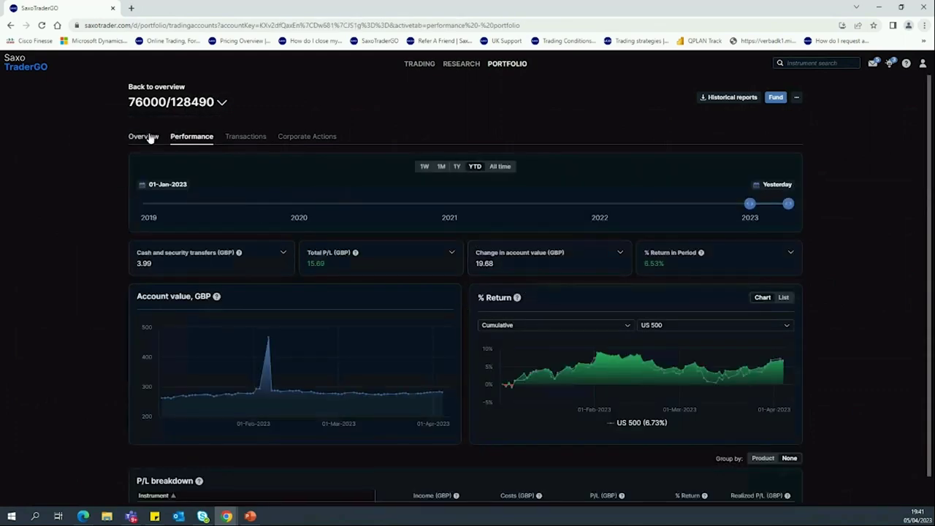
Set the performance period to 1Y and the % Return chart's benchmark to US 30 Wall Street
drag(749, 204, 271, 213)
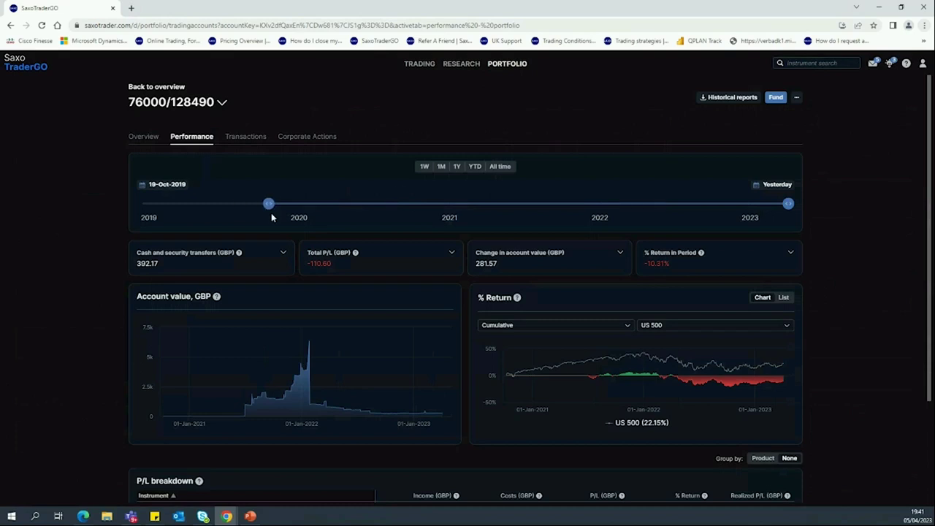
click(457, 167)
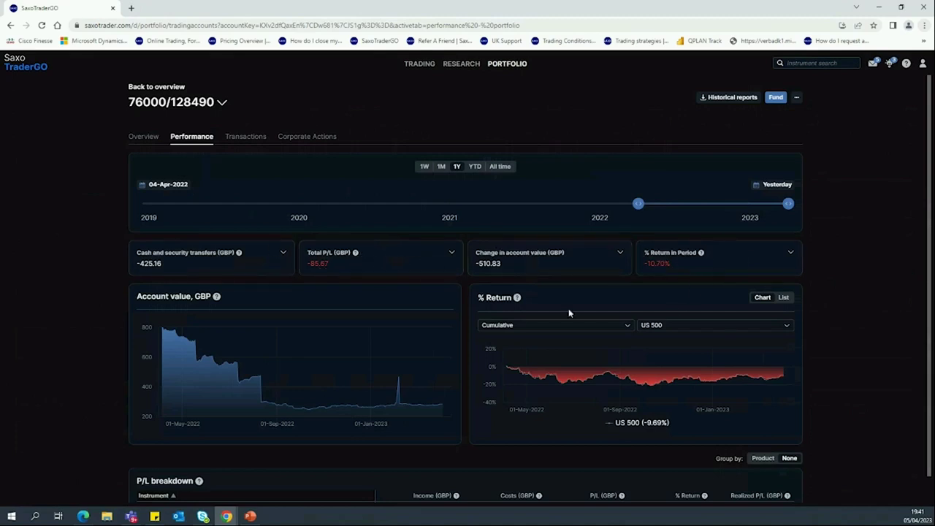
scroll(585, 271, down, 1)
click(653, 298)
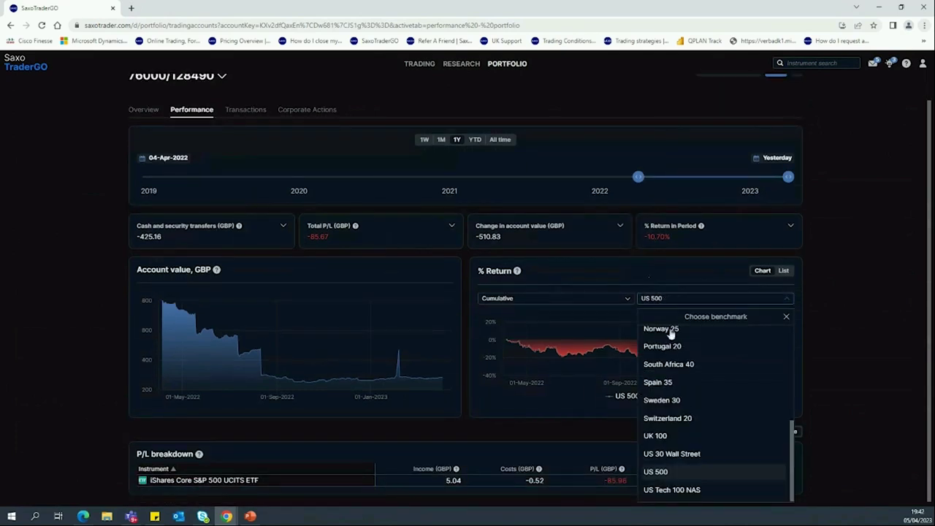
click(672, 454)
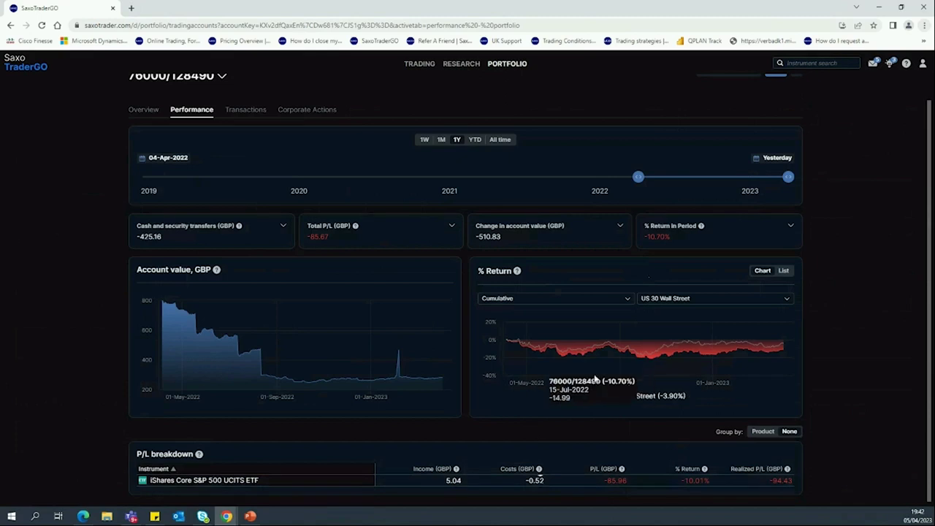
Check the GBP account's historical overview and return to its performance view
scroll(355, 168, up, 1)
click(143, 136)
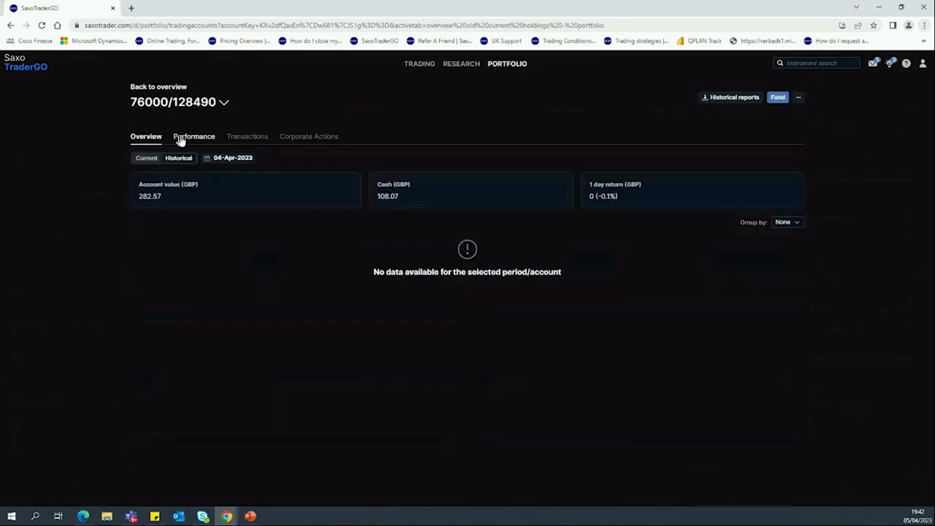
click(181, 139)
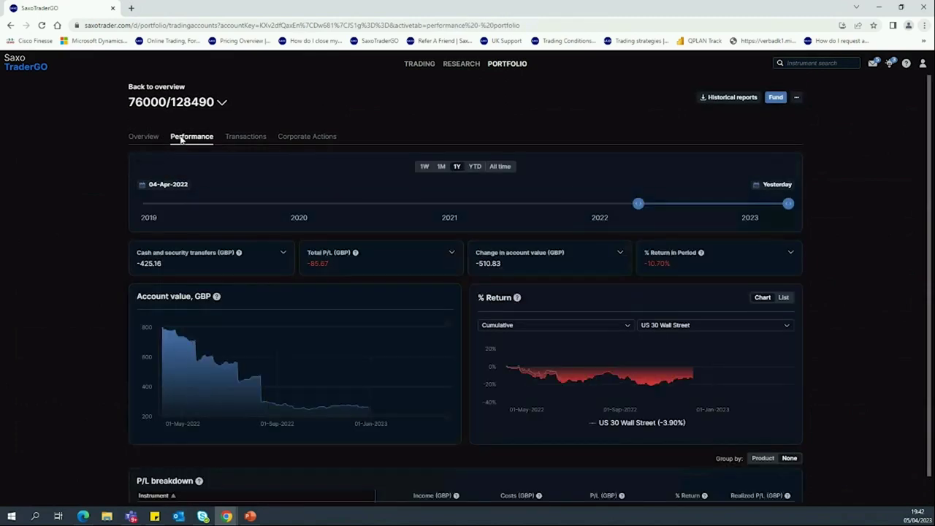
List the GBP account's transactions from 28-Dec-2019 to today, and view the report export formats without exporting
click(236, 140)
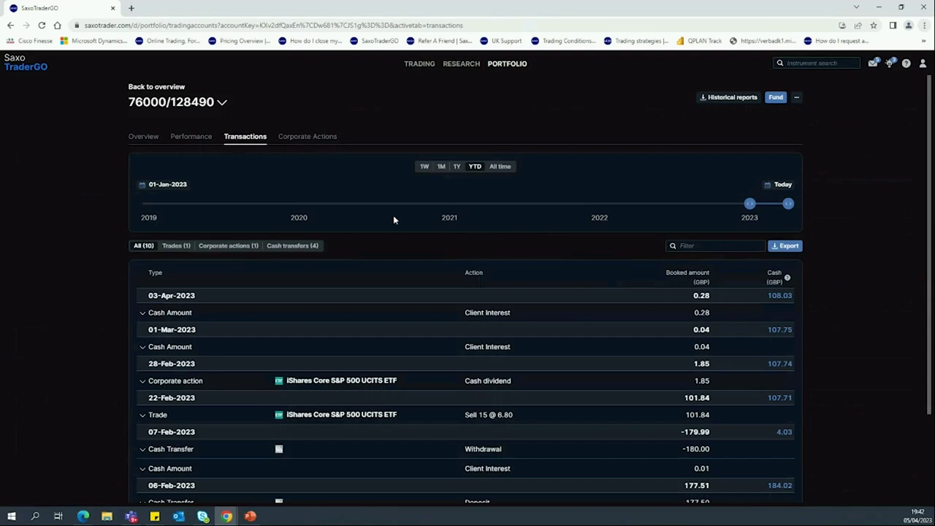
drag(750, 204, 298, 204)
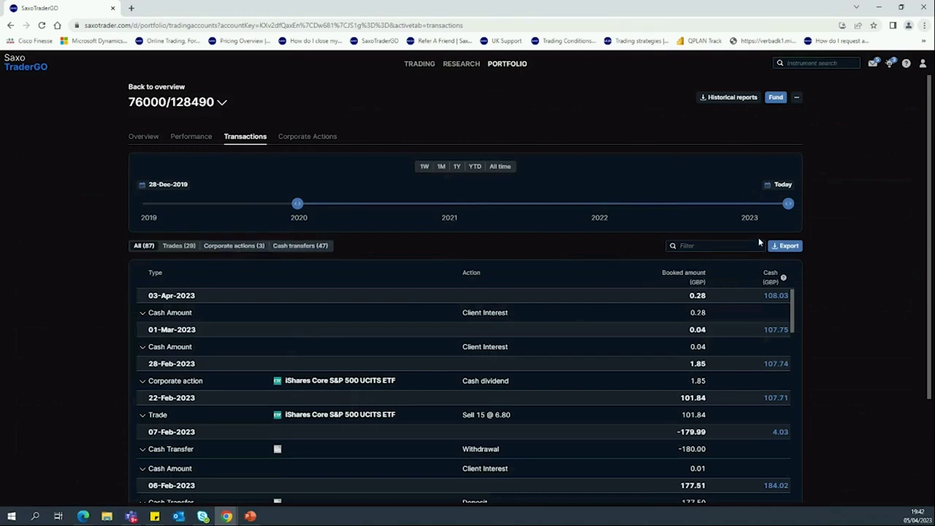
click(785, 247)
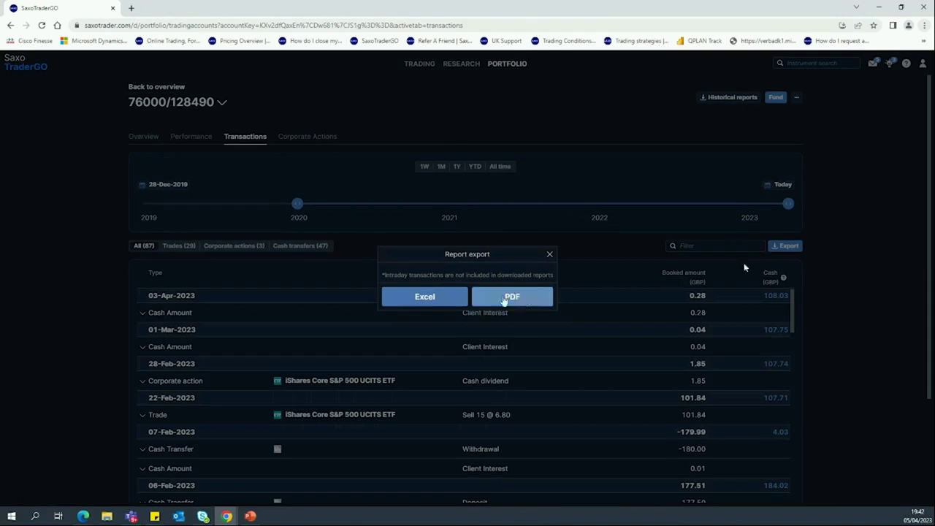
click(550, 255)
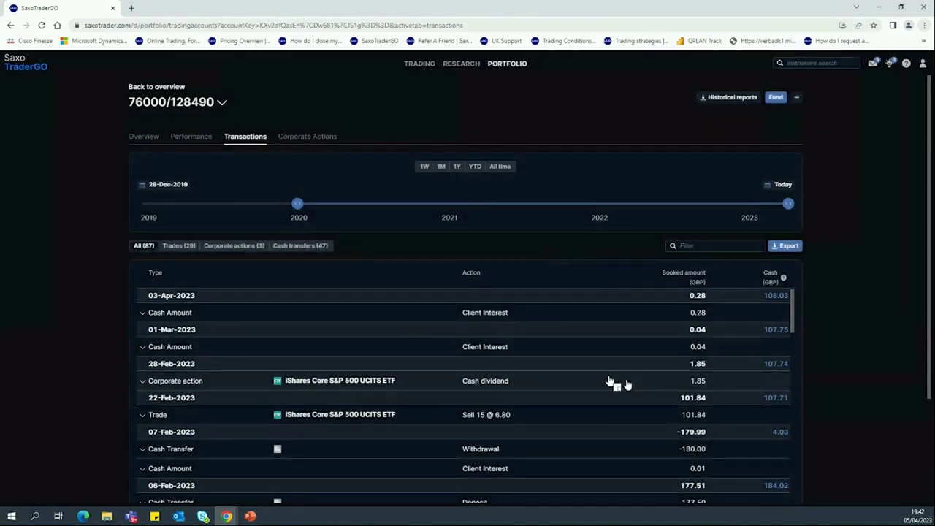
Open the dividend instructions from the GBP account's corporate action events
click(327, 143)
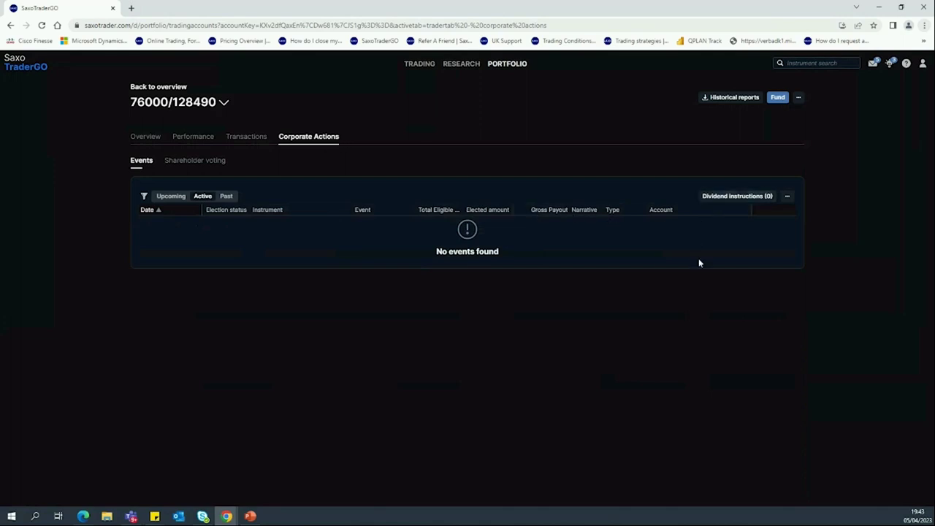
click(734, 200)
click(733, 199)
click(732, 198)
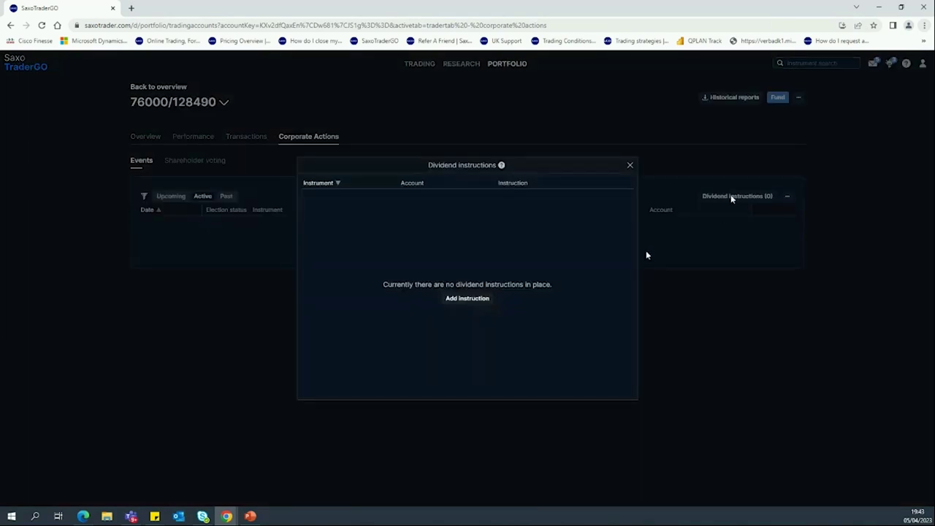
View the Receive cash and Receive securities options for a new dividend instruction, and close the instructions without applying
click(465, 298)
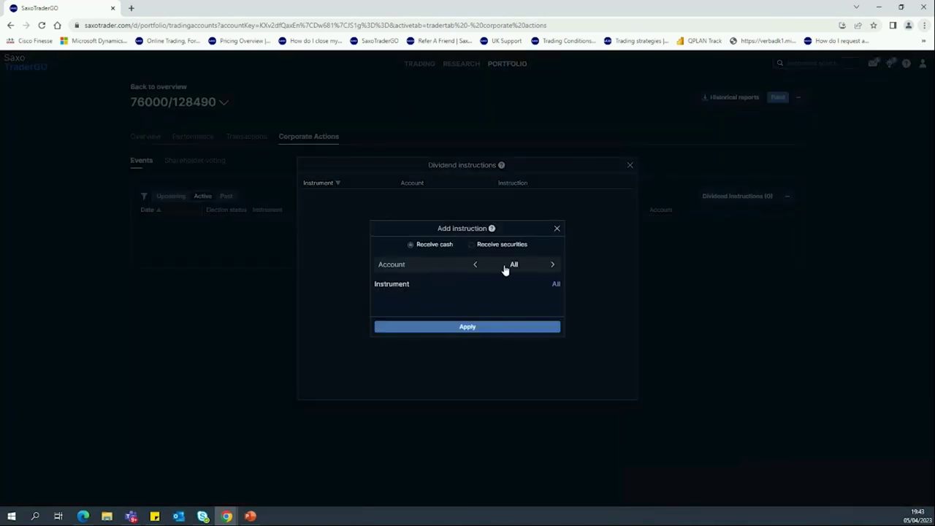
click(471, 245)
click(444, 246)
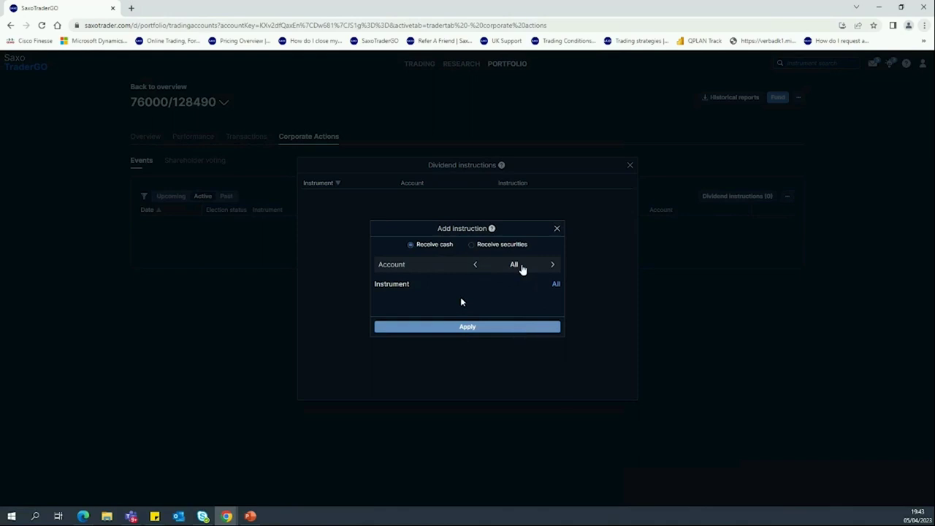
click(471, 246)
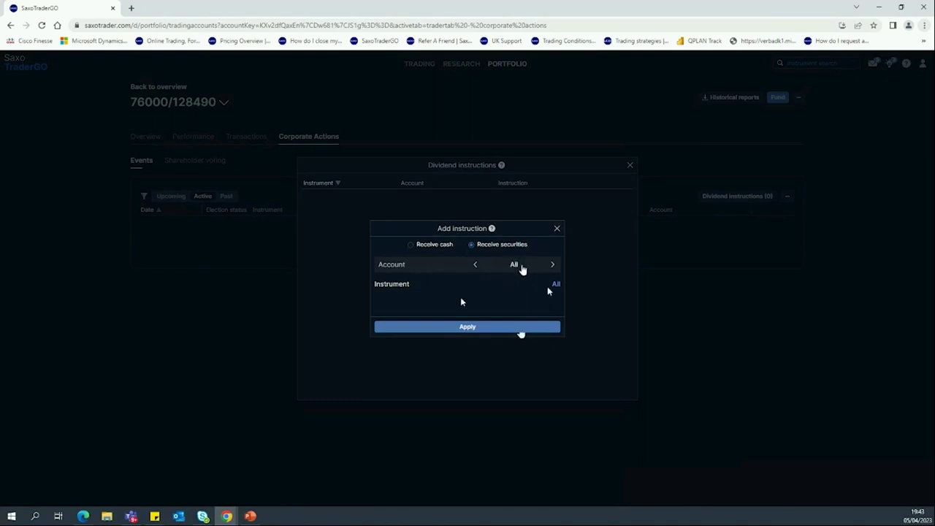
click(556, 228)
click(629, 165)
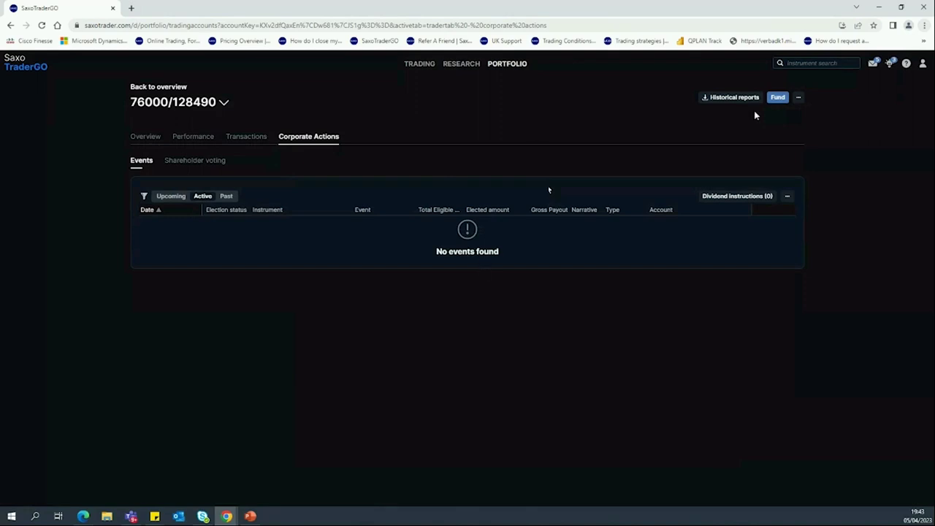
Open the historical reports export for the GBP account and look through the available report types
click(728, 102)
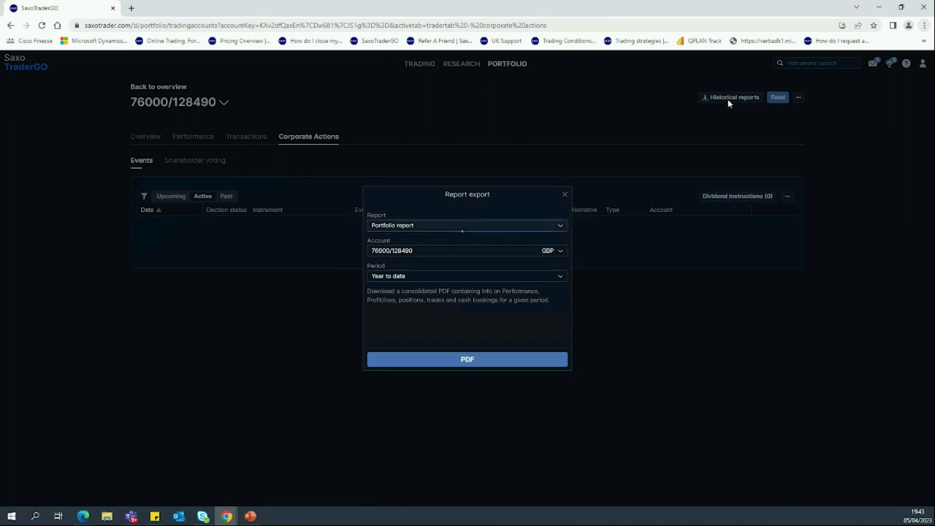
click(460, 227)
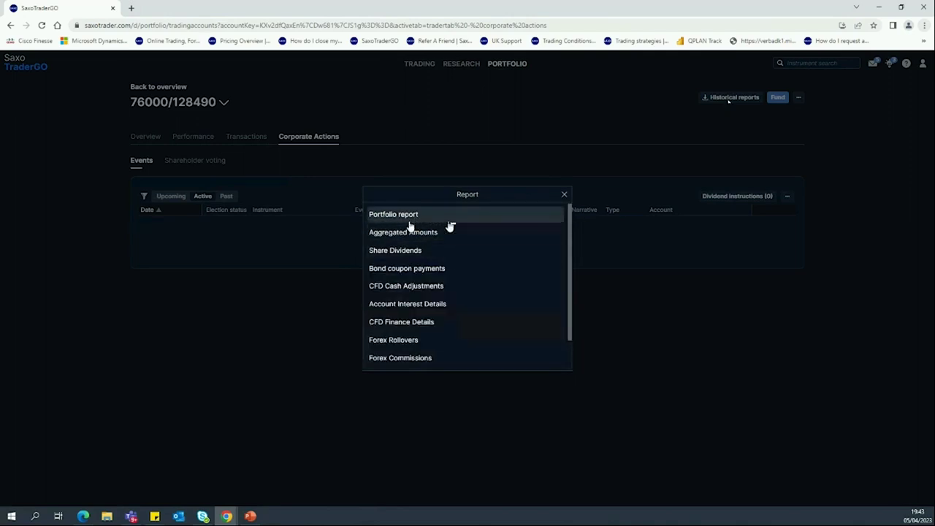
scroll(409, 230, down, 2)
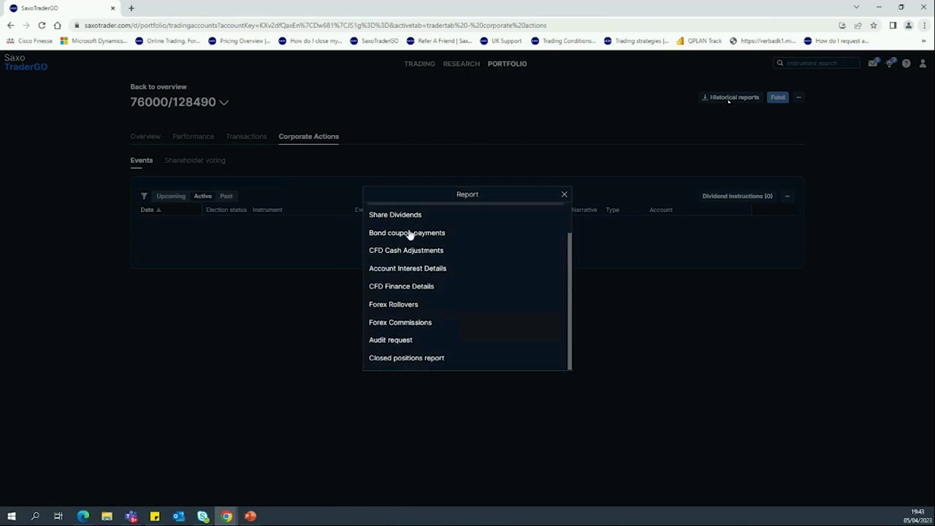
scroll(431, 354, up, 2)
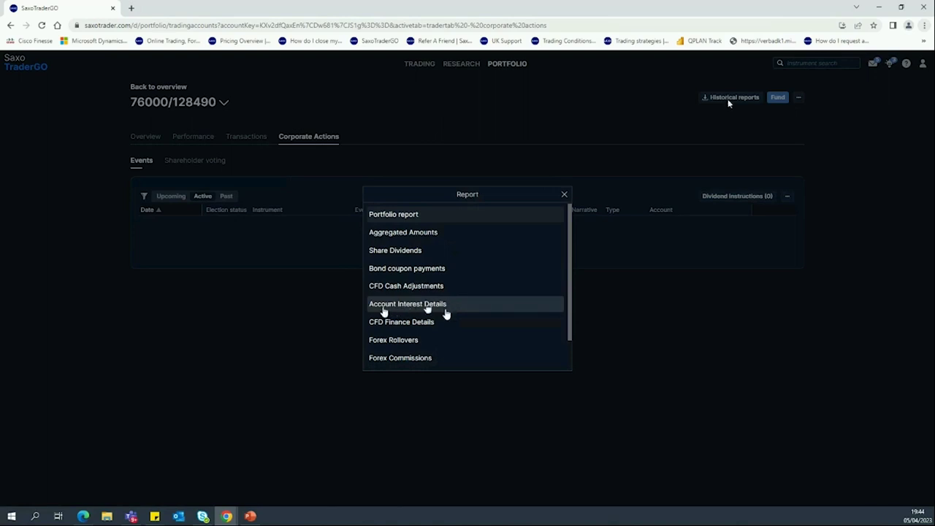
Select the Account Interest Details report for the GBP account, view the account choices, and close the report export
click(385, 307)
click(464, 249)
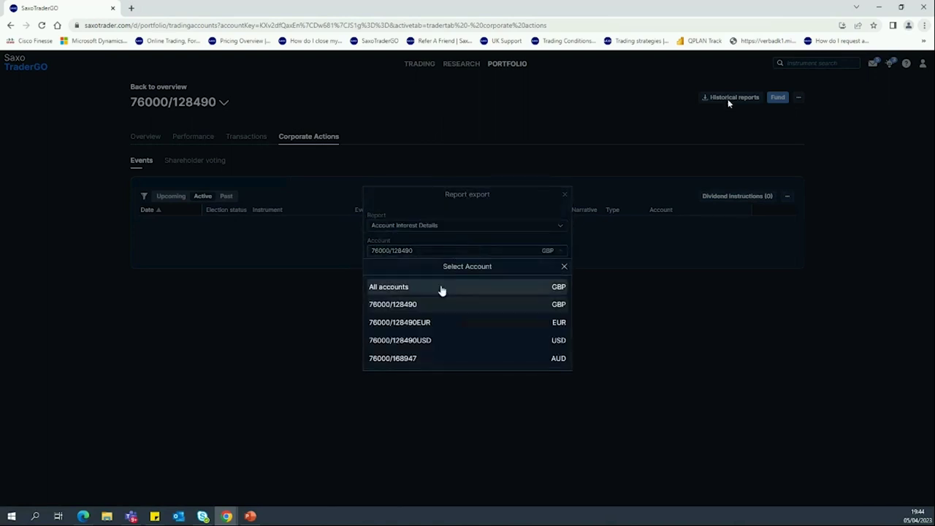
click(564, 268)
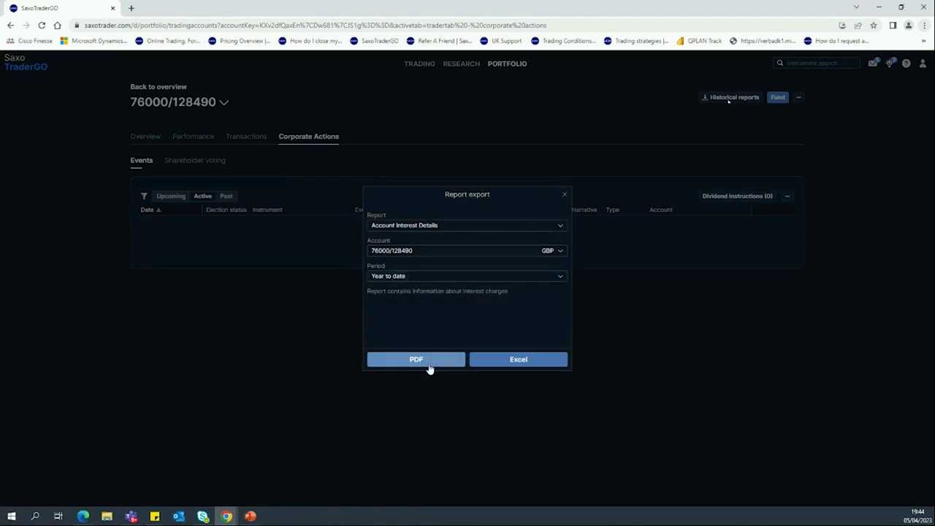
click(513, 360)
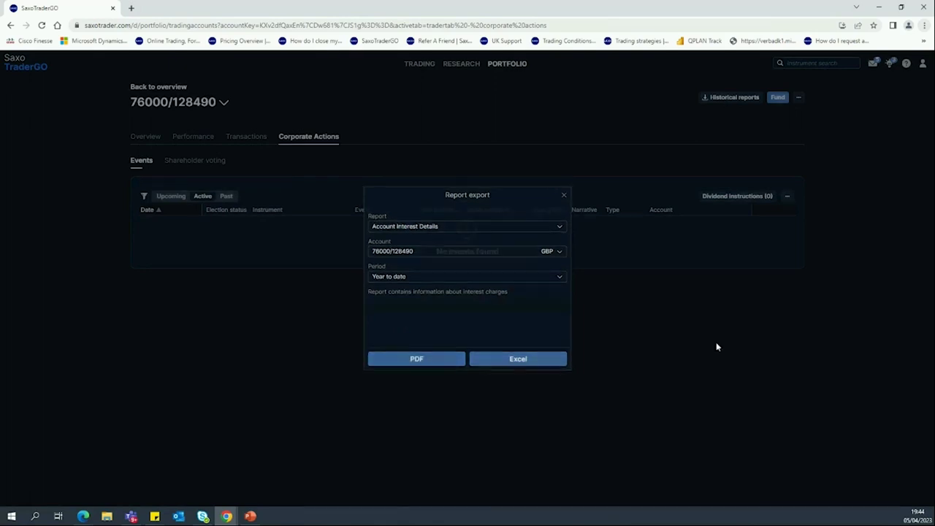
View the GBP account's deposit and transfer options, then the profile and account menus, closing each without changes
click(780, 97)
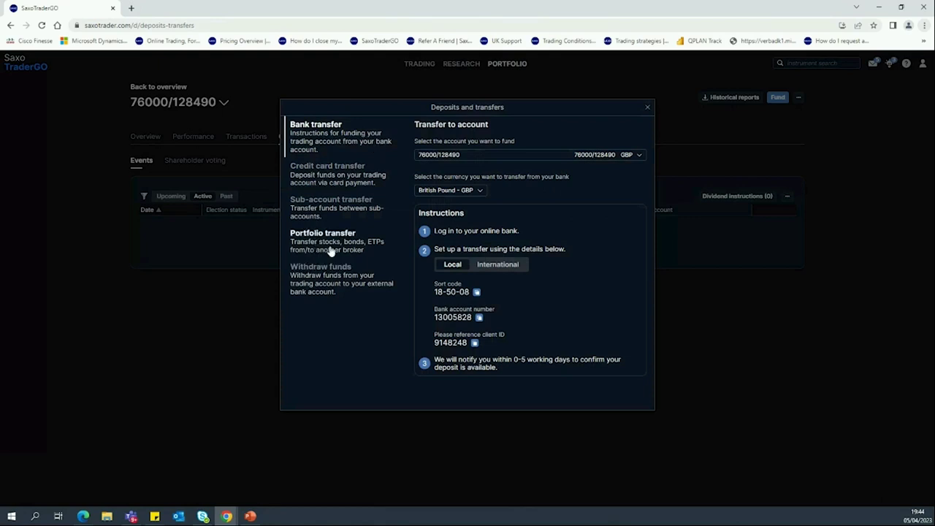
click(818, 328)
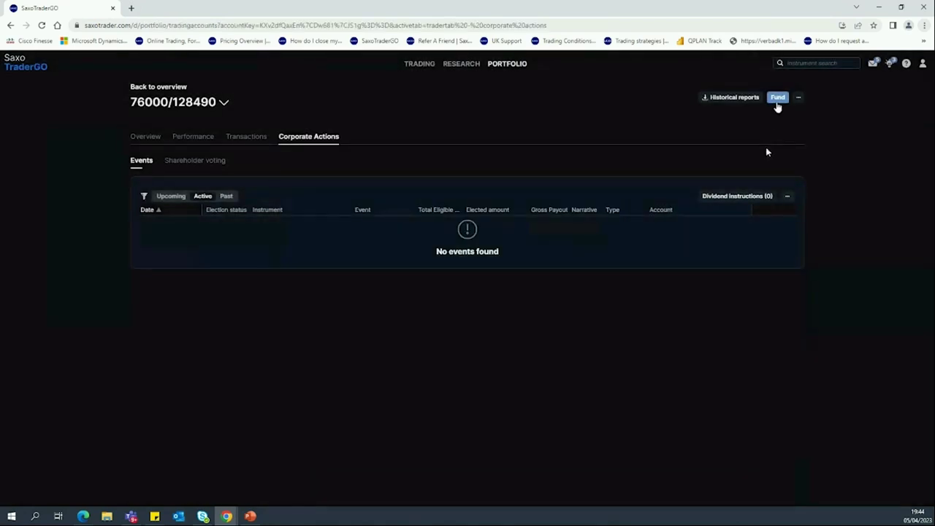
click(922, 65)
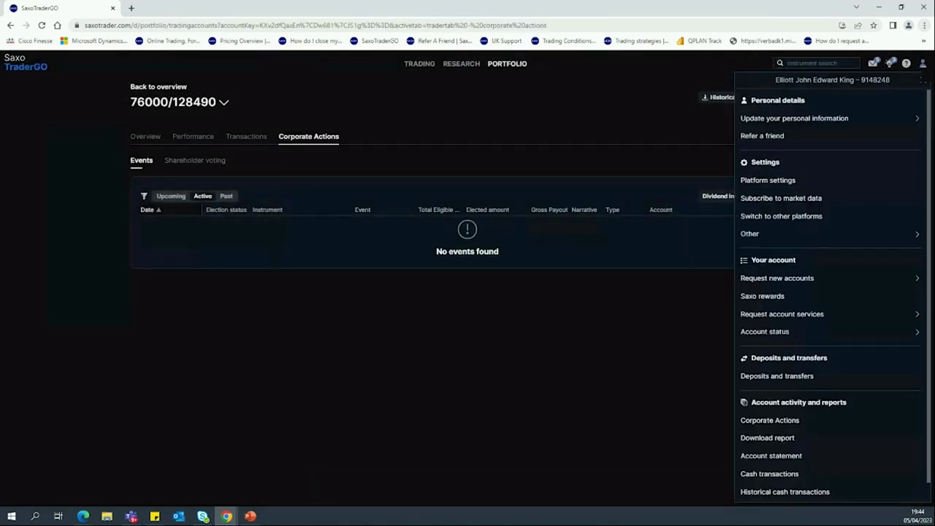
click(923, 66)
click(799, 99)
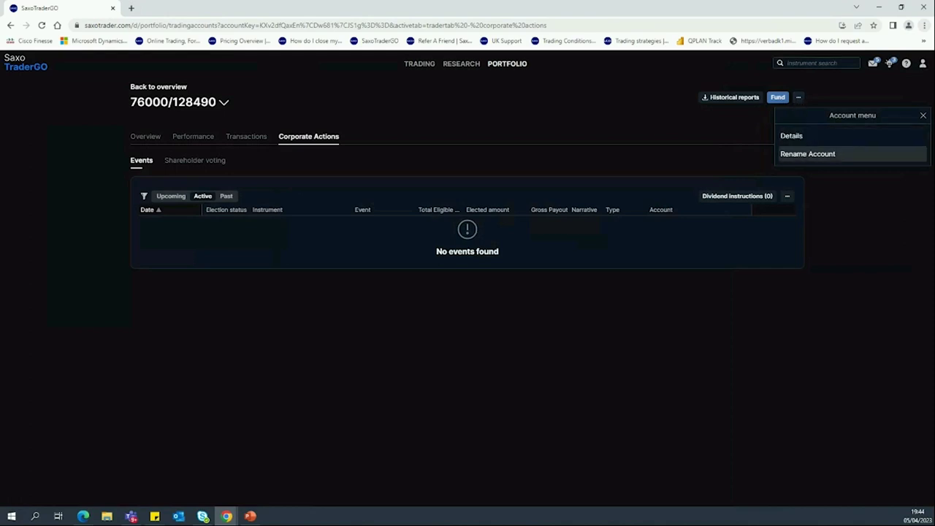
click(585, 128)
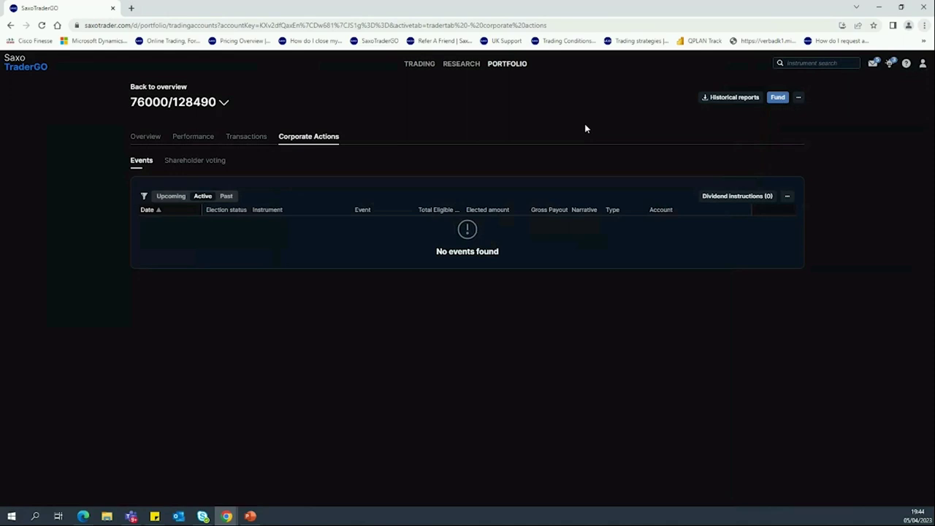
Open a trade ticket for the Apple Inc. stock in the watchlist, show the advanced order types, and set the type to Market
click(419, 65)
click(23, 374)
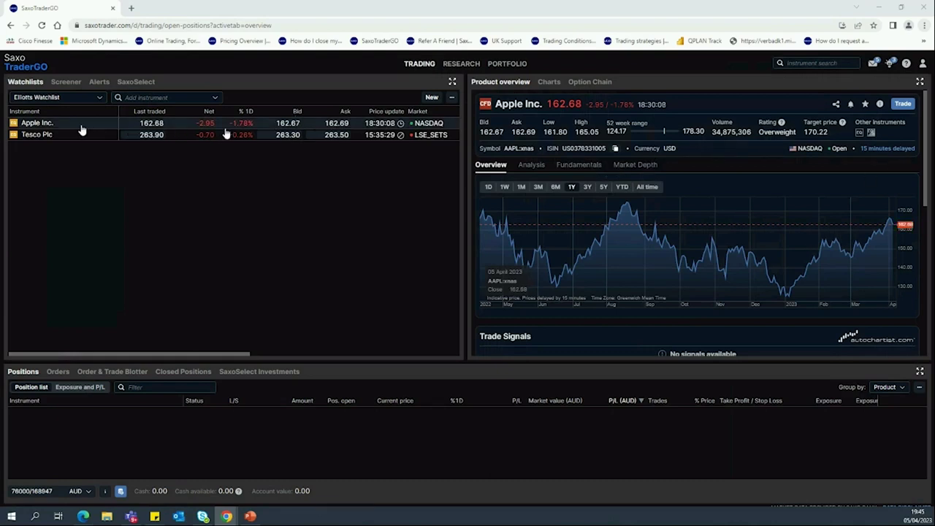
click(37, 123)
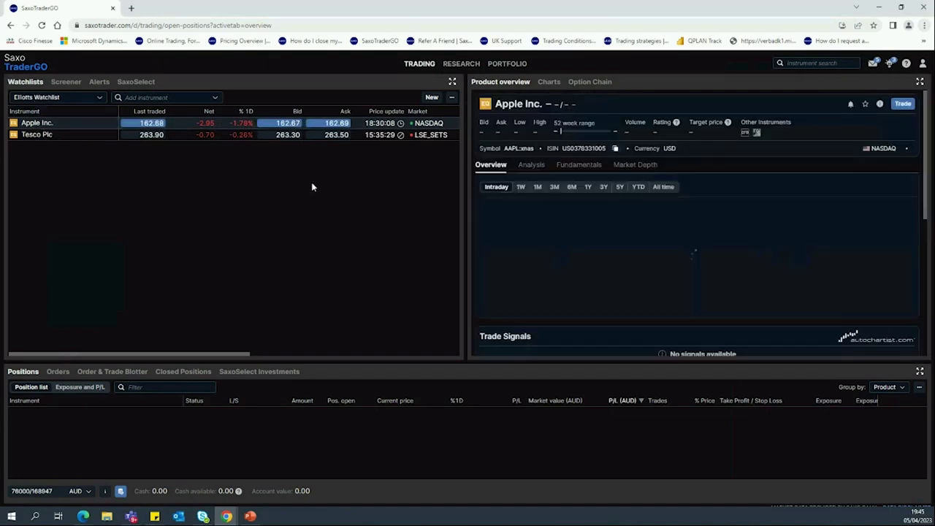
click(903, 105)
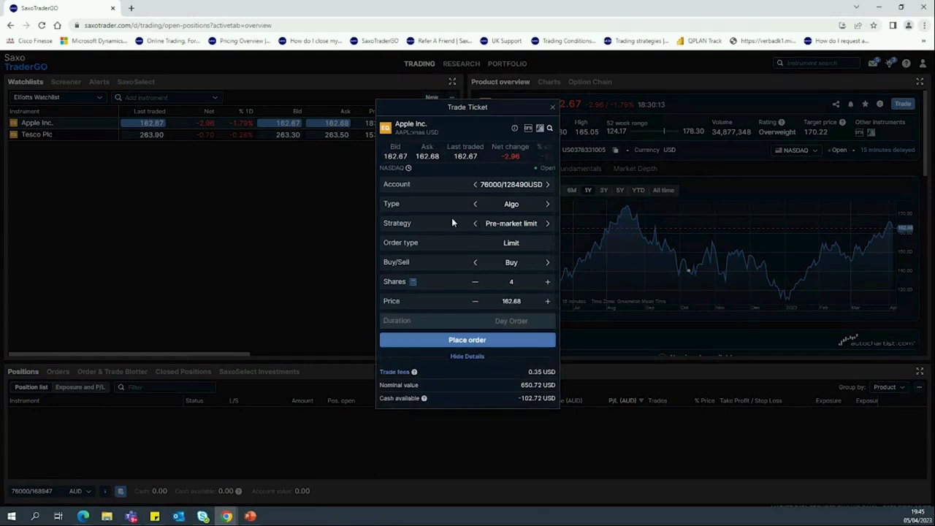
click(510, 204)
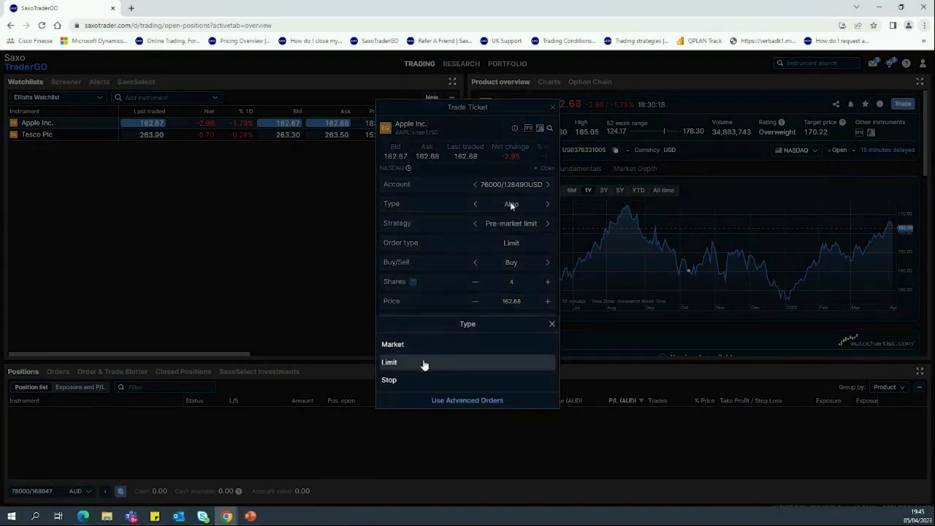
click(449, 401)
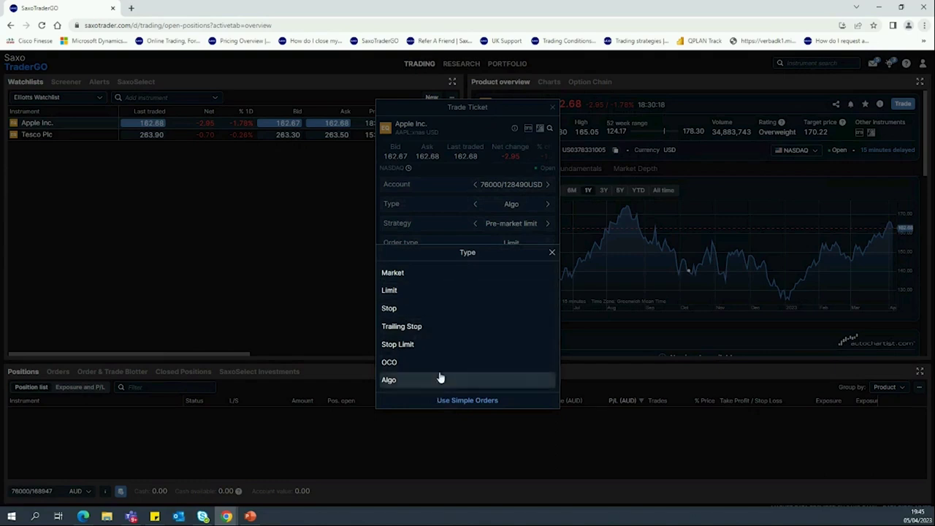
click(417, 281)
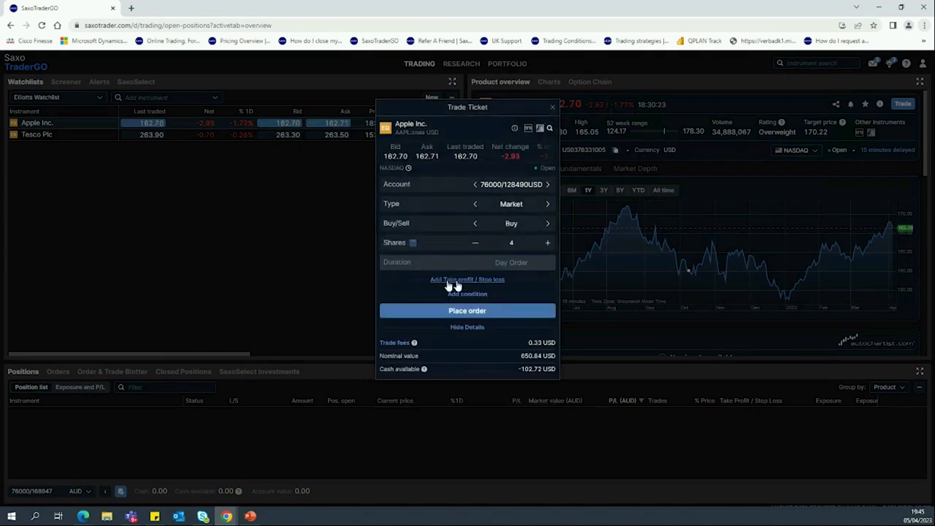
Add a limit take profit to the Apple order, with its unit in percent and its value set to 5%
click(493, 283)
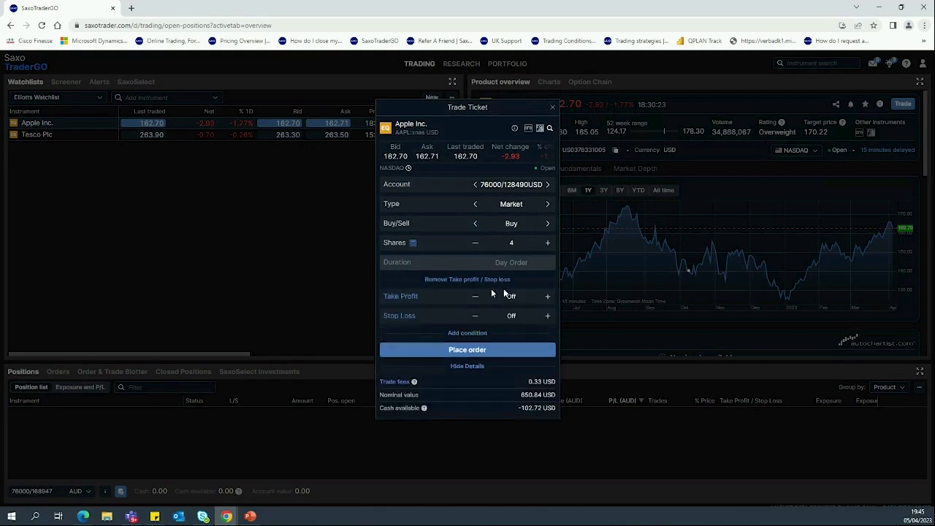
click(408, 295)
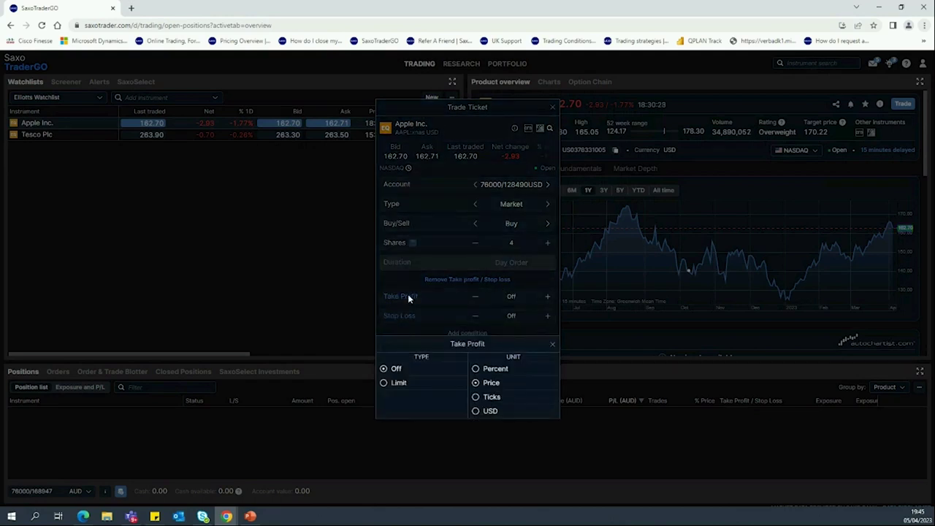
click(398, 384)
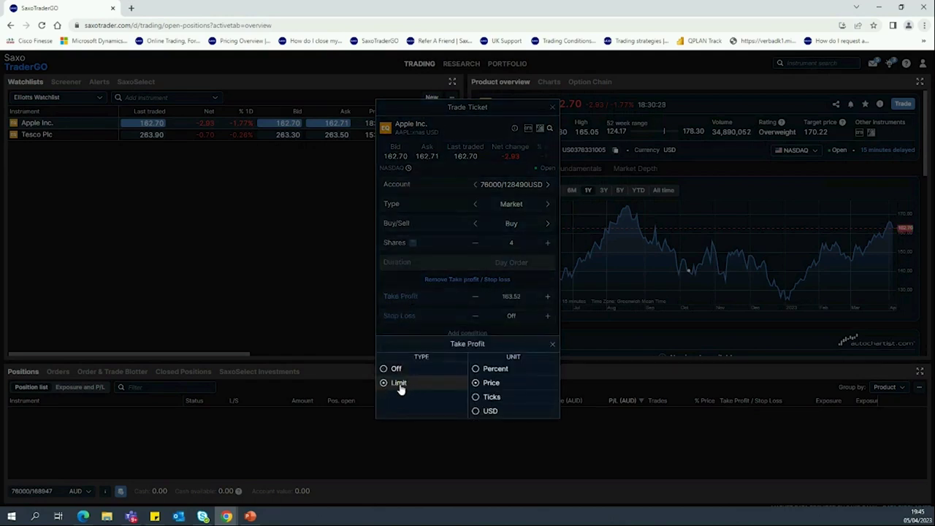
click(497, 369)
click(553, 344)
click(518, 295)
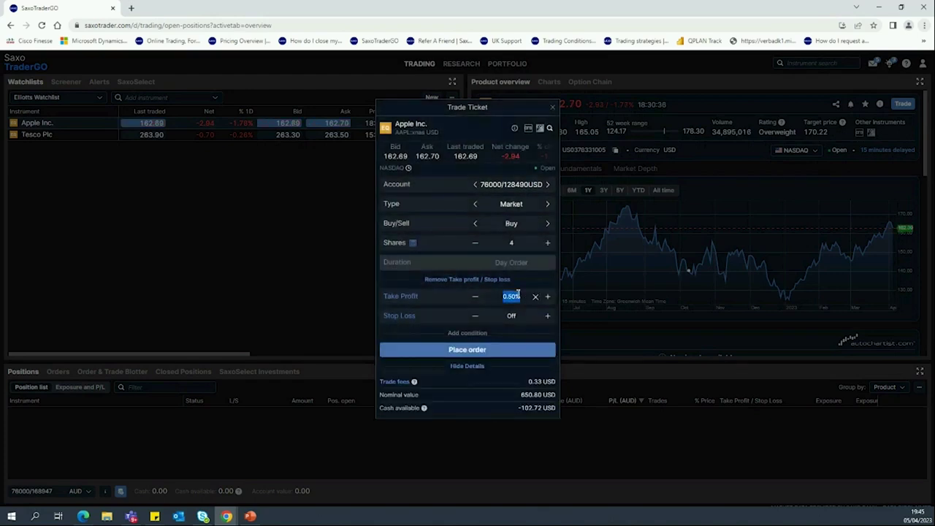
text(5)
key(Return)
Look through the order types for the Apple order and close the ticket without placing it
click(509, 205)
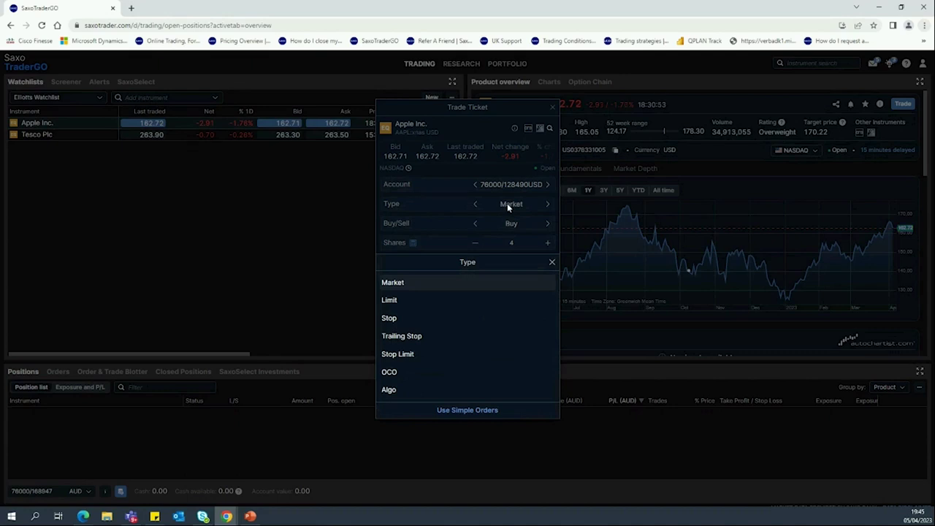
click(488, 223)
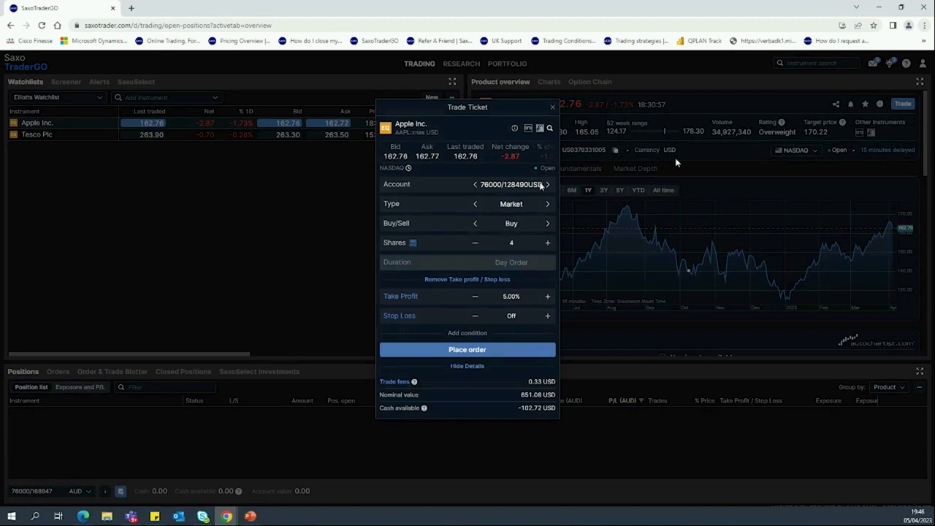
click(552, 109)
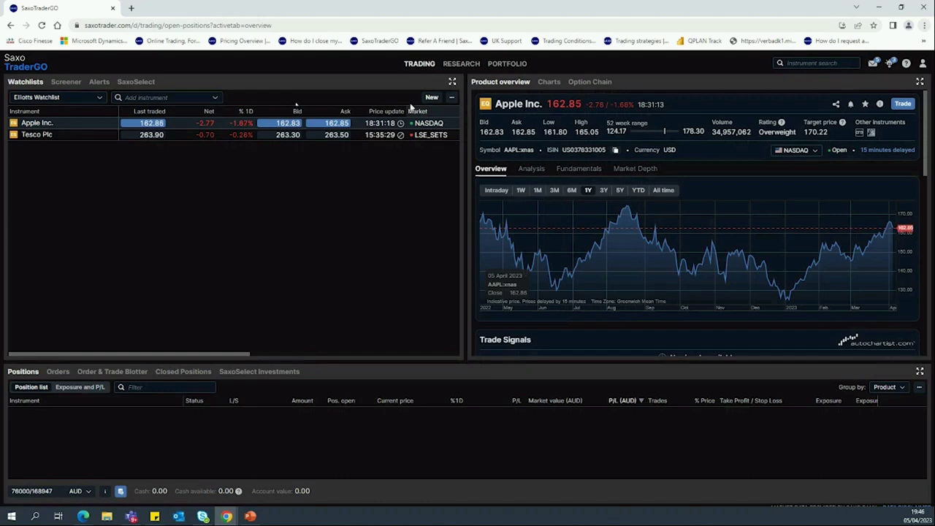
Search for apple, open the Apple Inc. stock listing on Deutsche Börse (XETRA), and switch the listing to NASDAQ
click(791, 63)
text(apple)
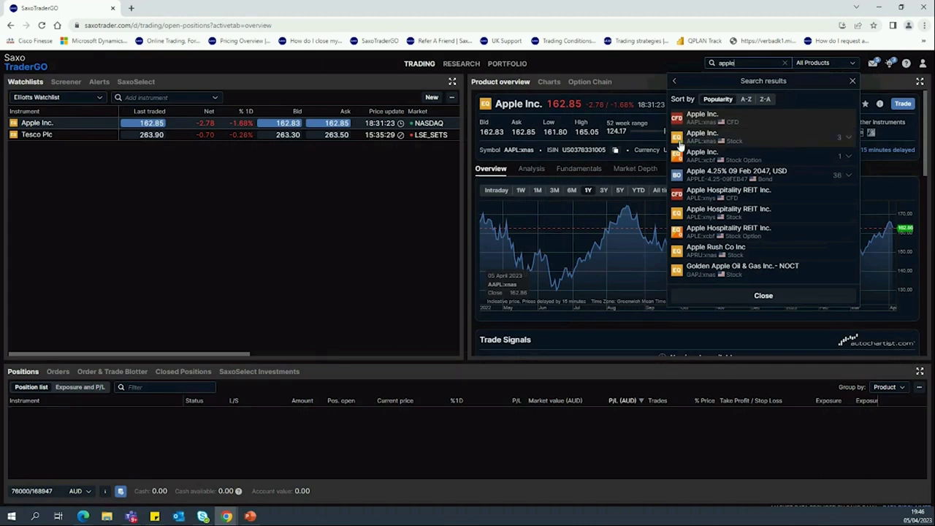
click(847, 138)
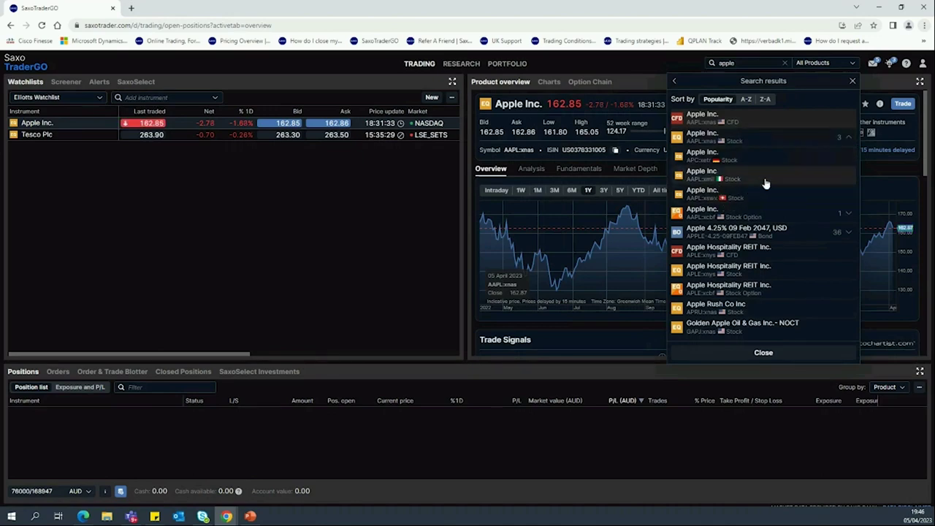
click(726, 156)
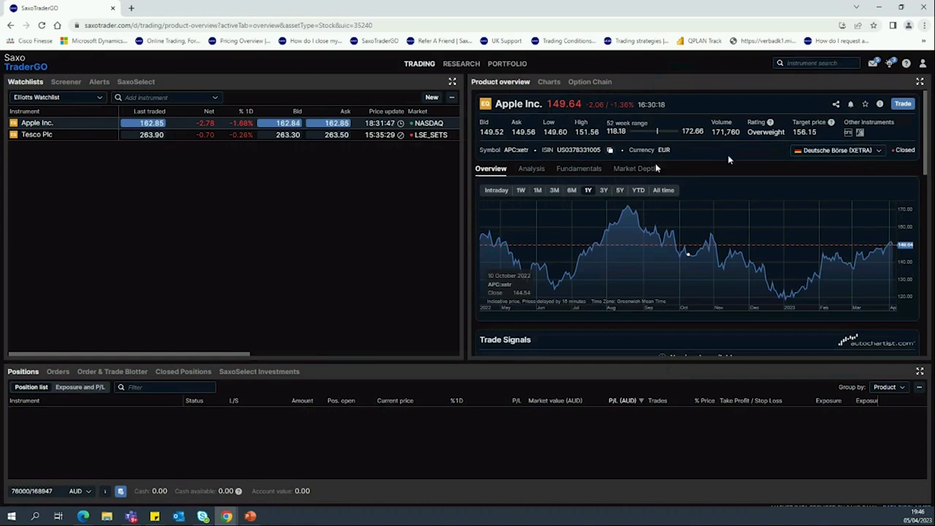
click(831, 152)
click(803, 180)
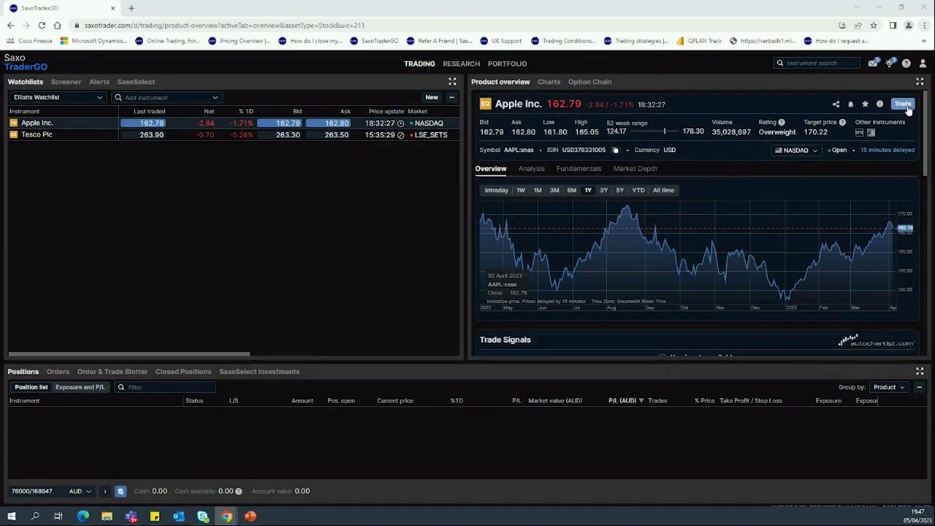
Open a trade ticket for the NASDAQ-listed Apple stock, show the advanced order types, and choose Algo
click(904, 105)
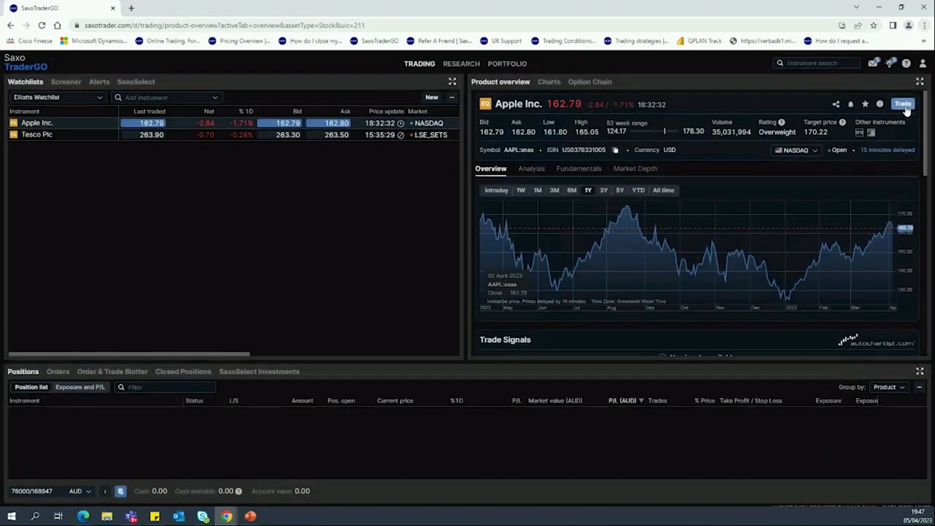
click(905, 107)
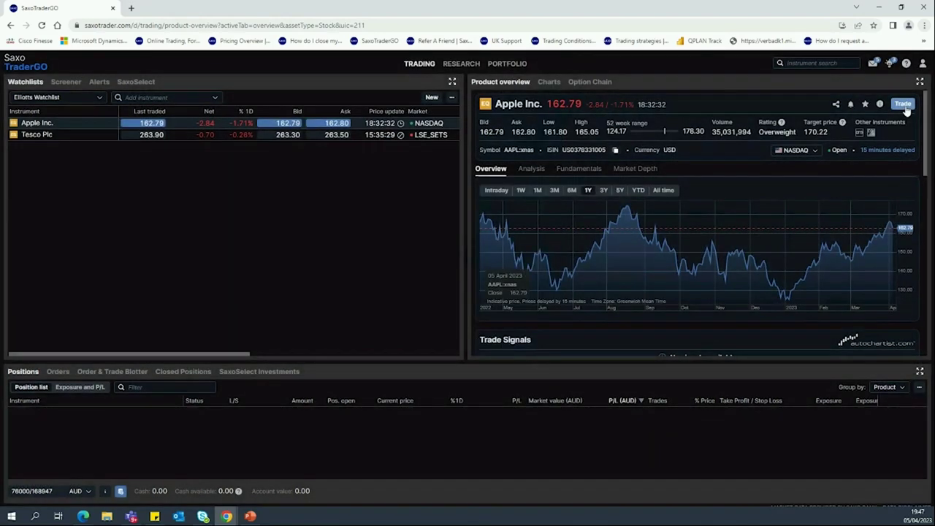
click(904, 106)
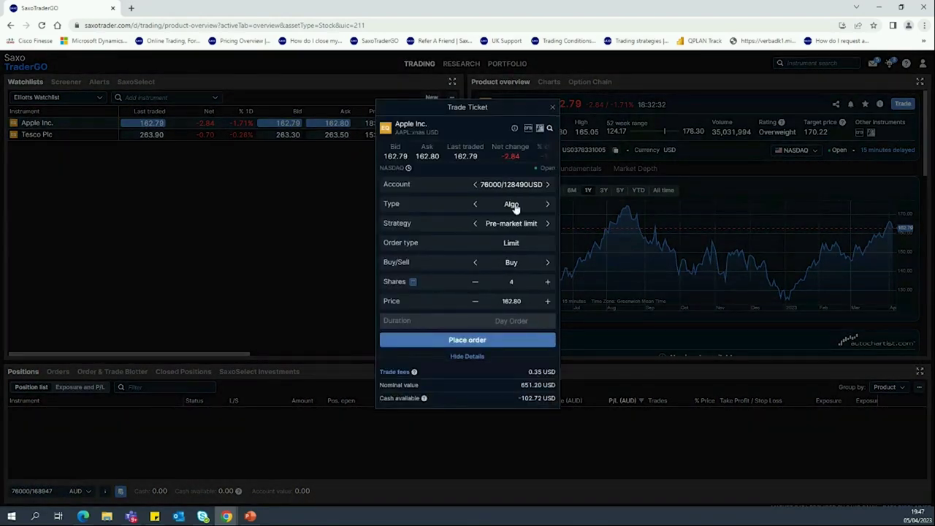
click(512, 205)
click(460, 400)
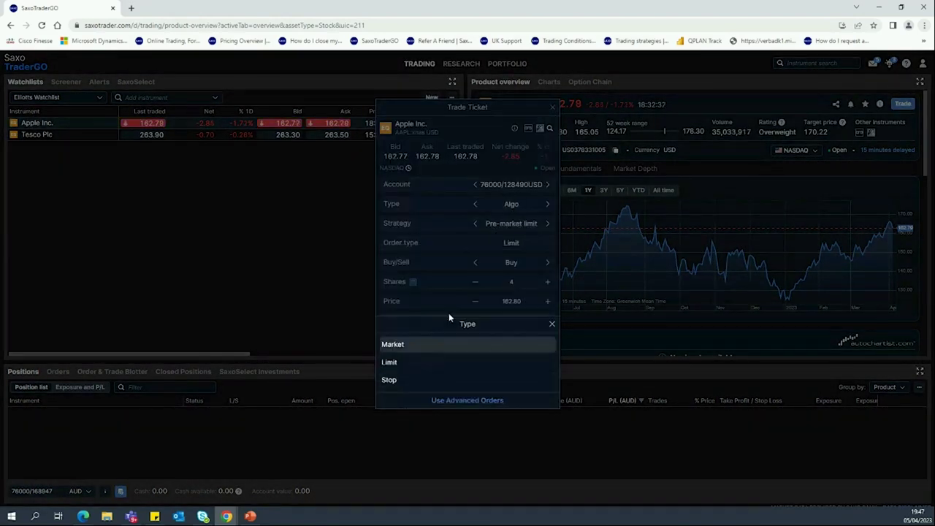
click(472, 401)
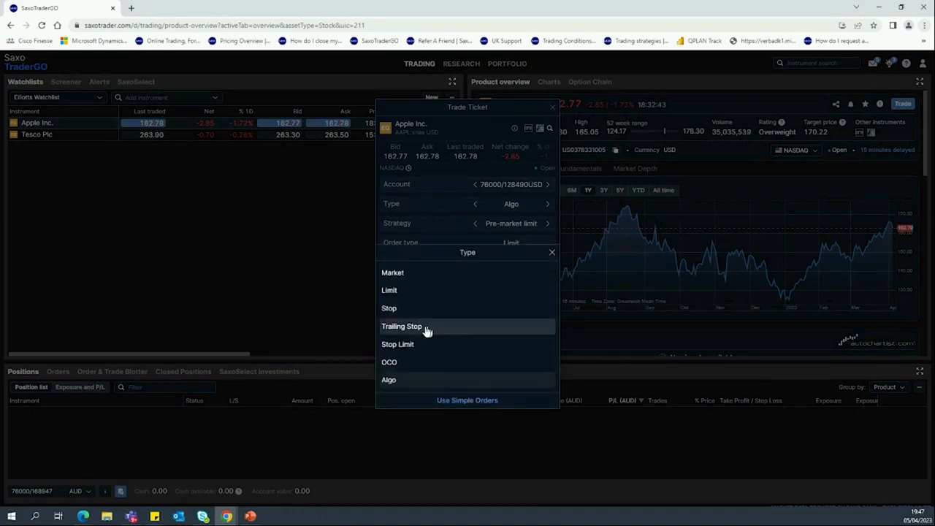
click(407, 387)
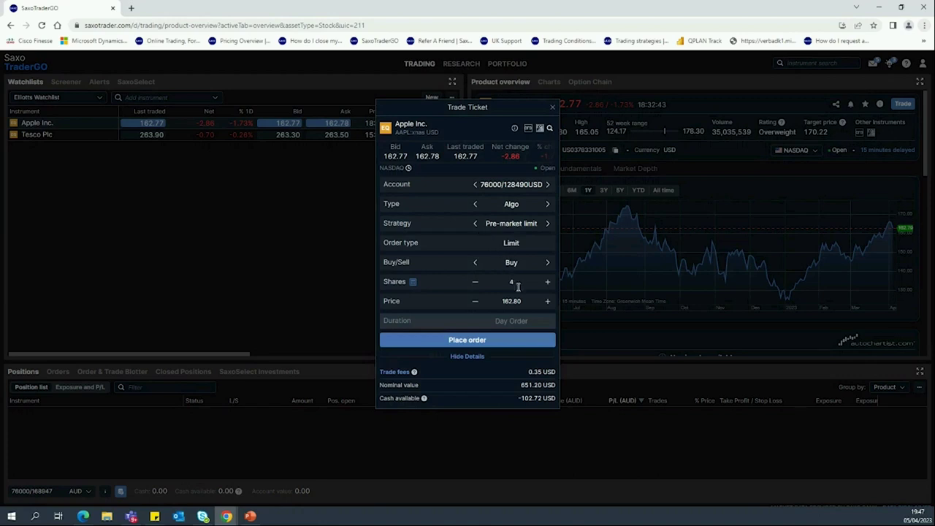
Set the Apple algo order's price to 160 and close the ticket without placing the order
click(533, 301)
text(160)
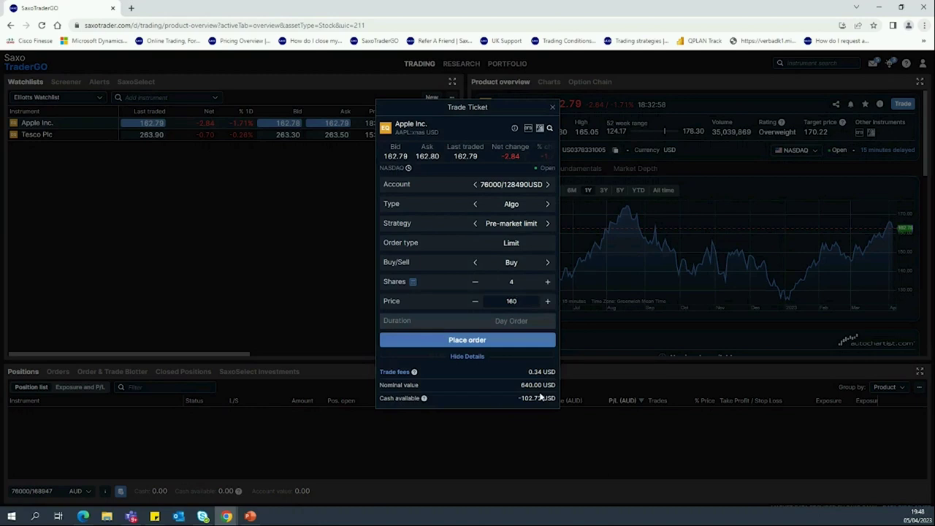
click(539, 397)
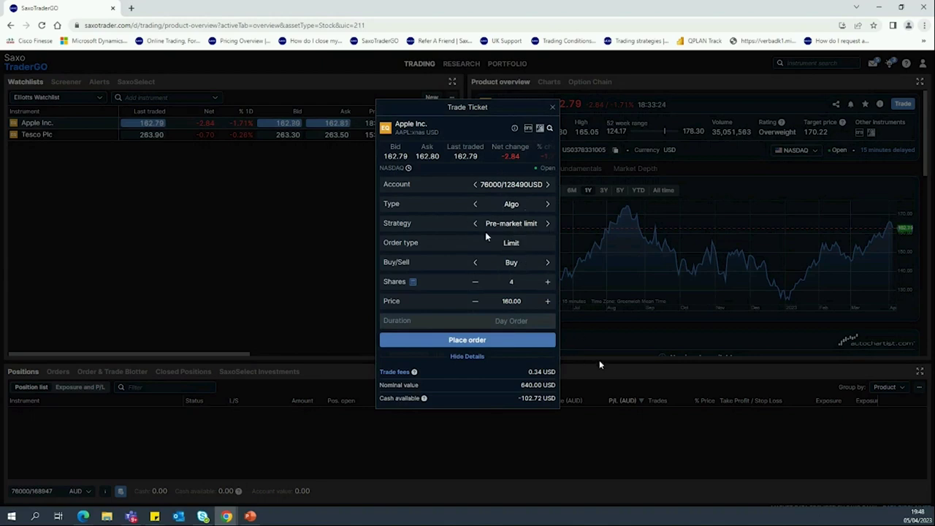
click(636, 473)
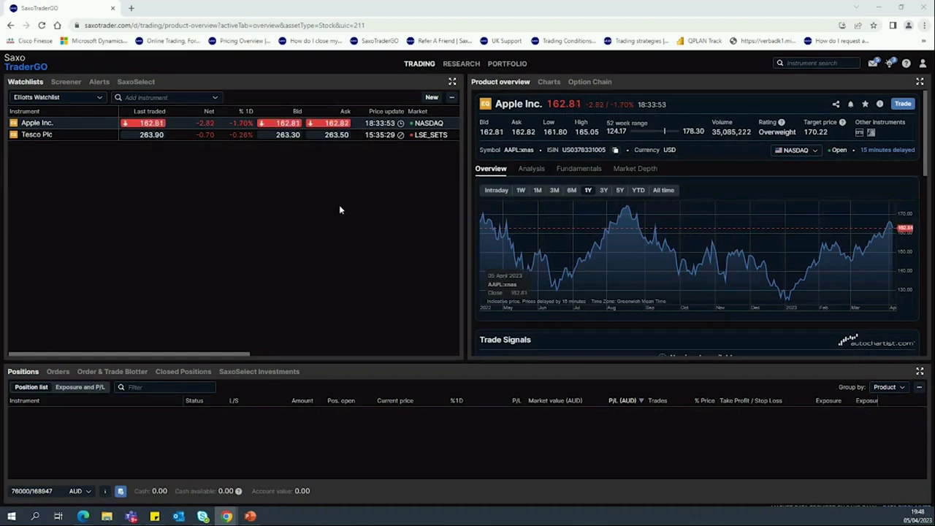
Leave the trading workspace and open the Research overview
click(507, 65)
click(476, 65)
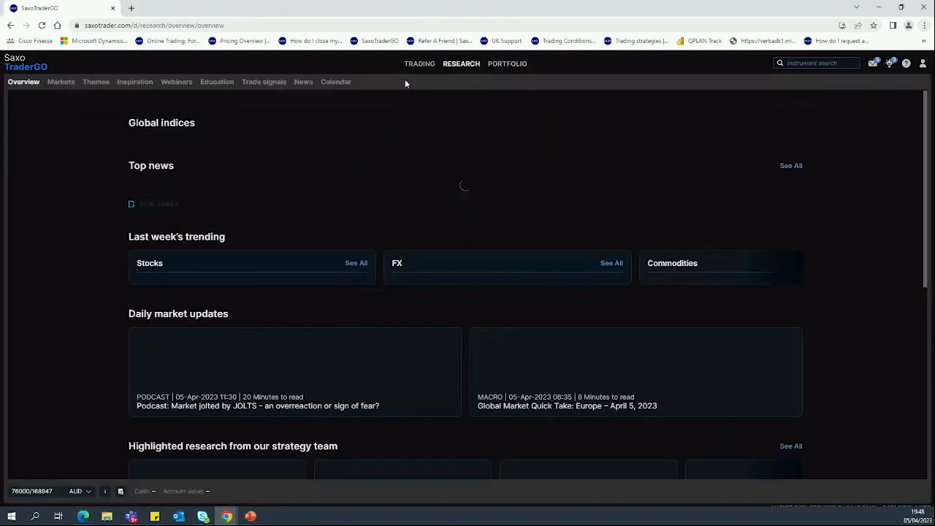
Show the past webinars in the Research section, including the SaxoTraderGO platform walk through, and return to the trading workspace
click(176, 82)
click(240, 110)
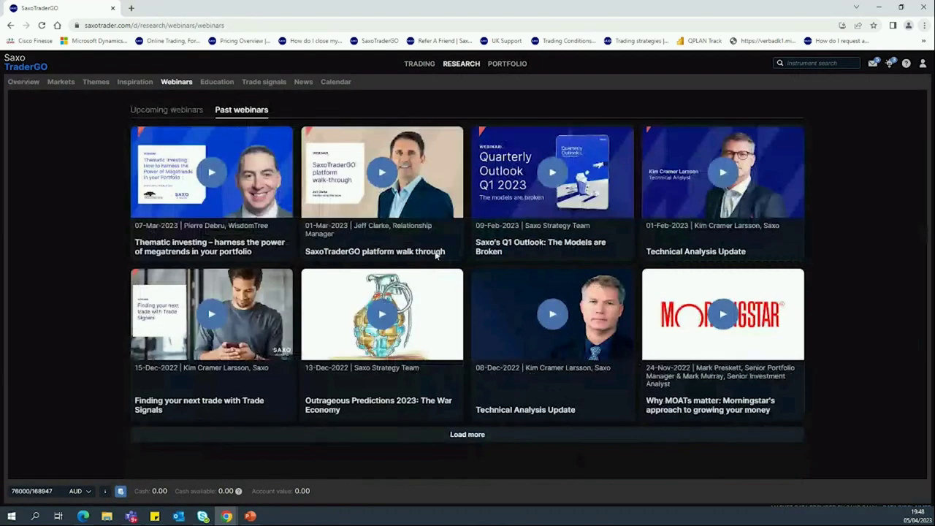
click(419, 66)
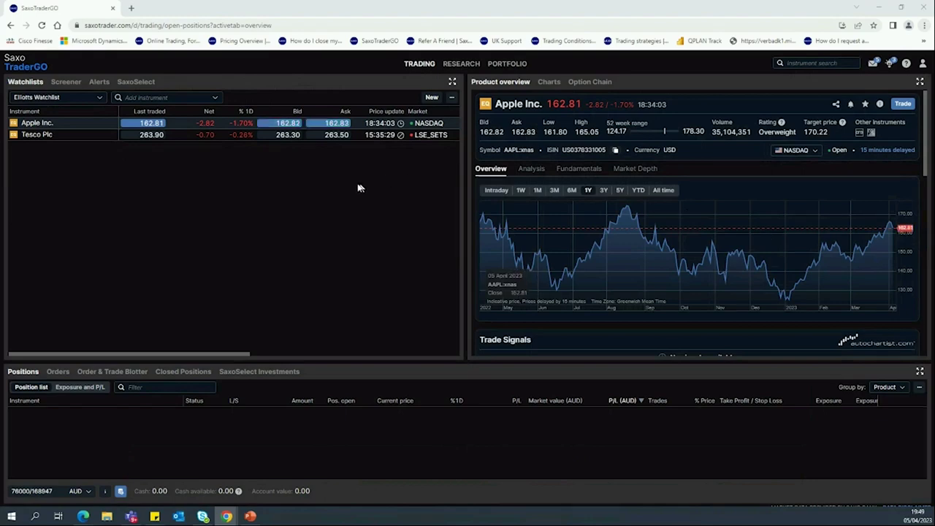
Open the Refer a friend offer from the account options and highlight the reward line for deposits over £500
click(922, 64)
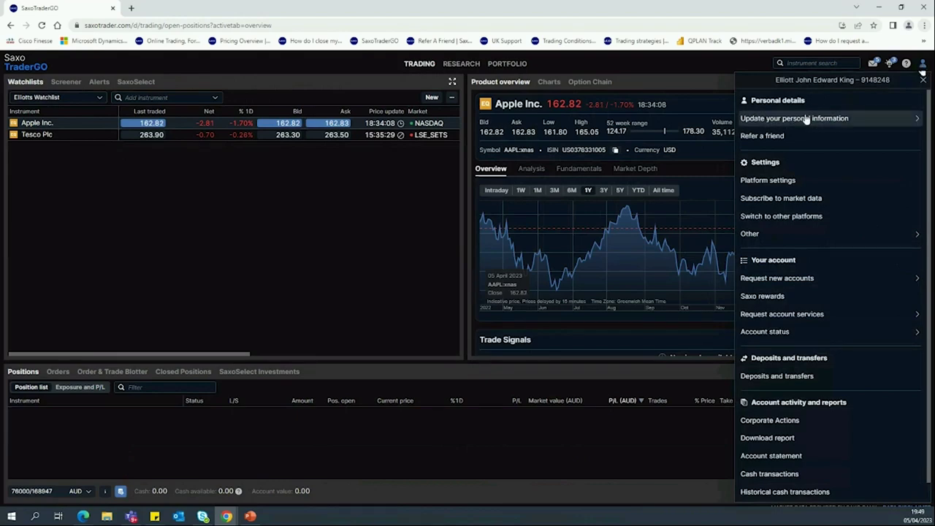
click(762, 136)
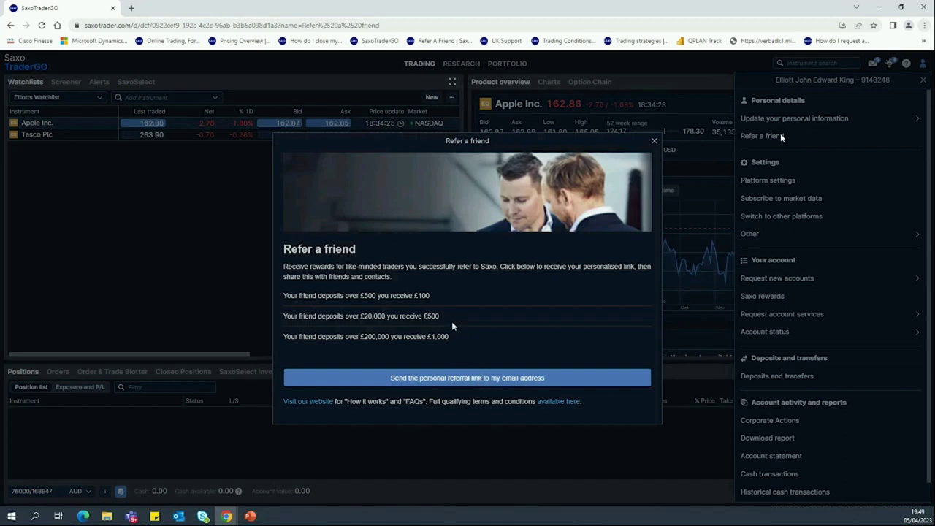
mouse_move(357, 295)
mouse_down()
mouse_move(431, 296)
mouse_move(360, 296)
mouse_up()
click(433, 300)
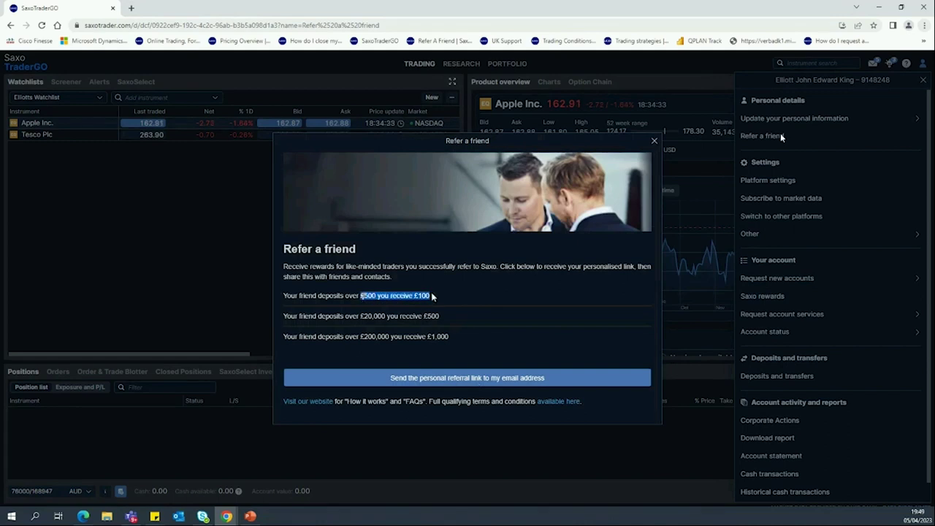
Highlight the £1,000 reward for deposits over £200,000, then close the referral offer and the account options
drag(455, 338, 427, 337)
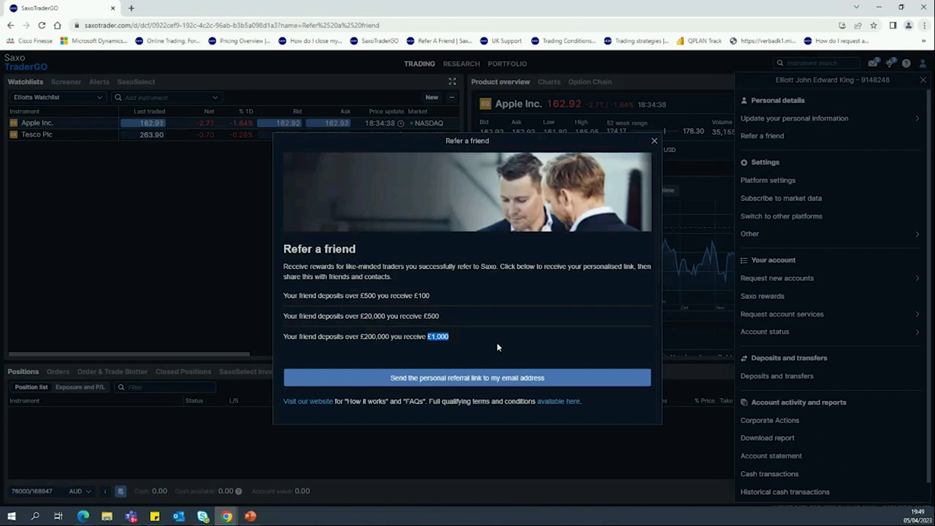
drag(456, 337, 398, 340)
click(398, 339)
click(654, 141)
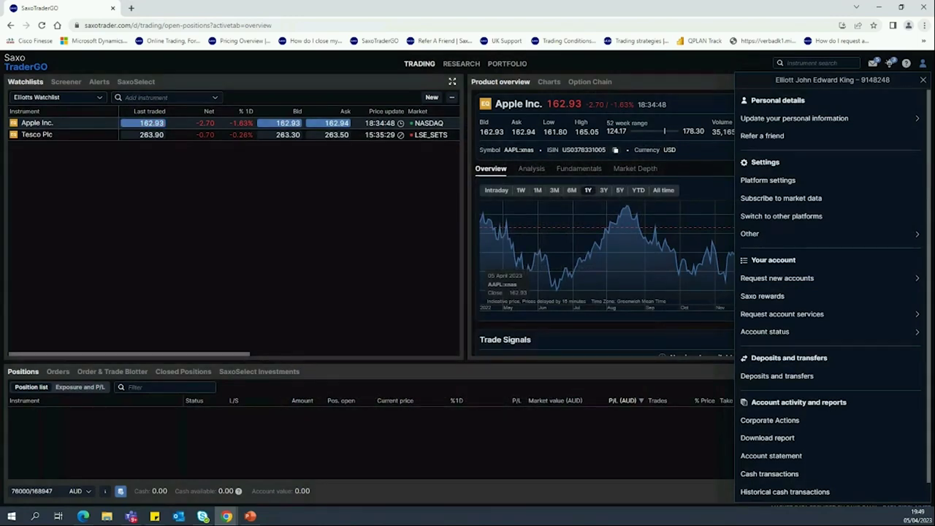
scroll(820, 197, down, 1)
scroll(828, 205, up, 1)
click(922, 80)
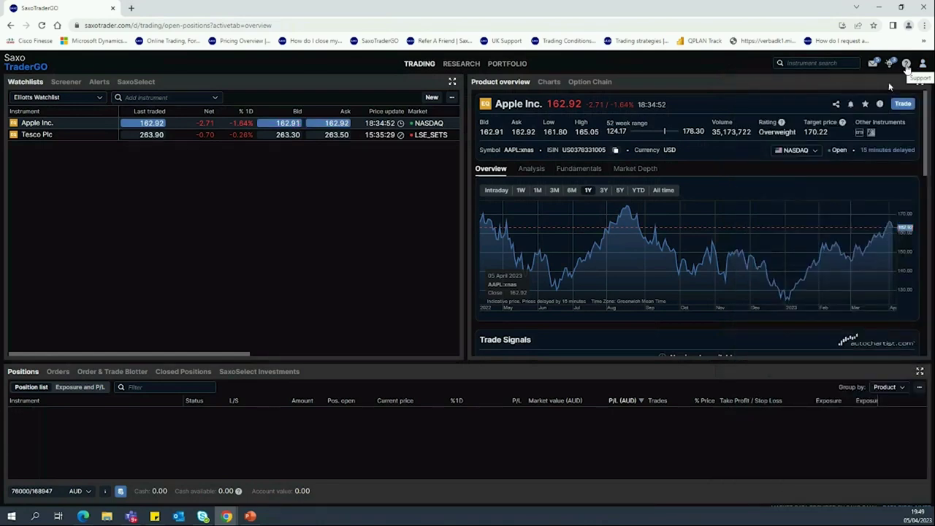
Open the platform's support help, view the Trading queries topic under Contact us, and return to the topic list
click(904, 65)
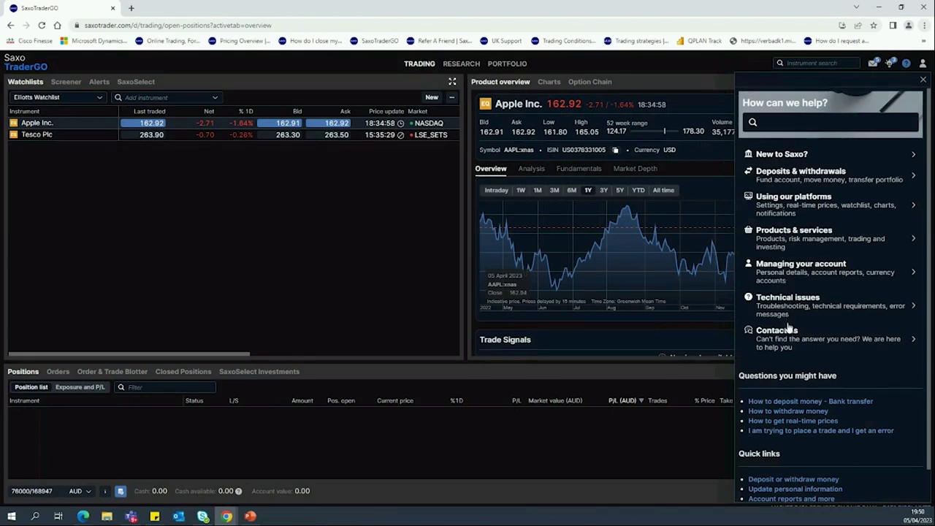
click(810, 343)
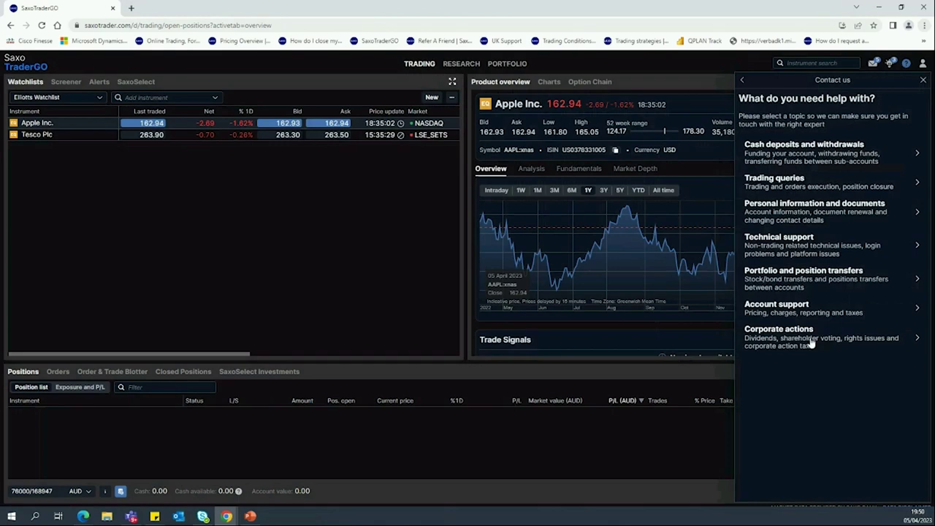
click(784, 184)
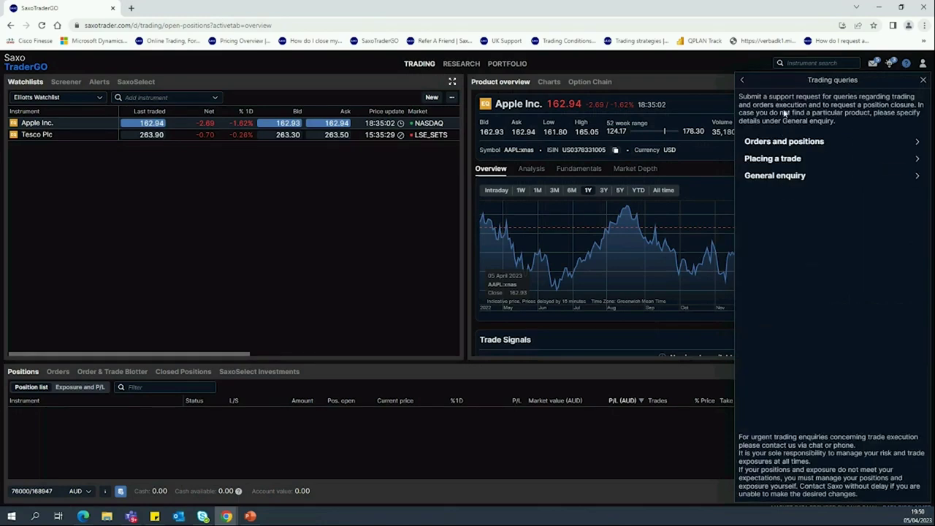
click(742, 80)
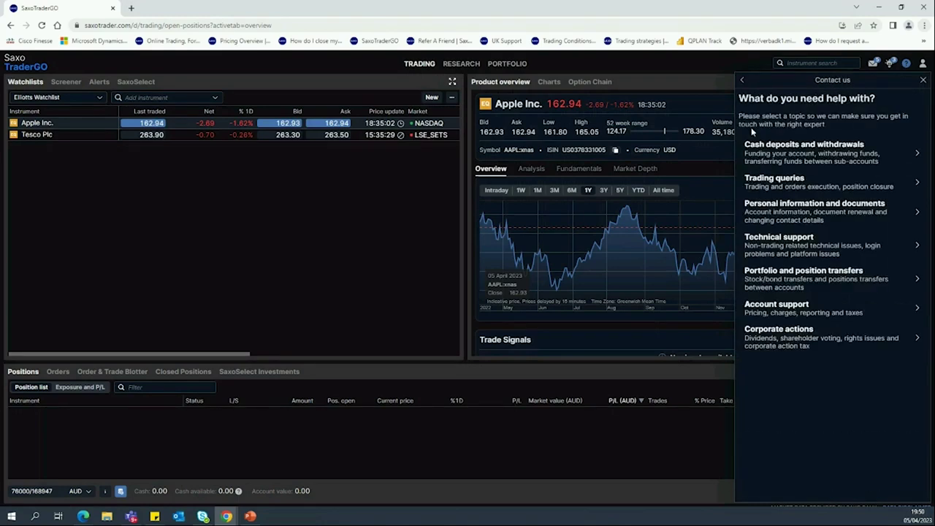
Show the General enquiry contact options under Portfolio and position transfers, view the message form and chat, and back out of the chat
click(811, 277)
click(789, 146)
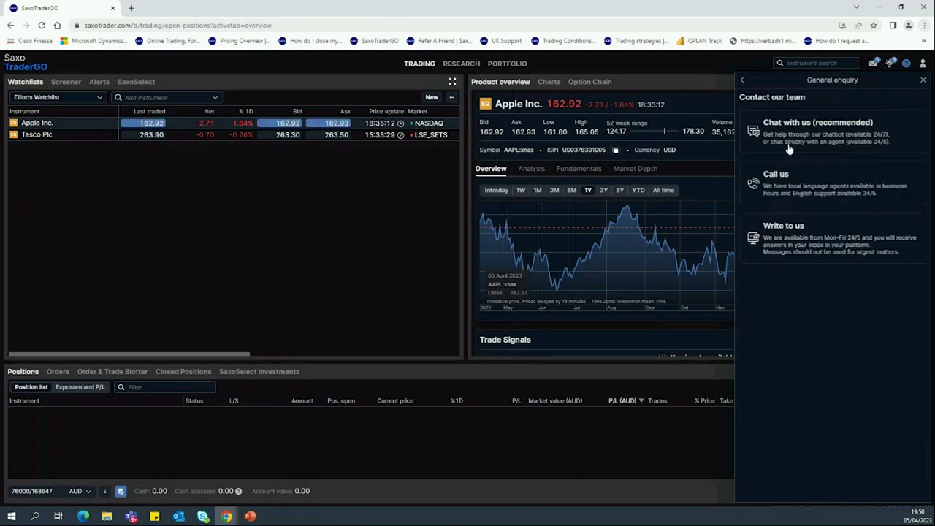
click(789, 232)
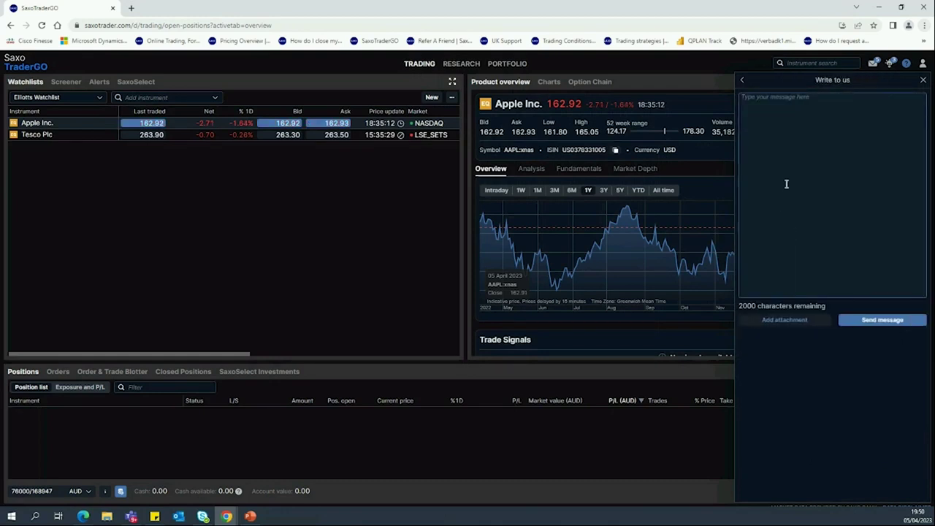
click(742, 79)
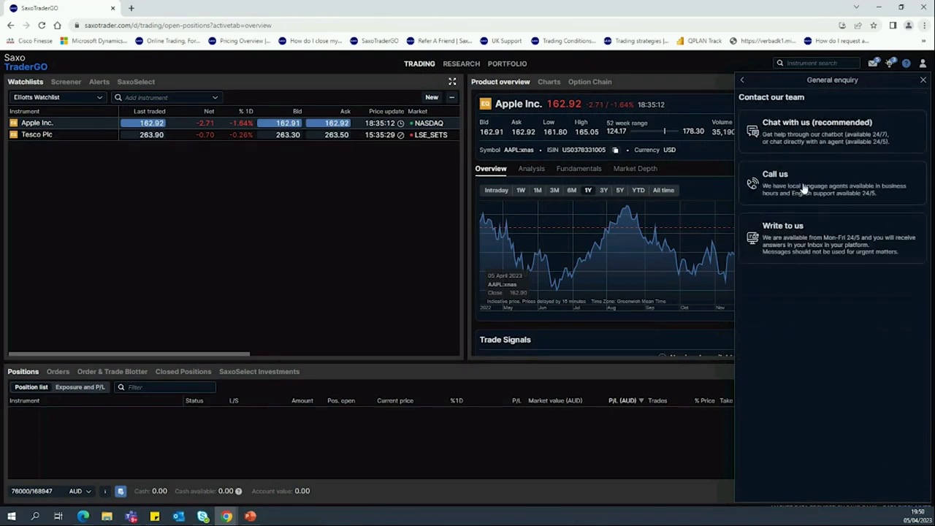
click(800, 144)
click(743, 80)
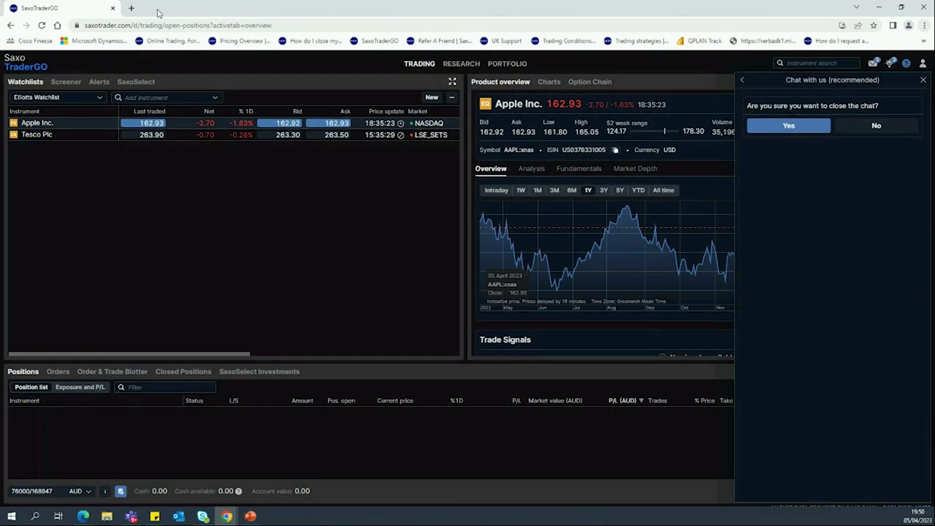
Open the Saxo UK website in a new browser tab, go to its support site, and look over the suggested articles and topics
click(131, 8)
click(169, 40)
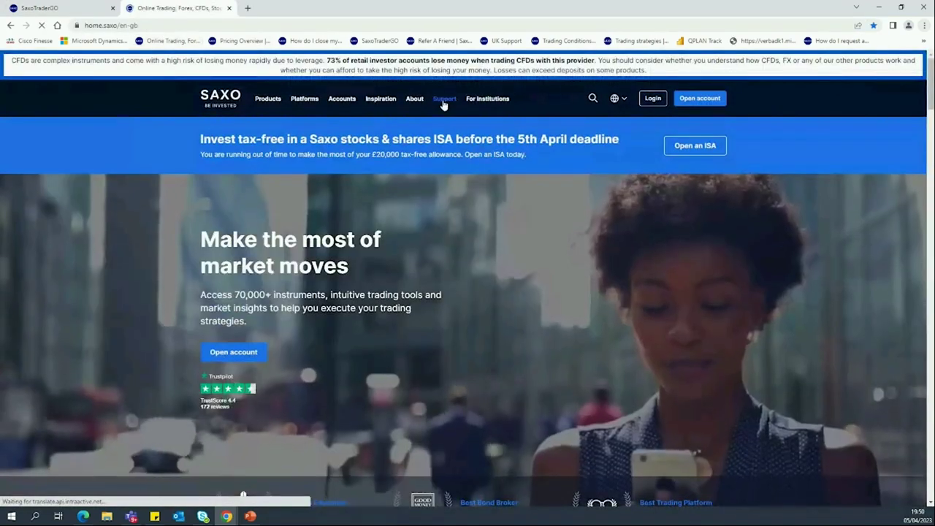
click(444, 99)
click(241, 159)
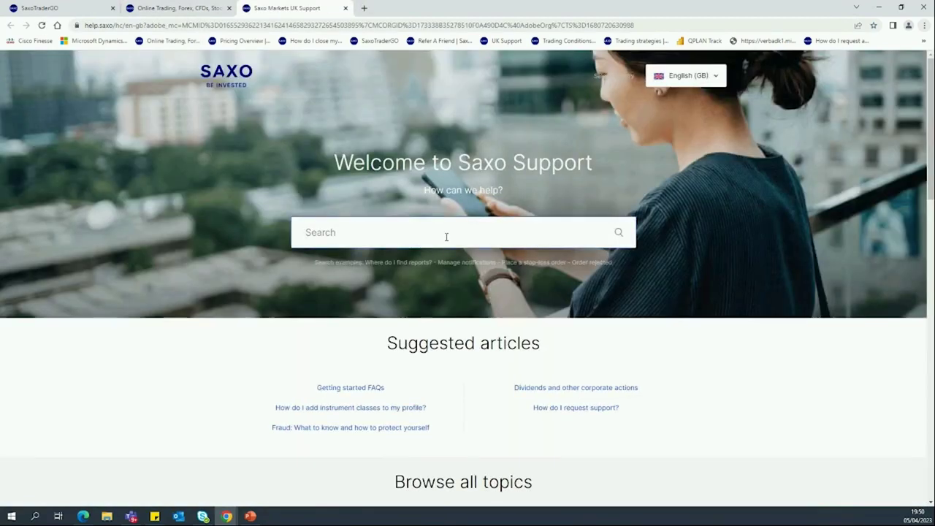
scroll(338, 286, down, 1)
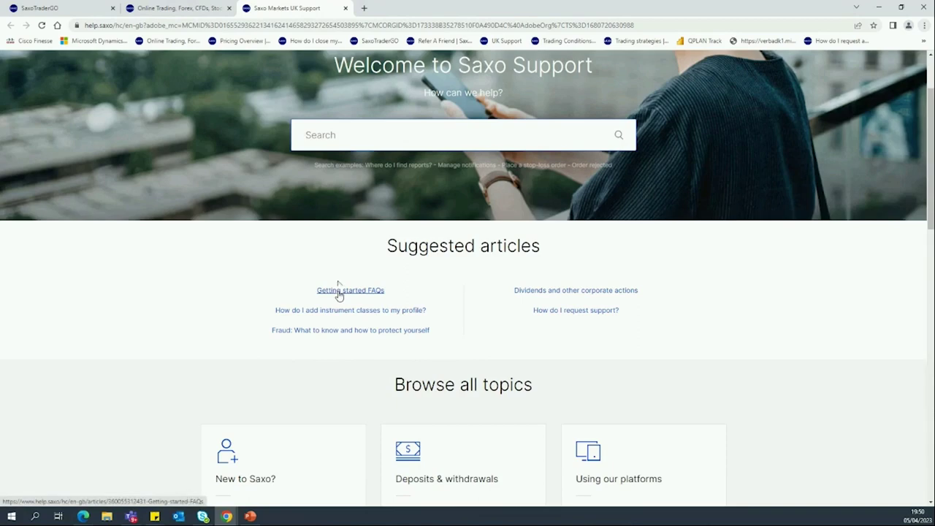
scroll(332, 313, down, 3)
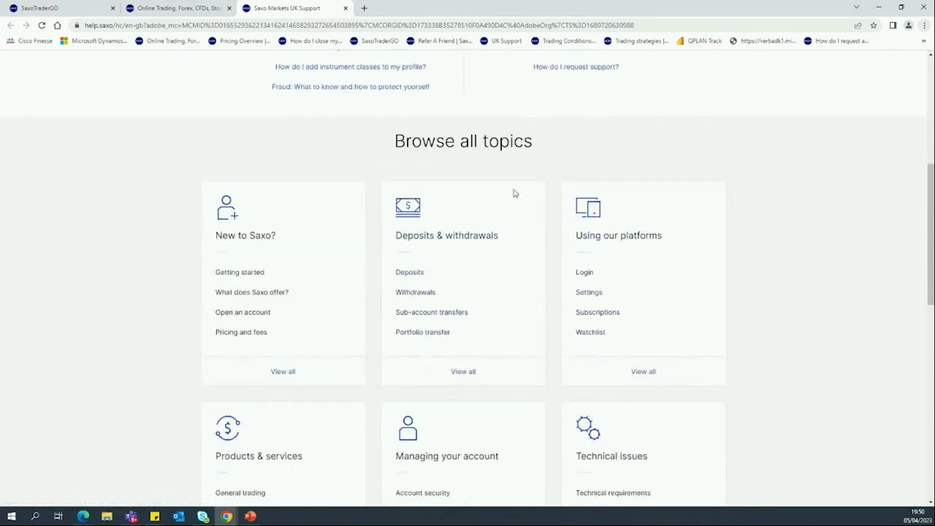
scroll(513, 193, up, 4)
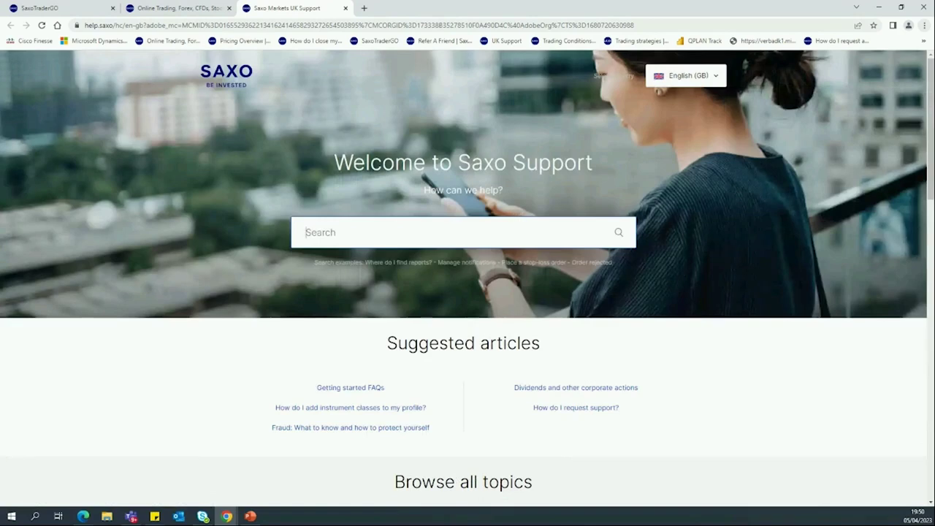